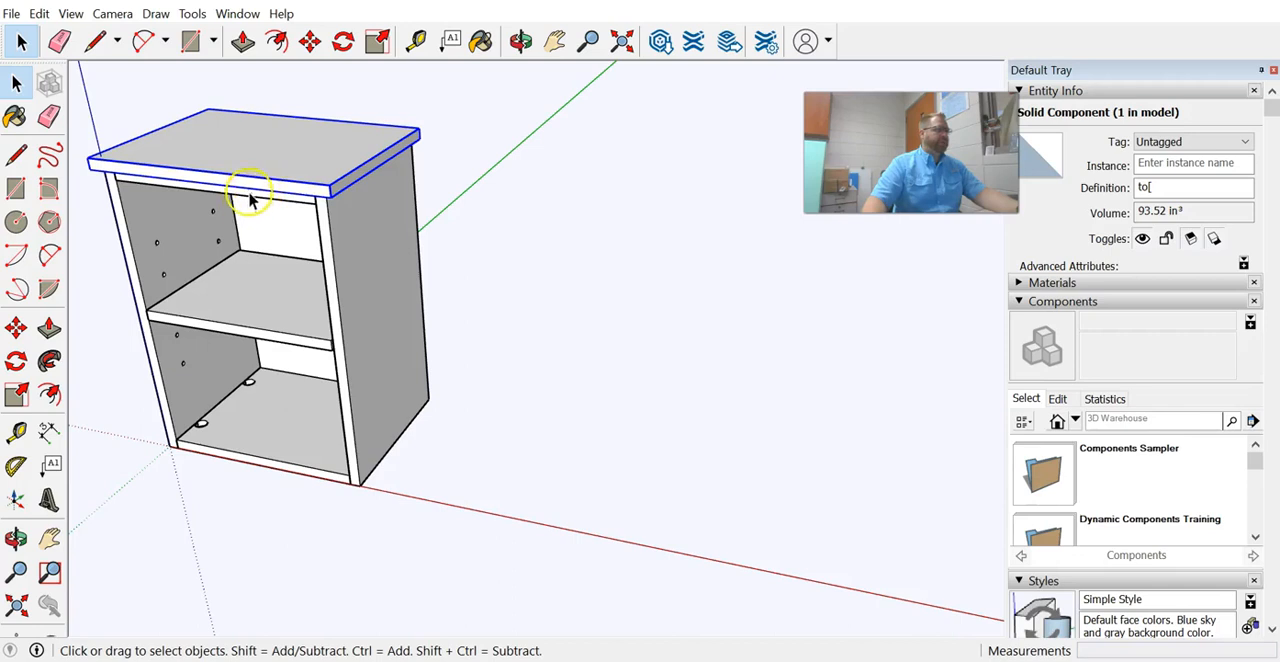
Inspect the cabinet's parts by selecting each component and orbiting to a front view.
{"action": "left_click", "coordinate": [251, 197]}
{"action": "left_click", "coordinate": [400, 251]}
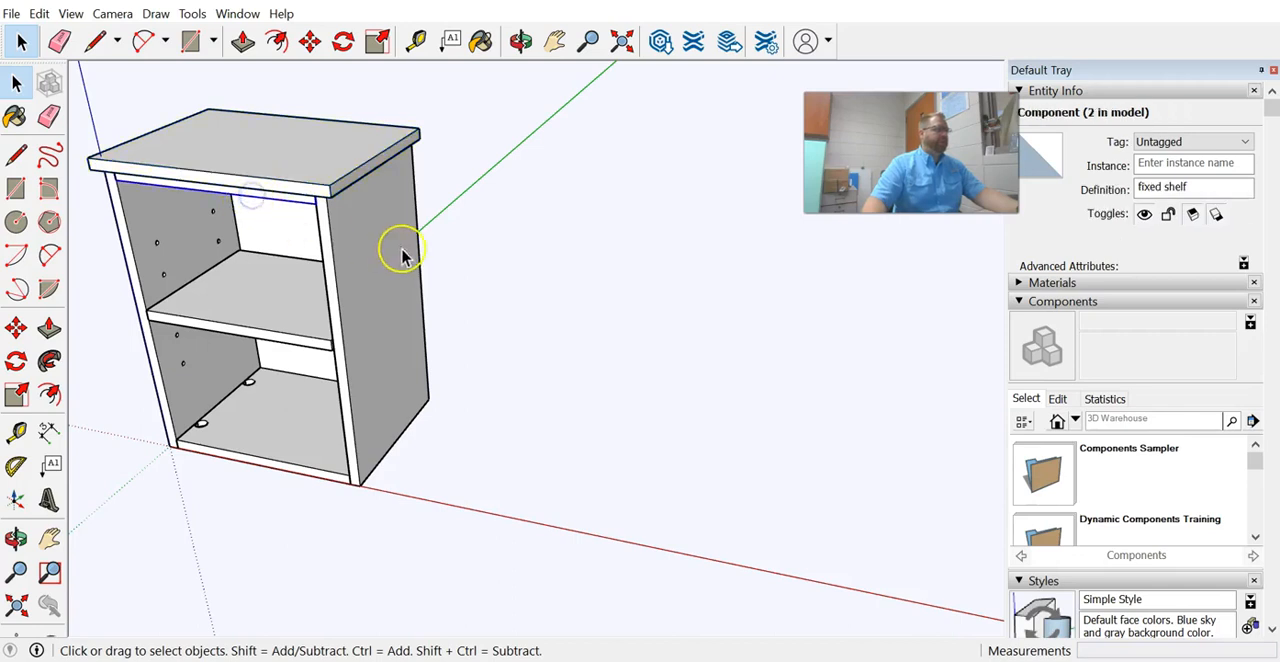
{"action": "left_click", "coordinate": [282, 328]}
{"action": "left_click", "coordinate": [290, 401]}
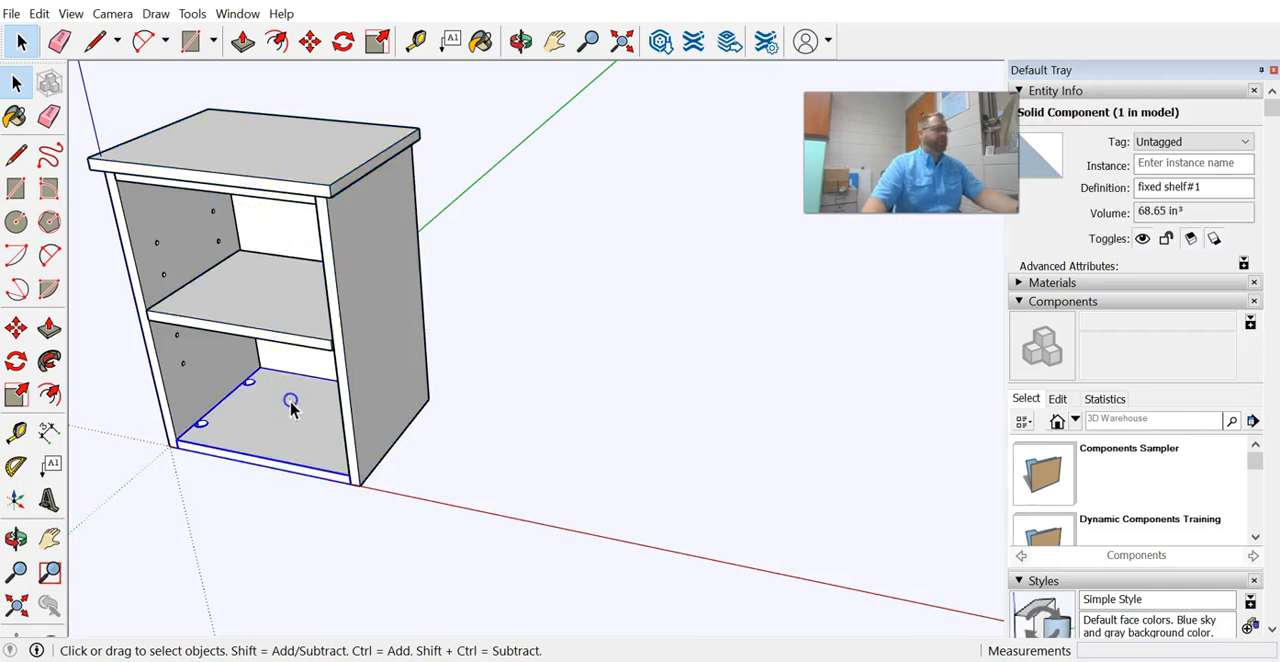
{"action": "left_click", "coordinate": [177, 277]}
{"action": "left_click", "coordinate": [268, 230]}
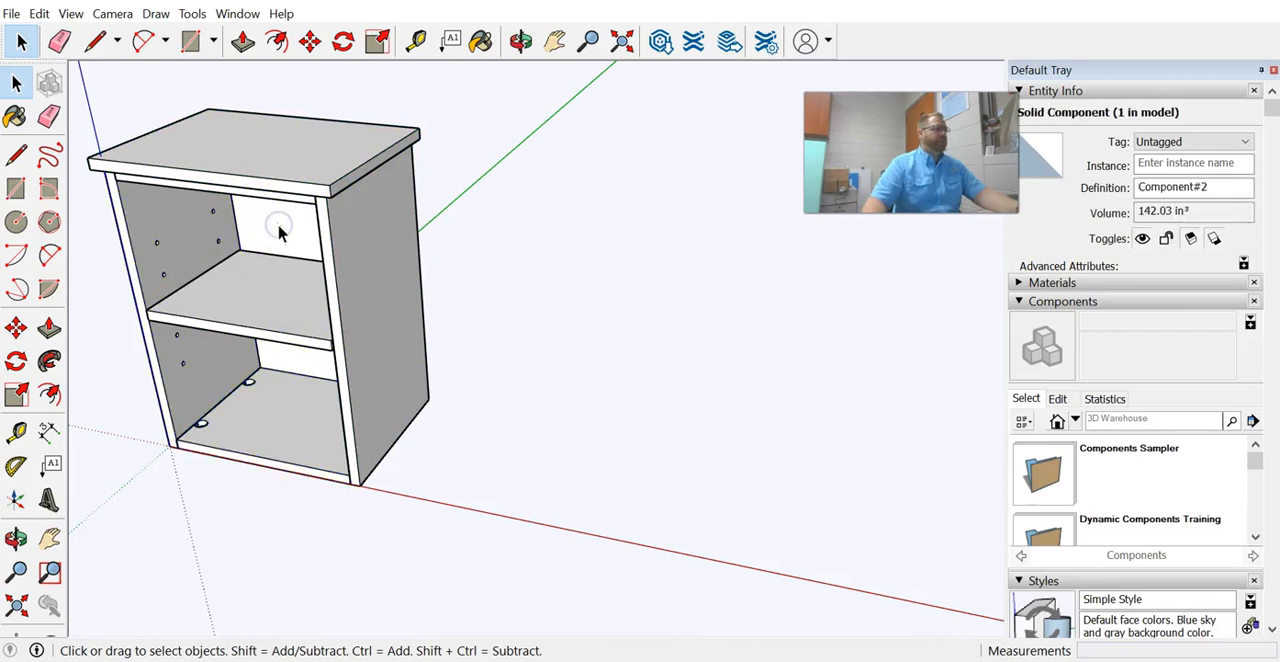
{"action": "middle_click_drag", "start_coordinate": [217, 277], "coordinate": [1143, 283]}
{"action": "middle_click_drag", "start_coordinate": [757, 331], "coordinate": [615, 343]}
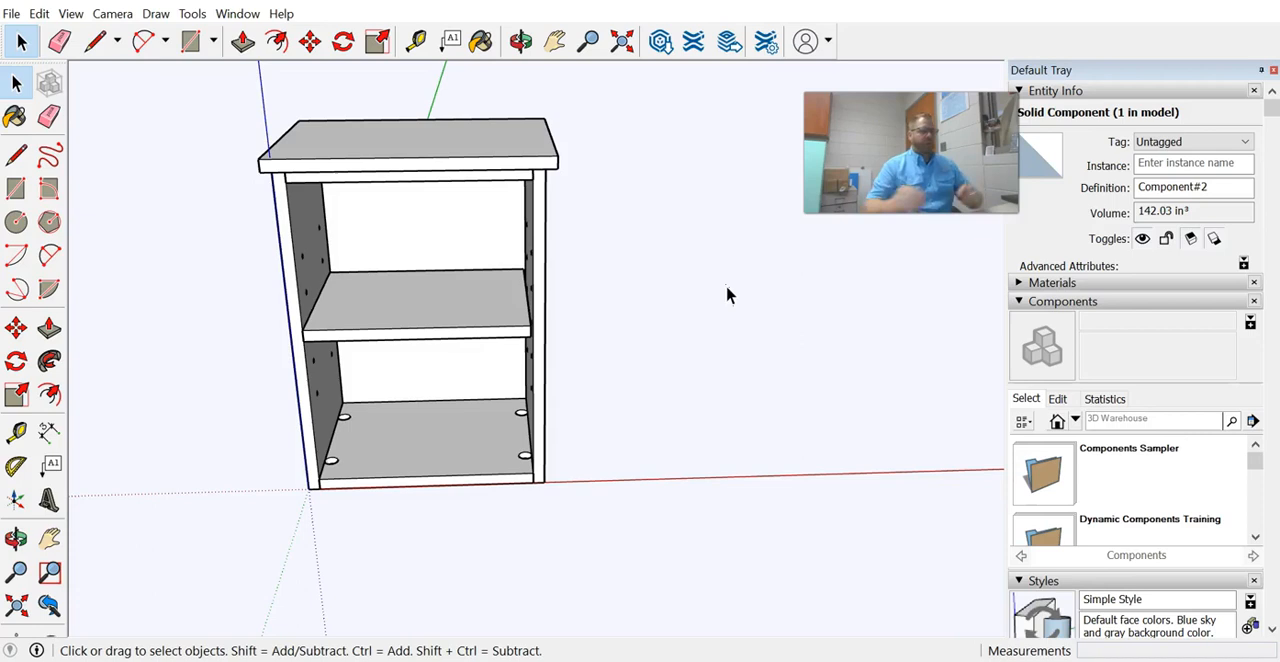
Save the model as Titus Cabinet in Downloads in SketchUp Version 2018 format.
{"action": "left_click", "coordinate": [12, 14]}
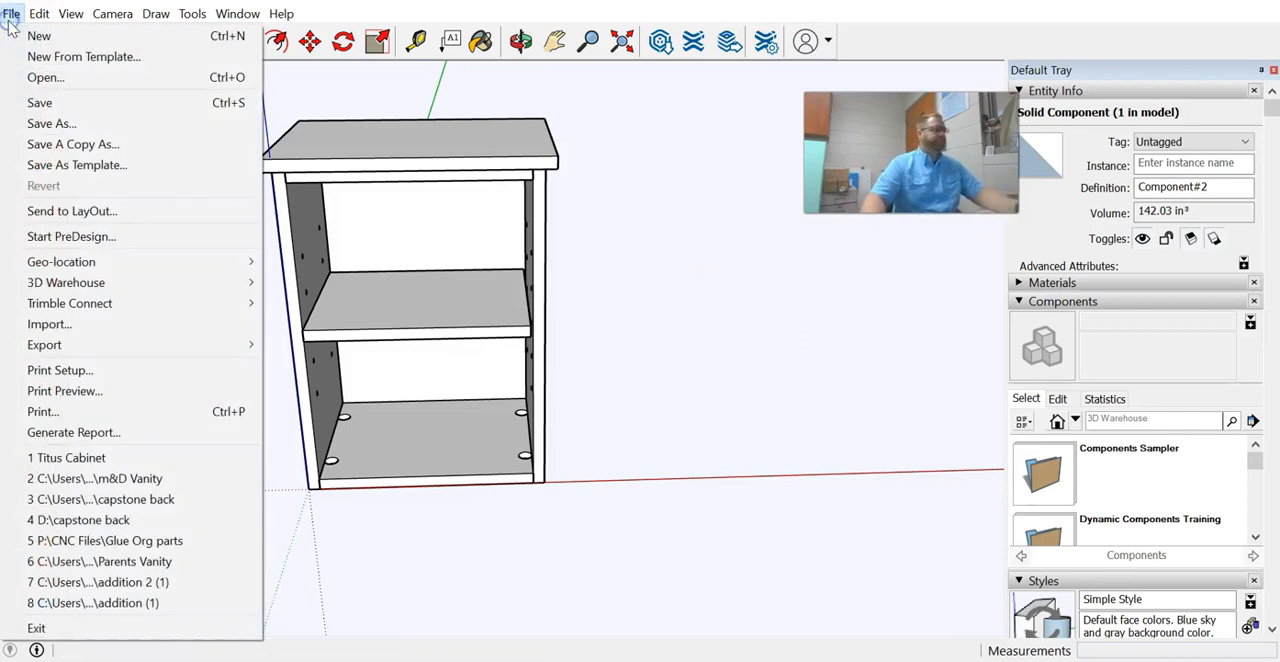
{"action": "left_click", "coordinate": [128, 123]}
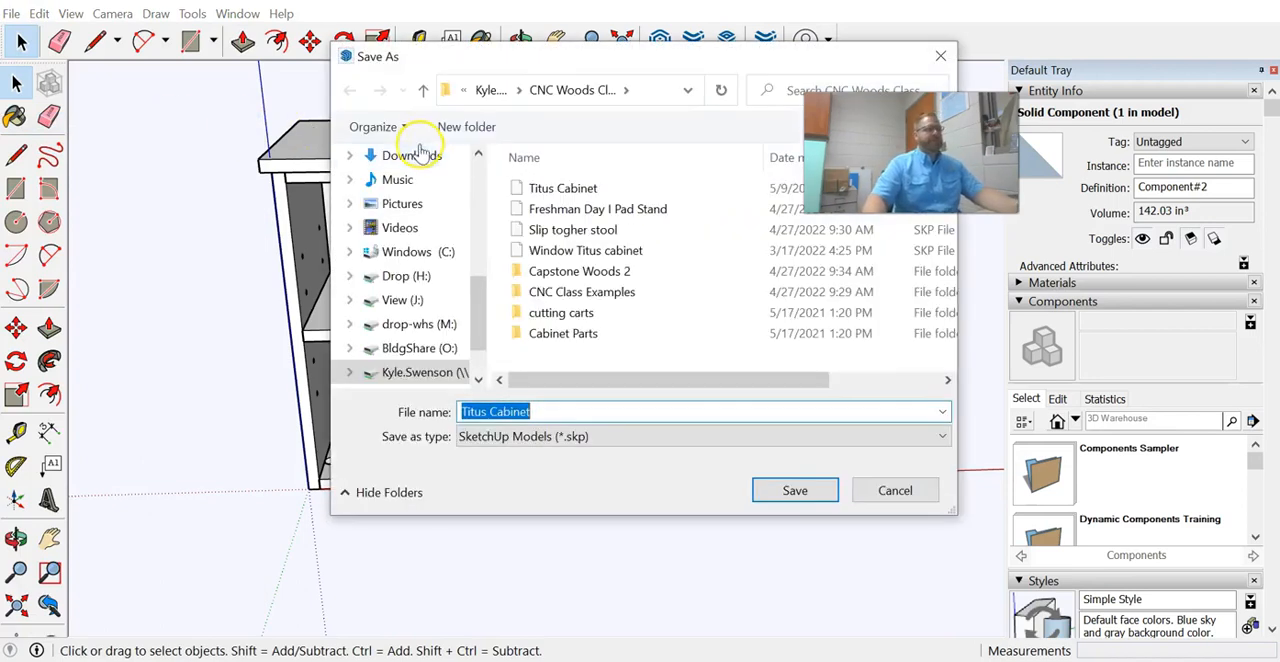
{"action": "scroll", "coordinate": [434, 251], "scroll_direction": "up", "scroll_amount": 1}
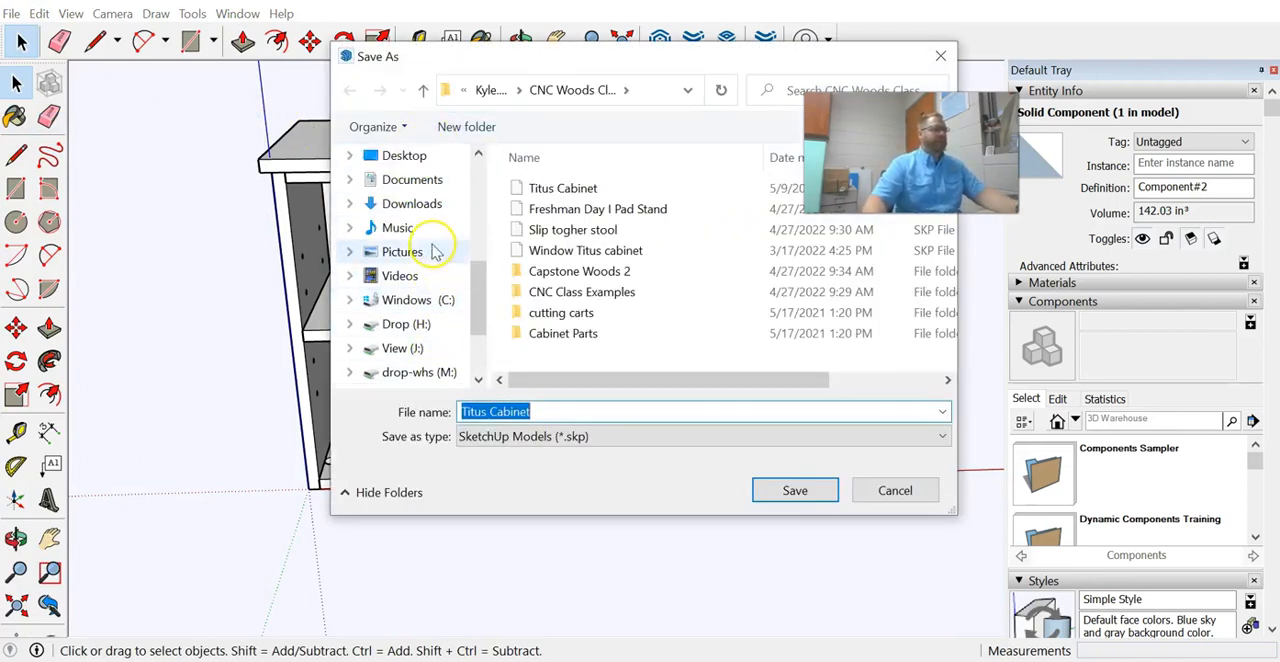
{"action": "left_click", "coordinate": [415, 204]}
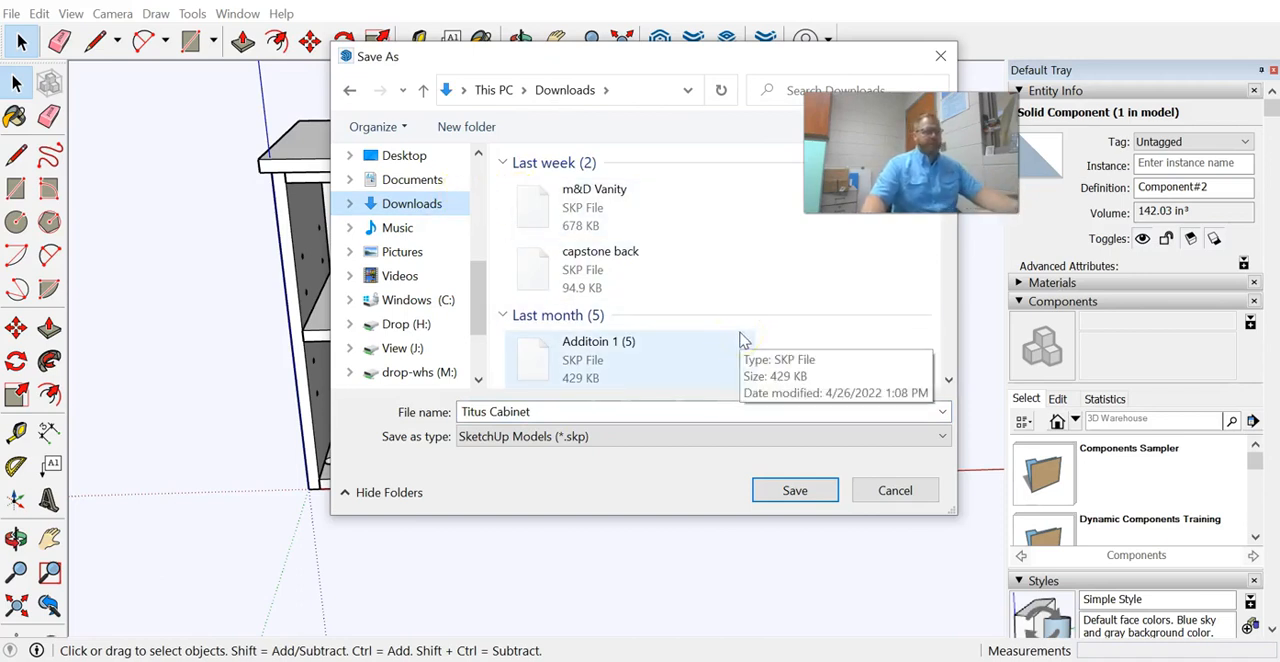
{"action": "left_click", "coordinate": [555, 411]}
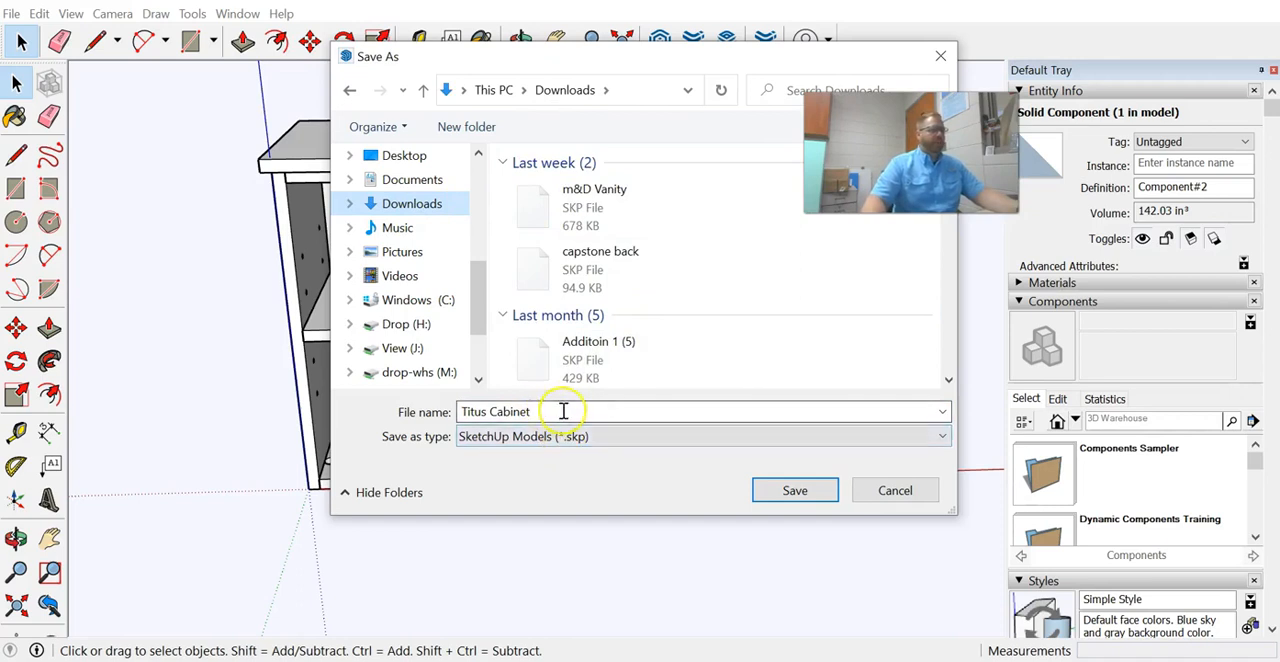
{"action": "left_click", "coordinate": [582, 436]}
{"action": "left_click", "coordinate": [597, 508]}
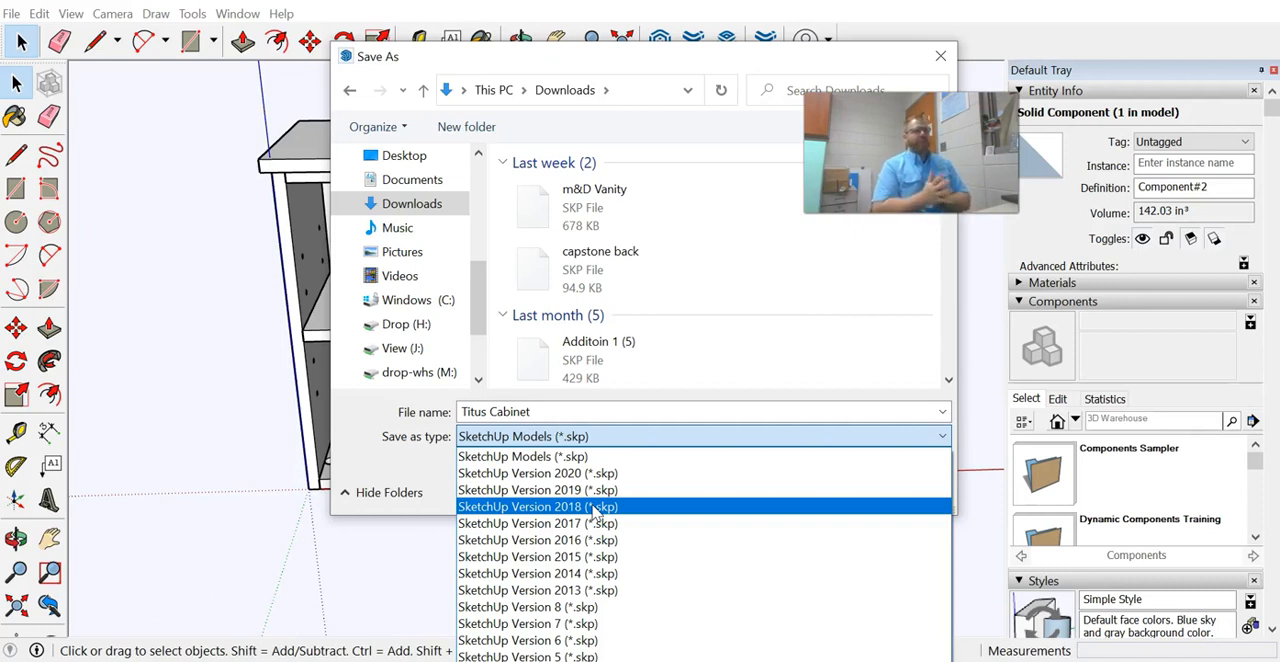
{"action": "left_click", "coordinate": [594, 508]}
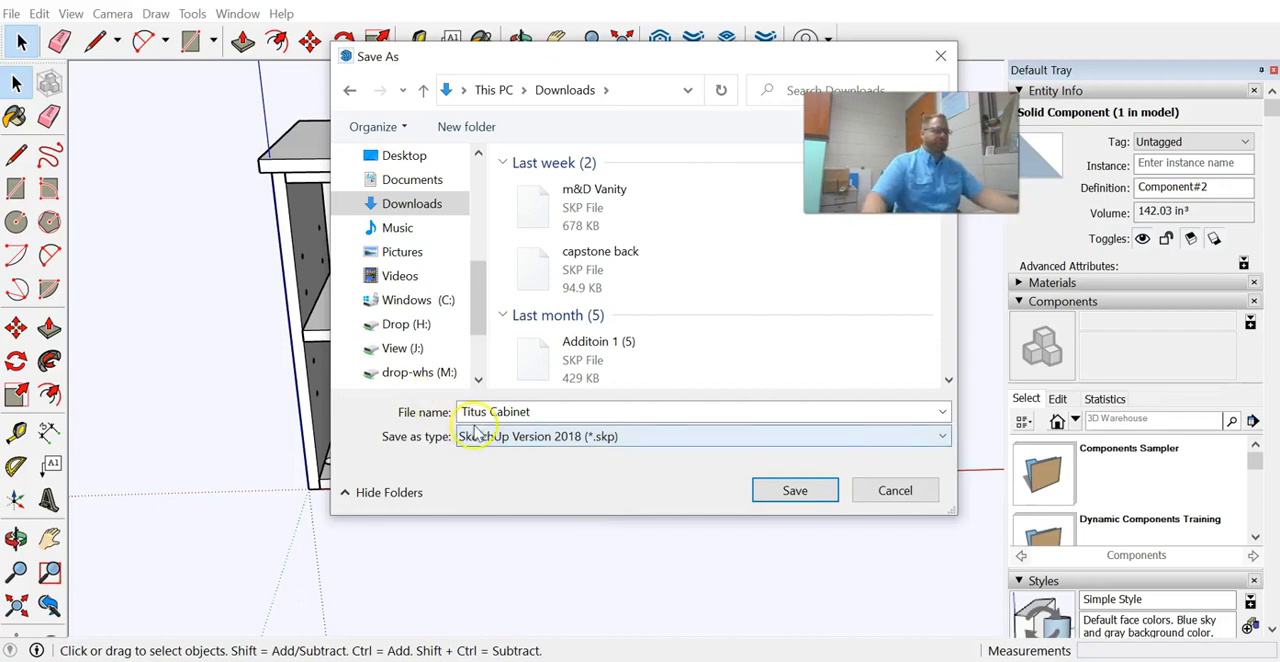
{"action": "left_click", "coordinate": [793, 492]}
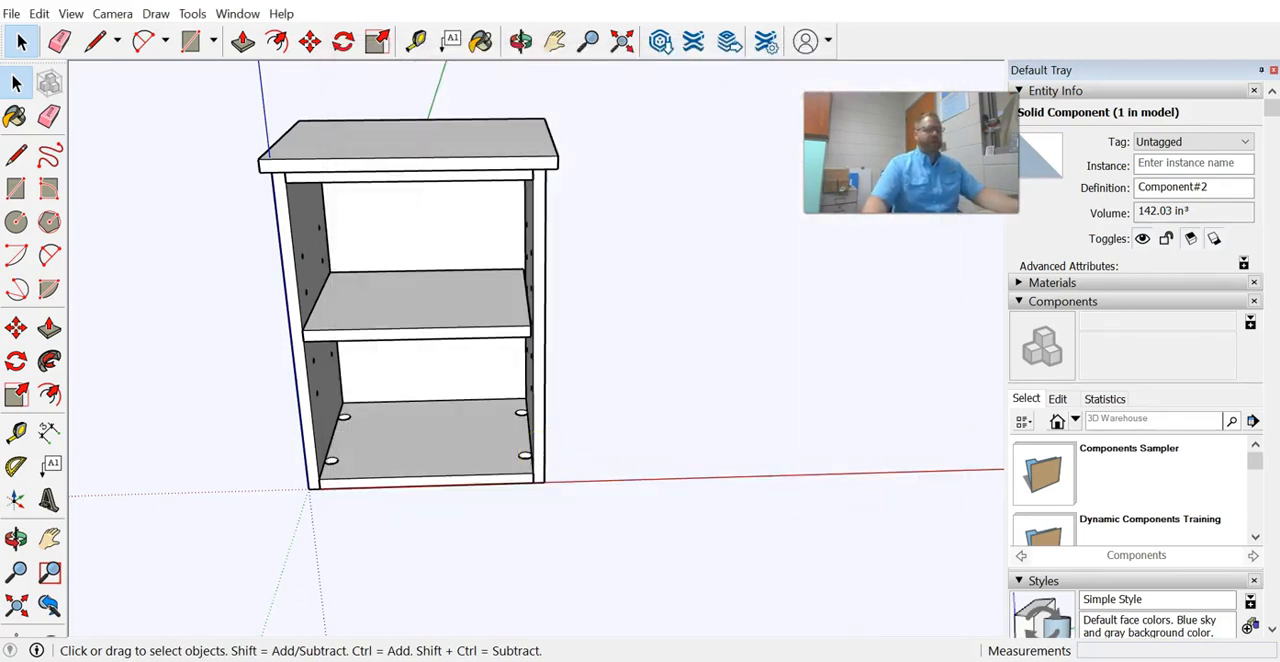
Switch to VCarve Pro and create a new 48 by 96 inch job, 0.625 inches thick.
{"action": "left_click", "coordinate": [834, 660]}
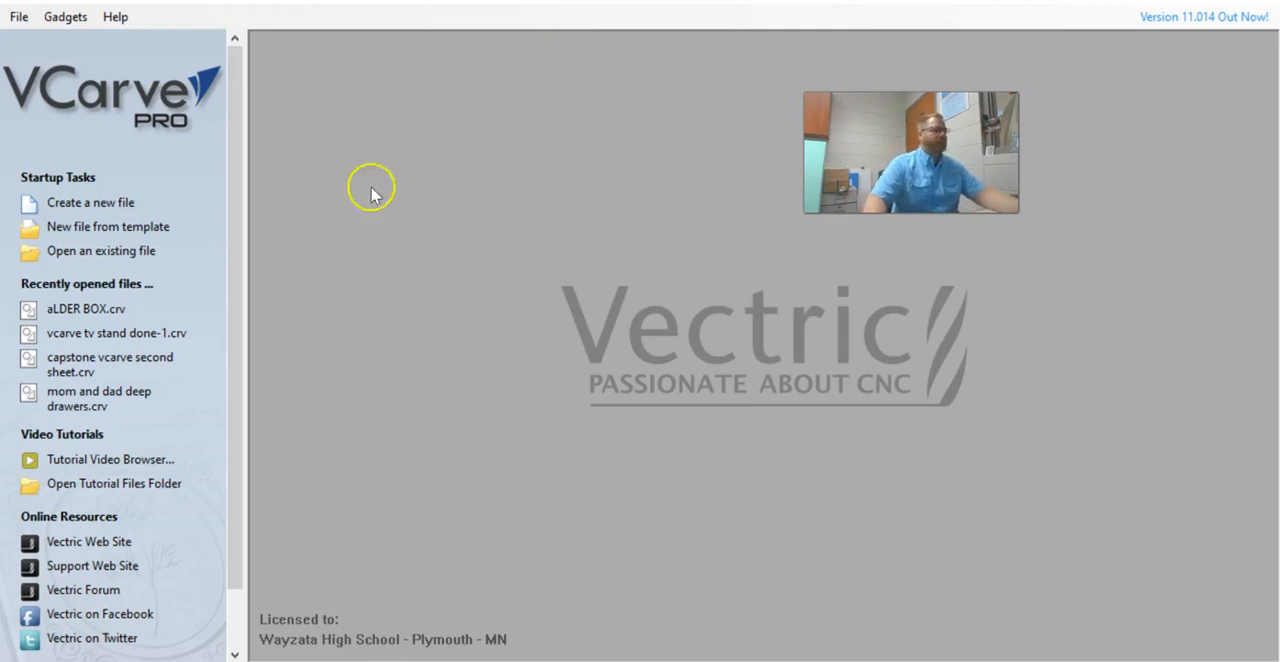
{"action": "left_click", "coordinate": [130, 202]}
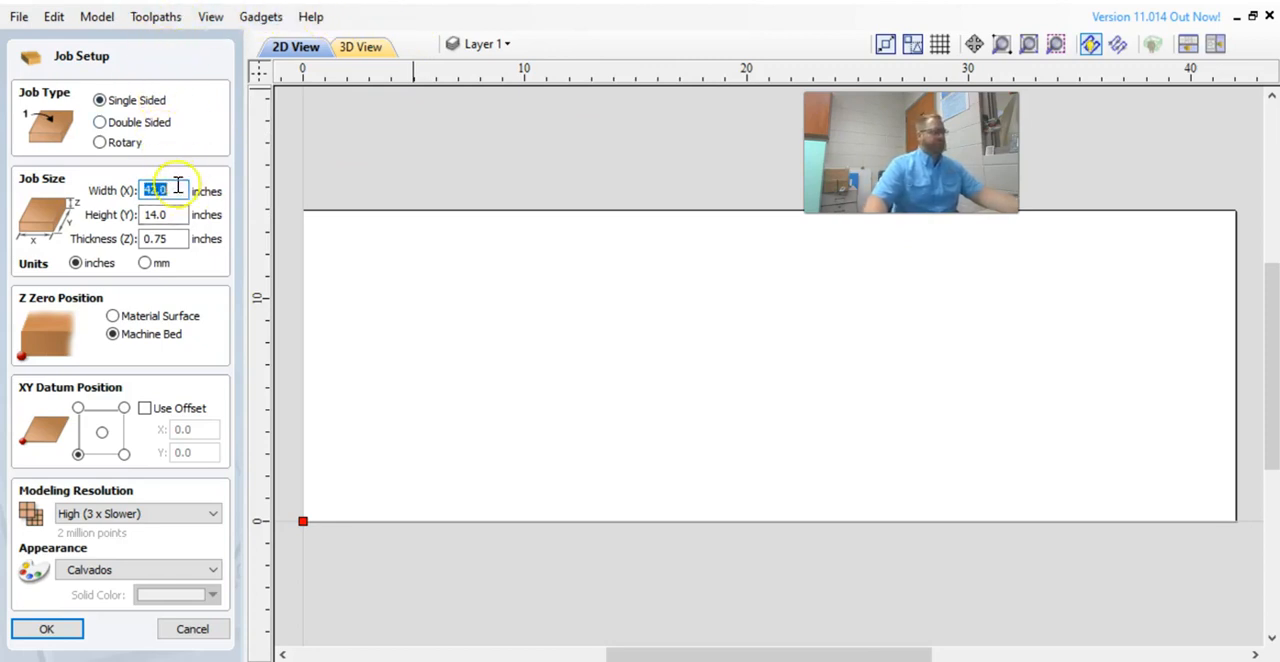
{"action": "type", "text": "48"}
{"action": "key", "text": "Tab"}
{"action": "type", "text": "96"}
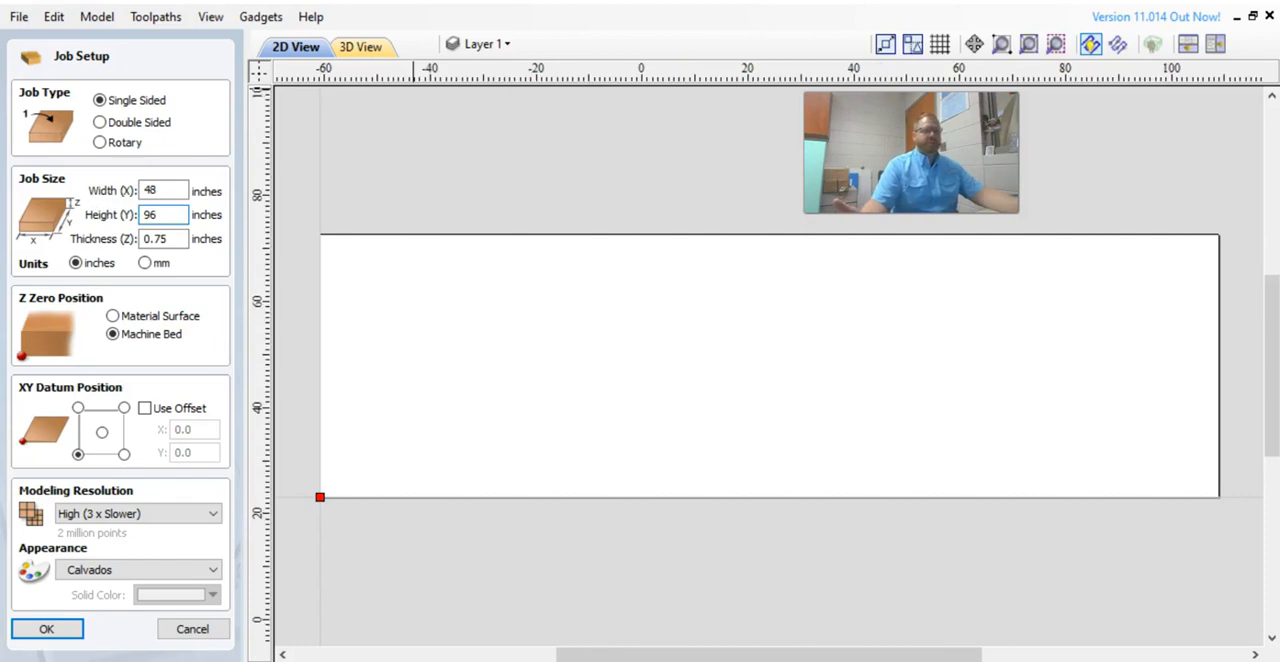
{"action": "key", "text": "Return"}
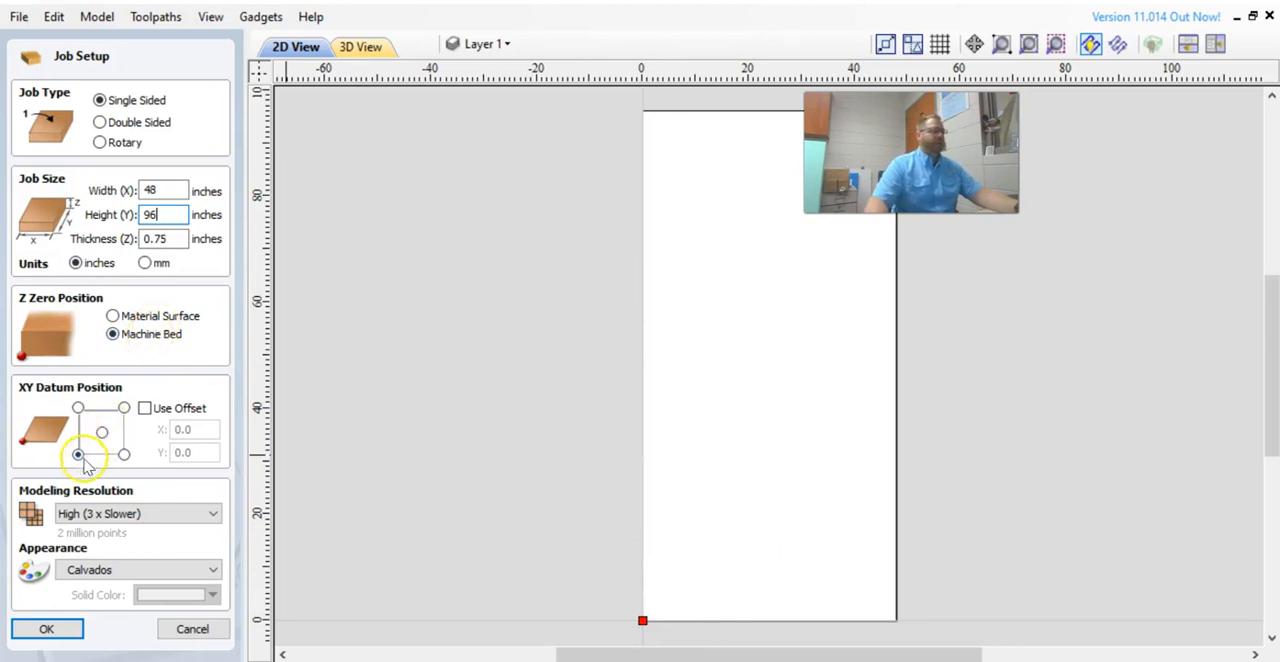
{"action": "left_click", "coordinate": [162, 236]}
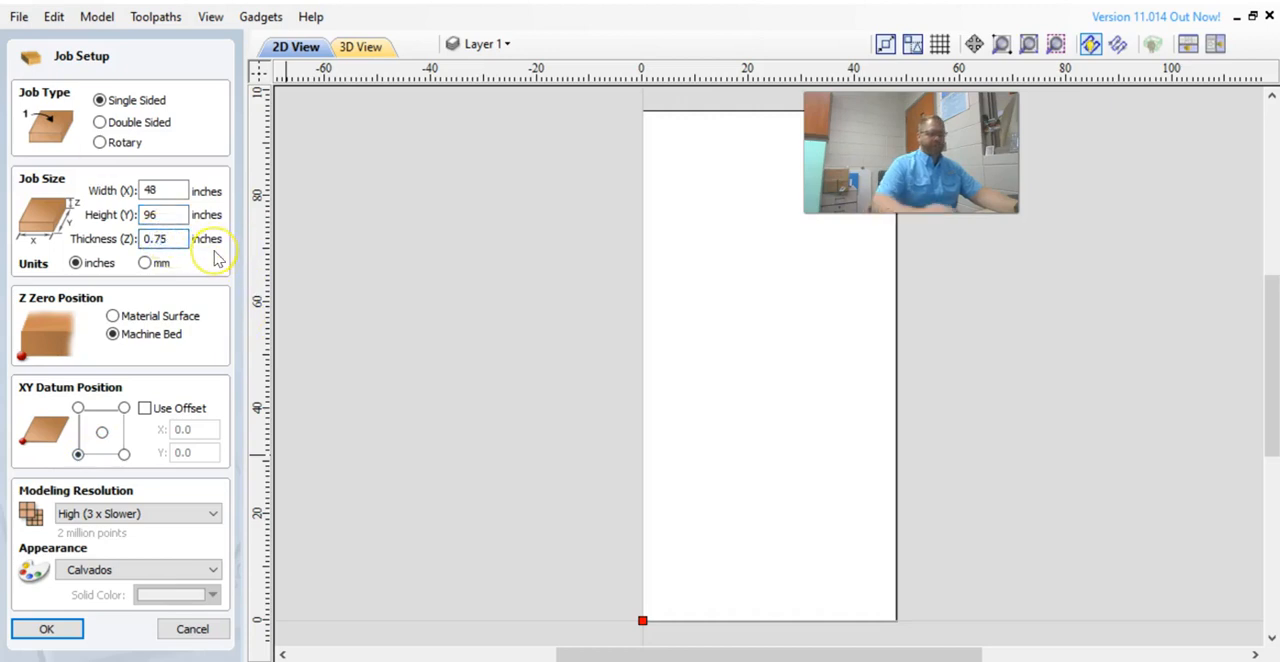
{"action": "type", "text": "62"}
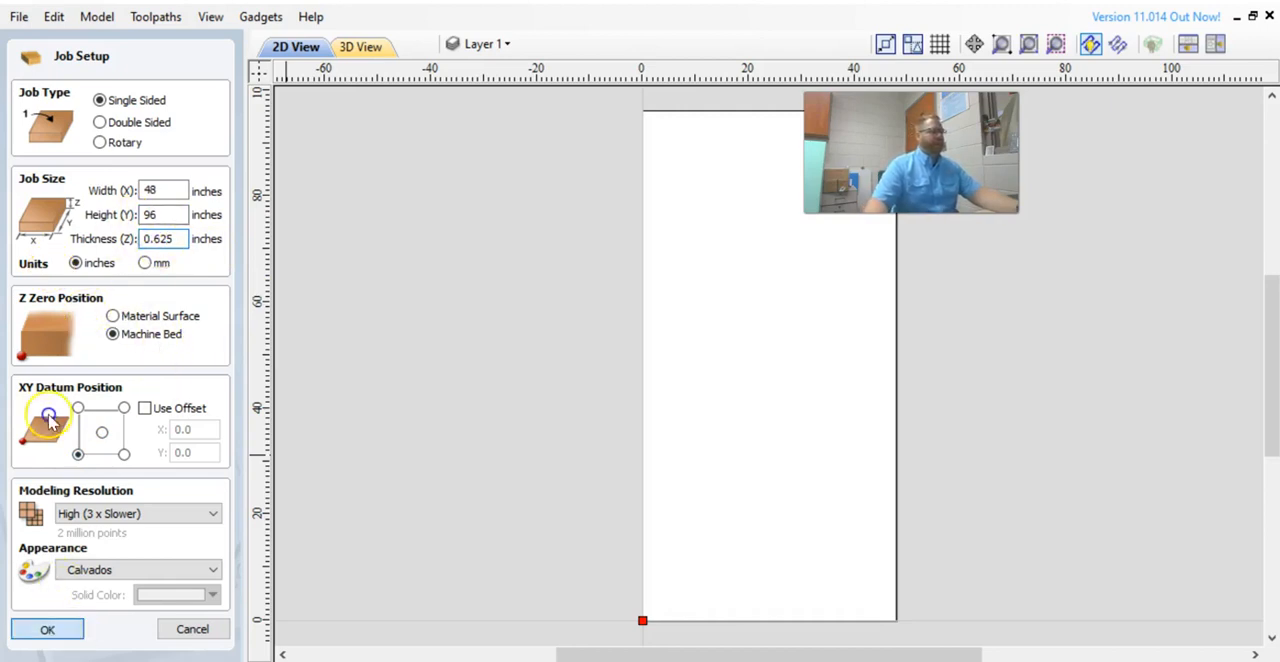
{"action": "key", "text": "Return"}
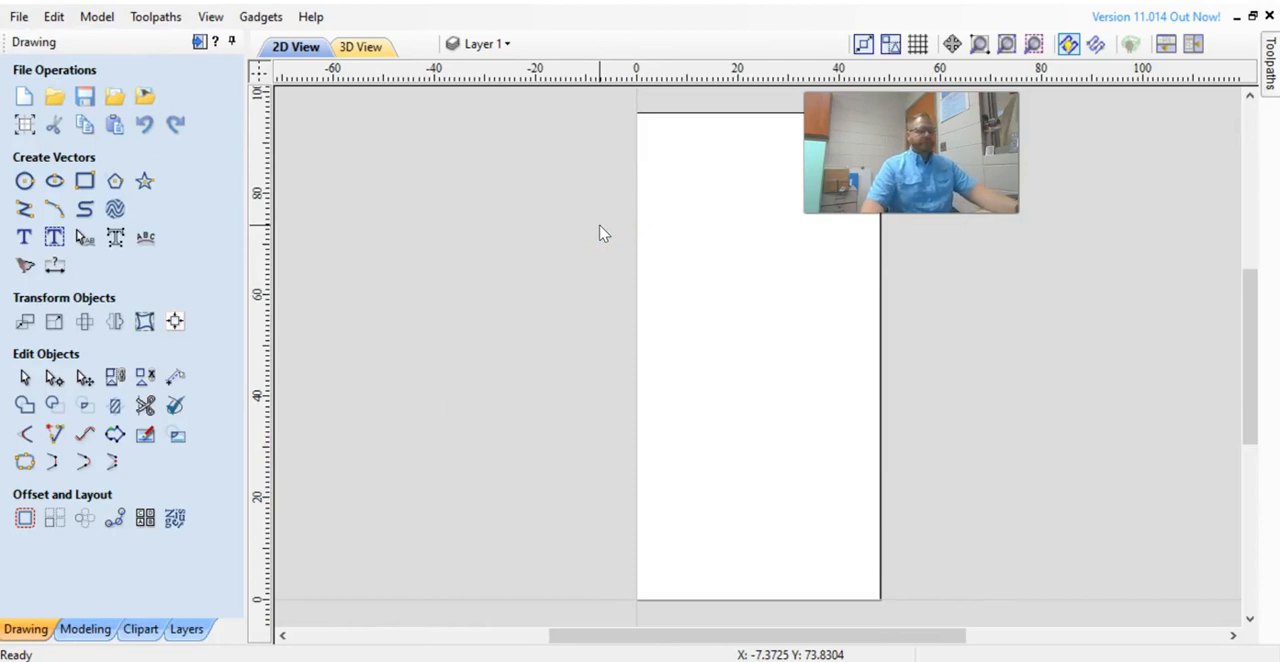
Open the Titus Cabinet SketchUp file from Downloads for import.
{"action": "left_click", "coordinate": [118, 100]}
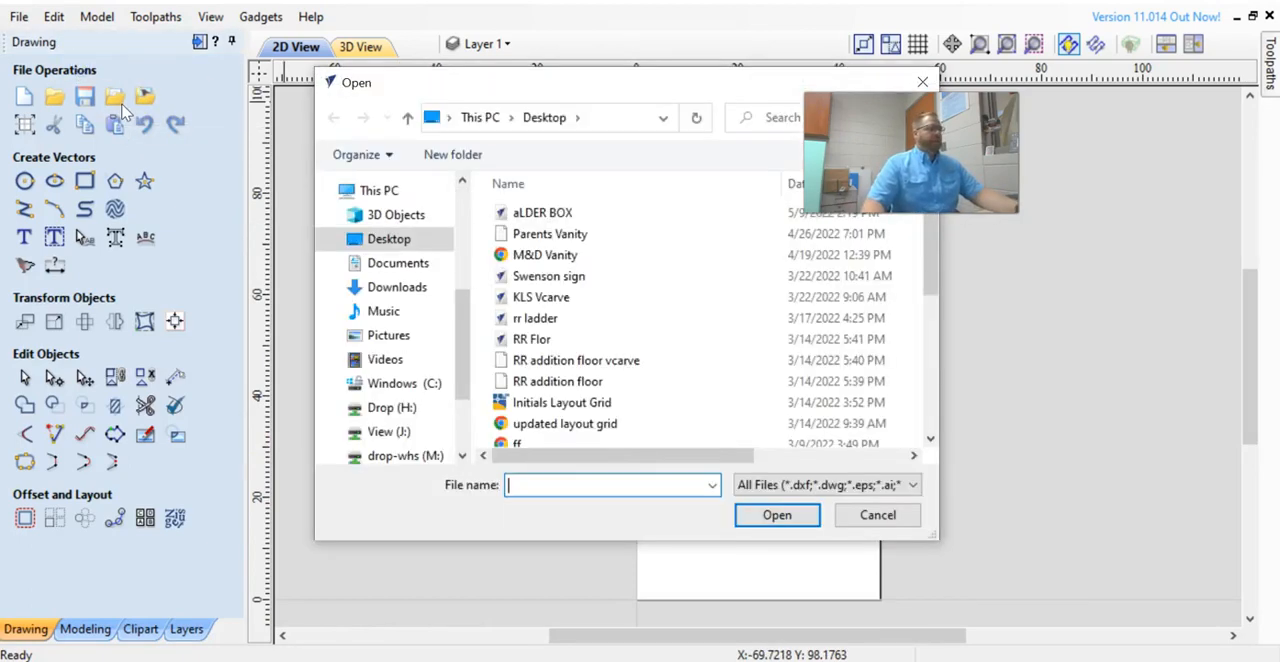
{"action": "left_click", "coordinate": [398, 287]}
{"action": "left_click", "coordinate": [612, 243]}
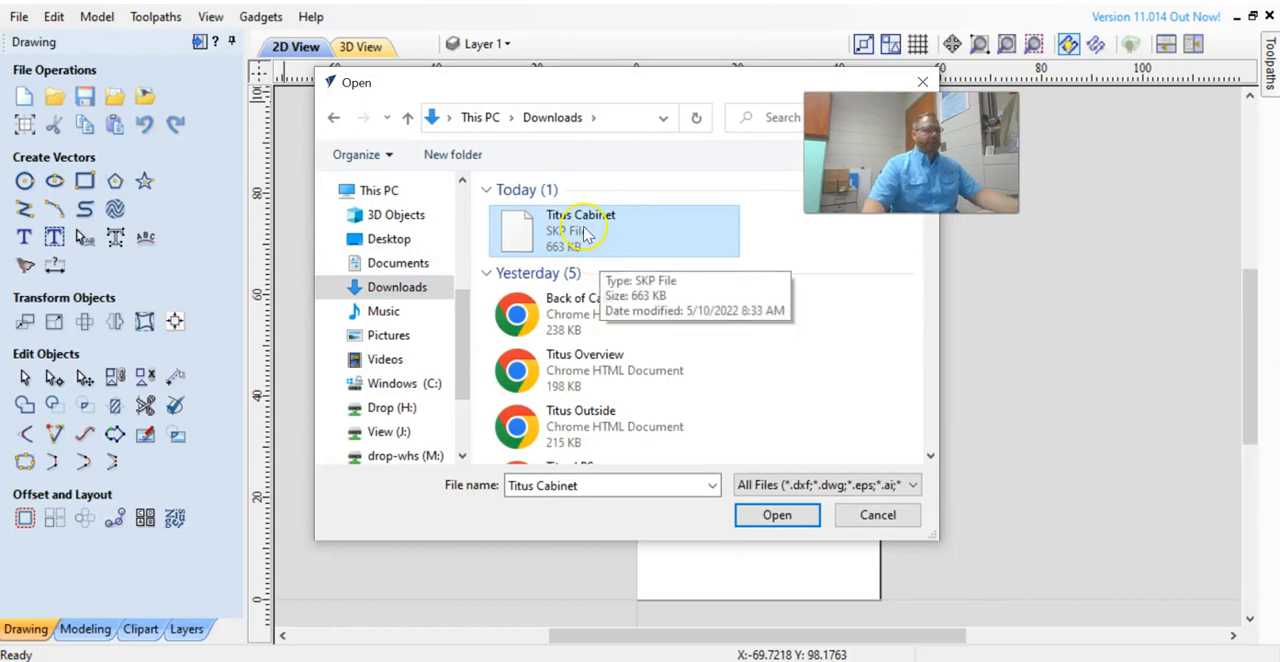
{"action": "left_click", "coordinate": [777, 515]}
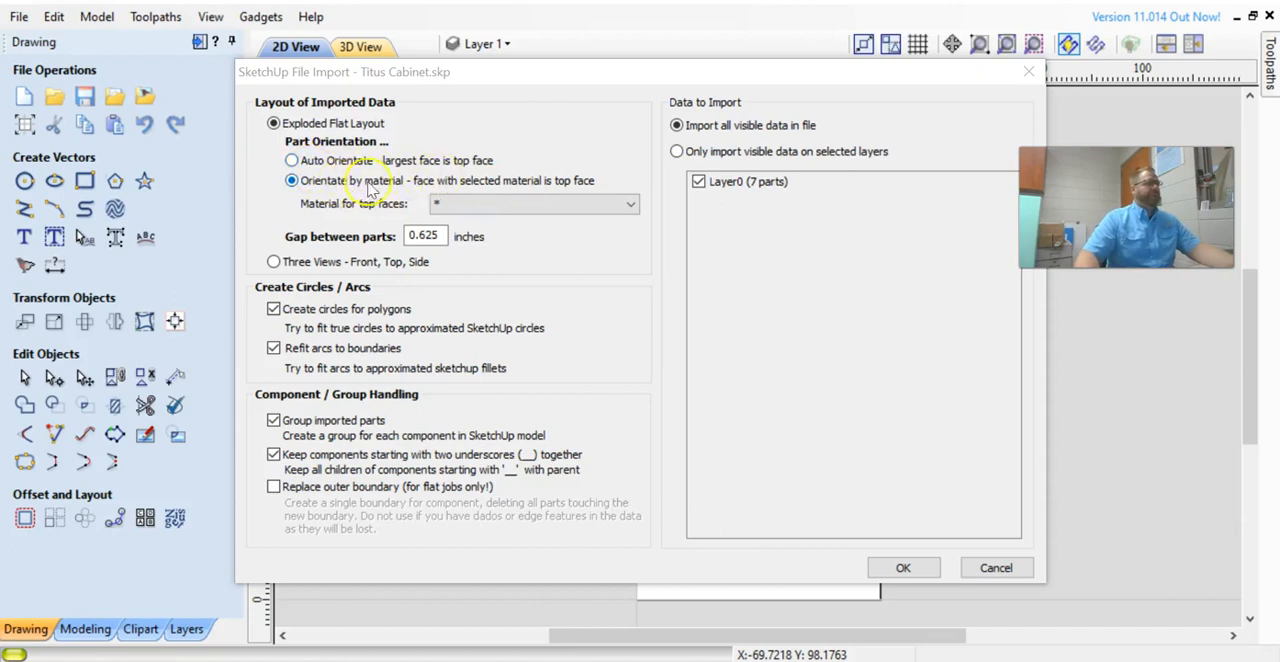
Import the parts as an exploded flat layout with Auto Orientate and a 0.625-inch gap between parts.
{"action": "left_click", "coordinate": [292, 161]}
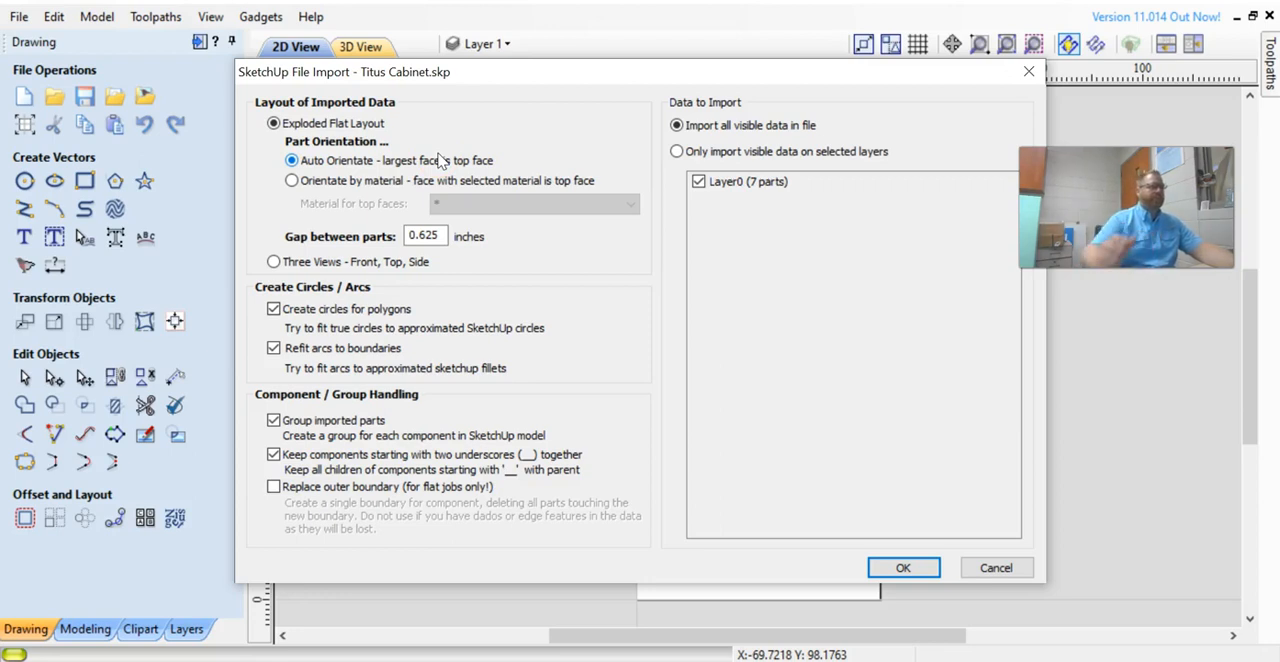
{"action": "left_click", "coordinate": [437, 234]}
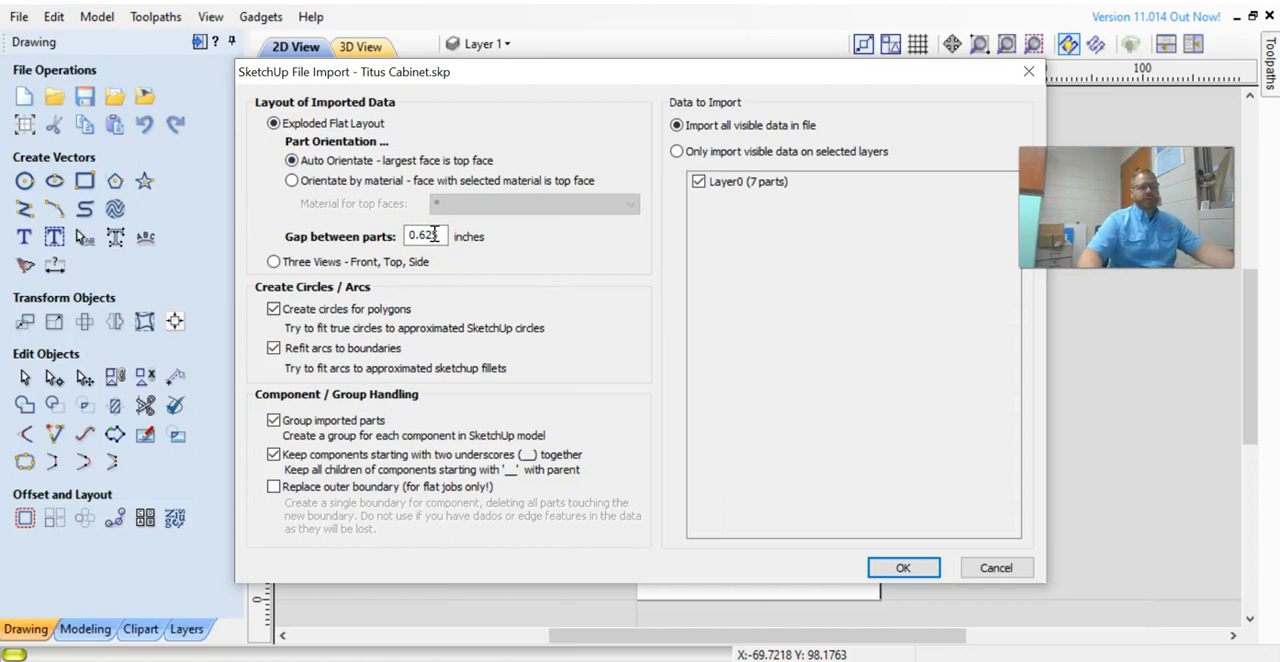
{"action": "left_click_drag", "start_coordinate": [440, 237], "coordinate": [420, 239]}
{"action": "type", "text": "5"}
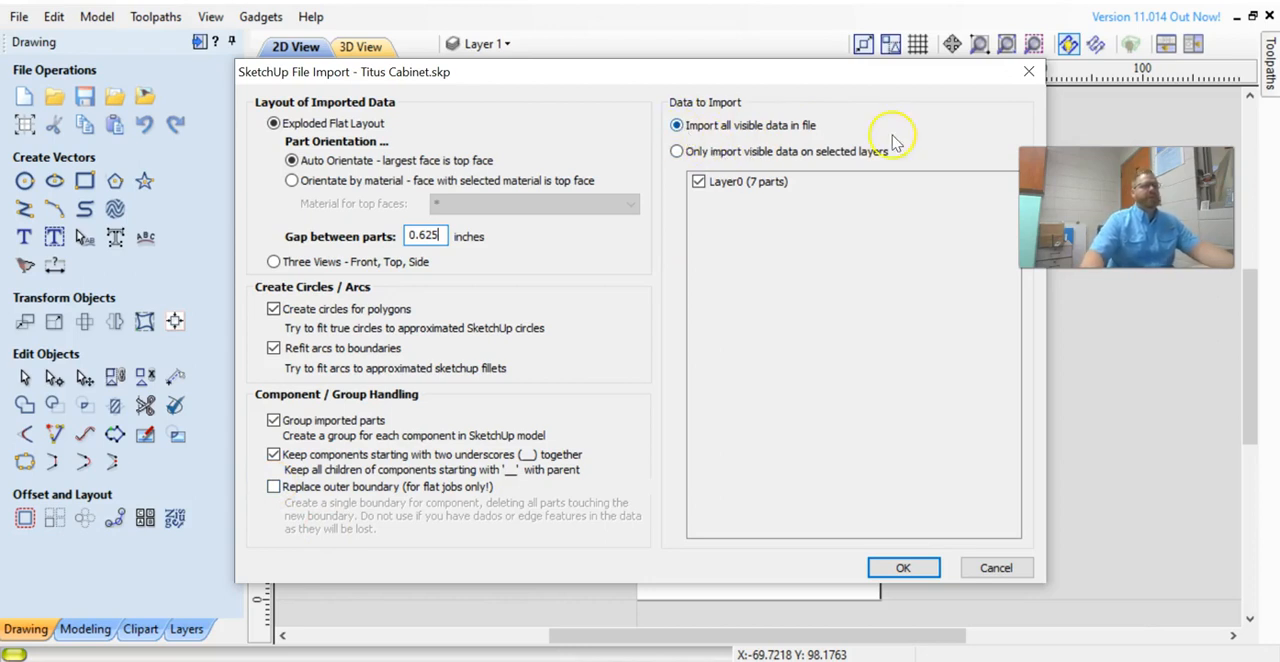
{"action": "left_click", "coordinate": [908, 564]}
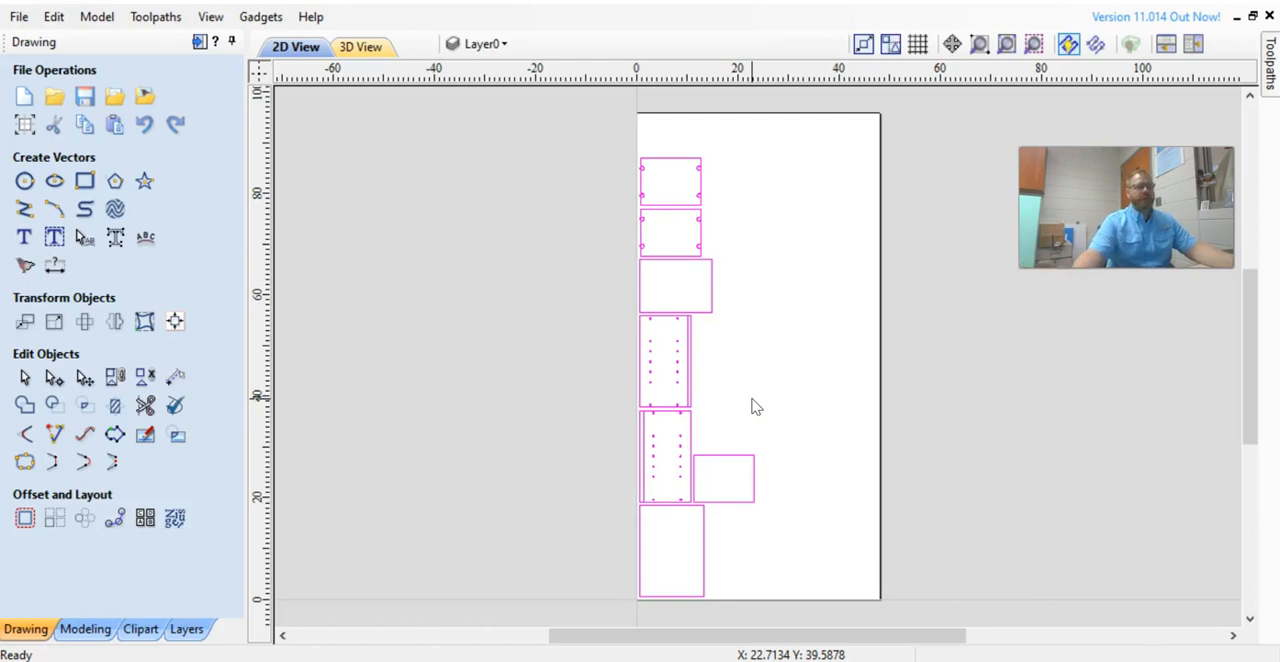
Select the individual imported parts to check their sizes.
{"action": "left_click", "coordinate": [286, 157]}
{"action": "left_click", "coordinate": [679, 313]}
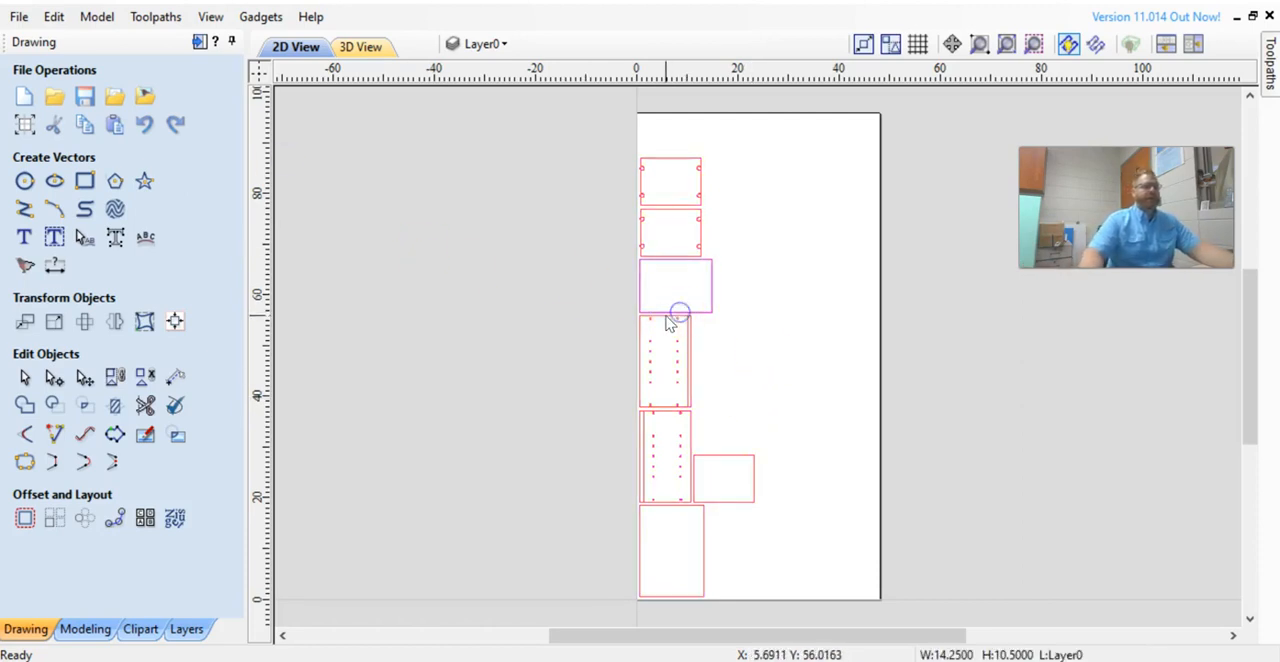
{"action": "left_click", "coordinate": [687, 327]}
{"action": "left_click", "coordinate": [706, 309]}
{"action": "left_click", "coordinate": [708, 311]}
{"action": "left_click", "coordinate": [703, 252]}
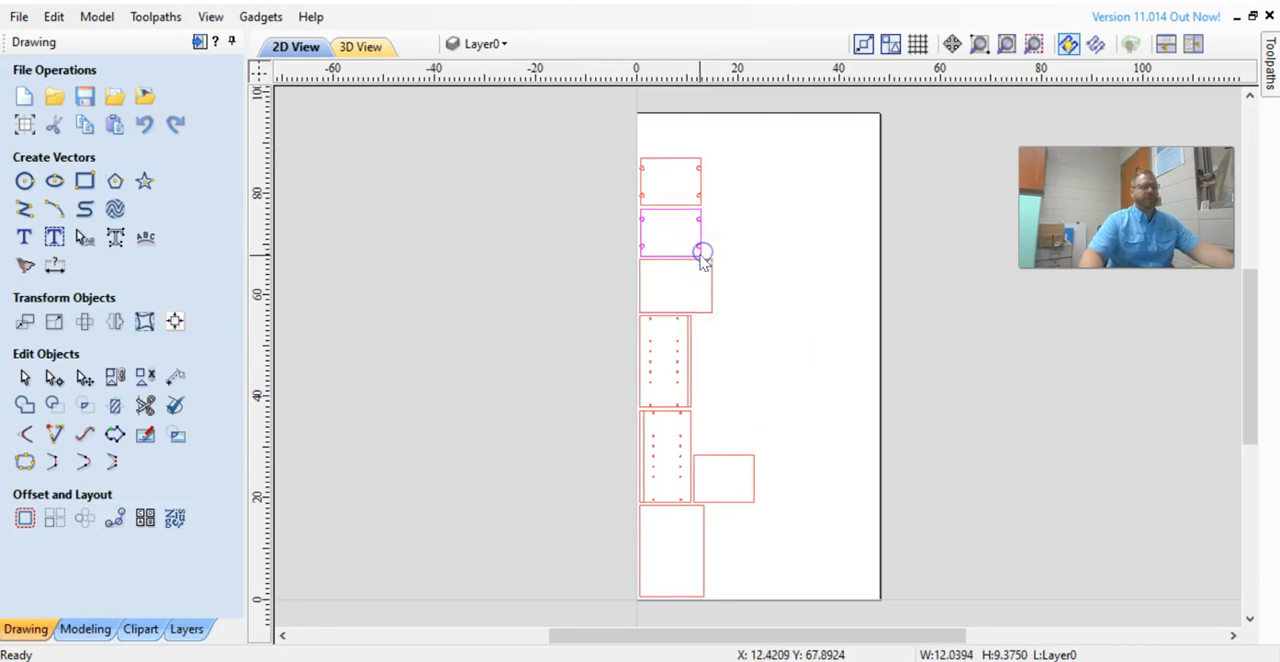
{"action": "left_click", "coordinate": [680, 313]}
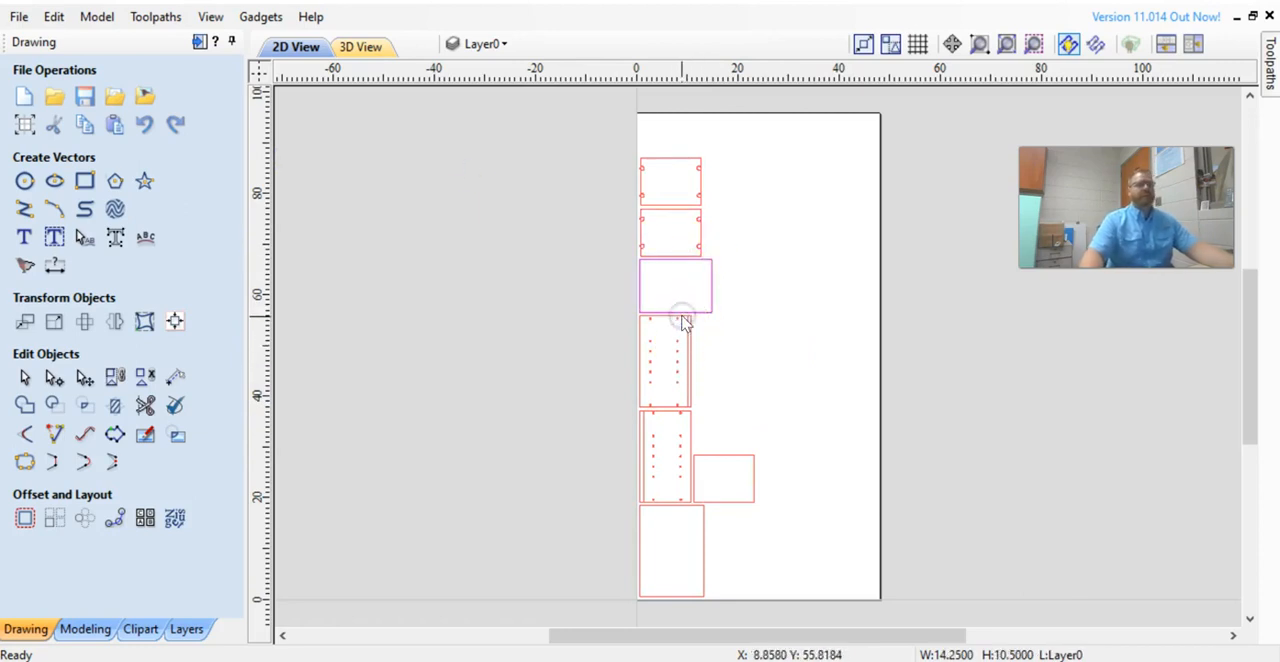
Ungroup the upper side panel back onto its original object layers.
{"action": "left_click", "coordinate": [684, 320]}
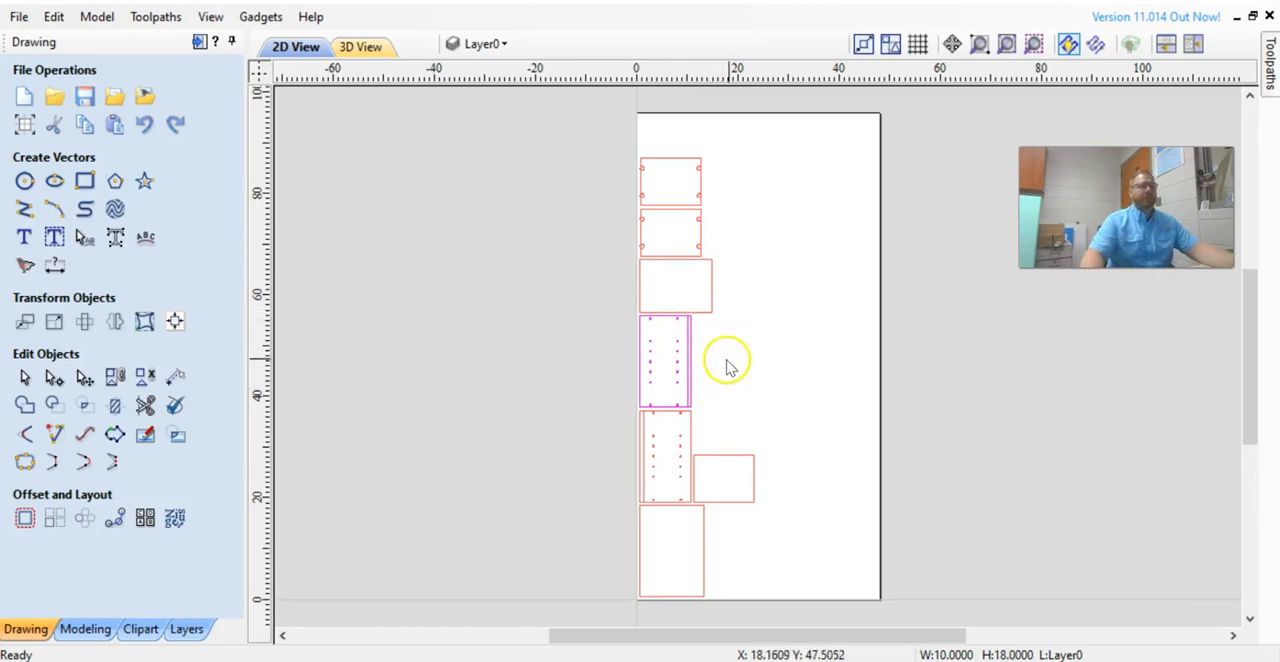
{"action": "scroll", "coordinate": [683, 400], "scroll_direction": "up", "scroll_amount": 4}
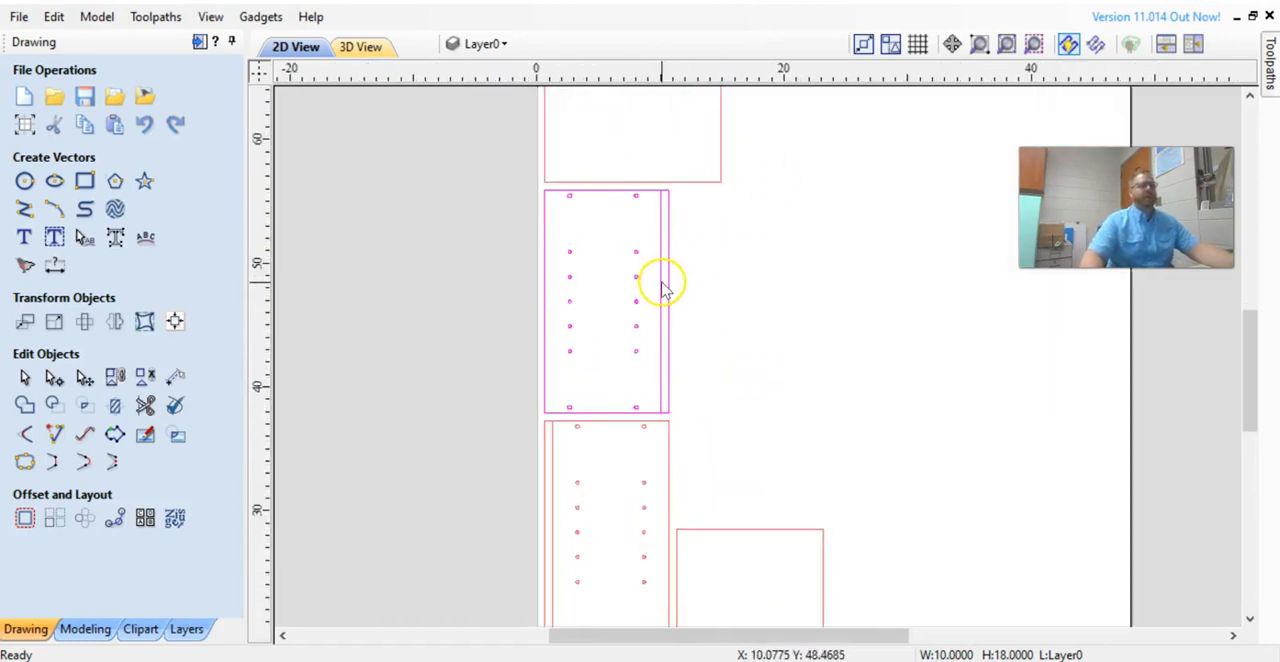
{"action": "right_click", "coordinate": [663, 291]}
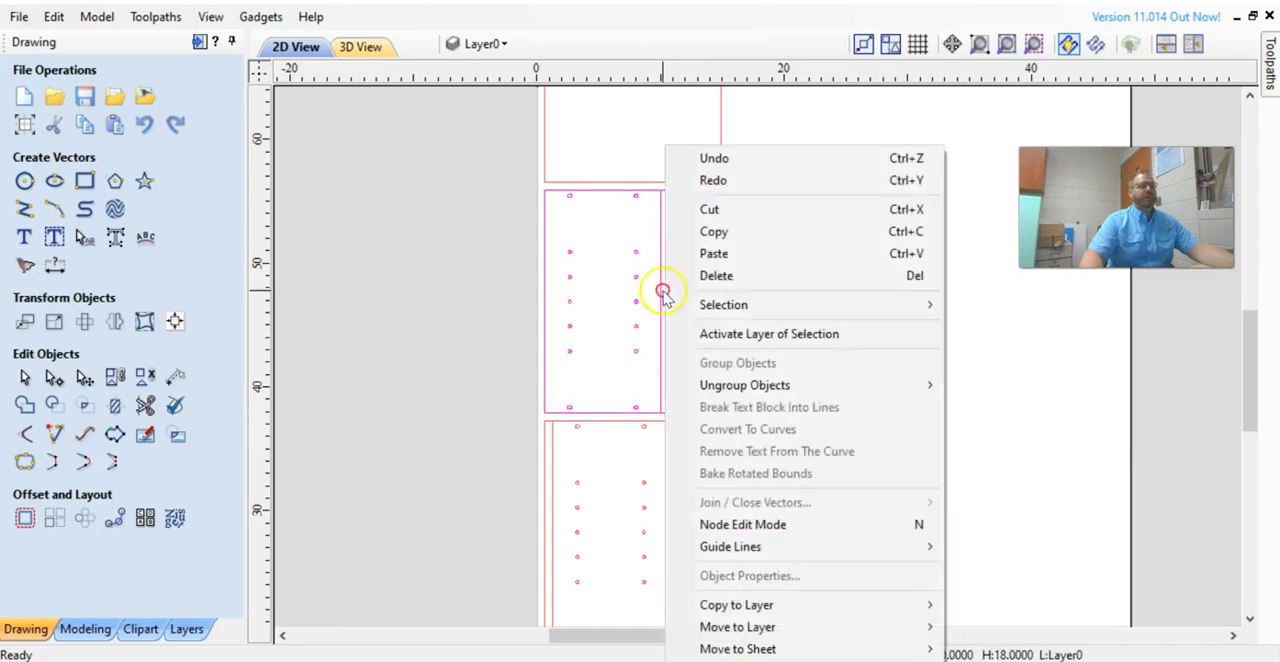
{"action": "mouse_move", "coordinate": [737, 388]}
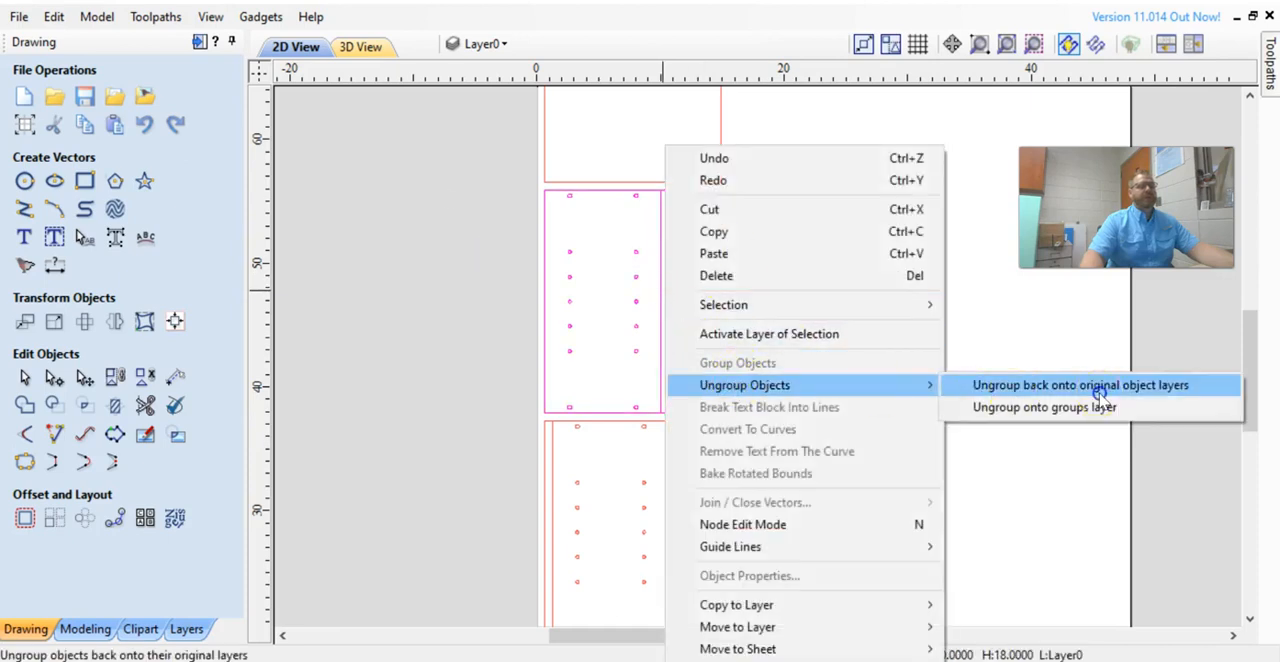
{"action": "left_click", "coordinate": [1100, 388]}
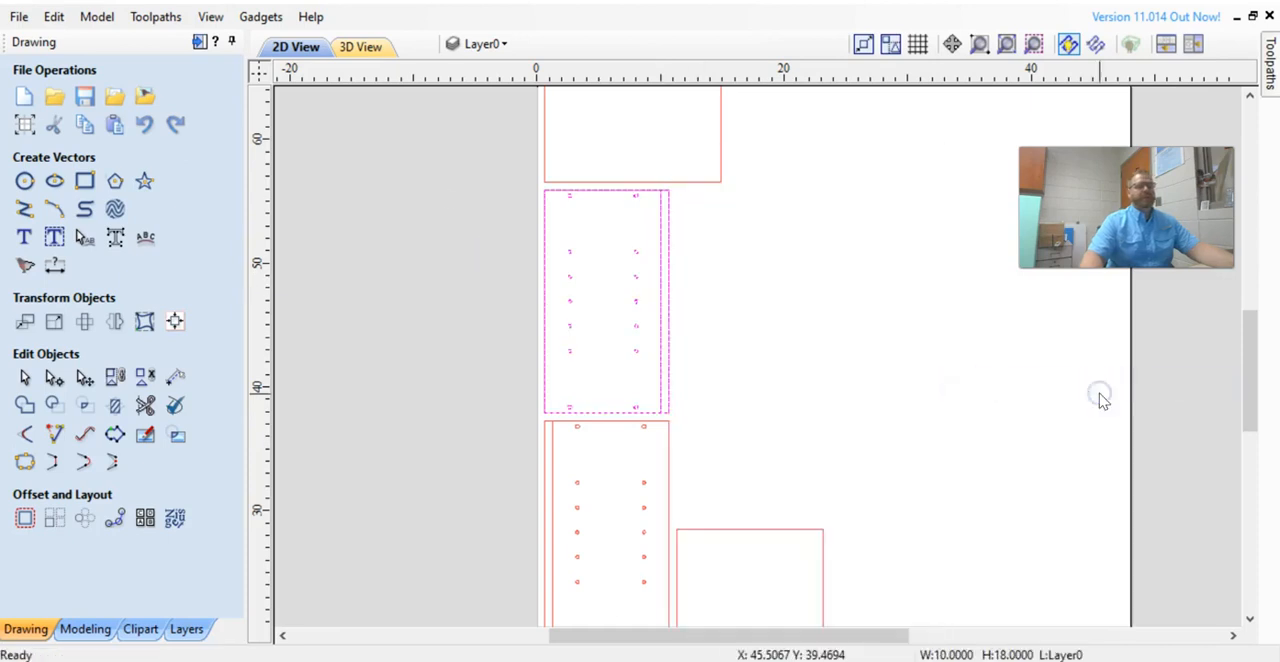
Ungroup the lower side panel back onto its original object layers.
{"action": "left_click", "coordinate": [660, 338]}
{"action": "scroll", "coordinate": [666, 365], "scroll_direction": "down", "scroll_amount": 2}
{"action": "left_click", "coordinate": [671, 428]}
{"action": "right_click", "coordinate": [671, 428]}
{"action": "mouse_move", "coordinate": [757, 400]}
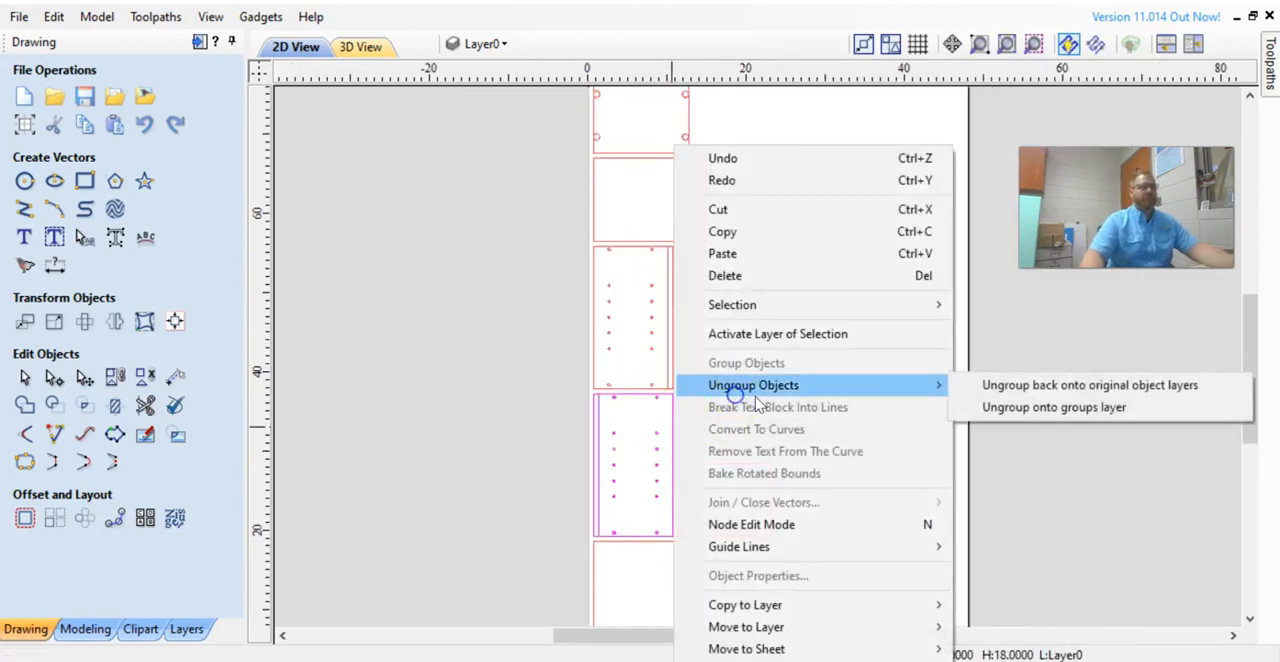
{"action": "left_click", "coordinate": [1071, 385]}
Ungroup the two upper panels with corner holes back onto their original object layers.
{"action": "middle_click_drag", "start_coordinate": [908, 428], "coordinate": [846, 626]}
{"action": "scroll", "coordinate": [617, 293], "scroll_direction": "up", "scroll_amount": 4}
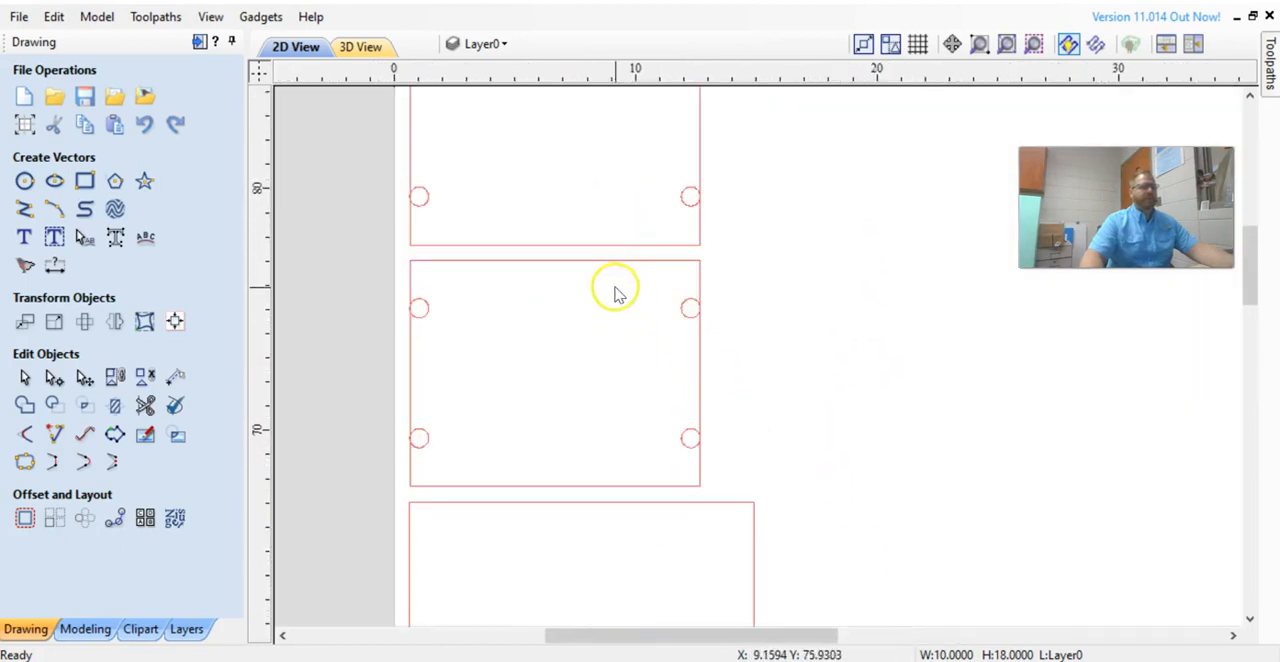
{"action": "left_click", "coordinate": [627, 260]}
{"action": "right_click", "coordinate": [627, 260]}
{"action": "mouse_move", "coordinate": [711, 384]}
{"action": "left_click", "coordinate": [1049, 385]}
{"action": "left_click", "coordinate": [702, 231]}
{"action": "right_click", "coordinate": [700, 230]}
{"action": "mouse_move", "coordinate": [775, 385]}
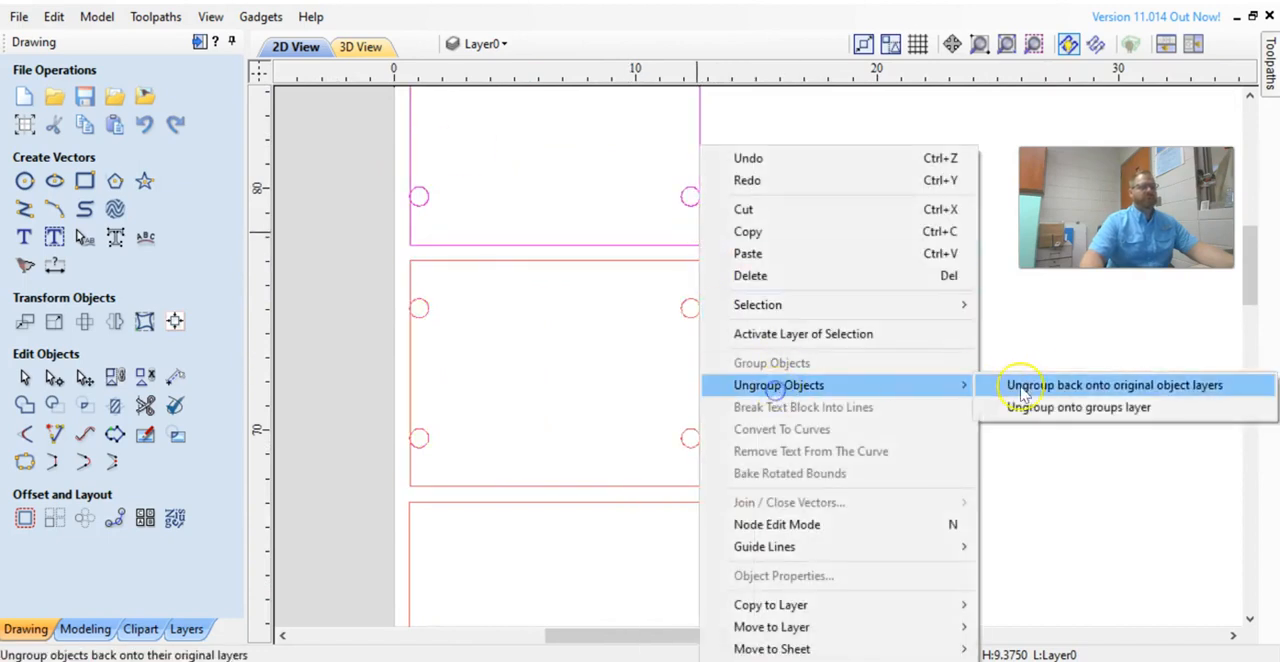
{"action": "left_click", "coordinate": [1022, 386]}
Review the Quickloc flanged hardware drawing in the Titus Cabinet Layout slides.
{"action": "scroll", "coordinate": [734, 346], "scroll_direction": "down", "scroll_amount": 3}
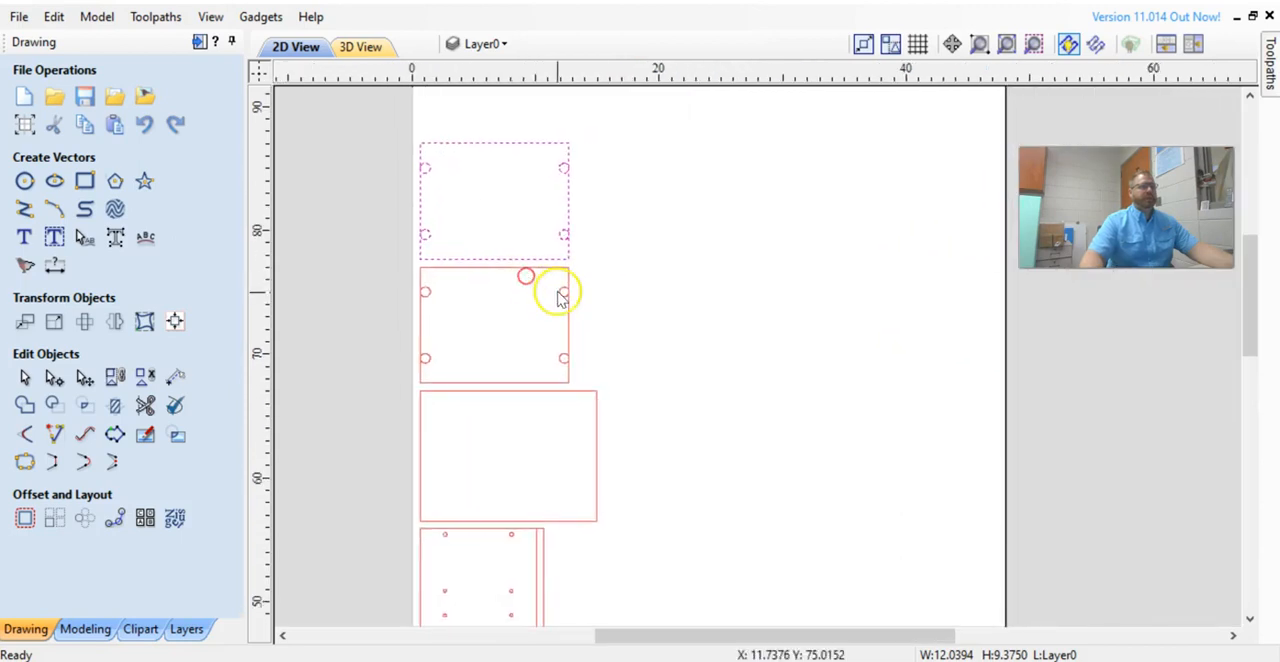
{"action": "middle_click_drag", "start_coordinate": [594, 323], "coordinate": [574, 271]}
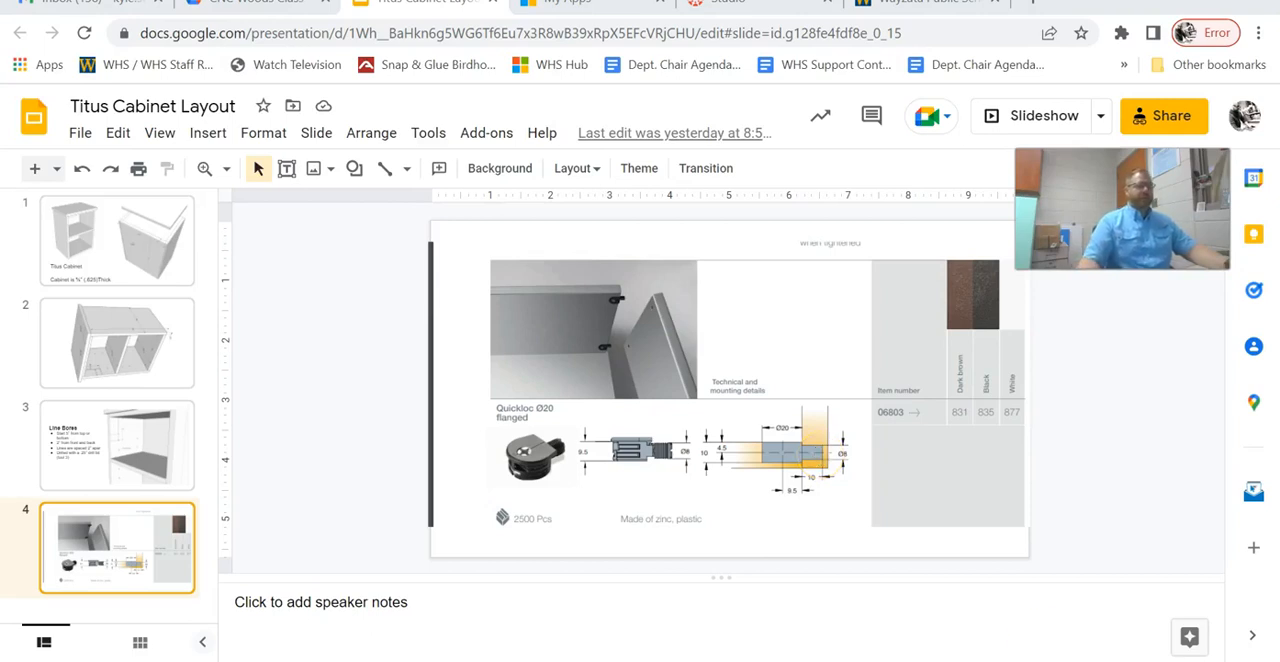
{"action": "key", "text": "alt+Tab"}
{"action": "left_click", "coordinate": [623, 289]}
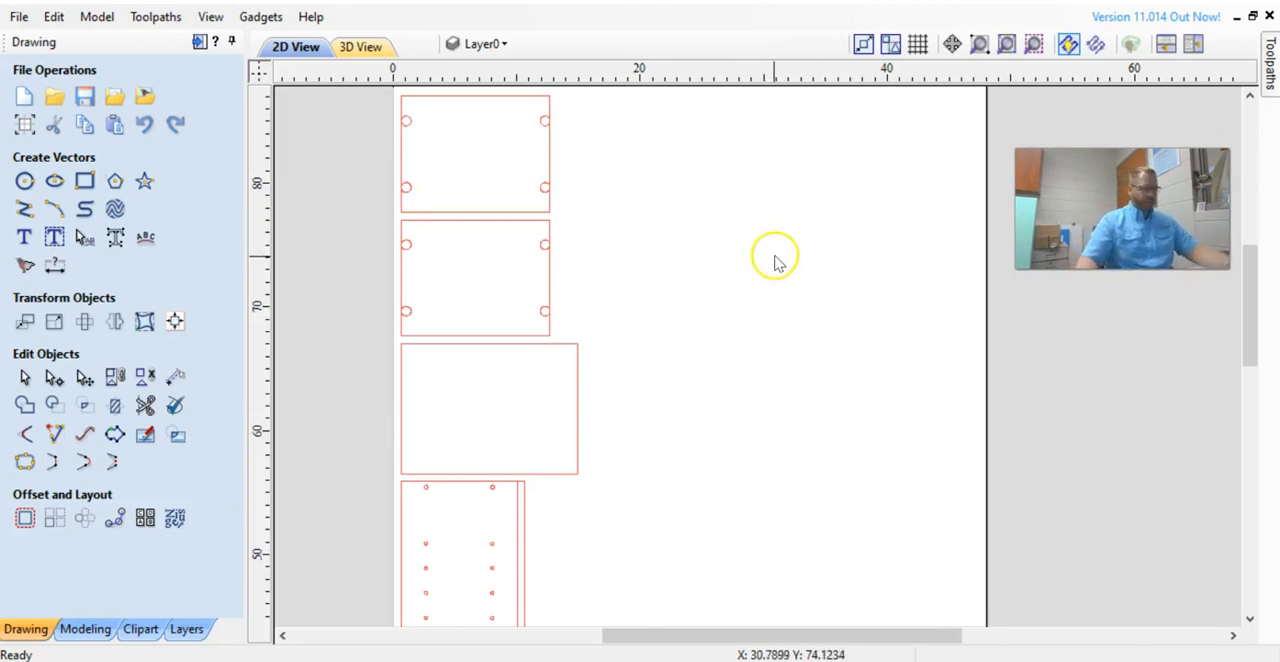
Select the hole circles in both side panels and start a Drilling toolpath for them.
{"action": "scroll", "coordinate": [634, 365], "scroll_direction": "down", "scroll_amount": 2}
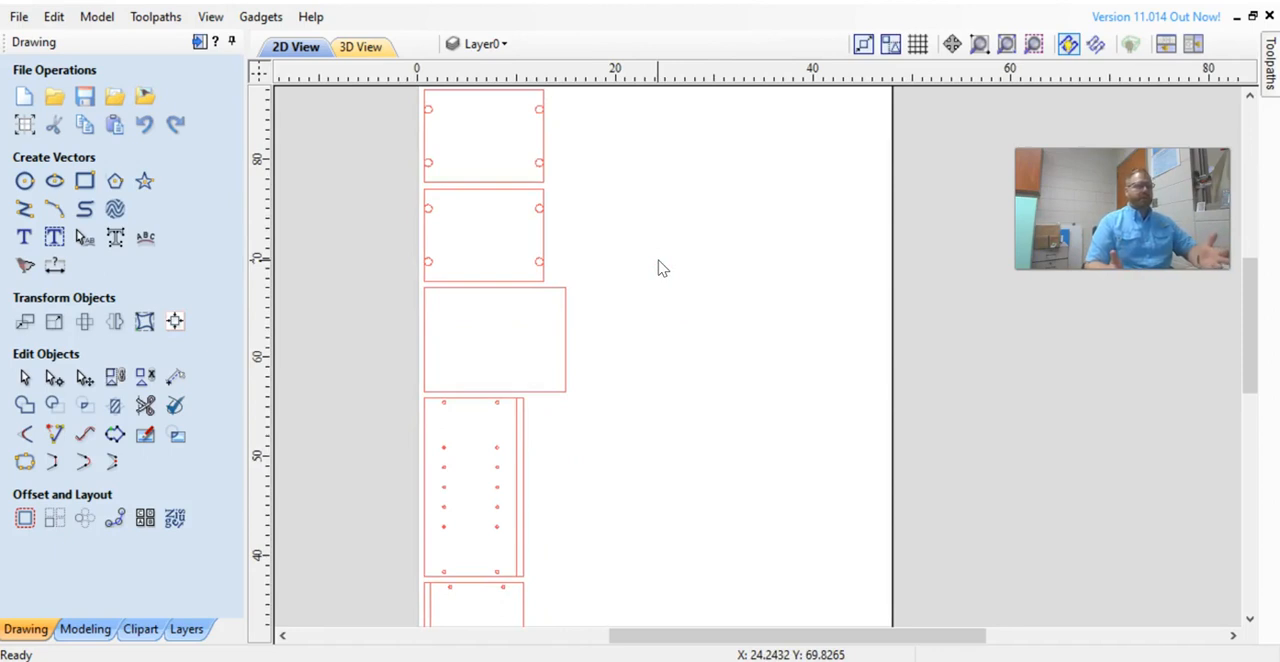
{"action": "middle_click_drag", "start_coordinate": [652, 251], "coordinate": [630, 150]}
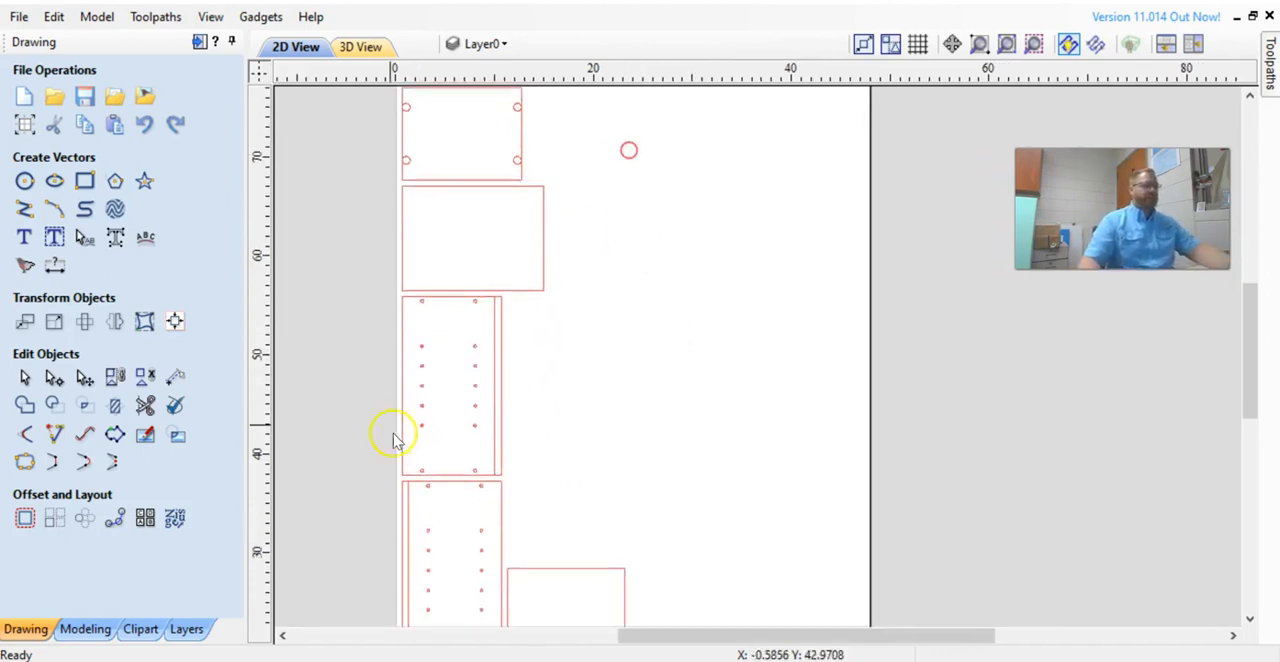
{"action": "left_click_drag", "start_coordinate": [410, 330], "coordinate": [484, 447]}
{"action": "scroll", "coordinate": [509, 465], "scroll_direction": "down", "scroll_amount": 1}
{"action": "middle_click_drag", "start_coordinate": [511, 476], "coordinate": [457, 363]}
{"action": "scroll", "coordinate": [430, 432], "scroll_direction": "up", "scroll_amount": 2}
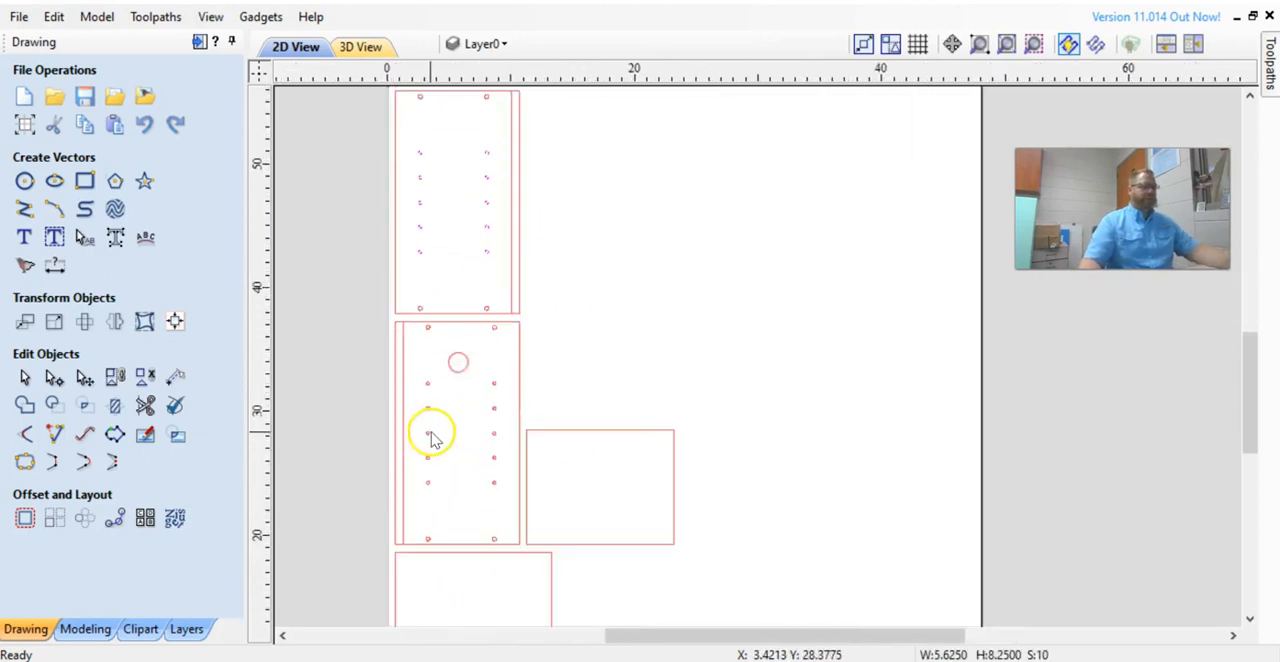
{"action": "left_click_drag", "start_coordinate": [419, 365], "coordinate": [503, 512]}
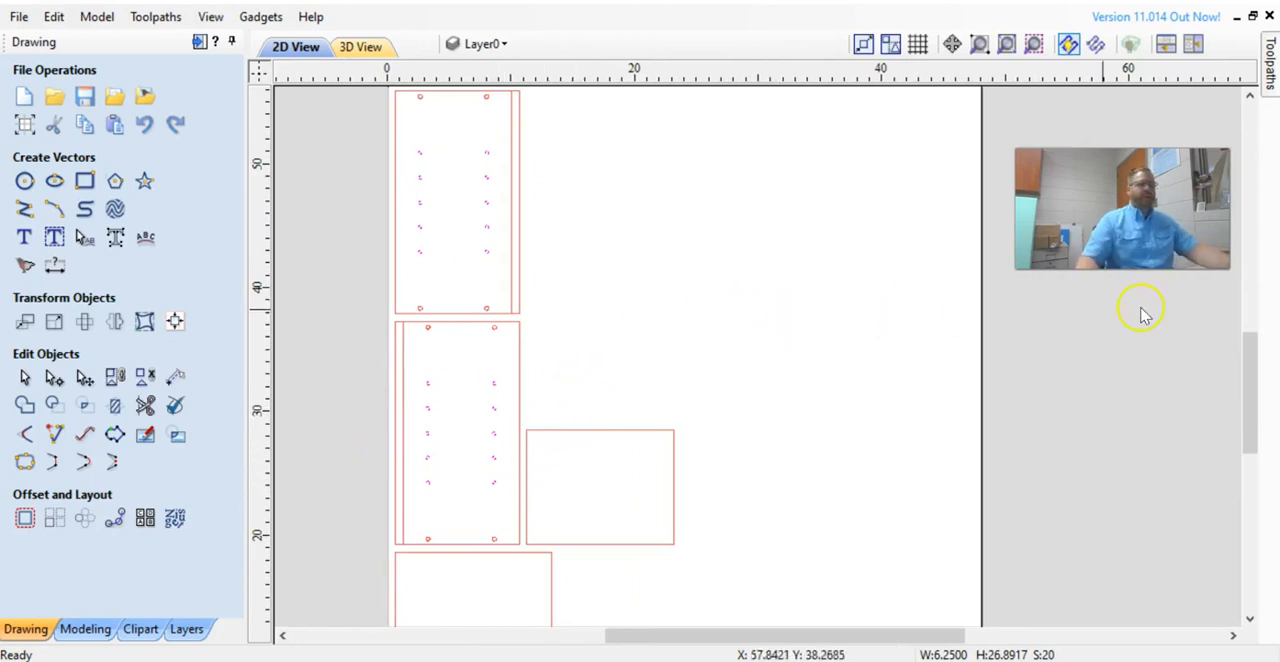
{"action": "left_click", "coordinate": [1271, 88]}
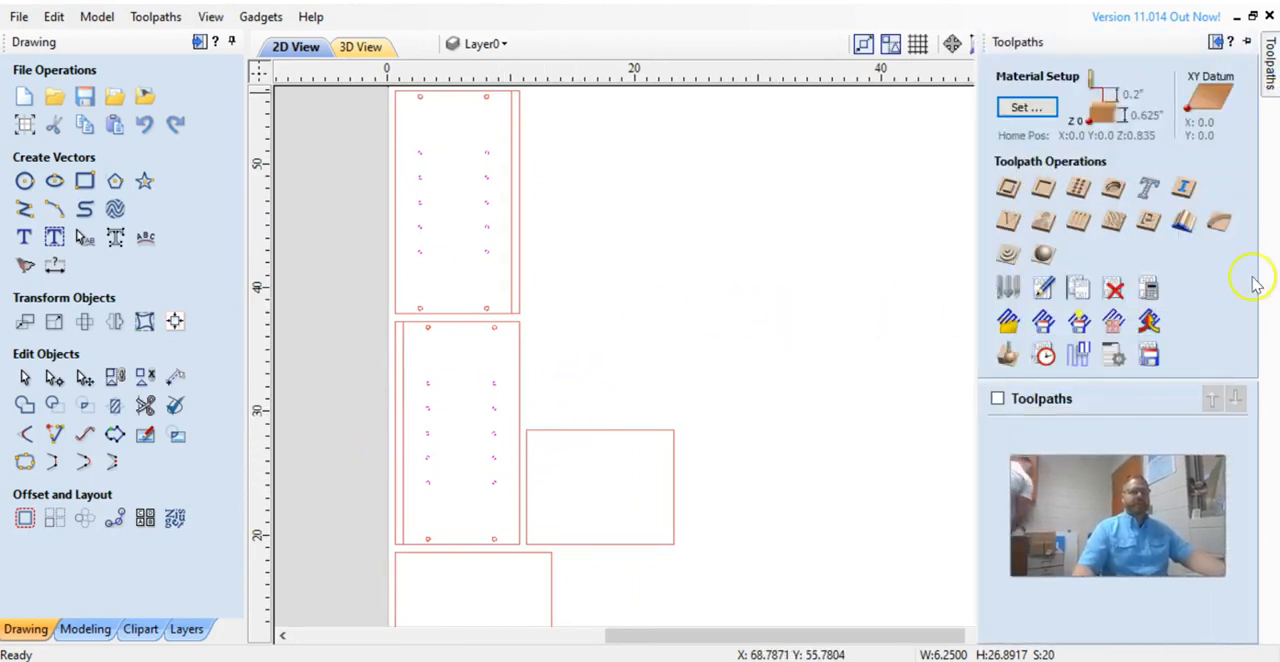
{"action": "left_click", "coordinate": [1078, 190]}
{"action": "double_click", "coordinate": [1168, 121]}
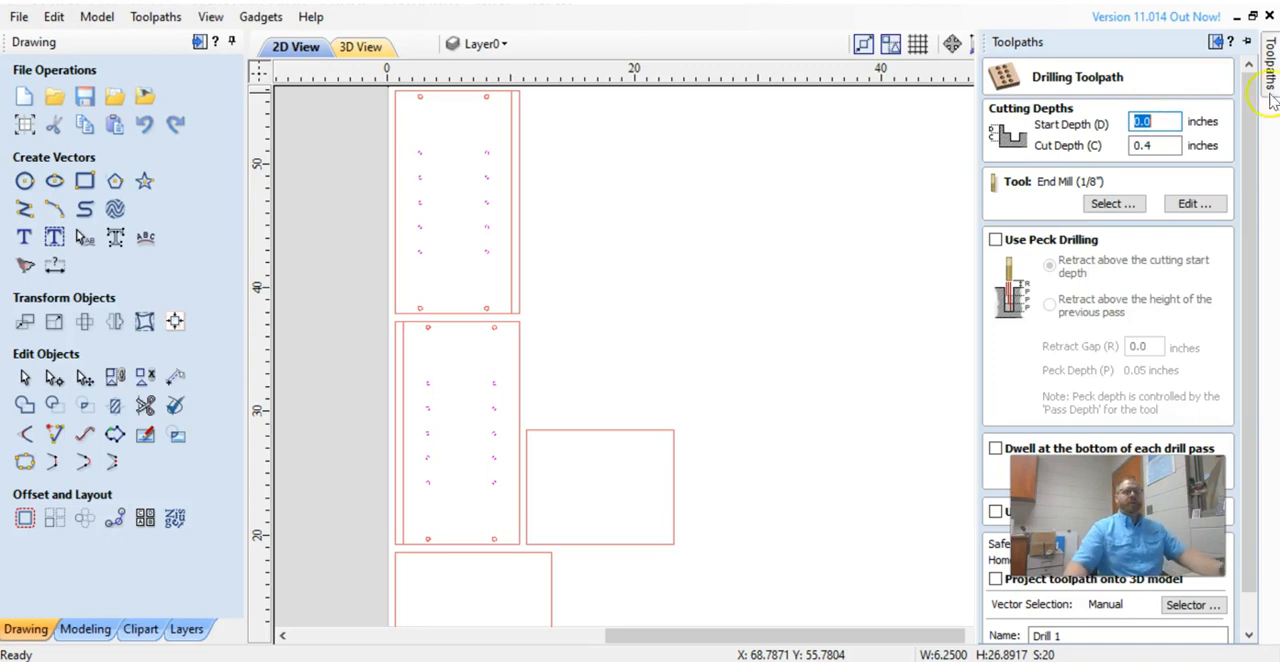
Open the tool database and add a new tool under the Drills group.
{"action": "left_click", "coordinate": [1133, 206]}
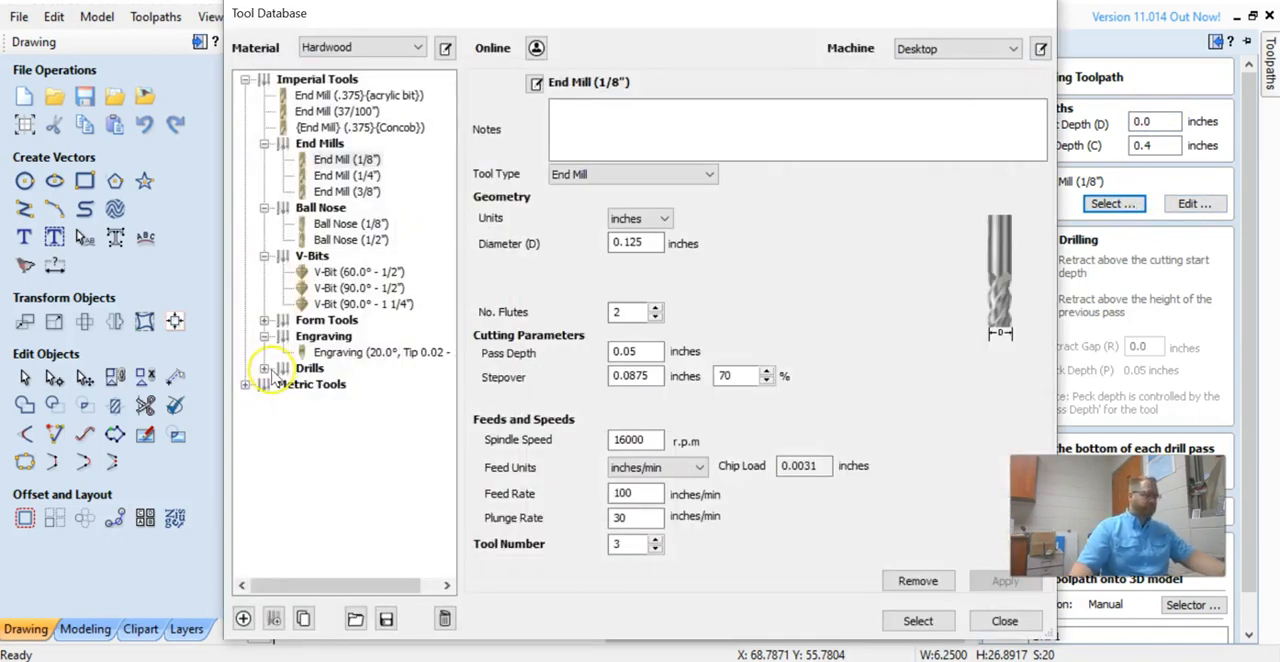
{"action": "left_click", "coordinate": [264, 368]}
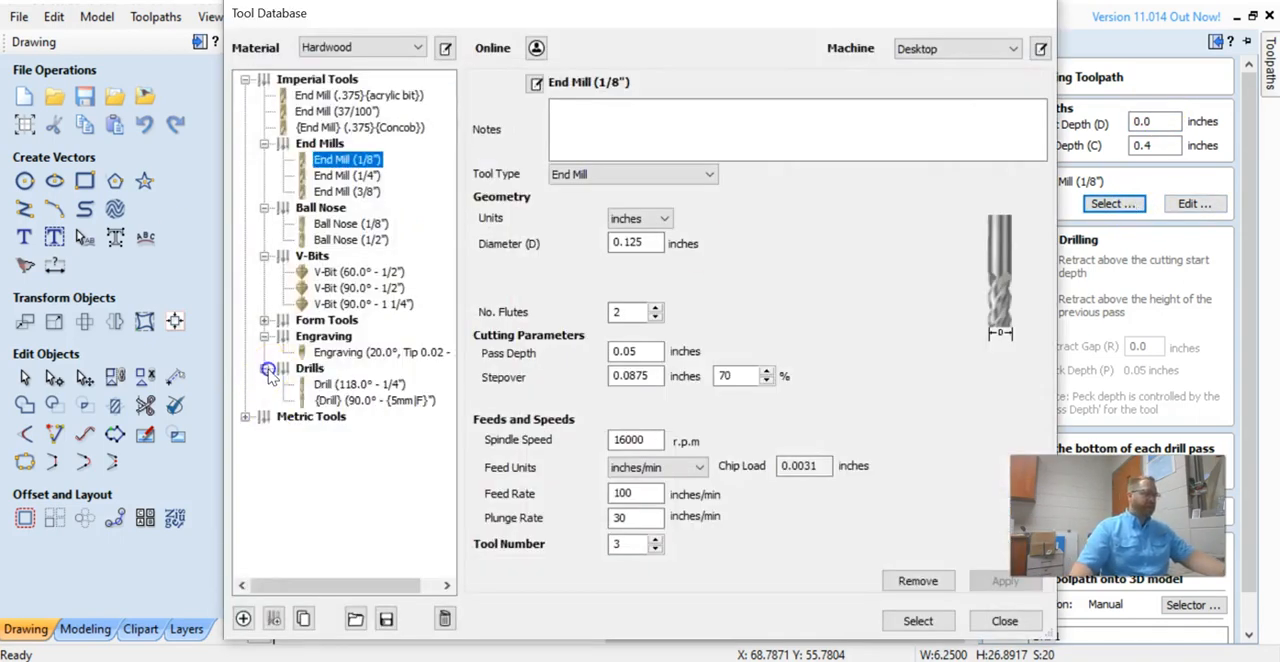
{"action": "left_click", "coordinate": [356, 401]}
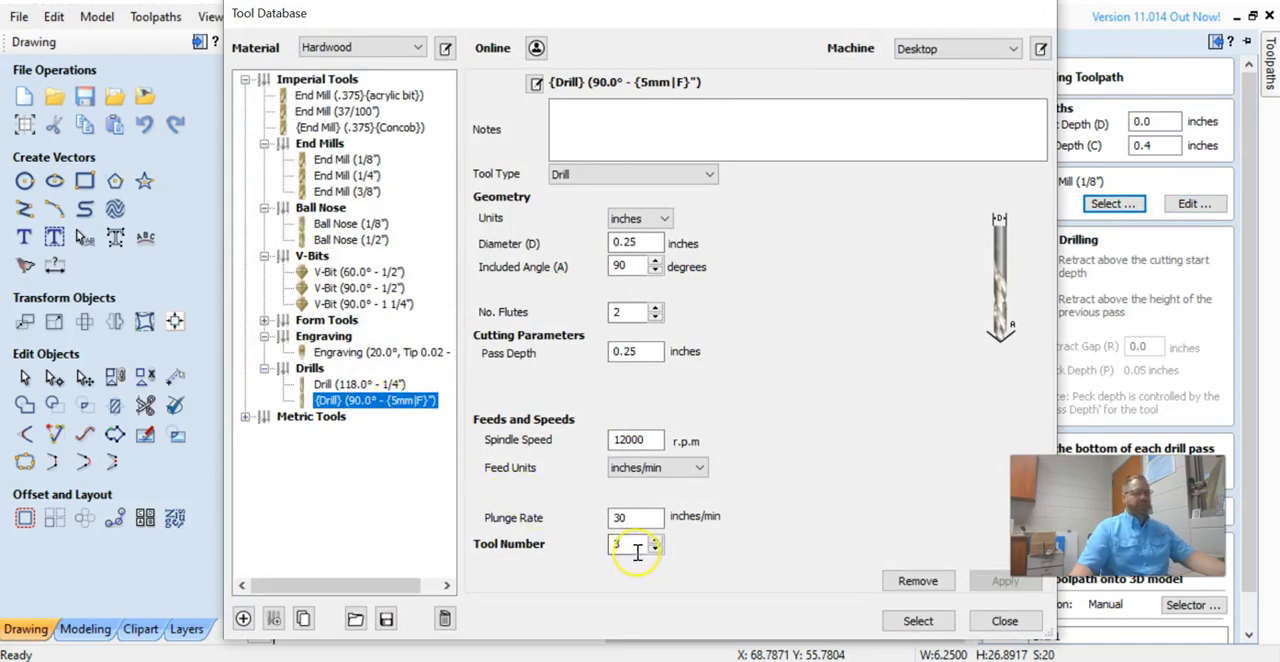
{"action": "left_click", "coordinate": [242, 620]}
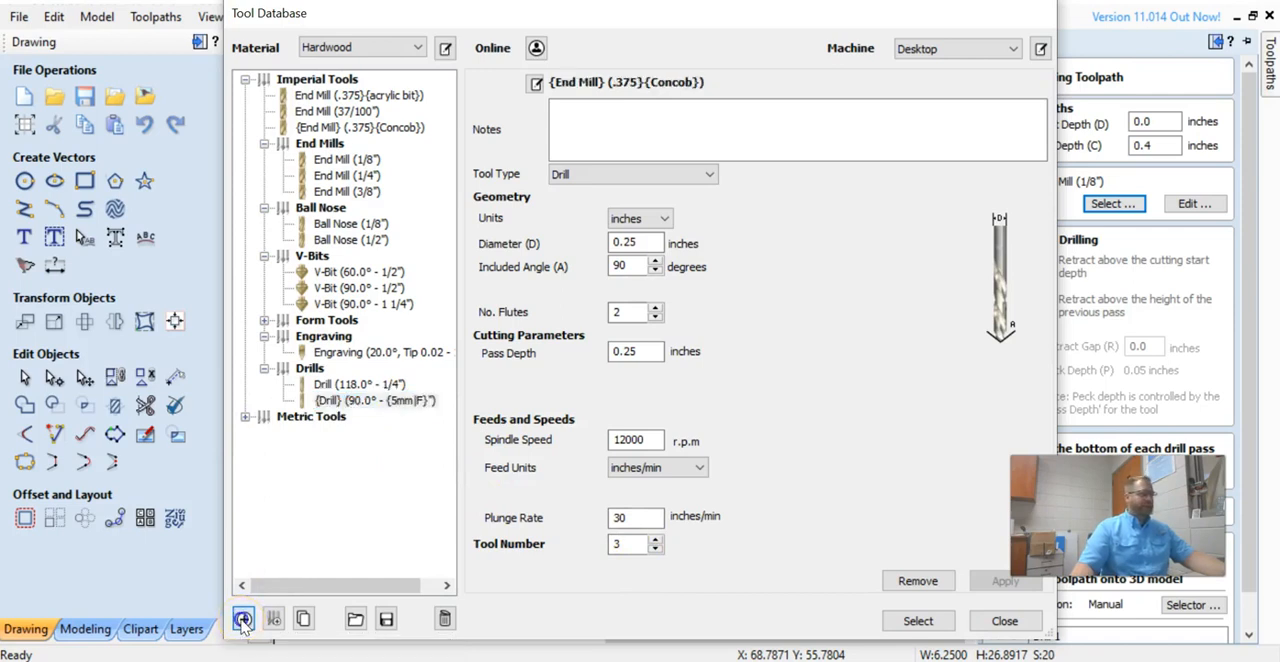
Set the new tool's name format to {Drill Bit} (5mm){linebore}.
{"action": "left_click", "coordinate": [536, 83]}
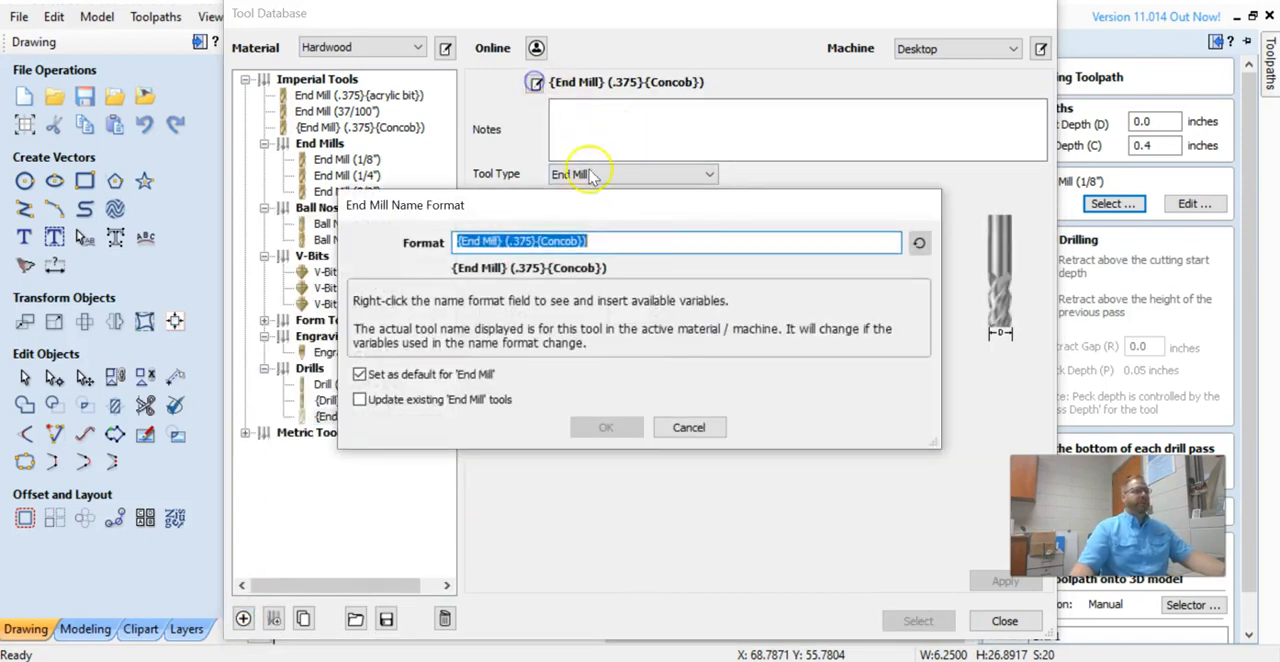
{"action": "left_click", "coordinate": [494, 240]}
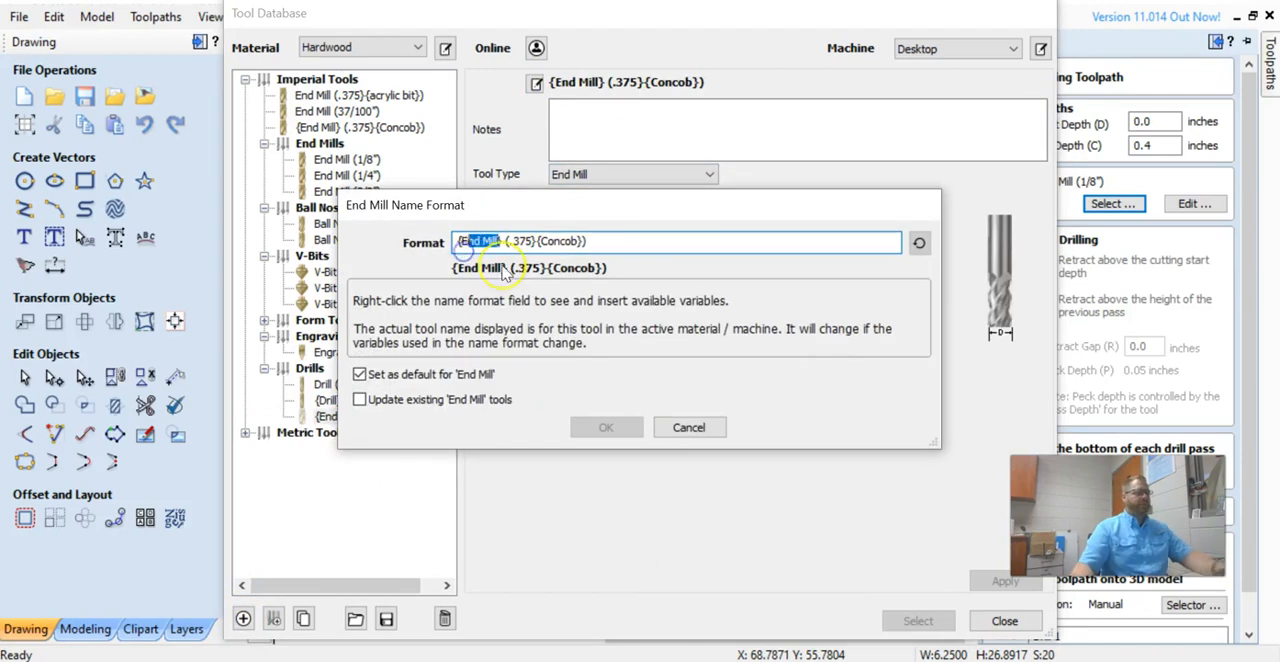
{"action": "type", "text": "Dril"}
{"action": "type", "text": "l Bit"}
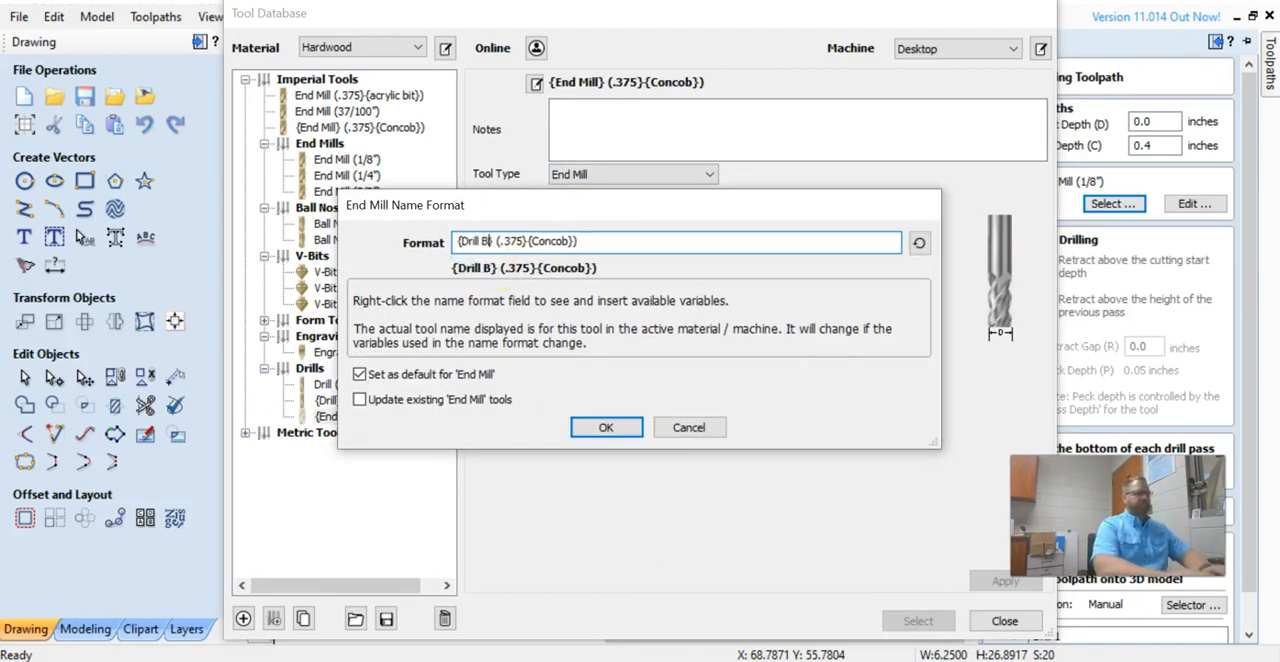
{"action": "left_click_drag", "start_coordinate": [527, 241], "coordinate": [535, 241]}
{"action": "key", "text": "BackSpace"}
{"action": "key", "text": "BackSpace"}
{"action": "key", "text": "BackSpace"}
{"action": "key", "text": "BackSpace"}
{"action": "type", "text": "5mm"}
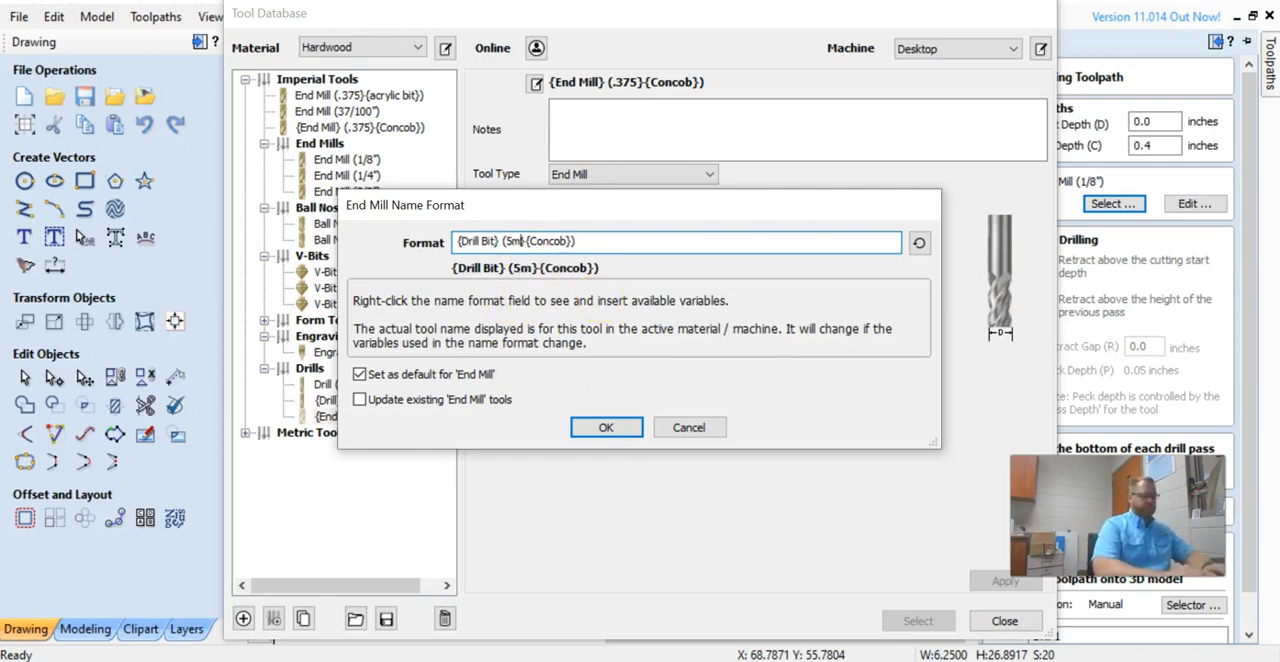
{"action": "left_click", "coordinate": [578, 242]}
{"action": "key", "text": "BackSpace"}
{"action": "key", "text": "BackSpace"}
{"action": "key", "text": "BackSpace"}
{"action": "key", "text": "BackSpace"}
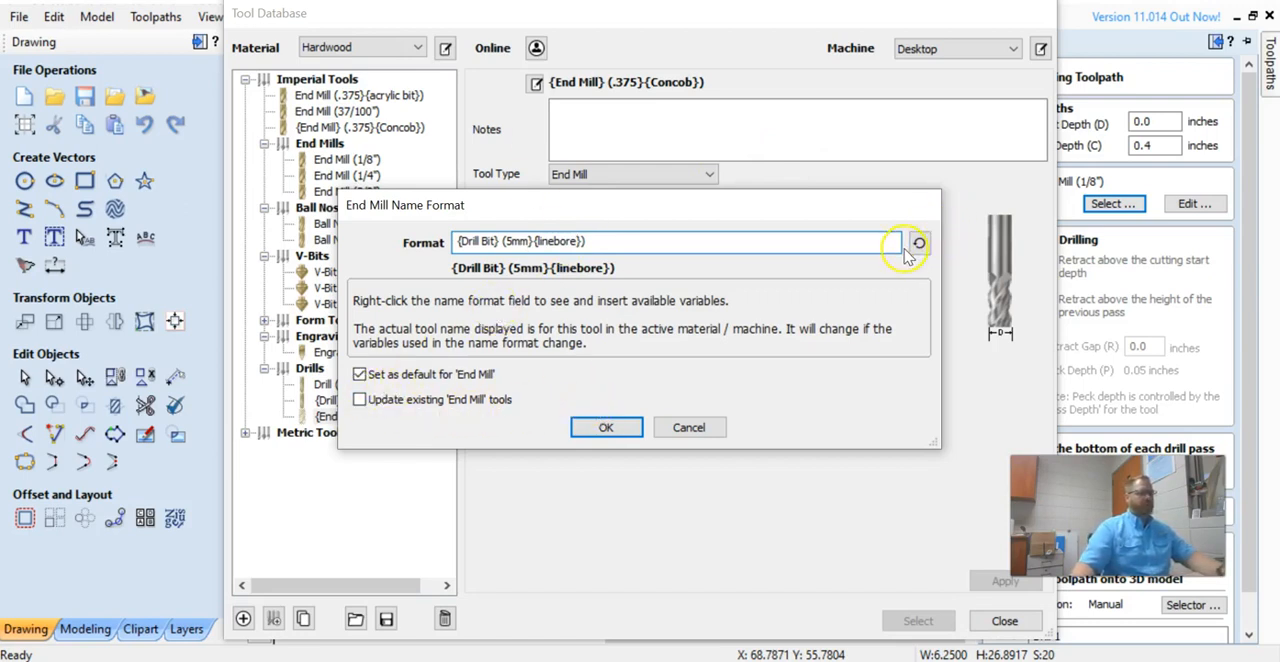
{"action": "left_click", "coordinate": [628, 427]}
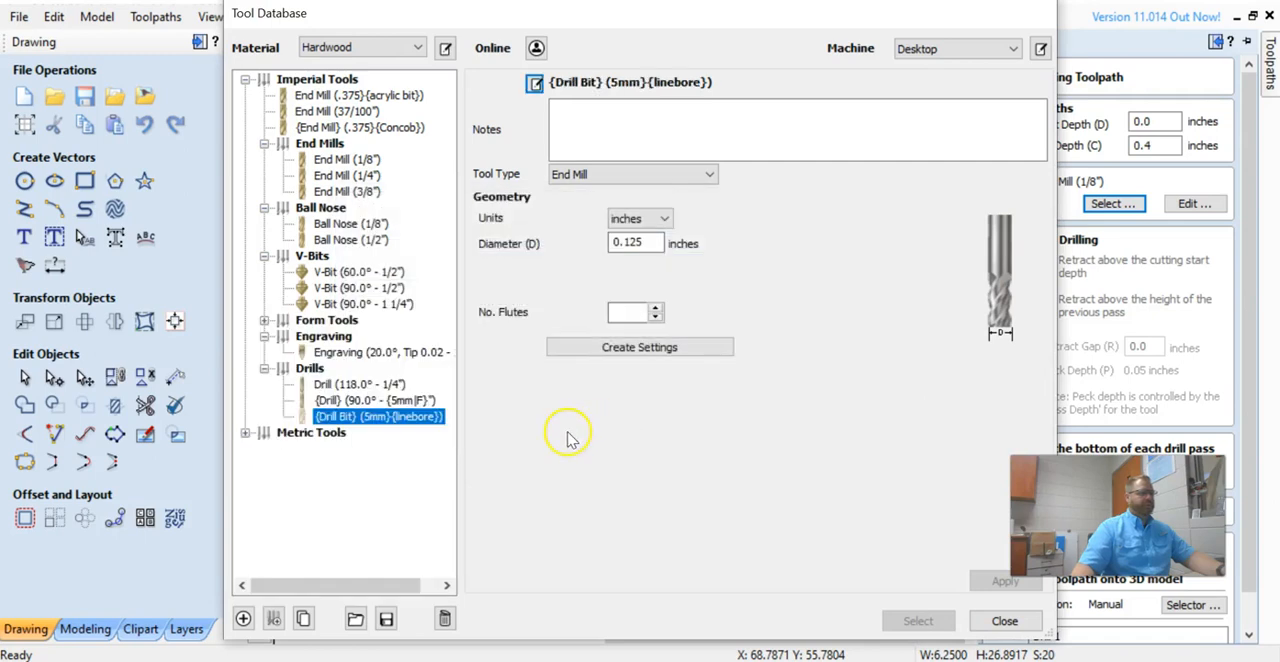
Define the new tool as a Drill type measured in mm with a 5 mm diameter.
{"action": "left_click", "coordinate": [664, 177]}
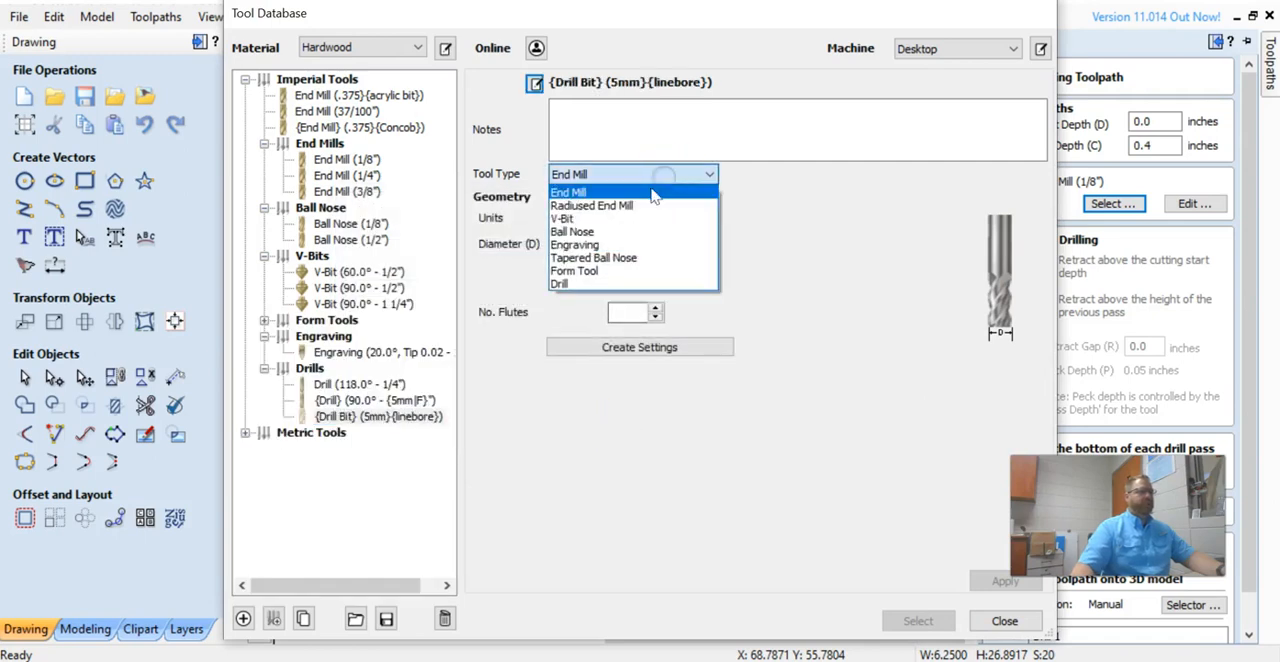
{"action": "left_click", "coordinate": [565, 283]}
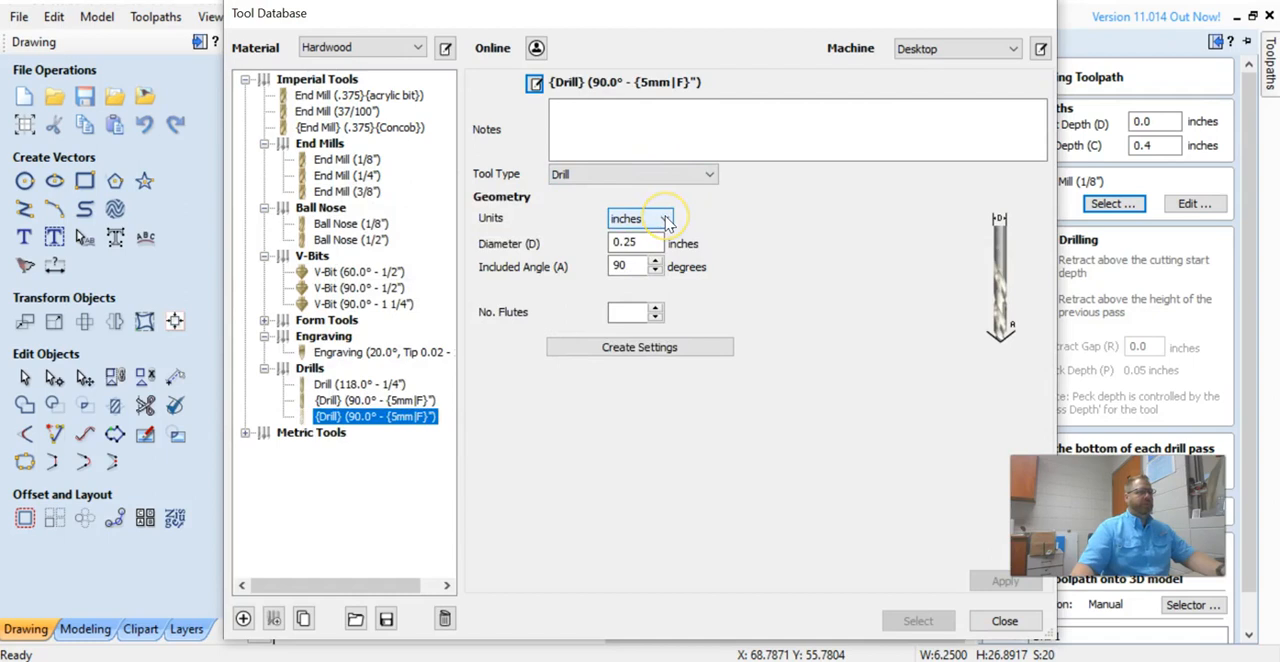
{"action": "left_click", "coordinate": [664, 219]}
{"action": "left_click", "coordinate": [660, 240]}
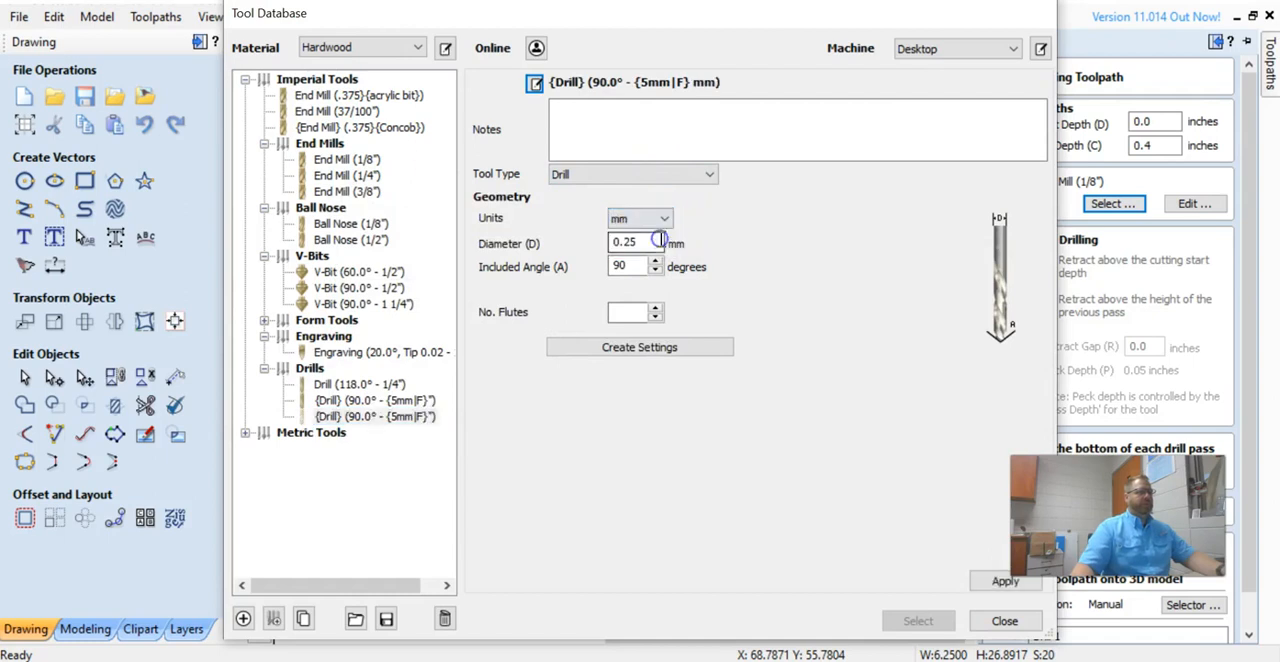
{"action": "left_click_drag", "start_coordinate": [650, 241], "coordinate": [531, 237]}
{"action": "type", "text": "5"}
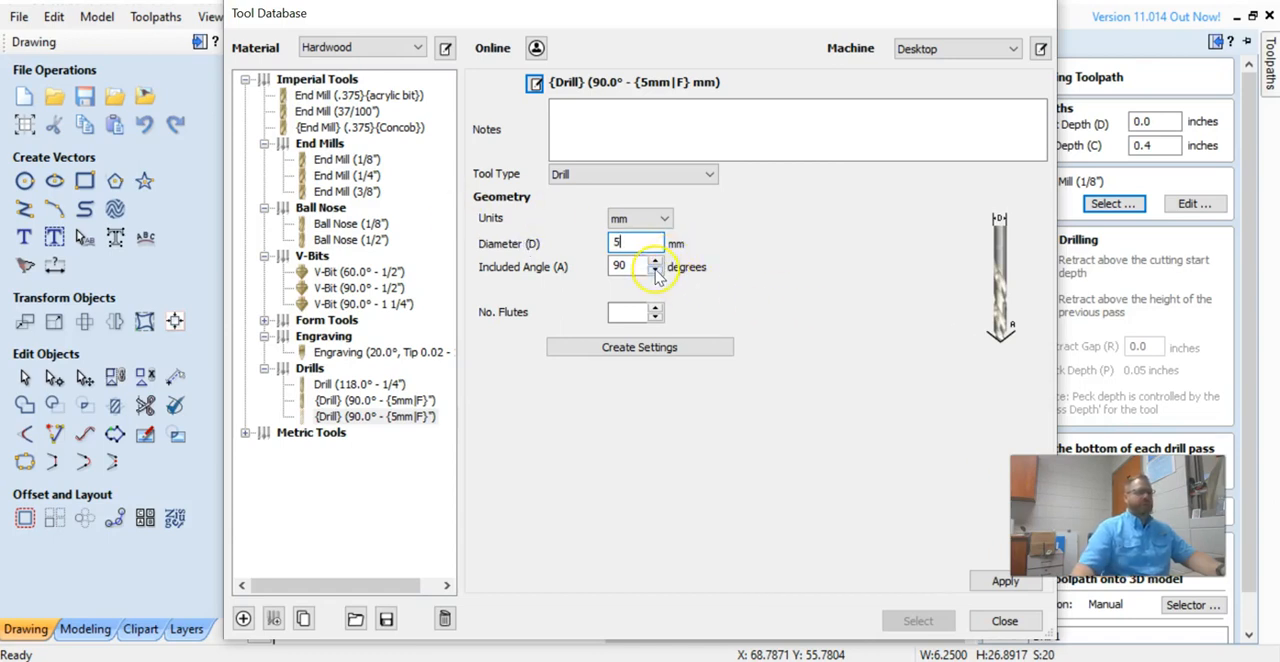
Set the drill to 2 flutes, apply the changes and select it for the toolpath.
{"action": "left_click", "coordinate": [655, 307]}
{"action": "left_click", "coordinate": [656, 349]}
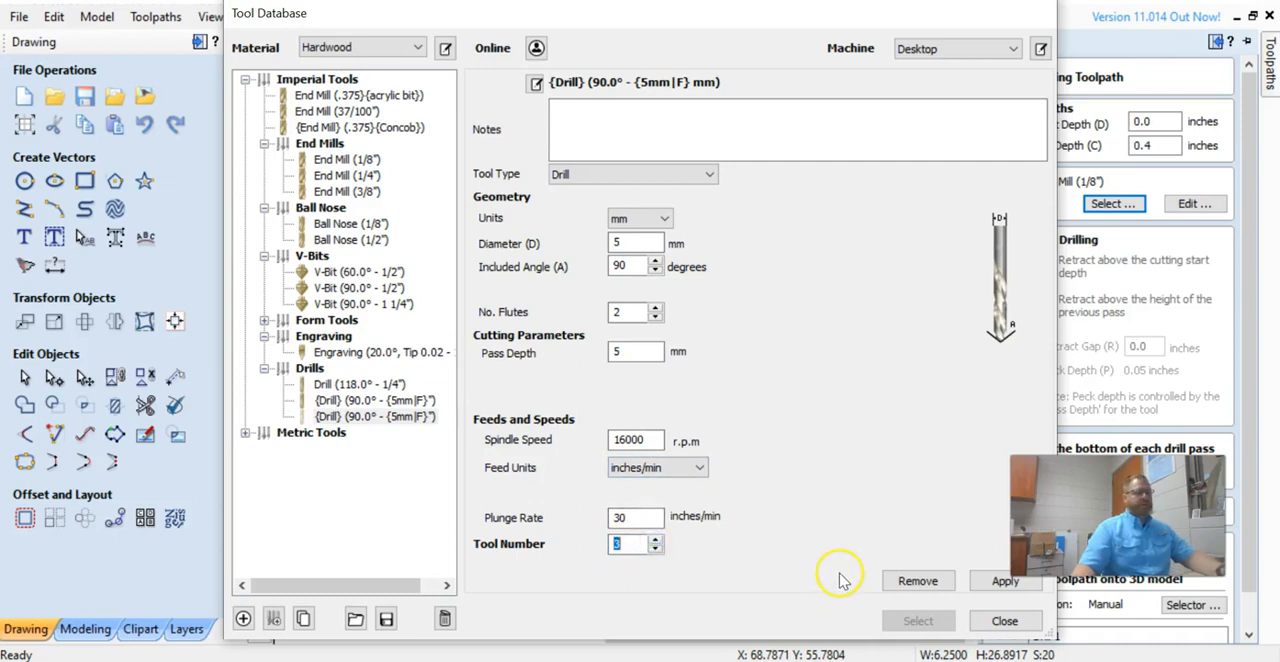
{"action": "left_click", "coordinate": [1005, 583]}
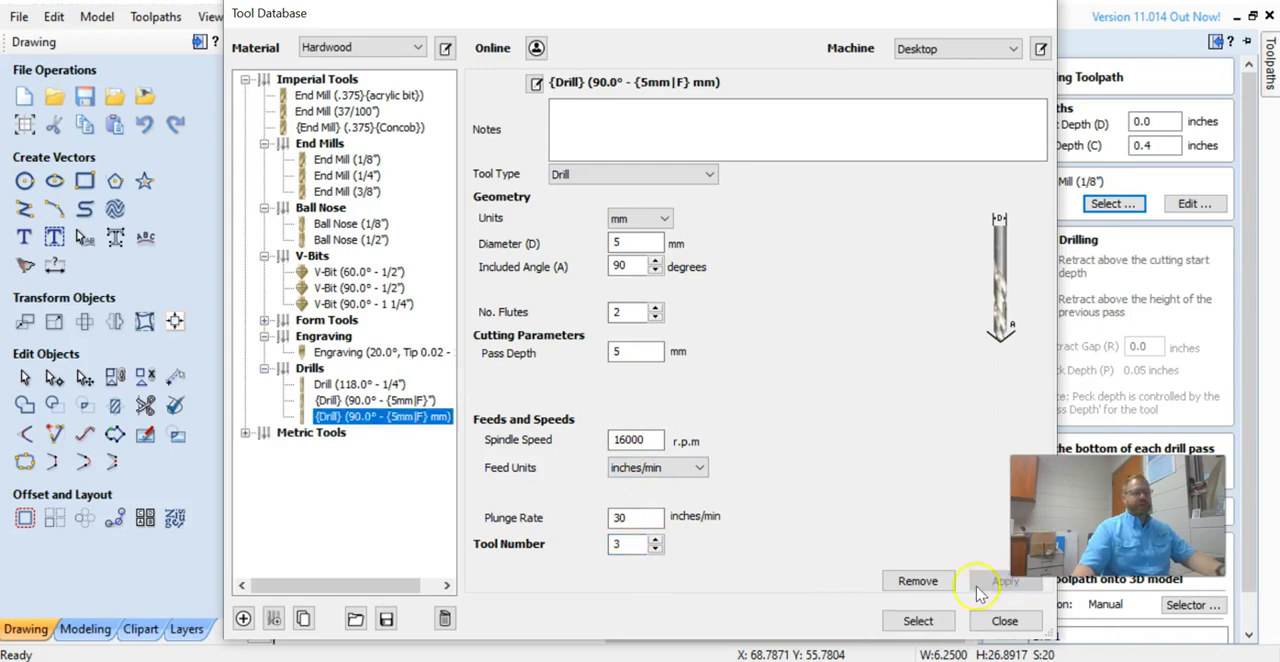
{"action": "left_click", "coordinate": [918, 621]}
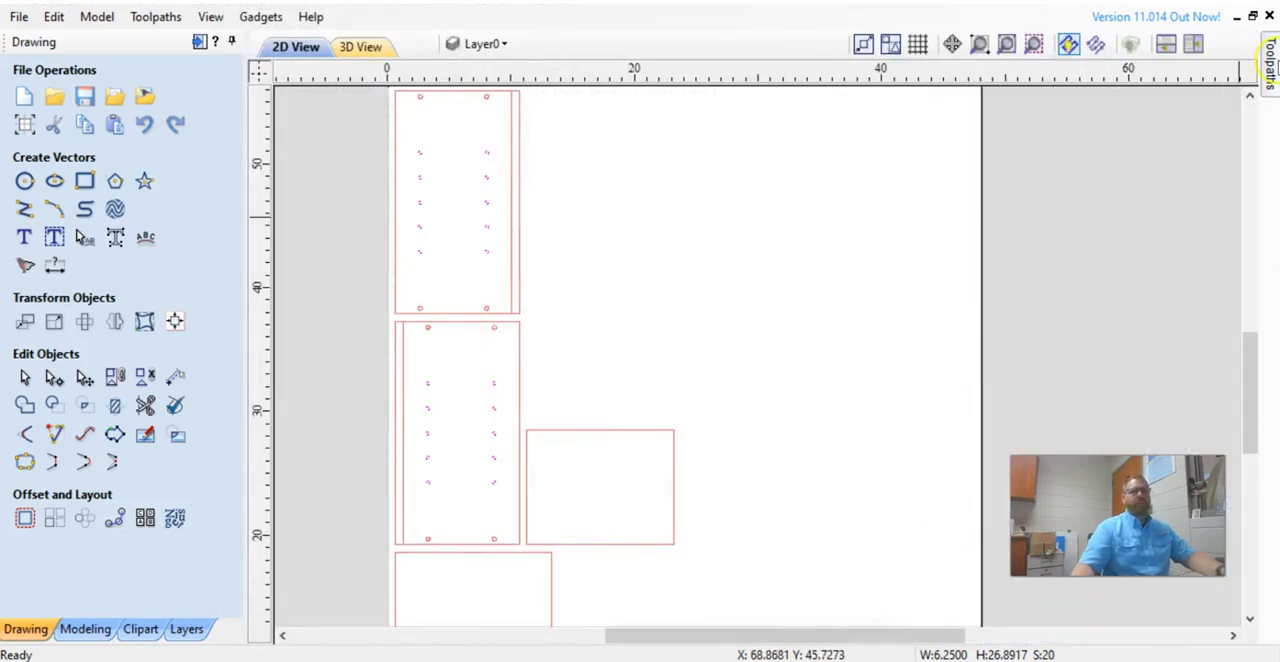
Calculate the Drilling toolpath named Drill 1 with the new 5 mm drill.
{"action": "mouse_move", "coordinate": [1272, 58]}
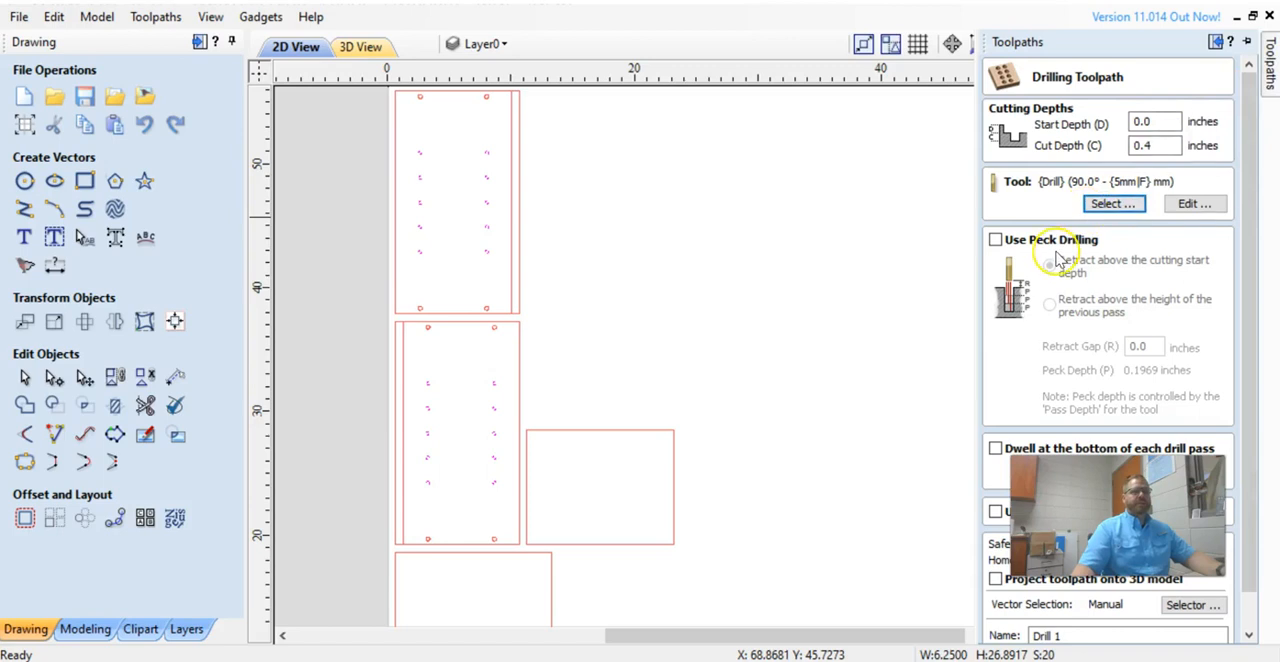
{"action": "scroll", "coordinate": [1058, 258], "scroll_direction": "down", "scroll_amount": 1}
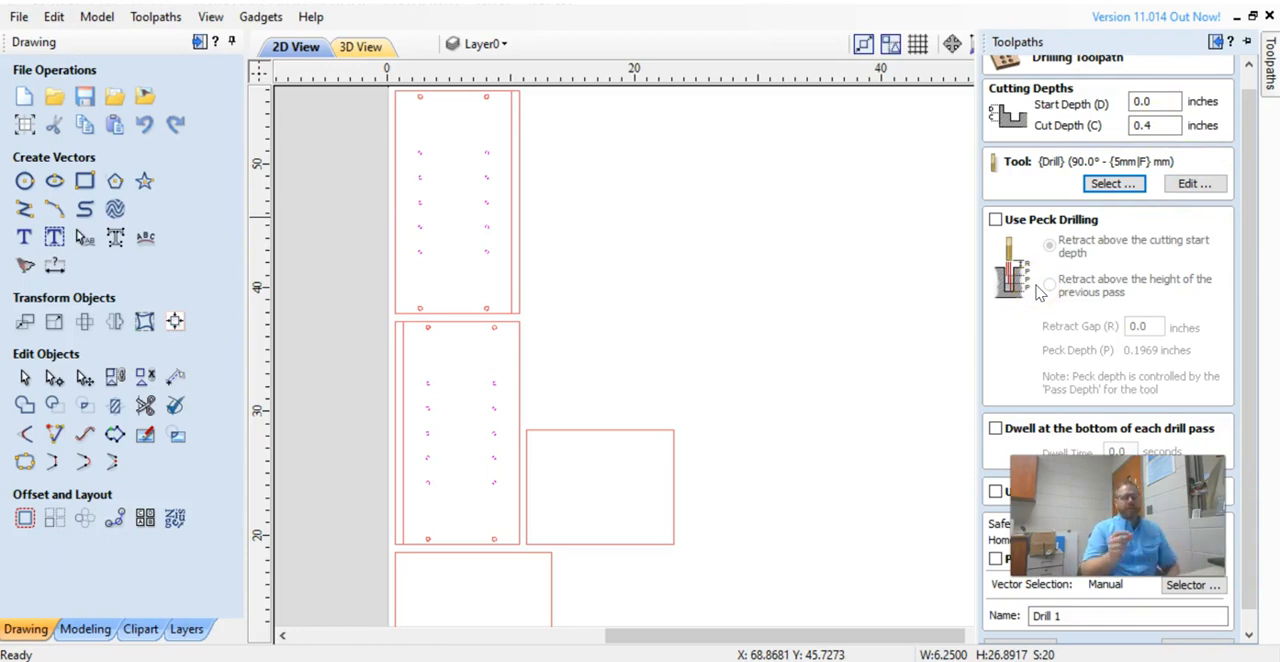
{"action": "left_click_drag", "start_coordinate": [1105, 525], "coordinate": [863, 327]}
{"action": "mouse_move", "coordinate": [1269, 86]}
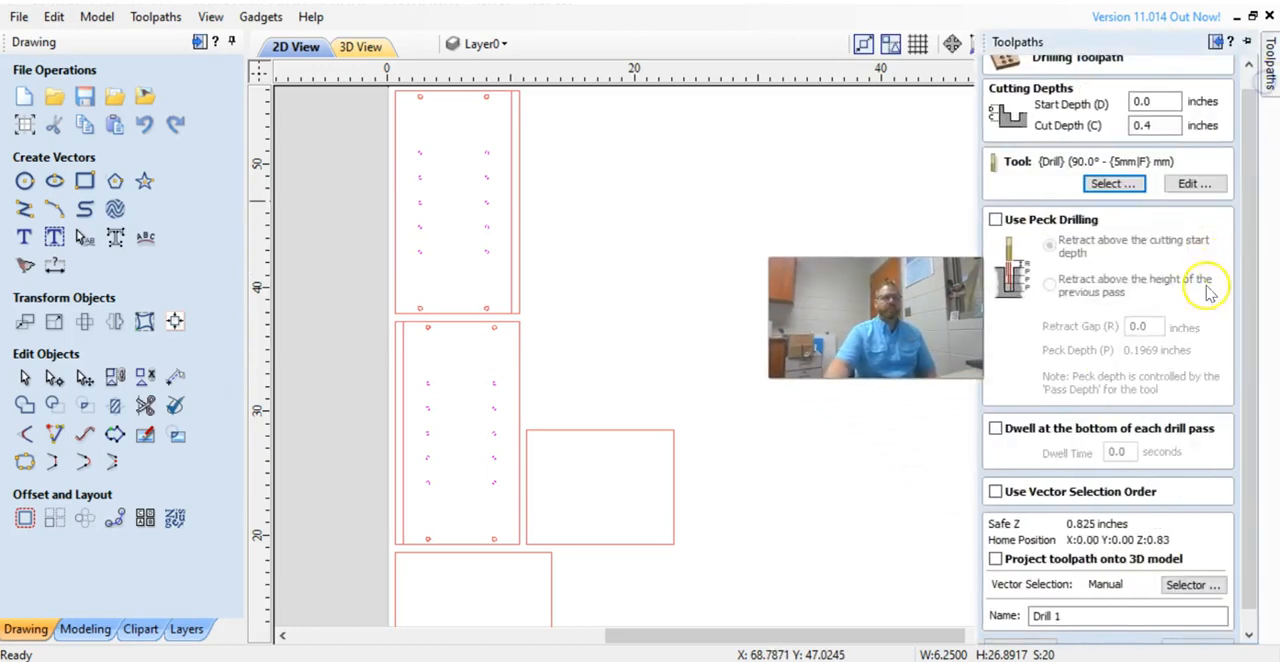
{"action": "scroll", "coordinate": [1112, 374], "scroll_direction": "down", "scroll_amount": 1}
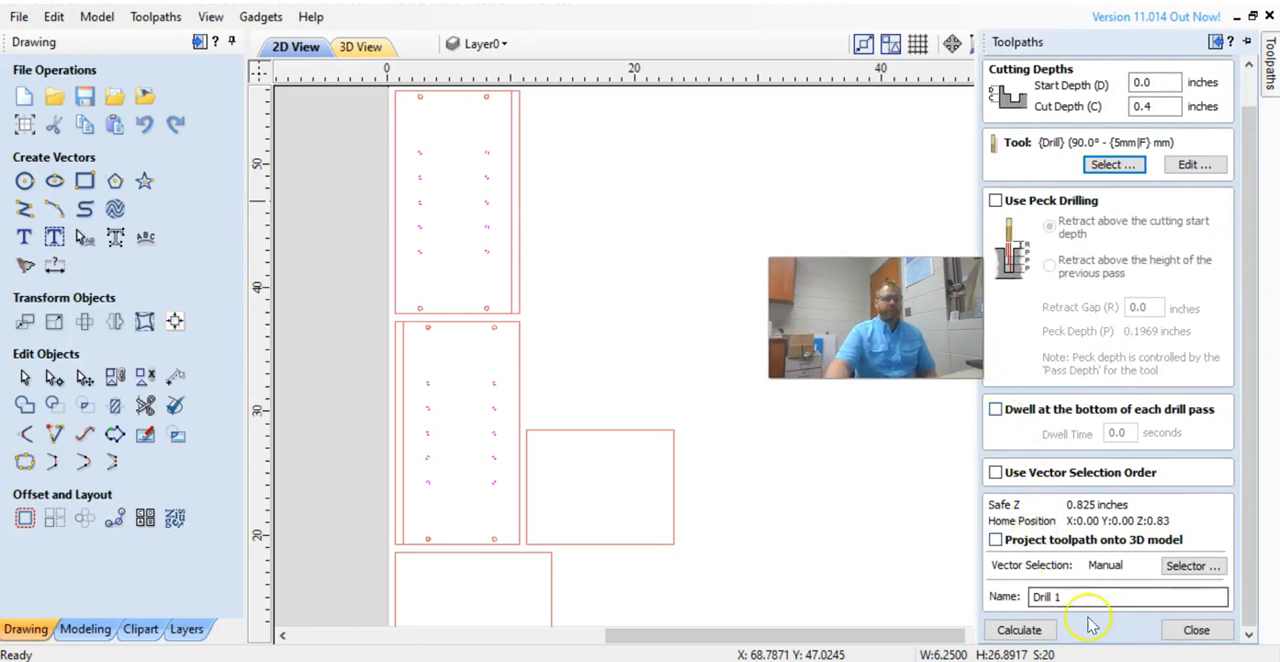
{"action": "left_click", "coordinate": [1019, 630]}
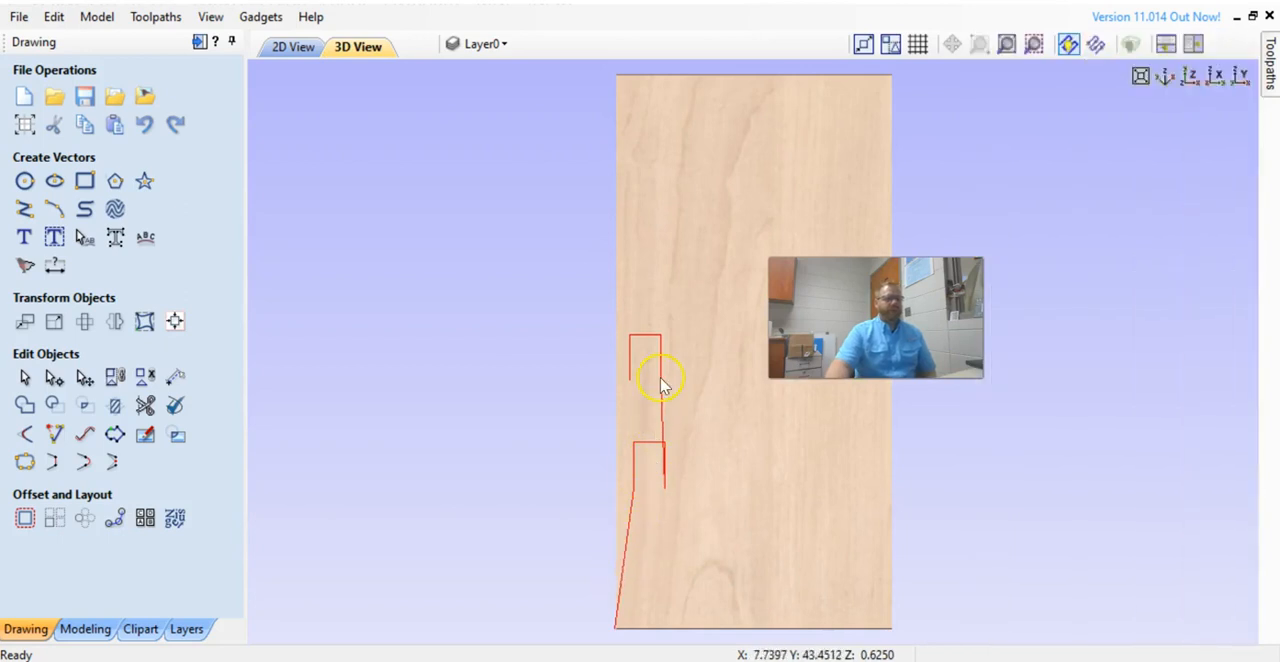
{"action": "scroll", "coordinate": [660, 382], "scroll_direction": "up", "scroll_amount": 4}
{"action": "scroll", "coordinate": [660, 380], "scroll_direction": "down", "scroll_amount": 2}
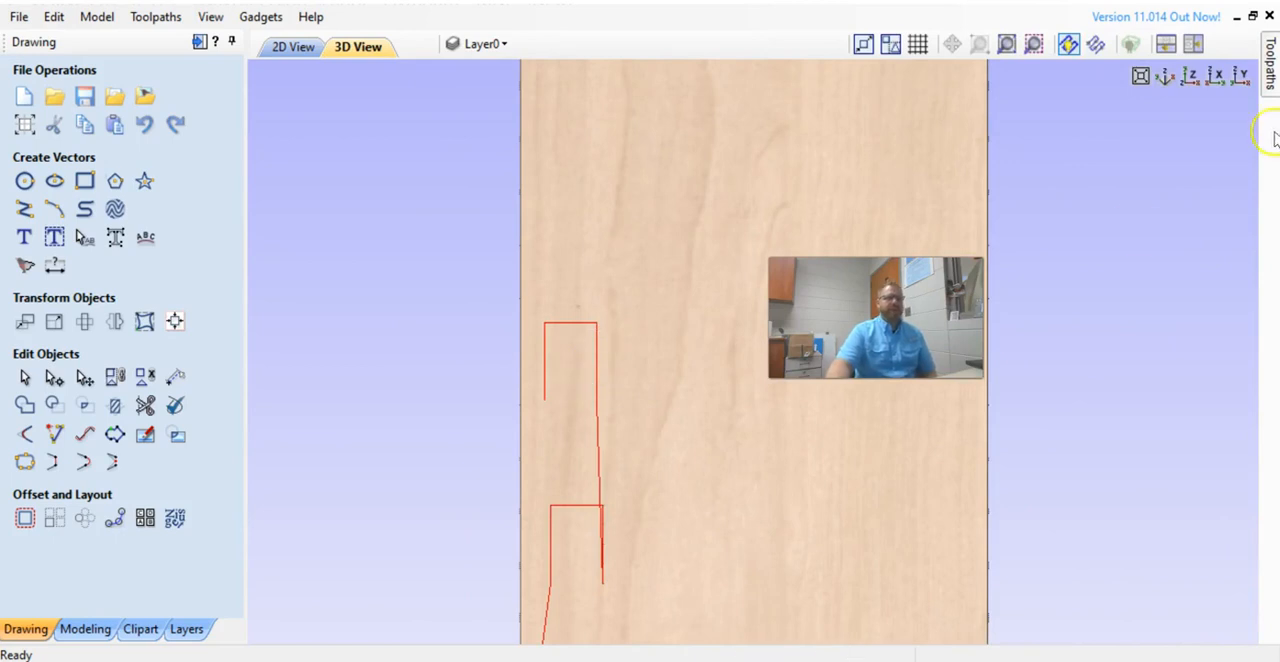
Preview all toolpaths on the 3D model, then close the preview.
{"action": "mouse_move", "coordinate": [1270, 80]}
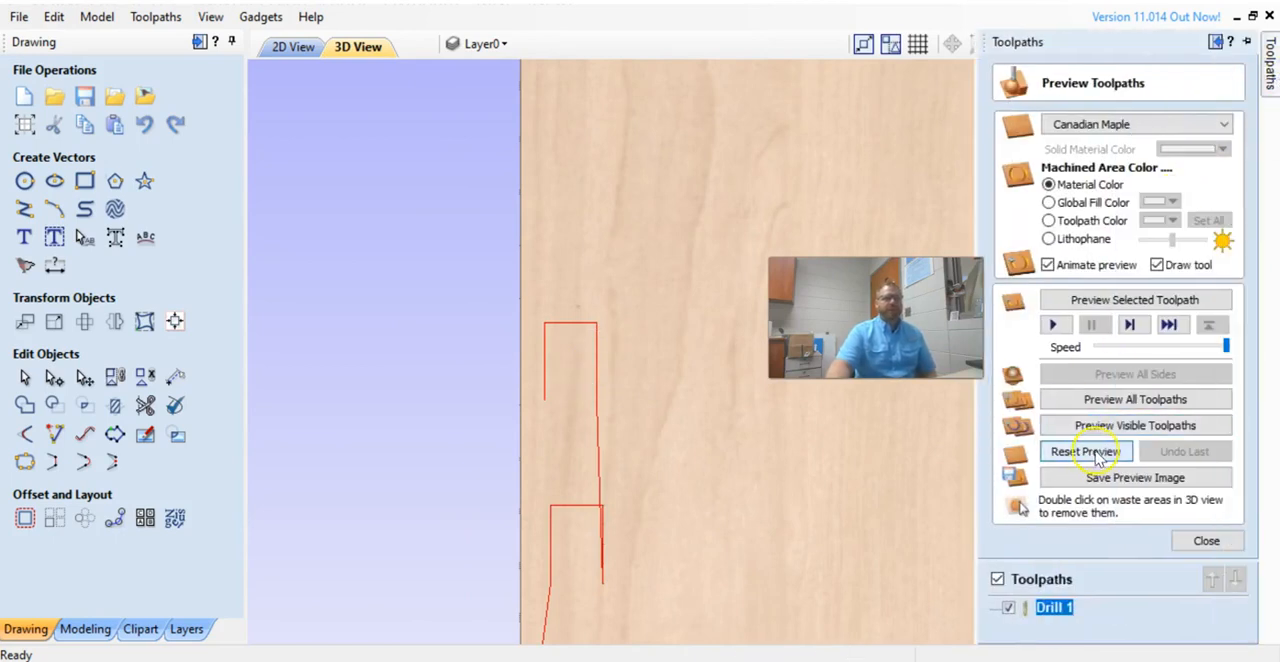
{"action": "left_click", "coordinate": [1110, 401]}
{"action": "left_click", "coordinate": [1110, 401]}
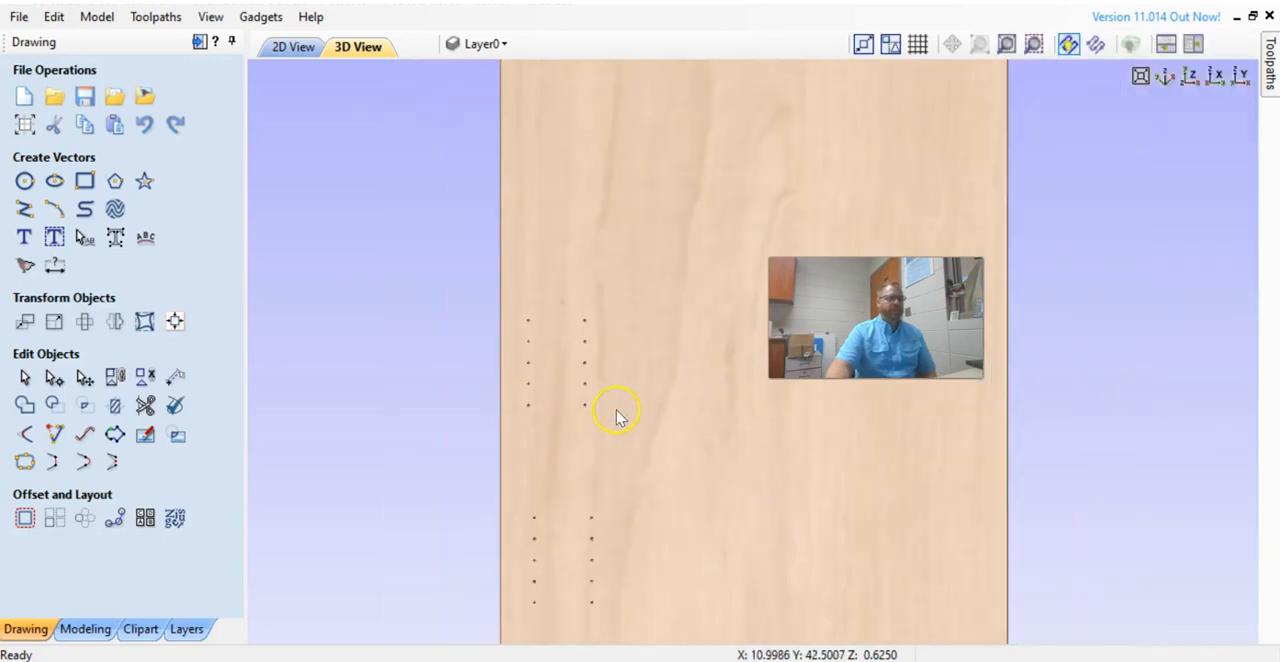
{"action": "left_click", "coordinate": [1270, 75]}
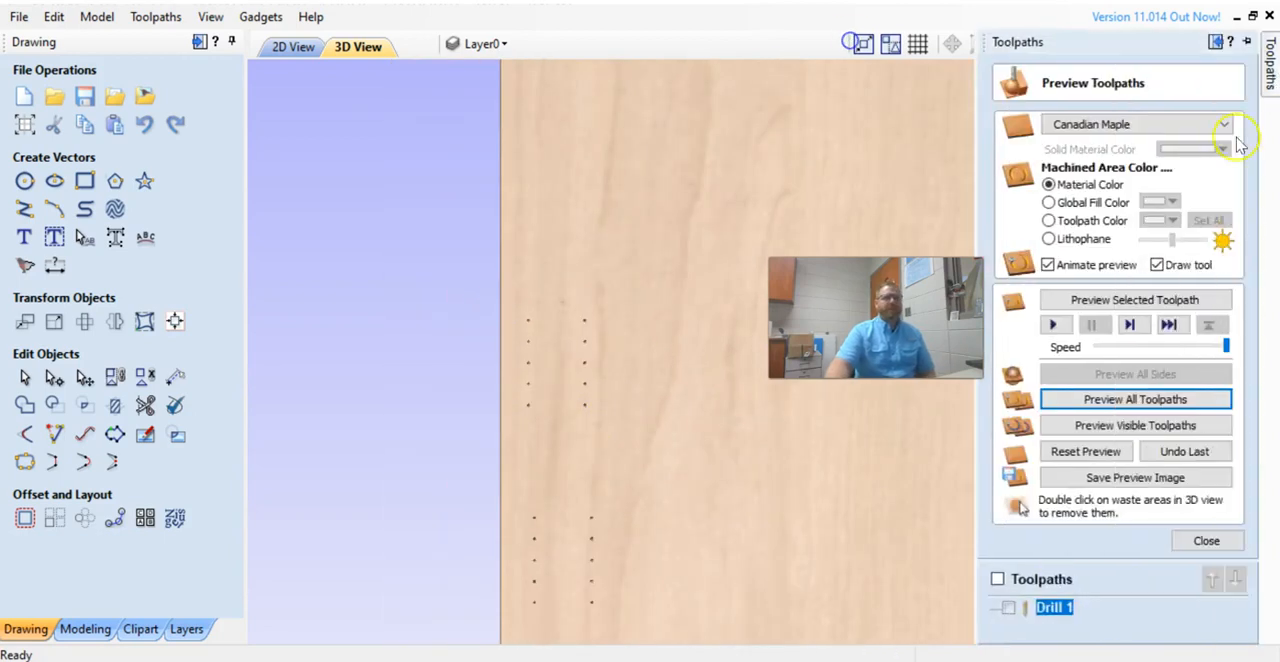
{"action": "left_click", "coordinate": [1207, 541]}
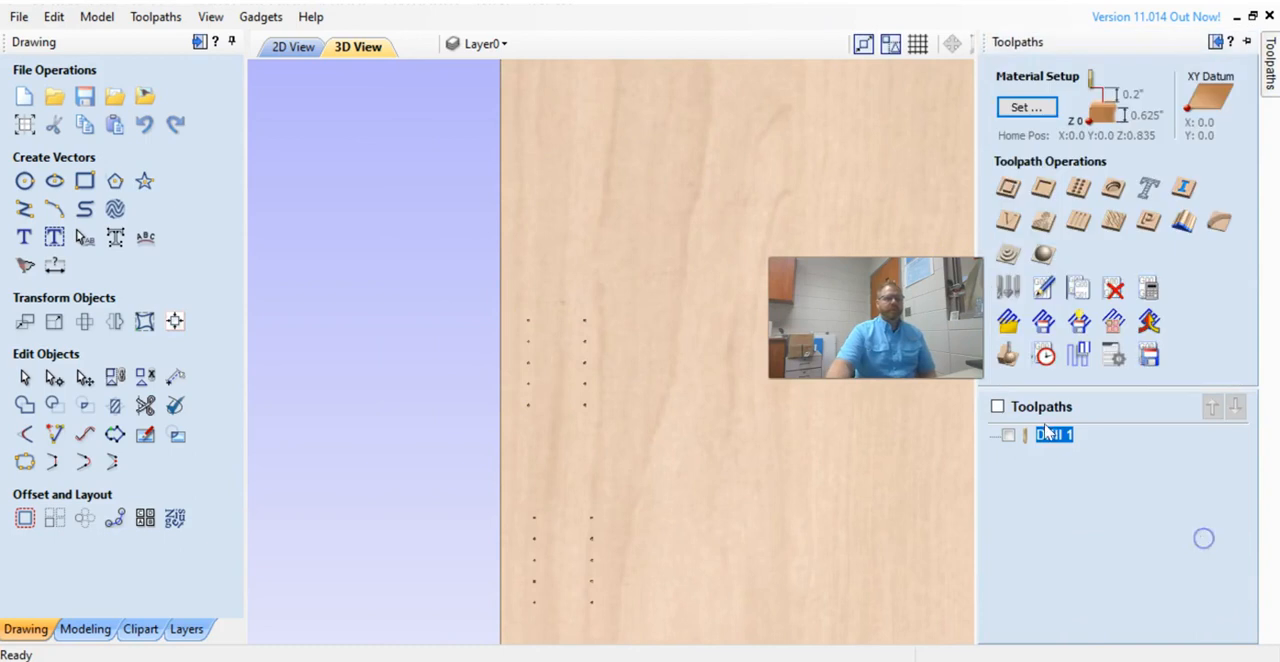
In the 2D view, select the eight larger holes at the ends of the side panels.
{"action": "left_click", "coordinate": [295, 48]}
{"action": "scroll", "coordinate": [694, 448], "scroll_direction": "up", "scroll_amount": 5}
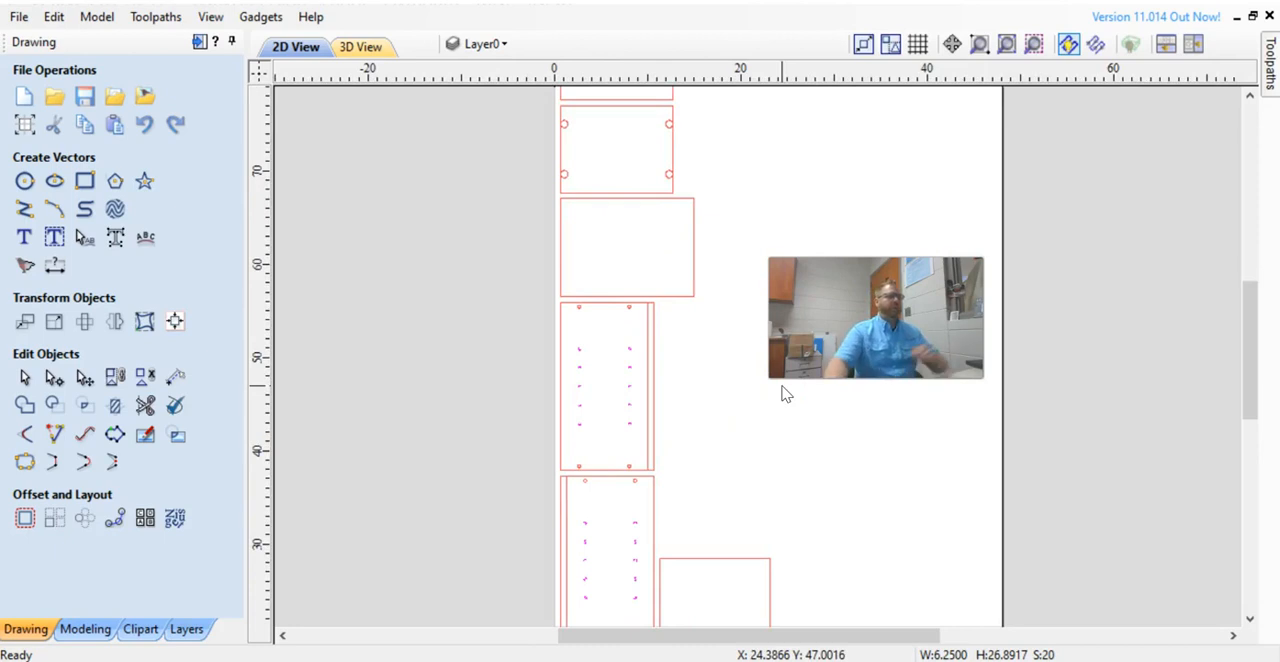
{"action": "scroll", "coordinate": [634, 371], "scroll_direction": "up", "scroll_amount": 2}
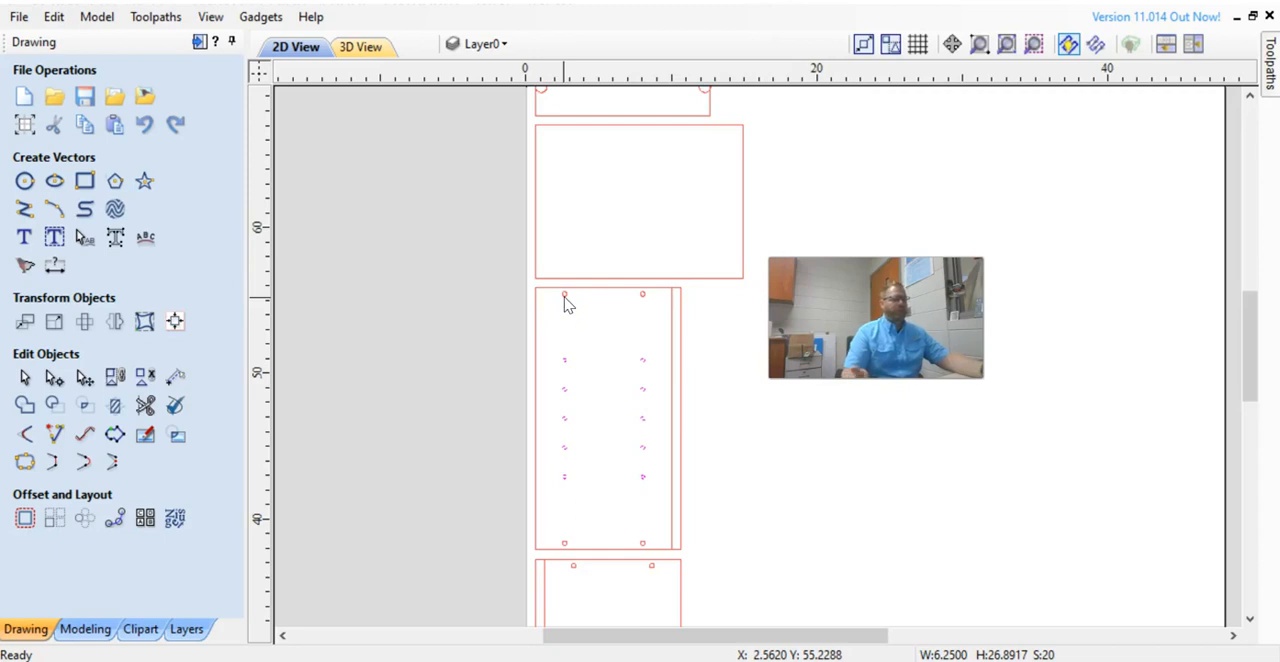
{"action": "left_click", "coordinate": [581, 297]}
{"action": "left_click", "coordinate": [563, 294]}
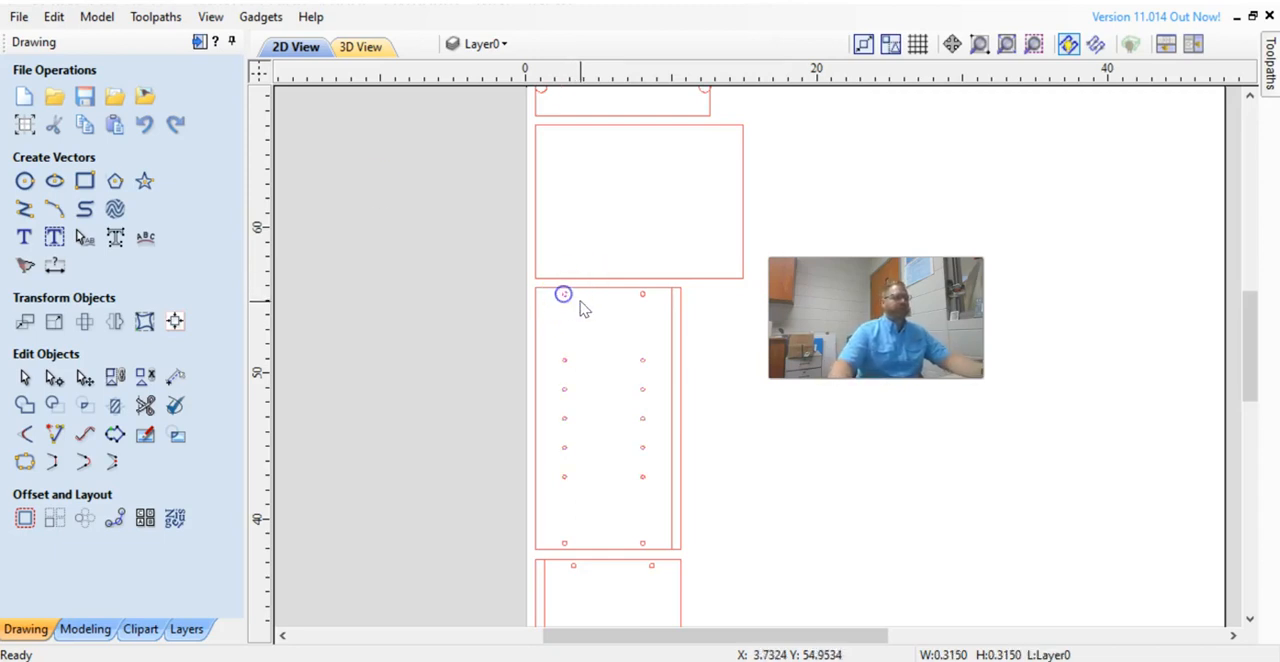
{"action": "scroll", "coordinate": [588, 318], "scroll_direction": "up", "scroll_amount": 2}
{"action": "left_click", "coordinate": [688, 280], "text": "shift"}
{"action": "scroll", "coordinate": [656, 294], "scroll_direction": "down", "scroll_amount": 2}
{"action": "left_click", "coordinate": [686, 594], "text": "shift"}
{"action": "left_click", "coordinate": [588, 592], "text": "shift"}
{"action": "left_click", "coordinate": [599, 622], "text": "shift"}
{"action": "left_click", "coordinate": [697, 621], "text": "shift"}
{"action": "left_click_drag", "start_coordinate": [1250, 365], "coordinate": [1246, 423]}
{"action": "left_click", "coordinate": [701, 488], "text": "shift"}
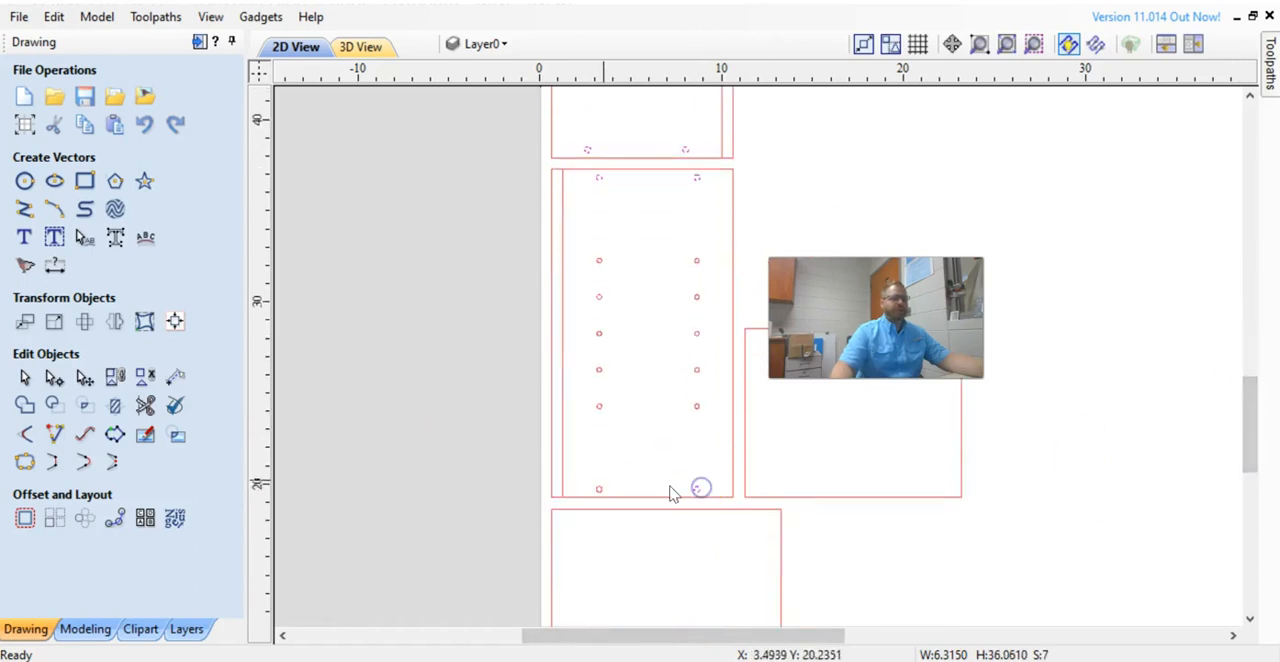
{"action": "left_click", "coordinate": [600, 490], "text": "shift"}
Start a Pocket toolpath for the selected holes.
{"action": "left_click", "coordinate": [1270, 60]}
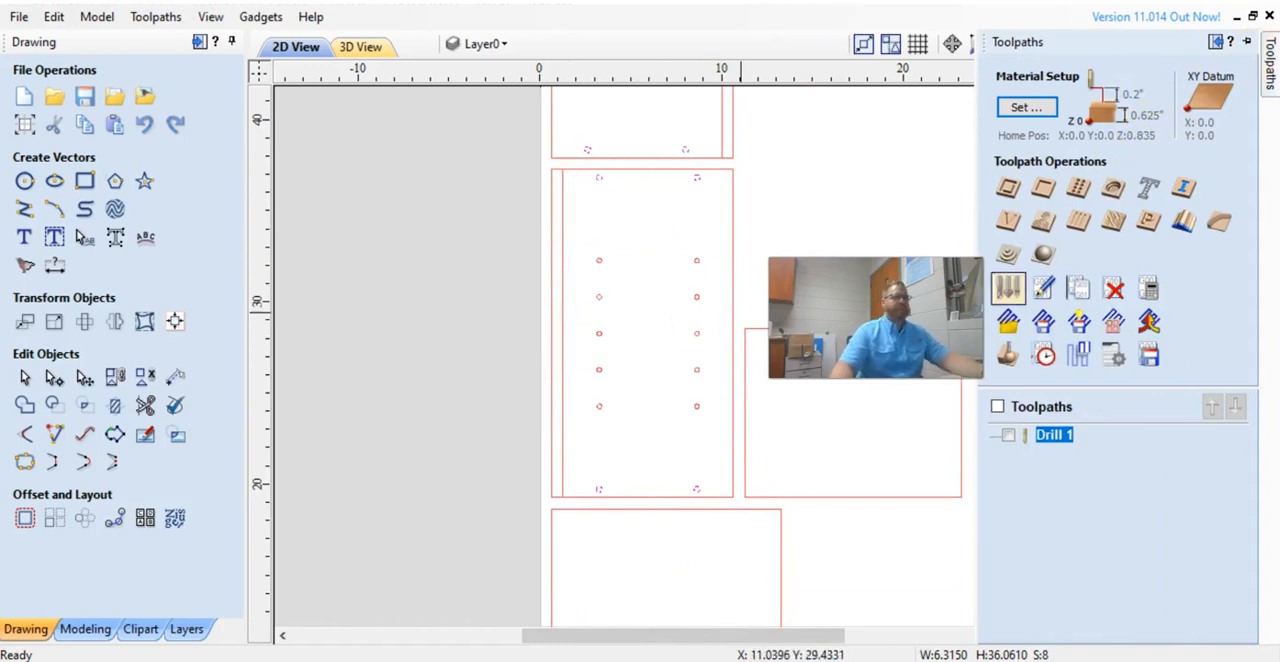
{"action": "left_click", "coordinate": [1043, 187]}
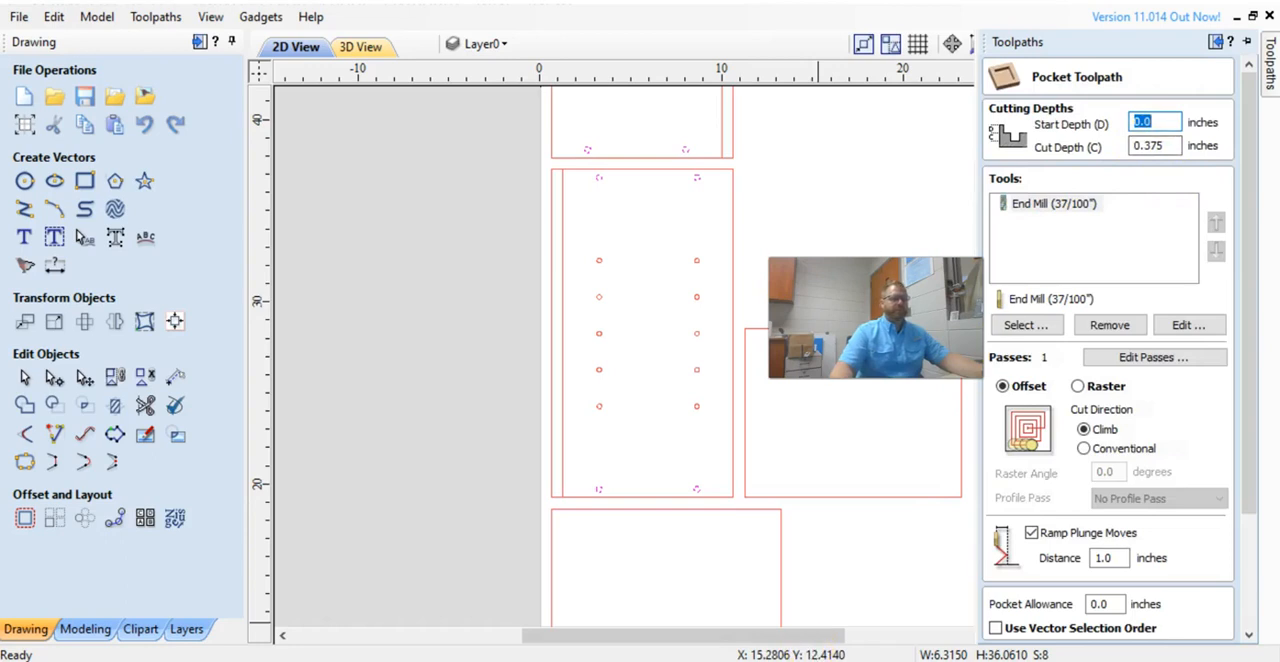
Switch to the web browser and search Google for 10mm to inches.
{"action": "key", "text": "alt+Tab"}
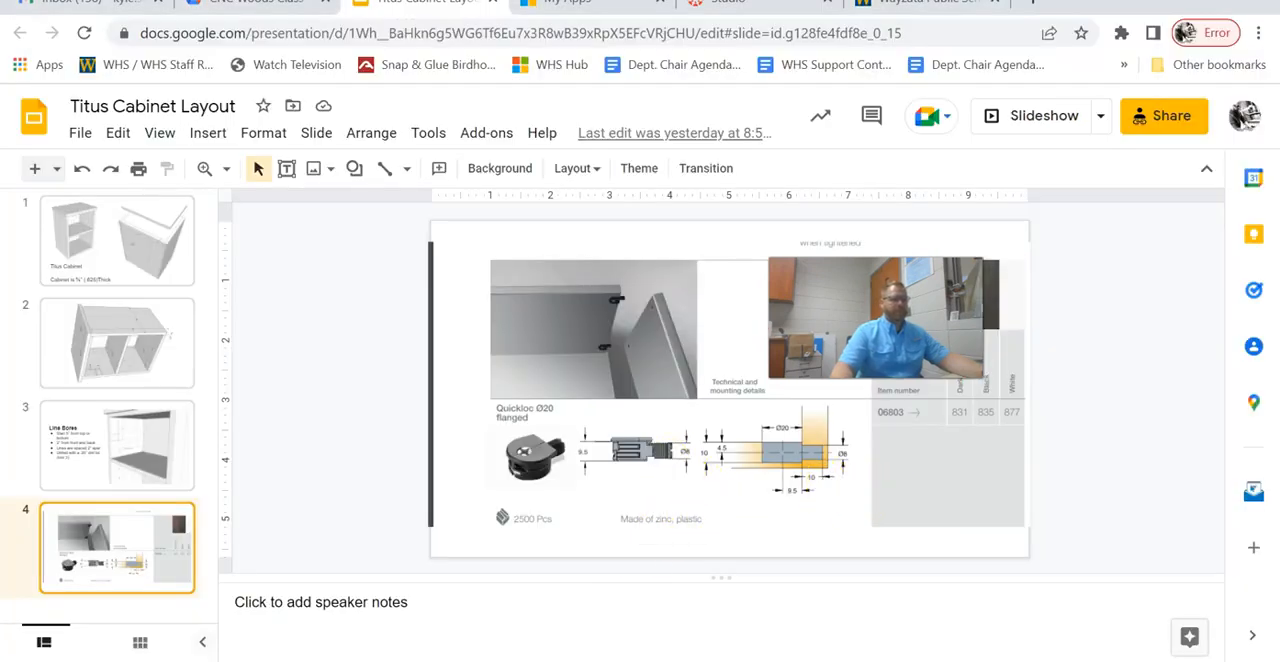
{"action": "left_click", "coordinate": [1028, 8]}
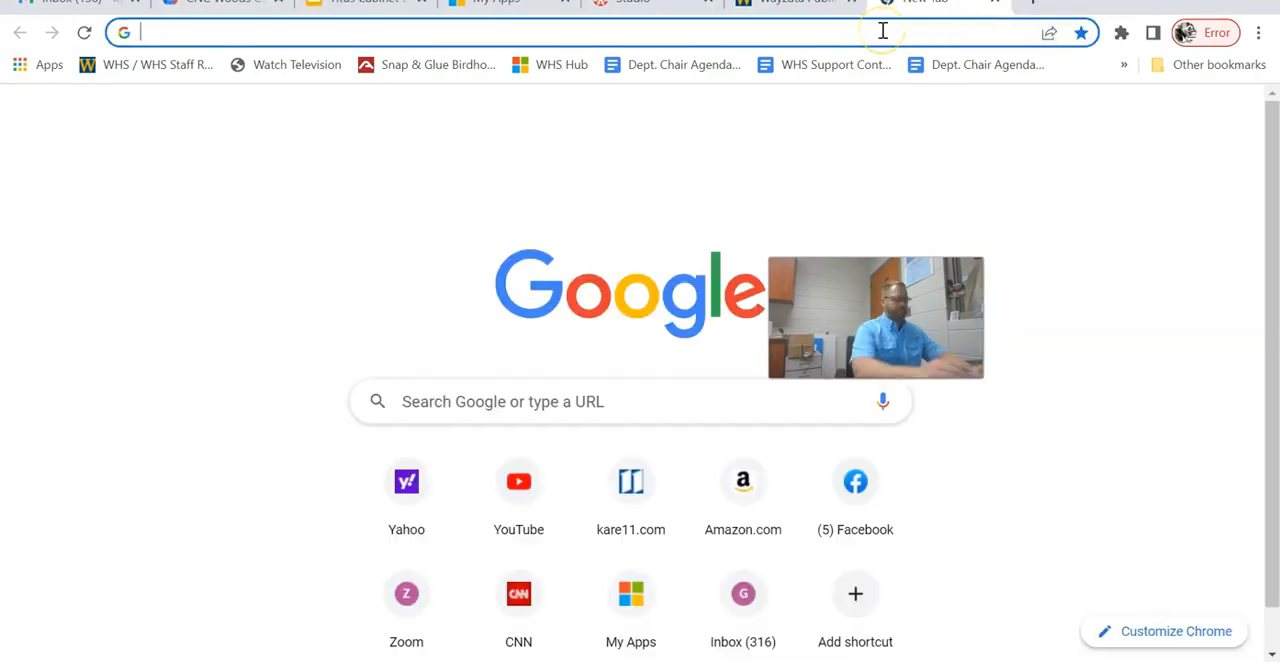
{"action": "type", "text": "10mm to inch"}
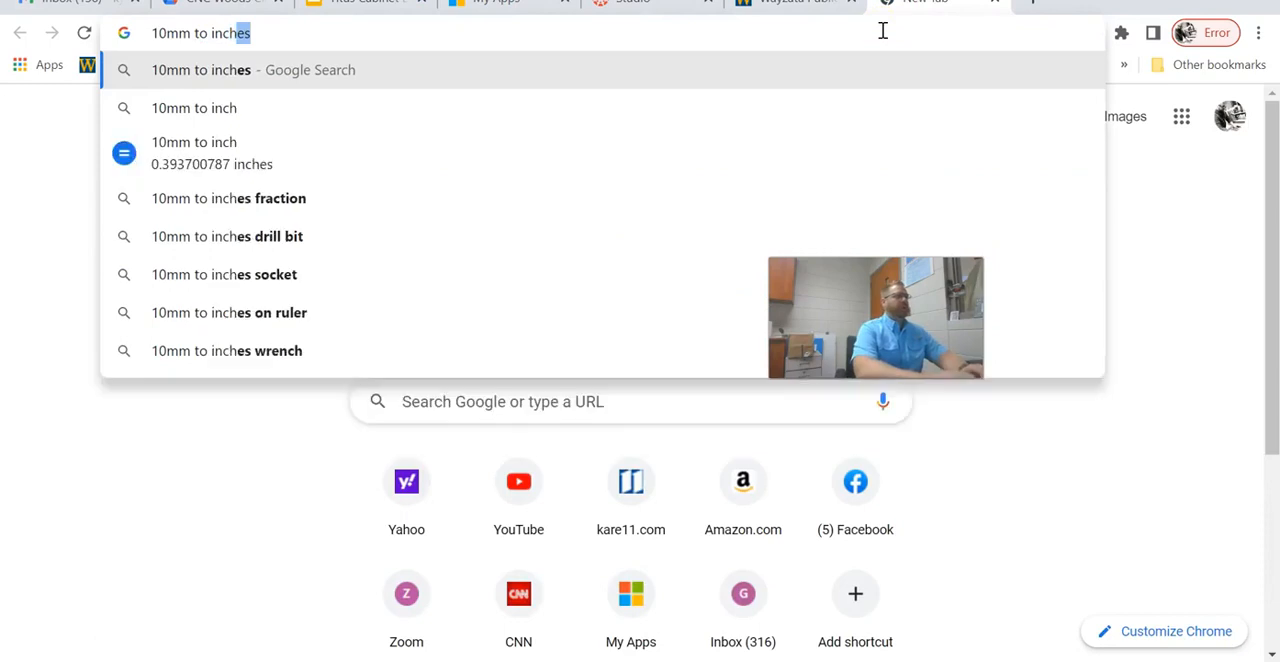
{"action": "key", "text": "Return"}
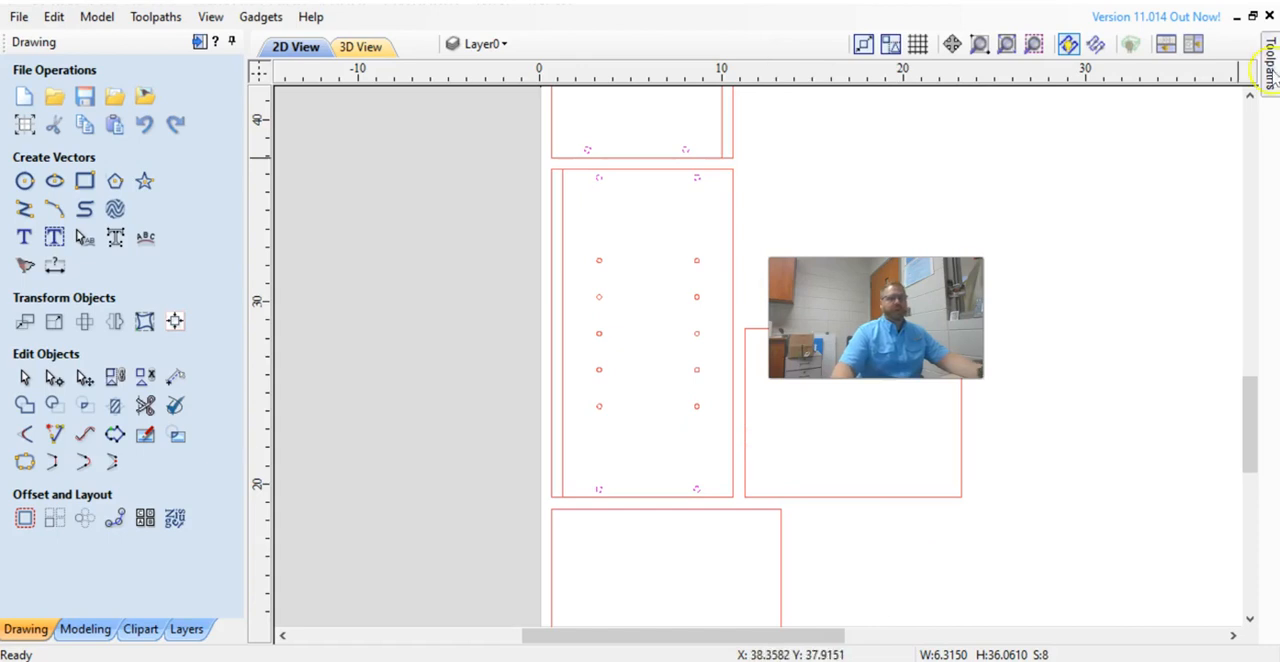
Set the pocket cut depth to 0.4 inches and replace the End Mill (37/100") with the End Mill (3/8").
{"action": "mouse_move", "coordinate": [1272, 78]}
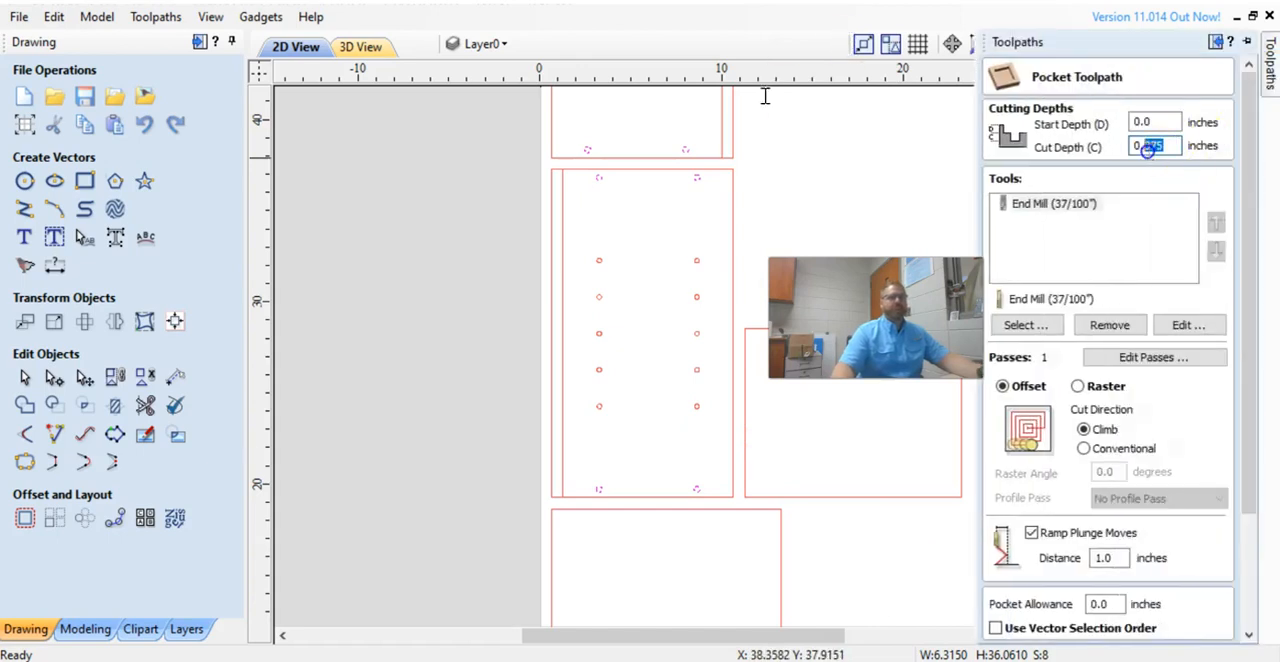
{"action": "type", "text": "4"}
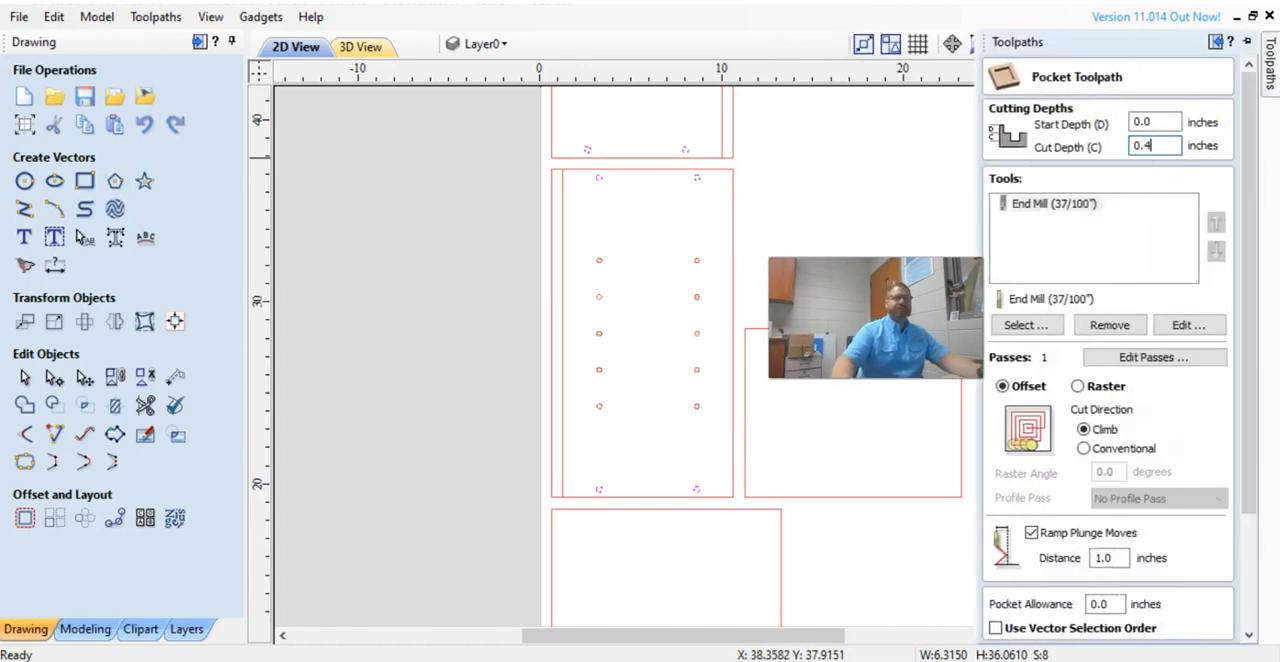
{"action": "left_click", "coordinate": [1048, 204]}
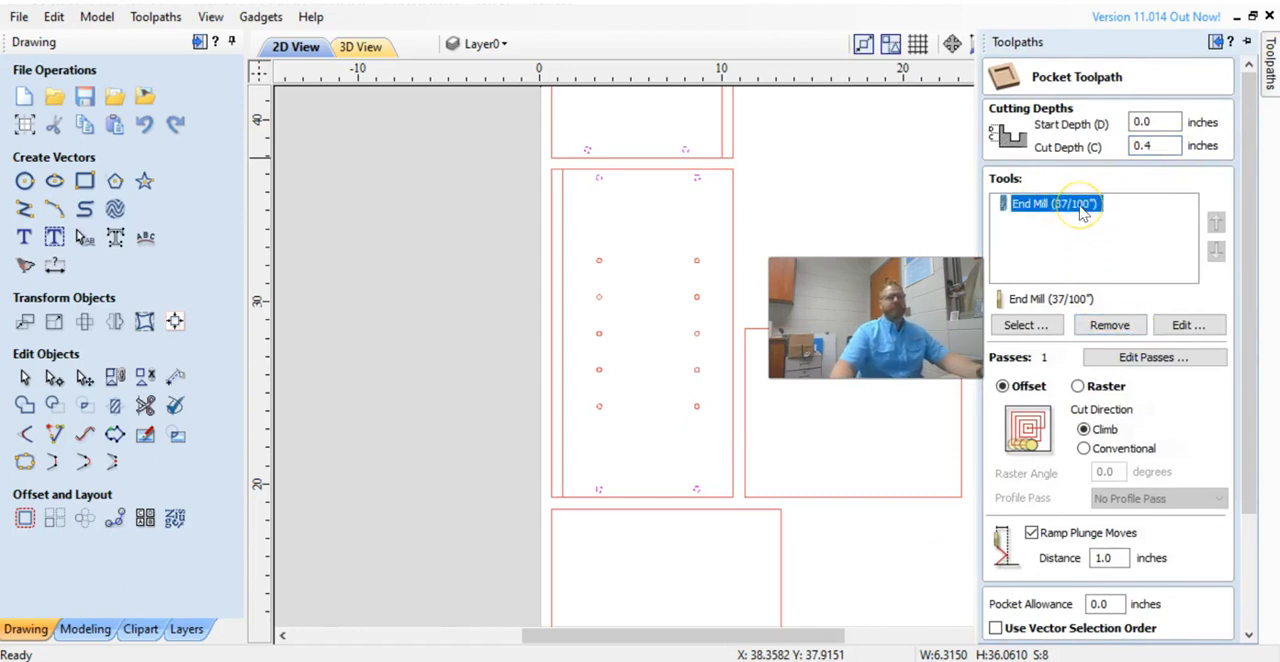
{"action": "left_click", "coordinate": [1035, 326]}
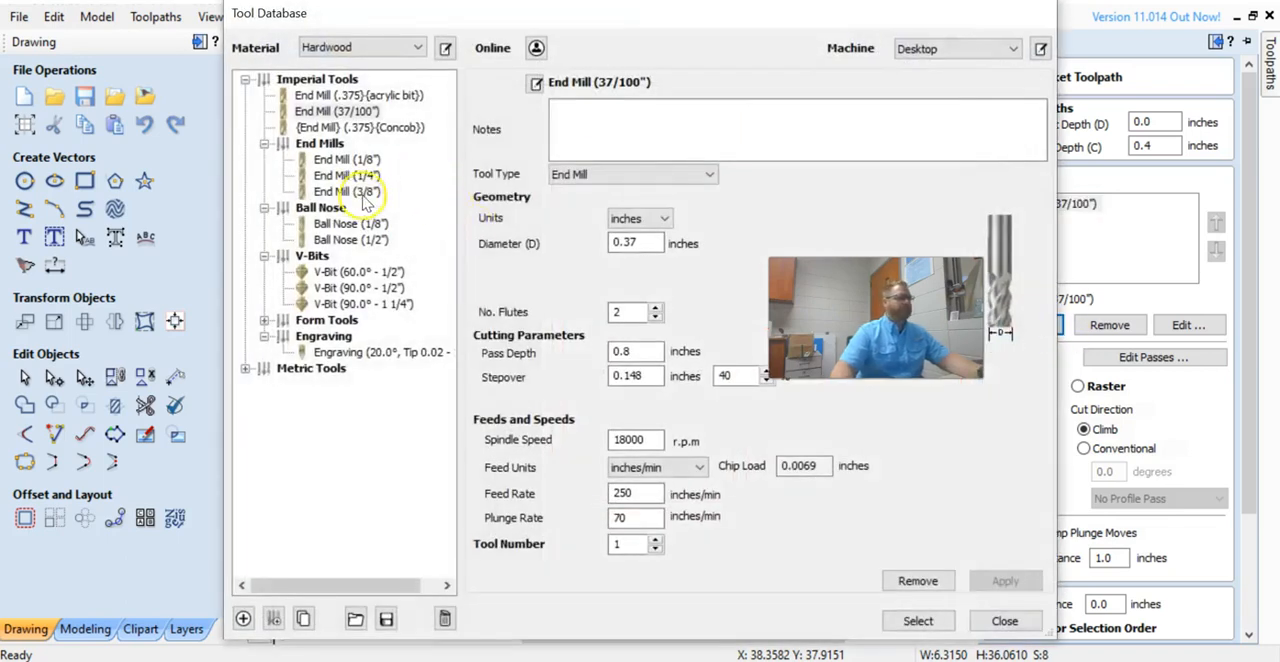
{"action": "left_click", "coordinate": [355, 191]}
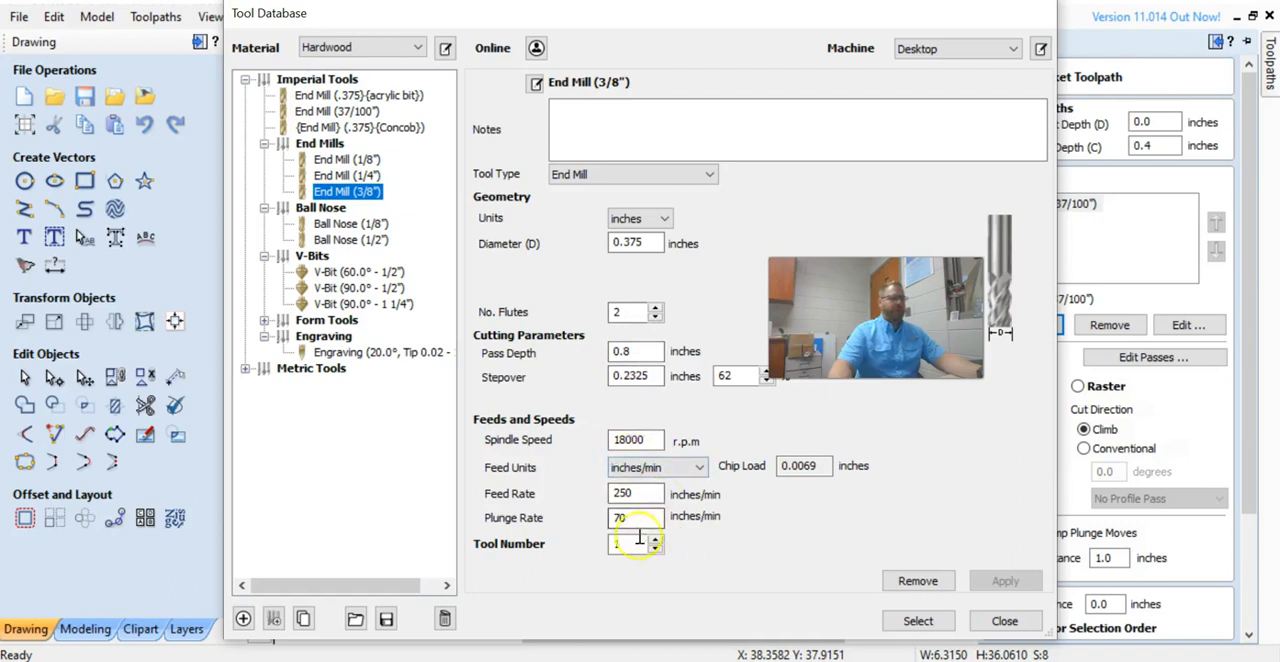
{"action": "left_click", "coordinate": [918, 621]}
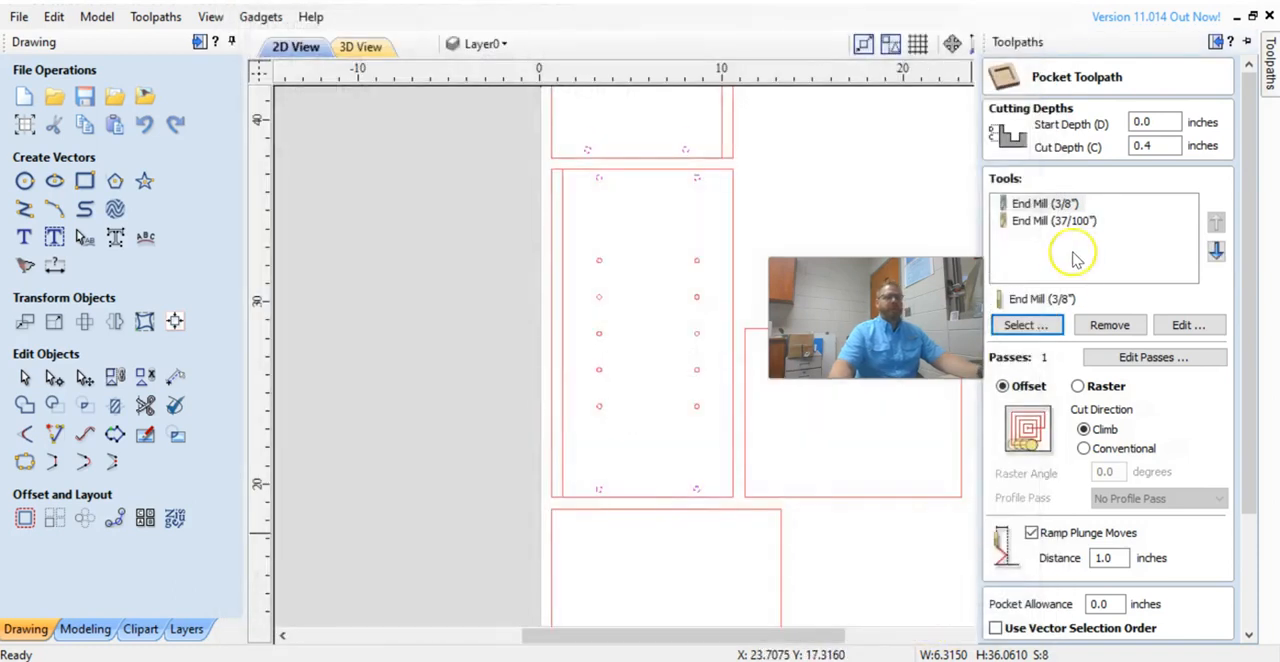
{"action": "left_click", "coordinate": [1052, 221]}
{"action": "left_click", "coordinate": [1109, 325]}
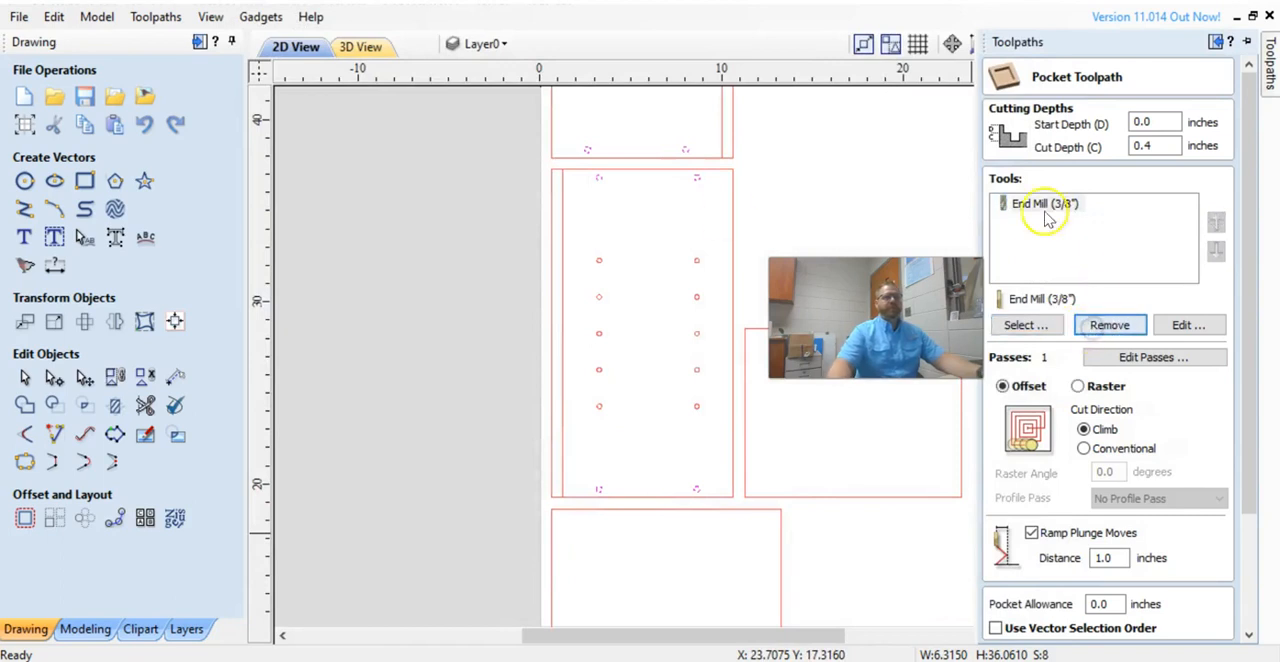
Name the pocket toolpath small holes and calculate it.
{"action": "scroll", "coordinate": [1100, 545], "scroll_direction": "down", "scroll_amount": 1}
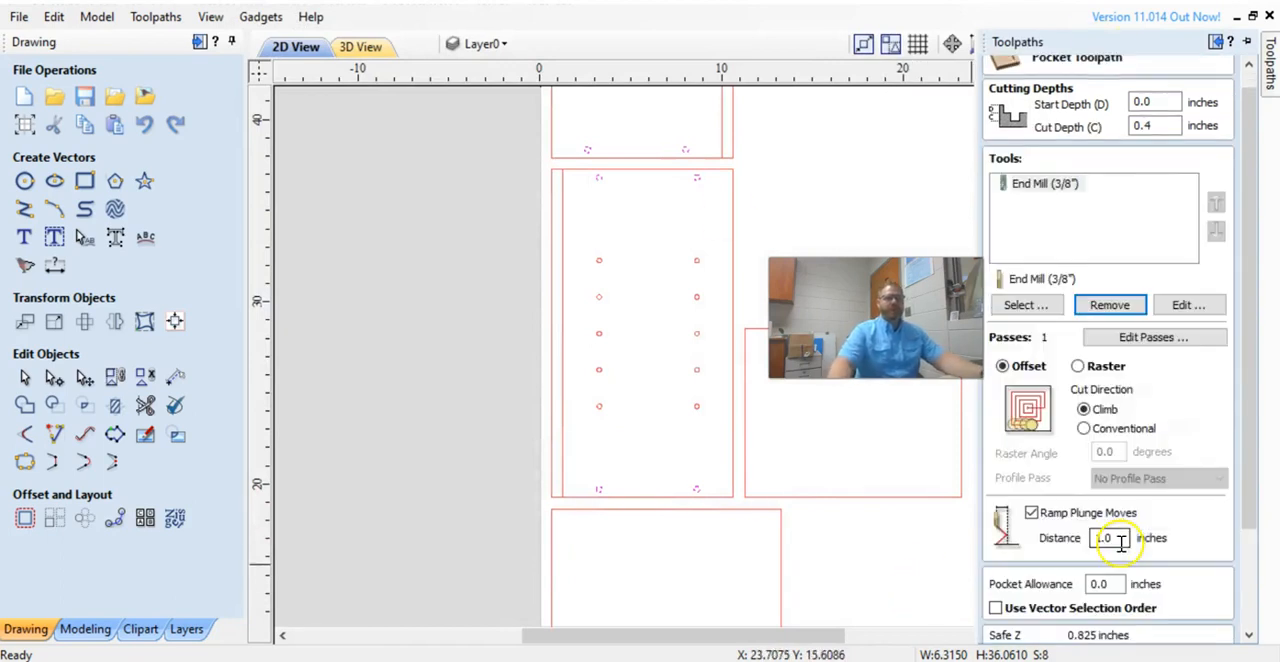
{"action": "scroll", "coordinate": [1137, 614], "scroll_direction": "down", "scroll_amount": 5}
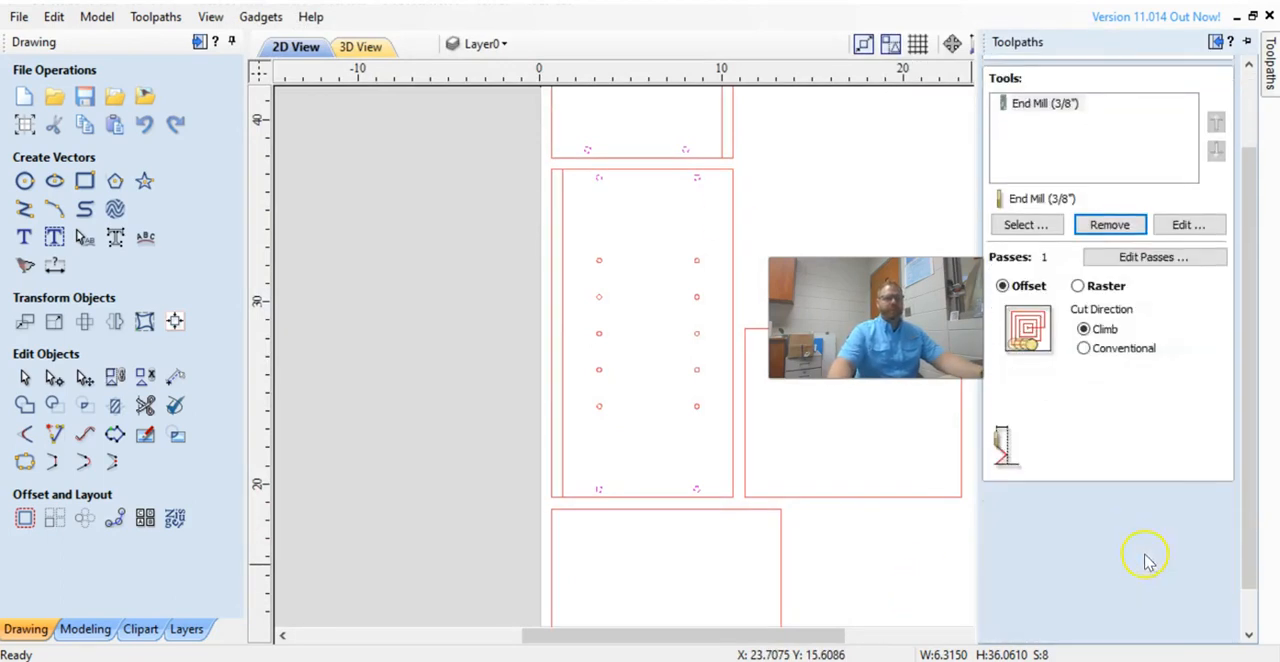
{"action": "left_click_drag", "start_coordinate": [1099, 597], "coordinate": [954, 605]}
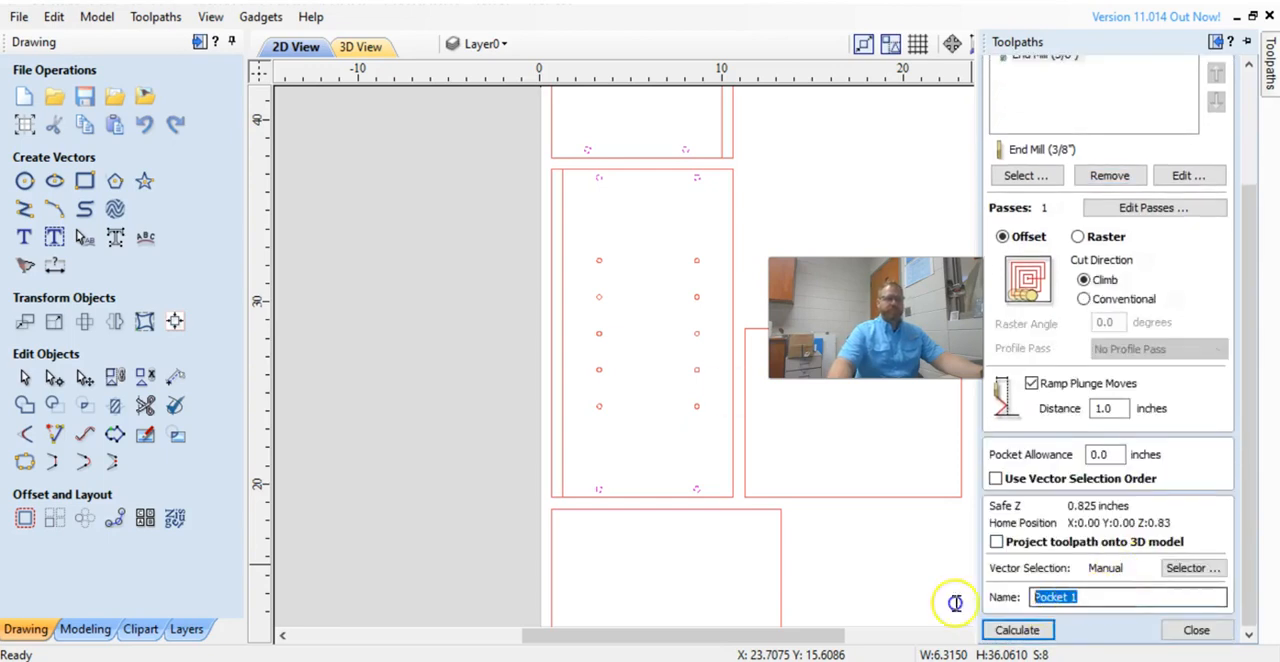
{"action": "type", "text": "small"}
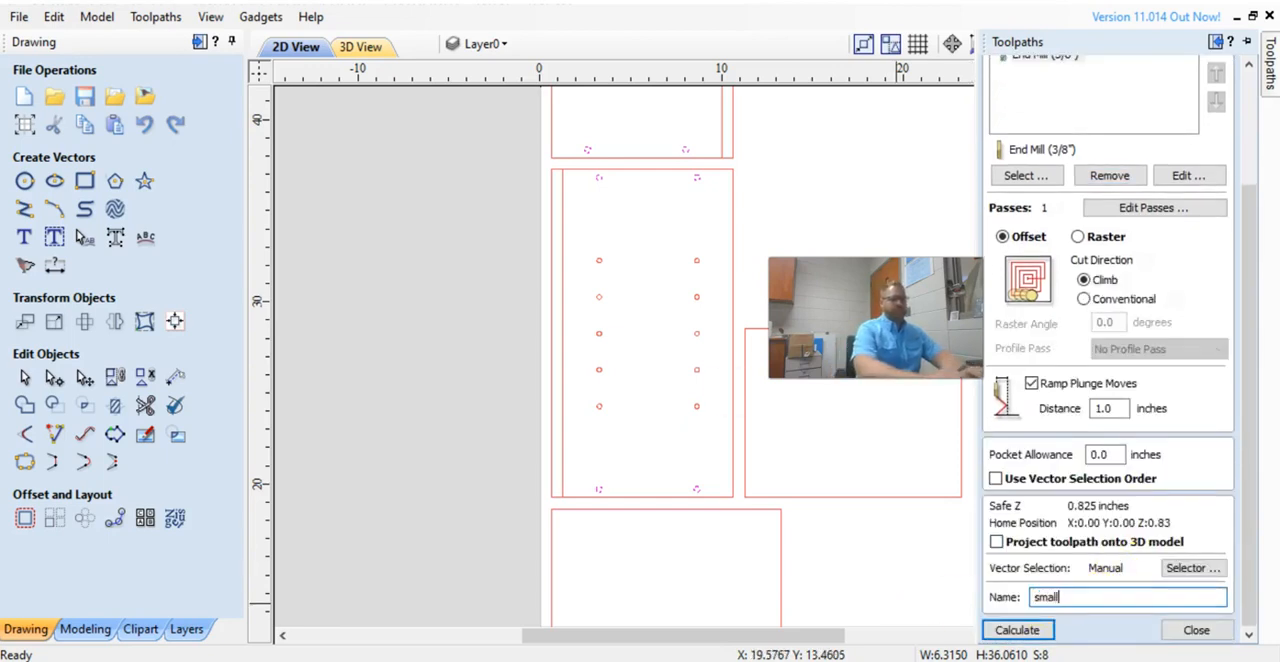
{"action": "type", "text": " holes"}
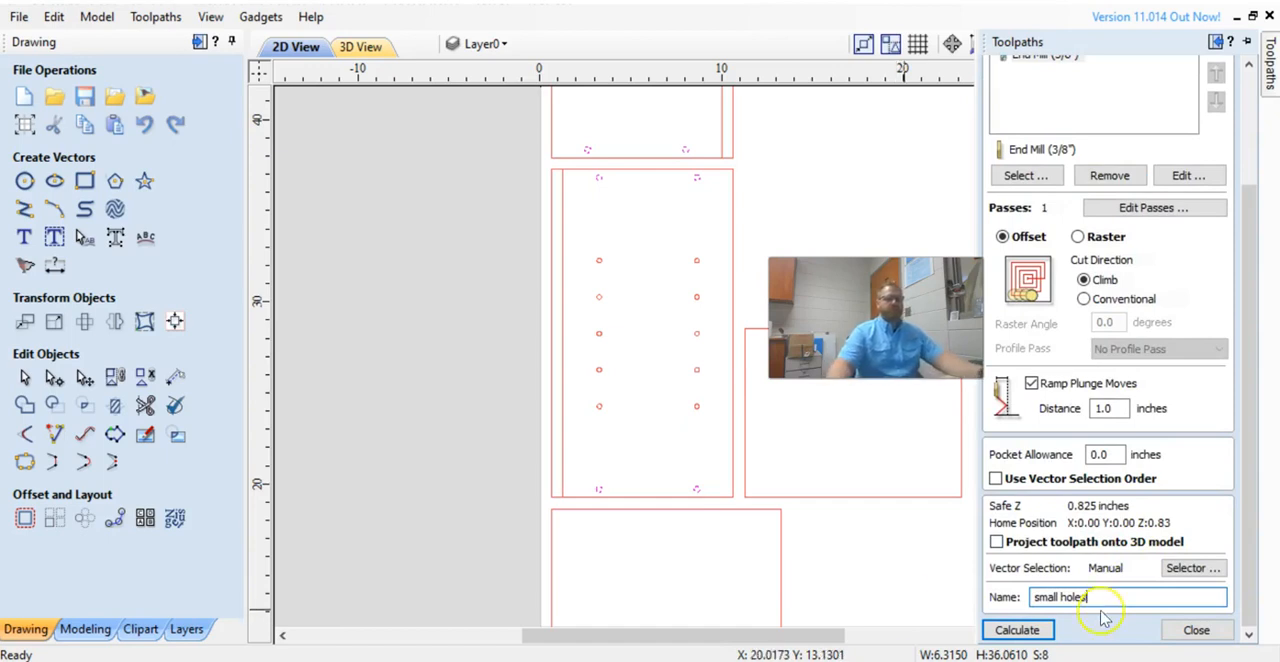
{"action": "left_click", "coordinate": [1020, 630]}
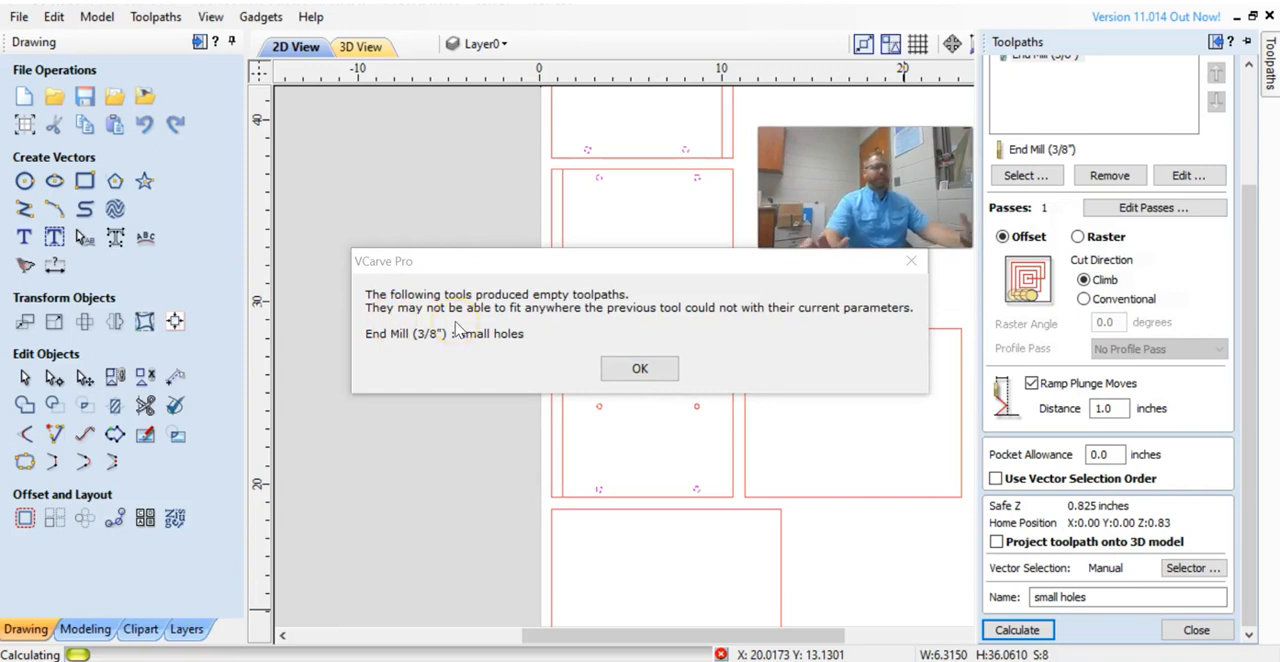
{"action": "left_click", "coordinate": [640, 368]}
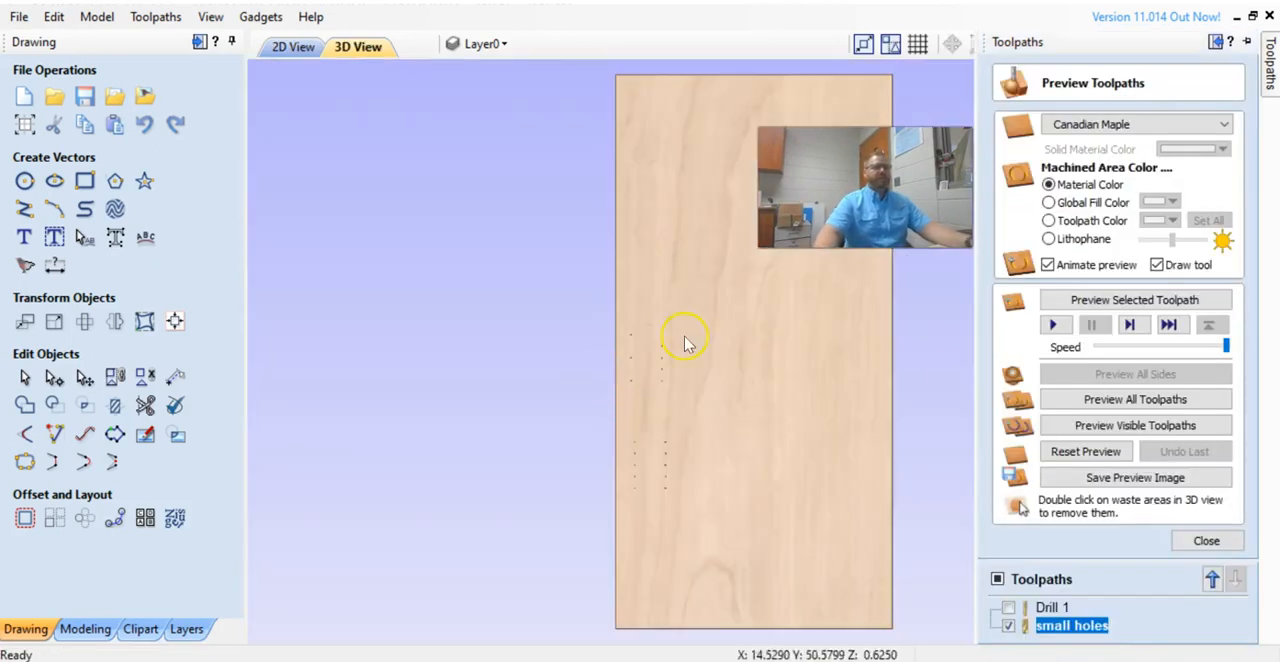
Edit the small holes pocket to use the End Mill (1/4") with ramped plunge moves, and recalculate it.
{"action": "double_click", "coordinate": [1043, 625]}
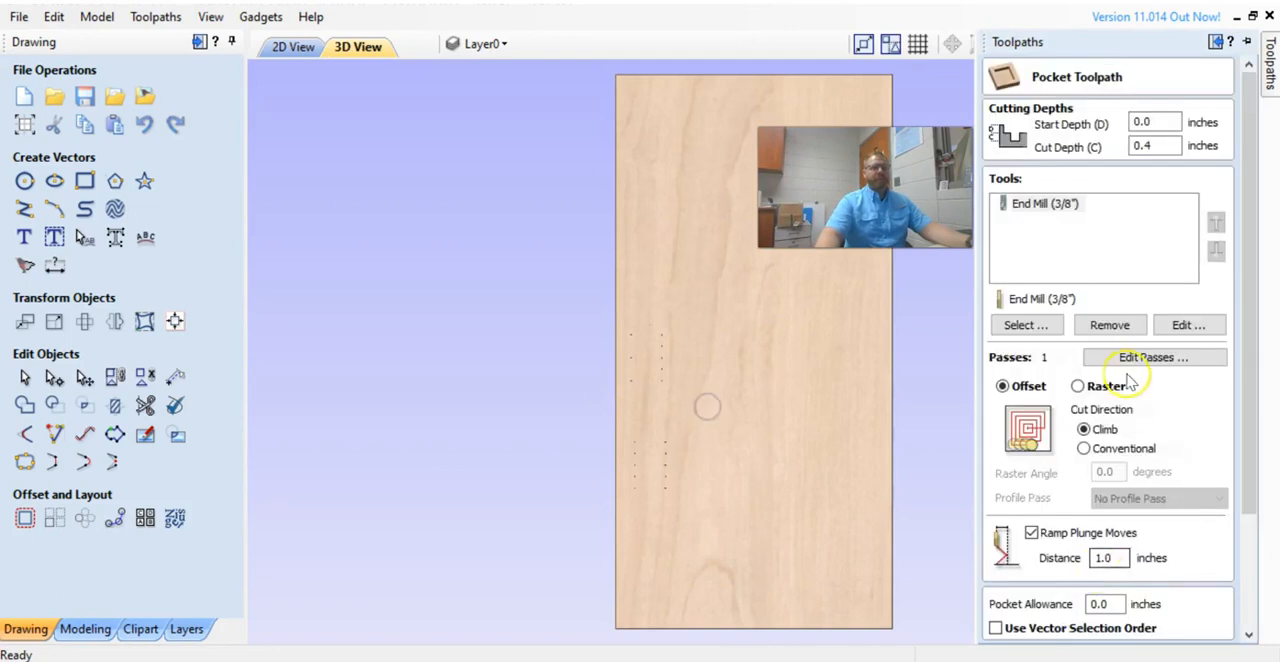
{"action": "left_click", "coordinate": [1110, 325]}
{"action": "left_click", "coordinate": [1025, 325]}
{"action": "left_click", "coordinate": [347, 175]}
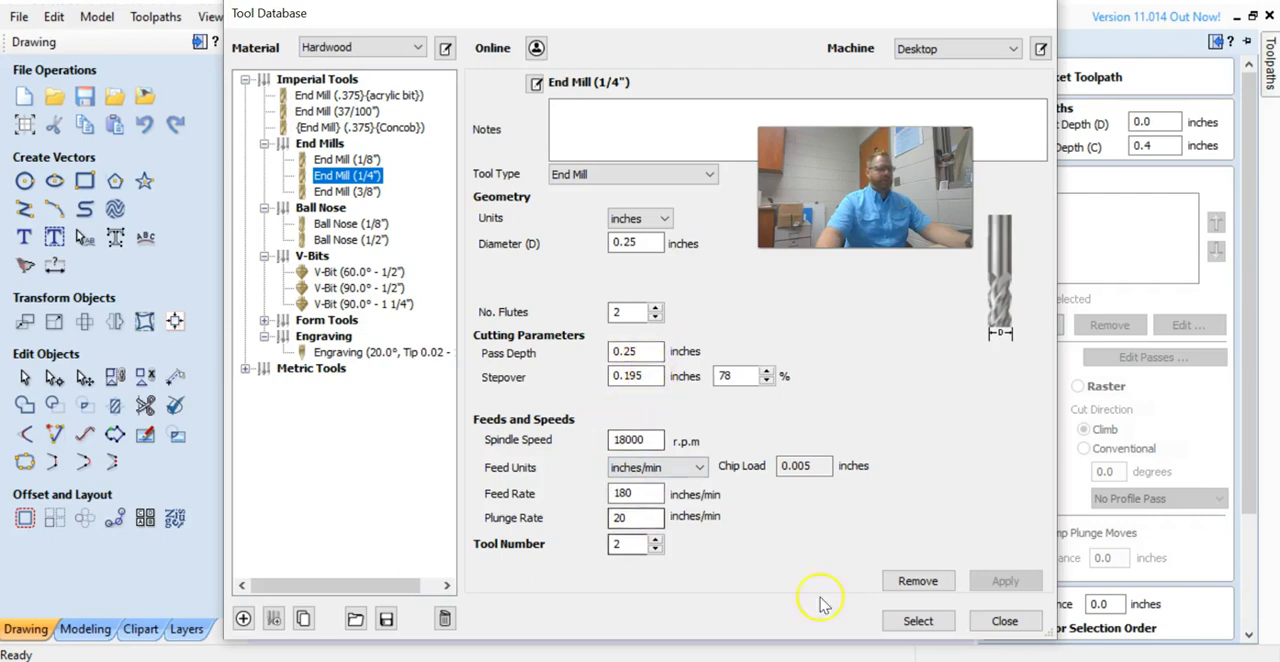
{"action": "left_click", "coordinate": [918, 621]}
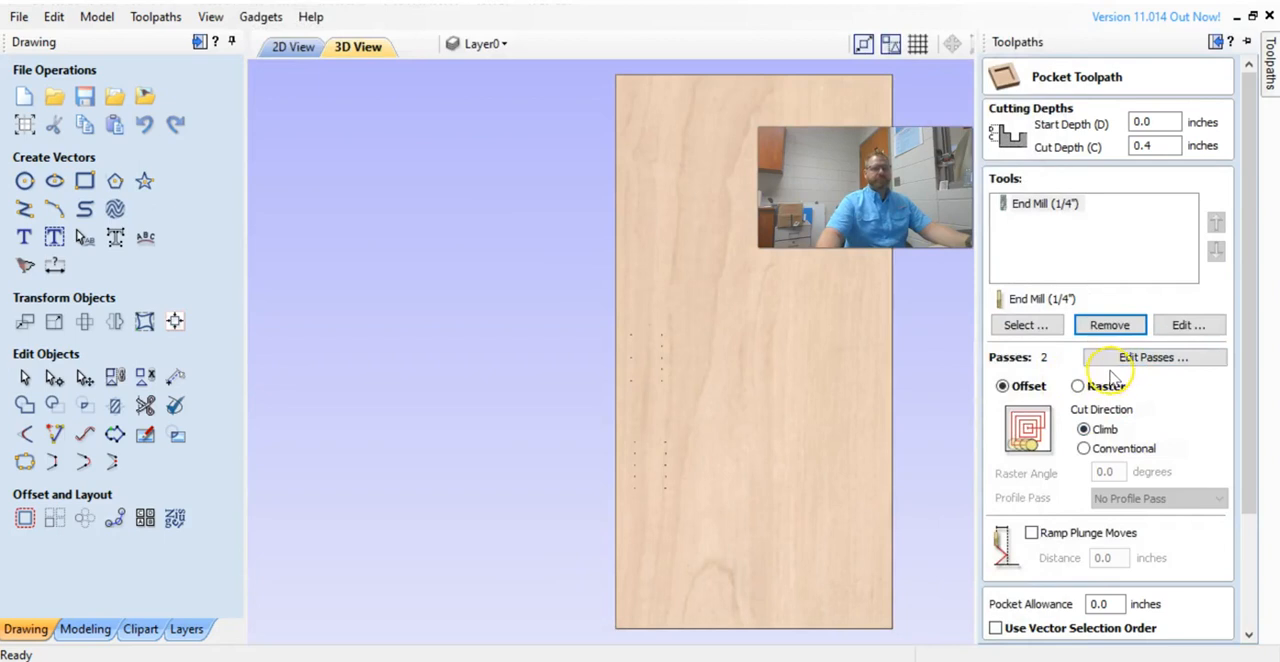
{"action": "left_click", "coordinate": [1031, 533]}
{"action": "scroll", "coordinate": [1032, 520], "scroll_direction": "down", "scroll_amount": 1}
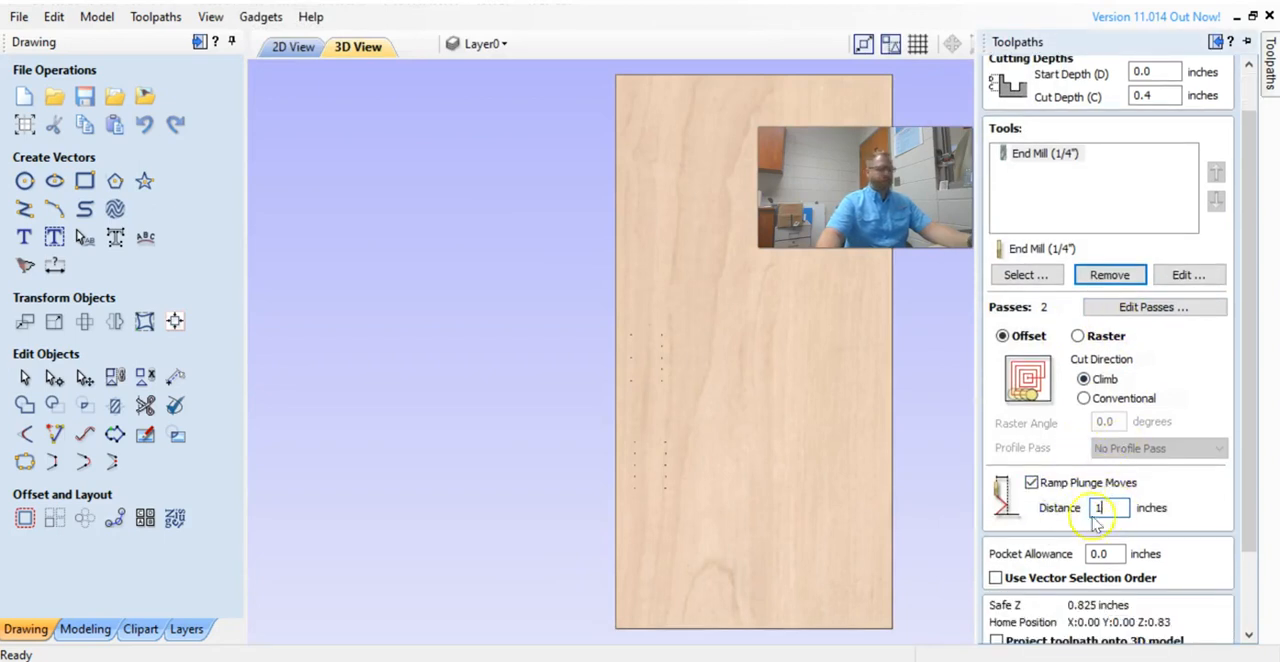
{"action": "scroll", "coordinate": [1098, 550], "scroll_direction": "down", "scroll_amount": 2}
{"action": "left_click", "coordinate": [1038, 634]}
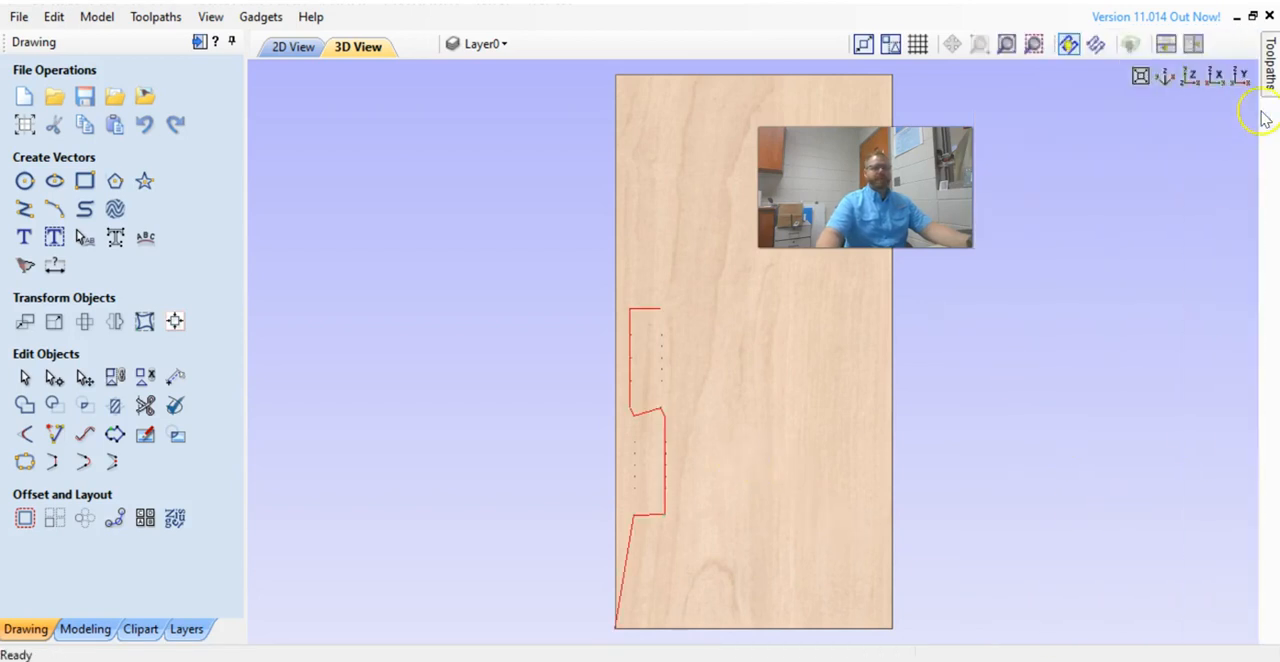
Preview all toolpaths and zoom in on the side panel's holes.
{"action": "left_click", "coordinate": [1108, 399]}
{"action": "scroll", "coordinate": [700, 380], "scroll_direction": "up", "scroll_amount": 6}
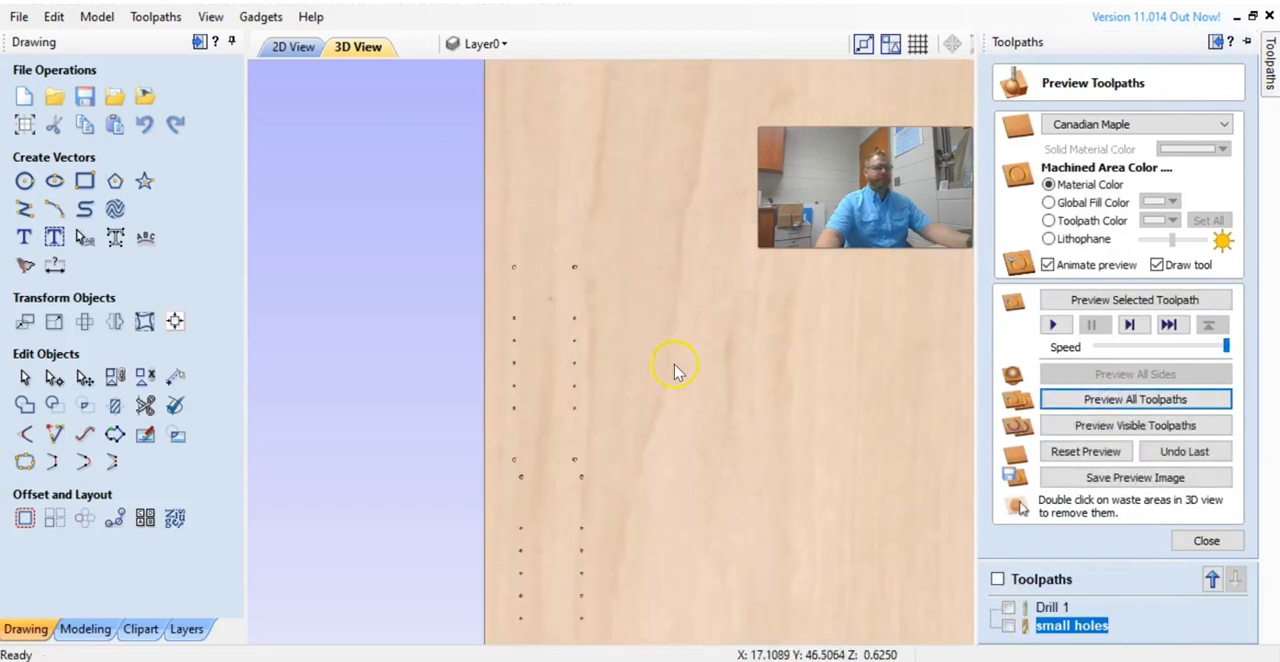
{"action": "scroll", "coordinate": [365, 220], "scroll_direction": "down", "scroll_amount": 5}
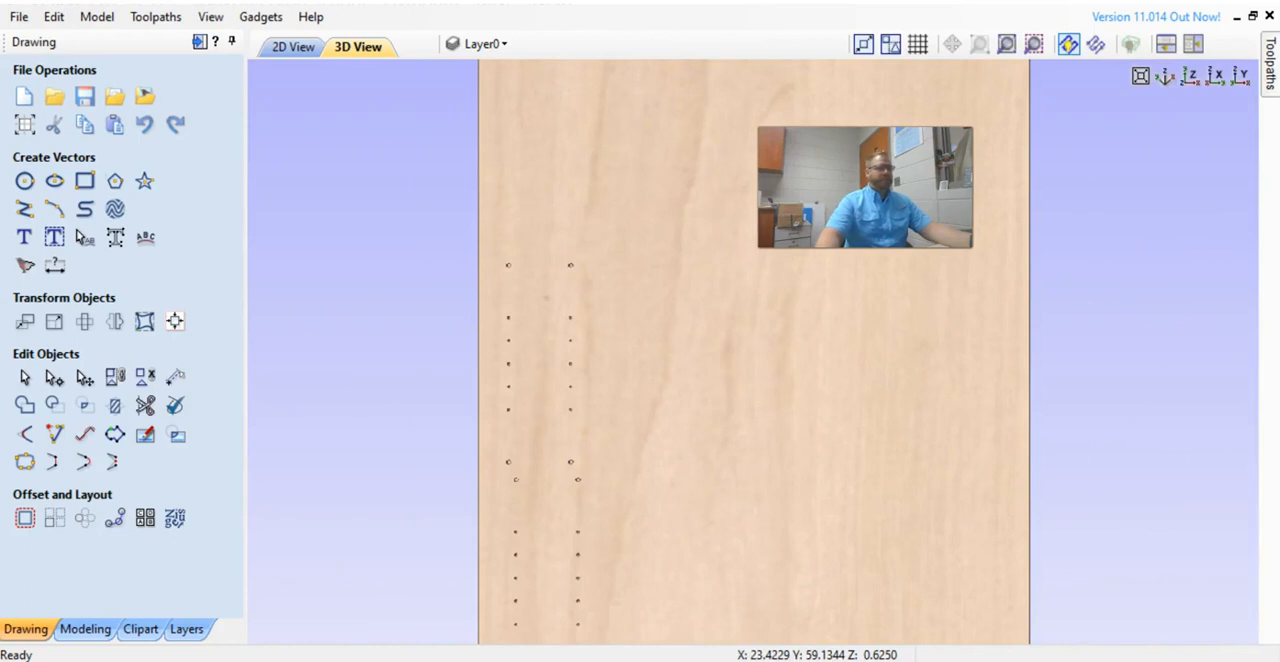
Switch to the 2D view and stretch the thin edge strip beside the upper side panel down to the panel below.
{"action": "left_click", "coordinate": [300, 47]}
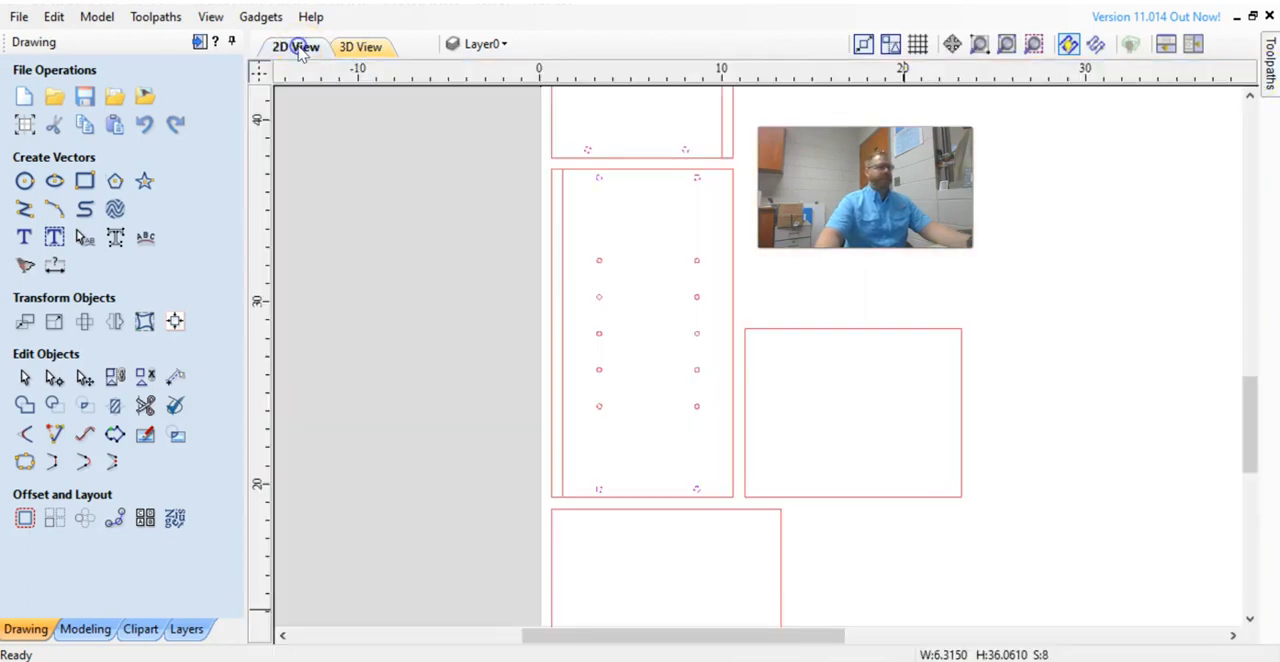
{"action": "scroll", "coordinate": [634, 323], "scroll_direction": "down", "scroll_amount": 2}
{"action": "middle_click_drag", "start_coordinate": [759, 365], "coordinate": [679, 523]}
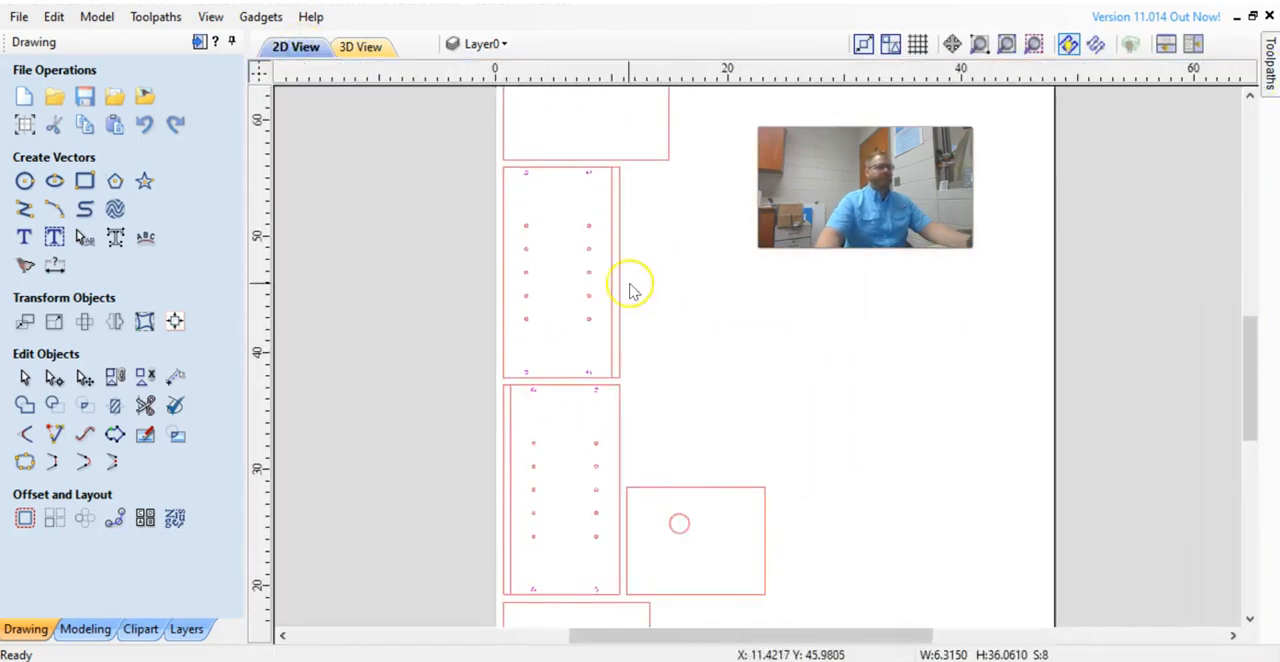
{"action": "scroll", "coordinate": [604, 262], "scroll_direction": "up", "scroll_amount": 1}
{"action": "left_click", "coordinate": [615, 263]}
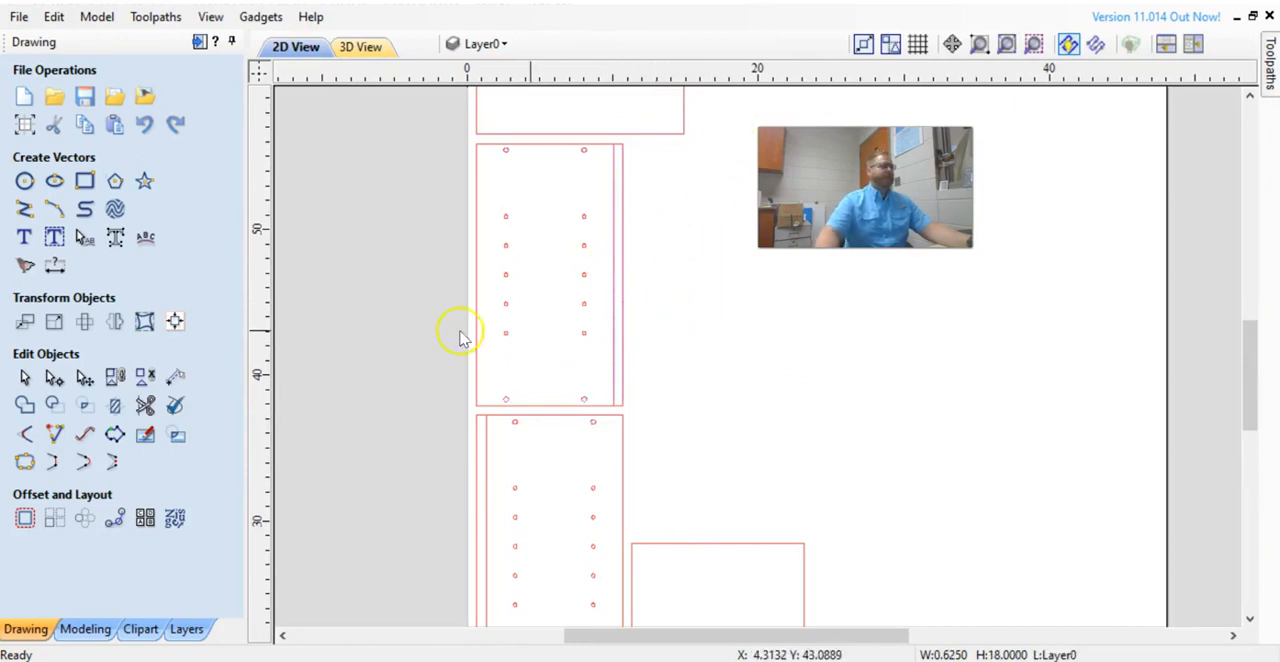
{"action": "left_click", "coordinate": [84, 377]}
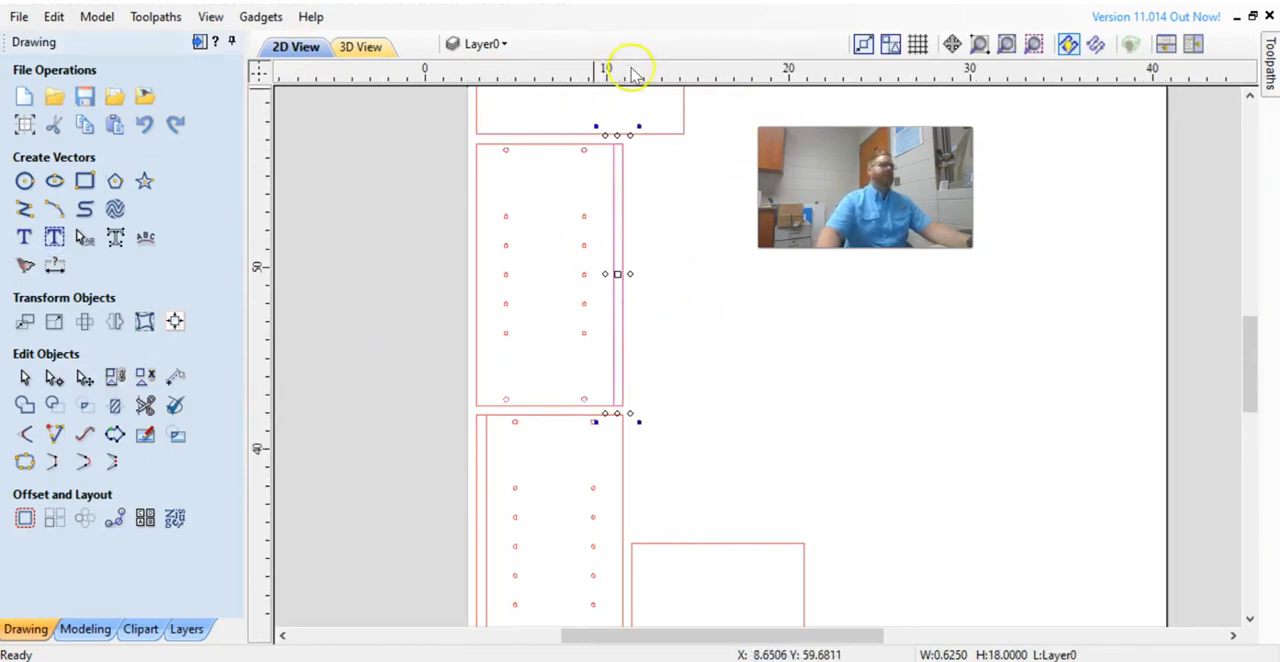
{"action": "scroll", "coordinate": [630, 72], "scroll_direction": "up", "scroll_amount": 2}
{"action": "left_click_drag", "start_coordinate": [586, 219], "coordinate": [600, 383]}
{"action": "scroll", "coordinate": [651, 234], "scroll_direction": "down", "scroll_amount": 2}
{"action": "scroll", "coordinate": [609, 409], "scroll_direction": "up", "scroll_amount": 3}
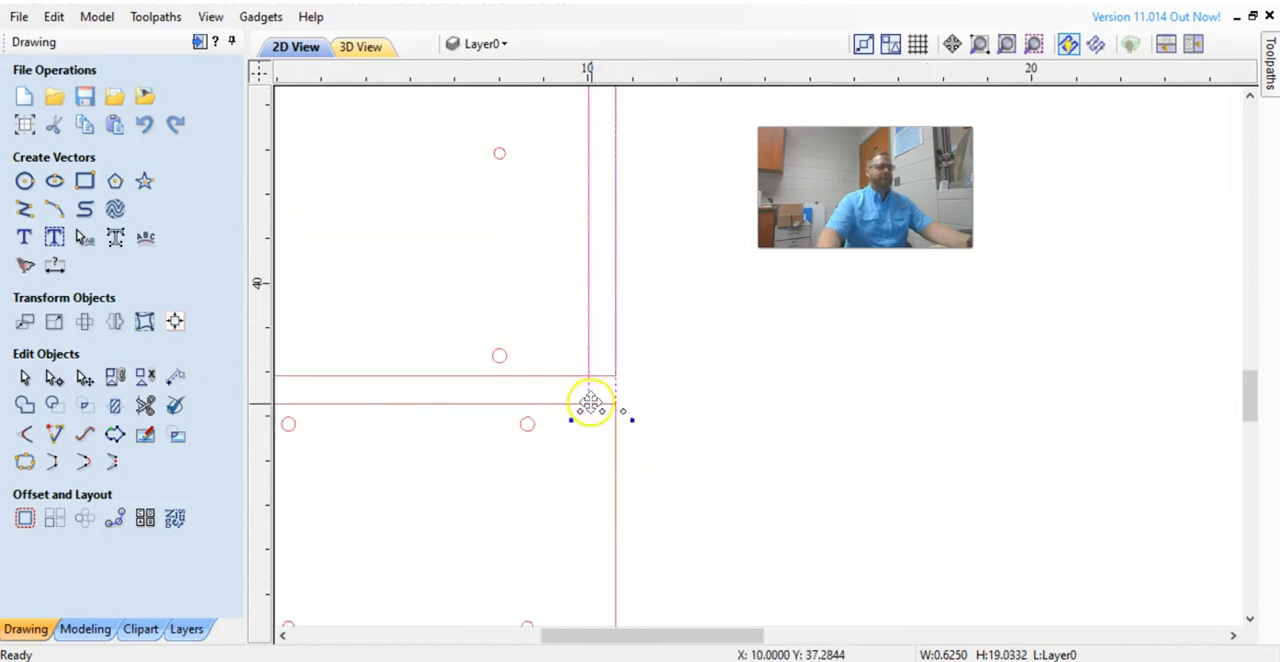
{"action": "left_click_drag", "start_coordinate": [601, 406], "coordinate": [603, 380]}
Zoom around the side panels' corners to examine how the thin edge strips line up with the panels.
{"action": "scroll", "coordinate": [597, 409], "scroll_direction": "up", "scroll_amount": 3}
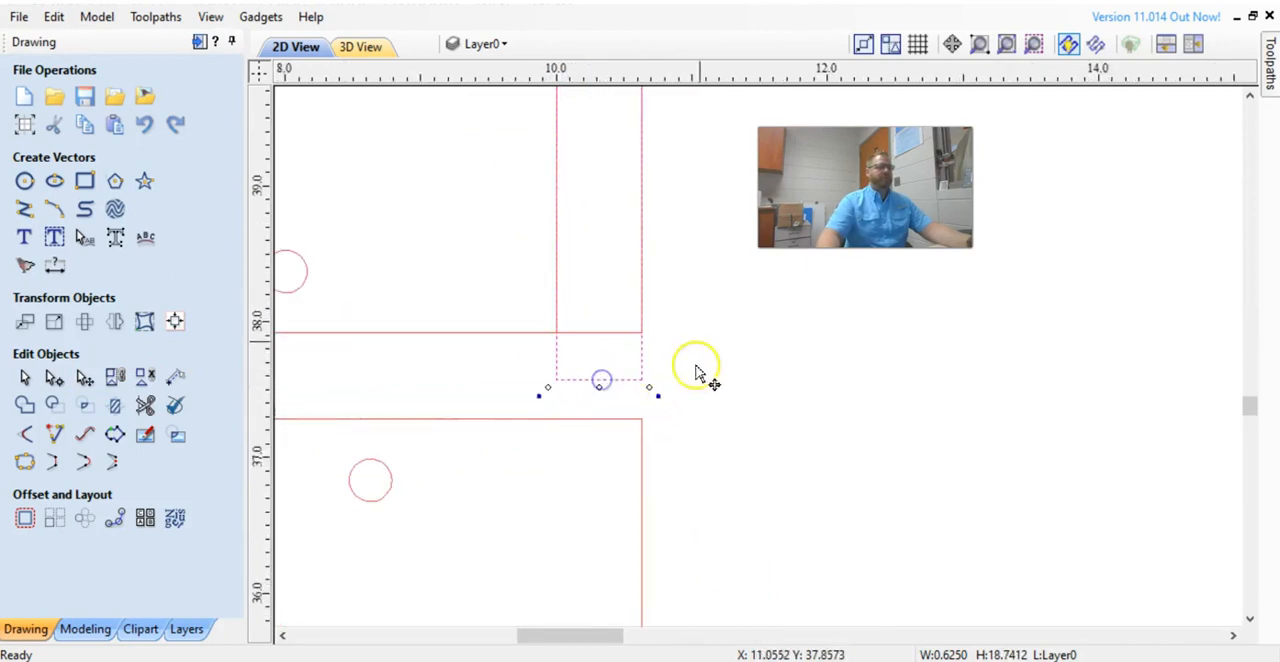
{"action": "scroll", "coordinate": [698, 372], "scroll_direction": "down", "scroll_amount": 2}
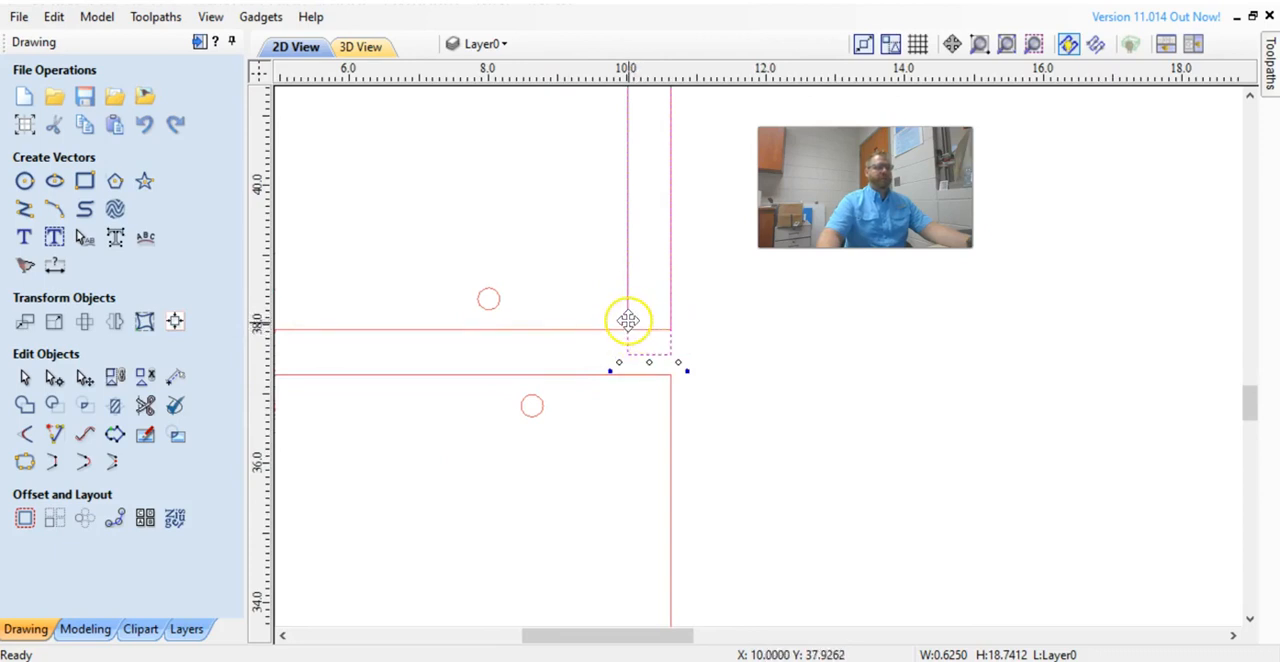
{"action": "scroll", "coordinate": [715, 330], "scroll_direction": "down", "scroll_amount": 3}
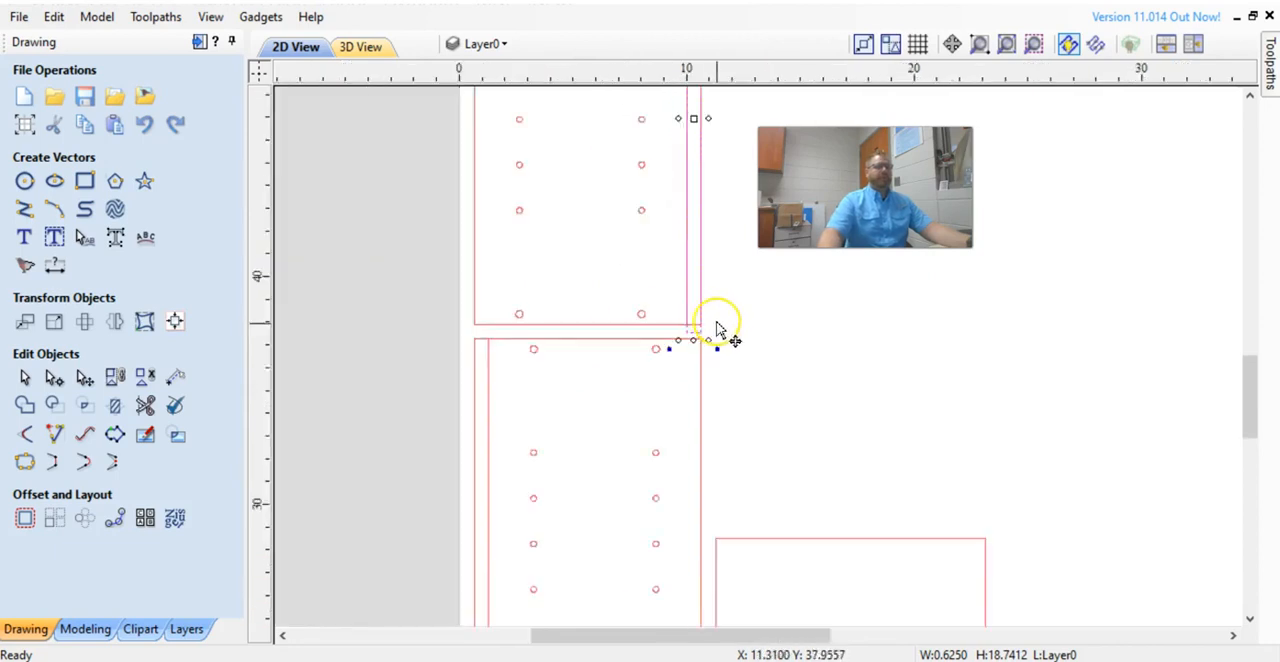
{"action": "scroll", "coordinate": [660, 420], "scroll_direction": "down", "scroll_amount": 3}
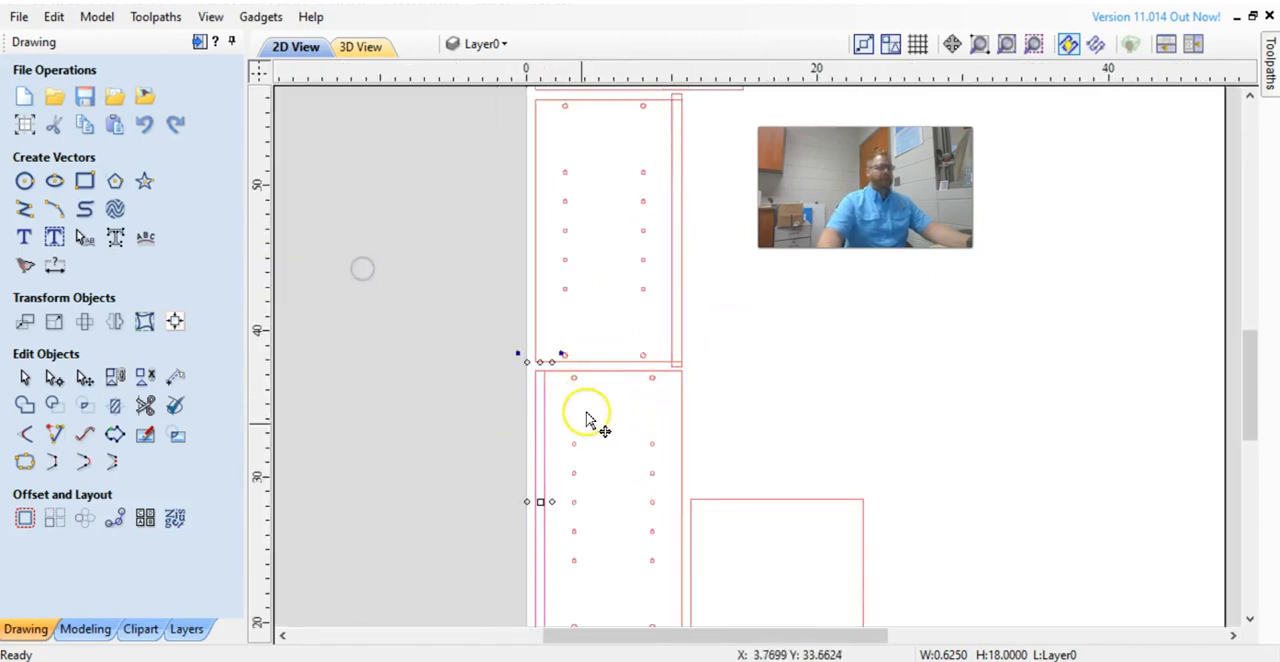
{"action": "scroll", "coordinate": [546, 370], "scroll_direction": "up", "scroll_amount": 5}
{"action": "scroll", "coordinate": [546, 370], "scroll_direction": "up", "scroll_amount": 1}
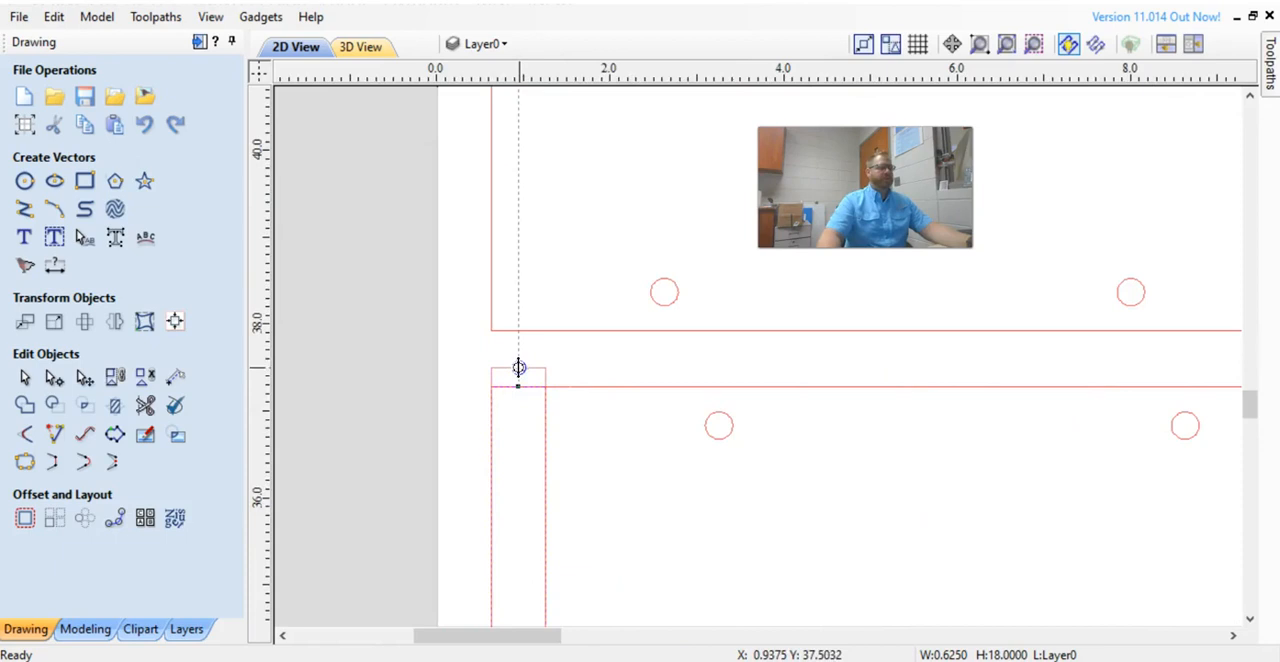
{"action": "left_click_drag", "start_coordinate": [523, 355], "coordinate": [523, 355]}
{"action": "scroll", "coordinate": [532, 389], "scroll_direction": "down", "scroll_amount": 3}
{"action": "scroll", "coordinate": [565, 468], "scroll_direction": "down", "scroll_amount": 5}
{"action": "middle_click_drag", "start_coordinate": [582, 460], "coordinate": [552, 278]}
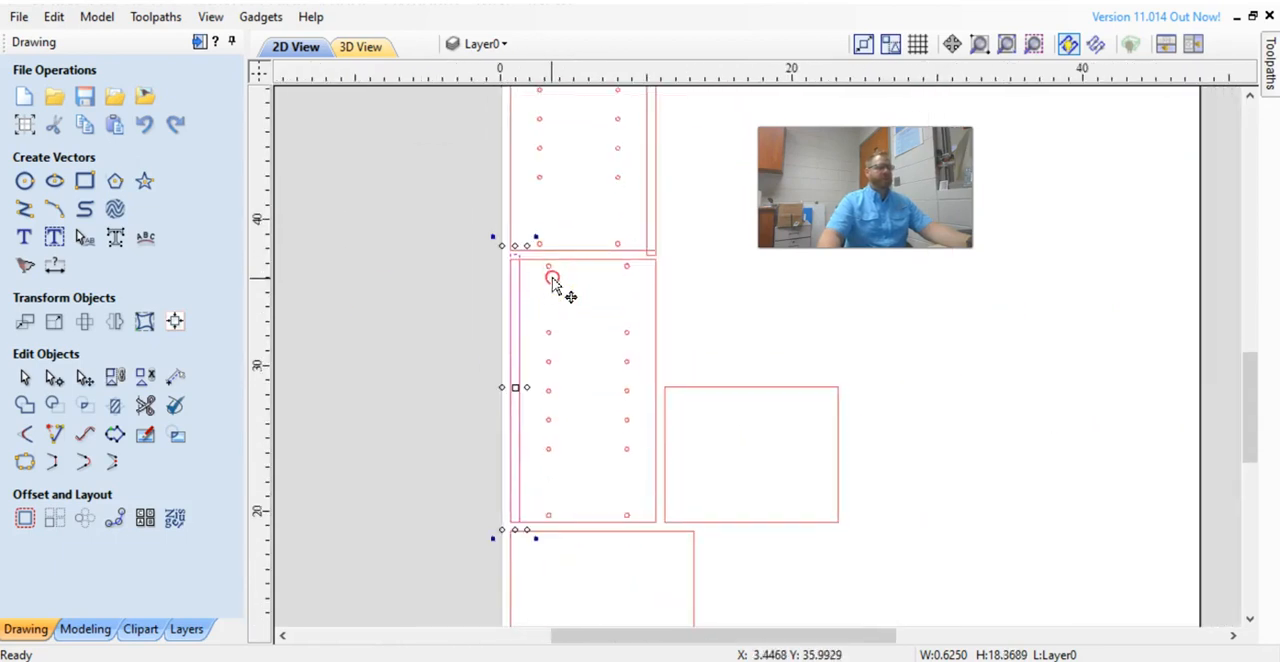
{"action": "scroll", "coordinate": [533, 541], "scroll_direction": "up", "scroll_amount": 3}
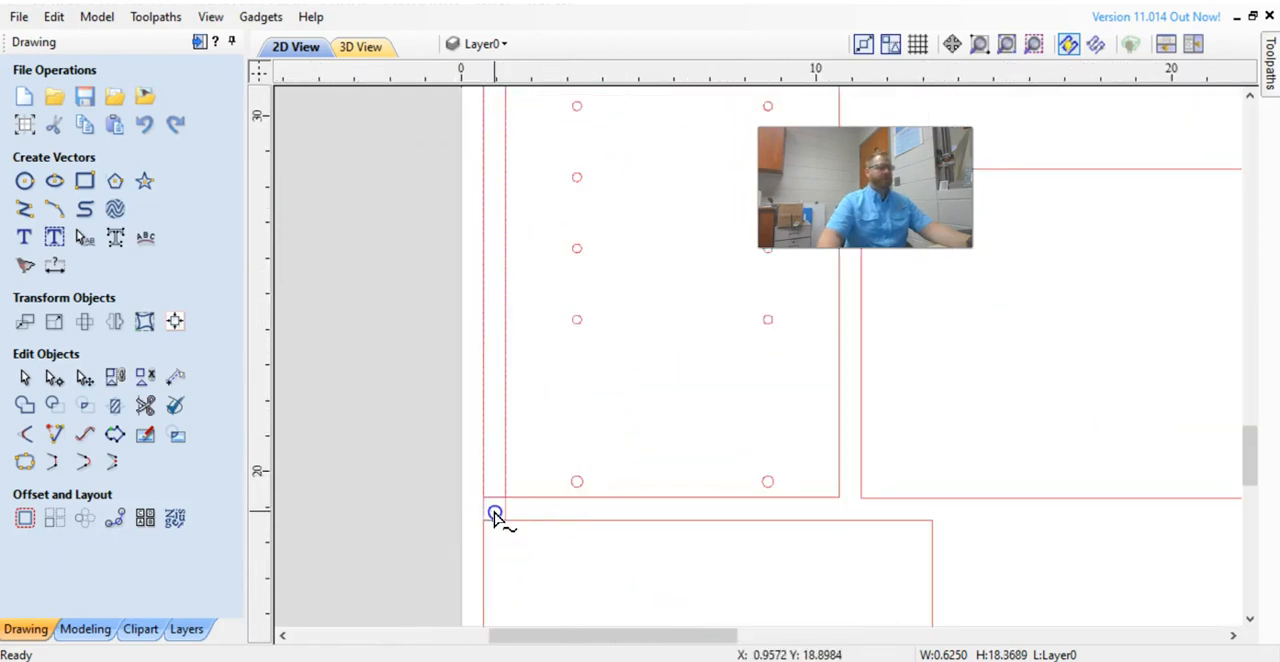
{"action": "left_click_drag", "start_coordinate": [494, 510], "coordinate": [494, 510]}
{"action": "left_click", "coordinate": [552, 441]}
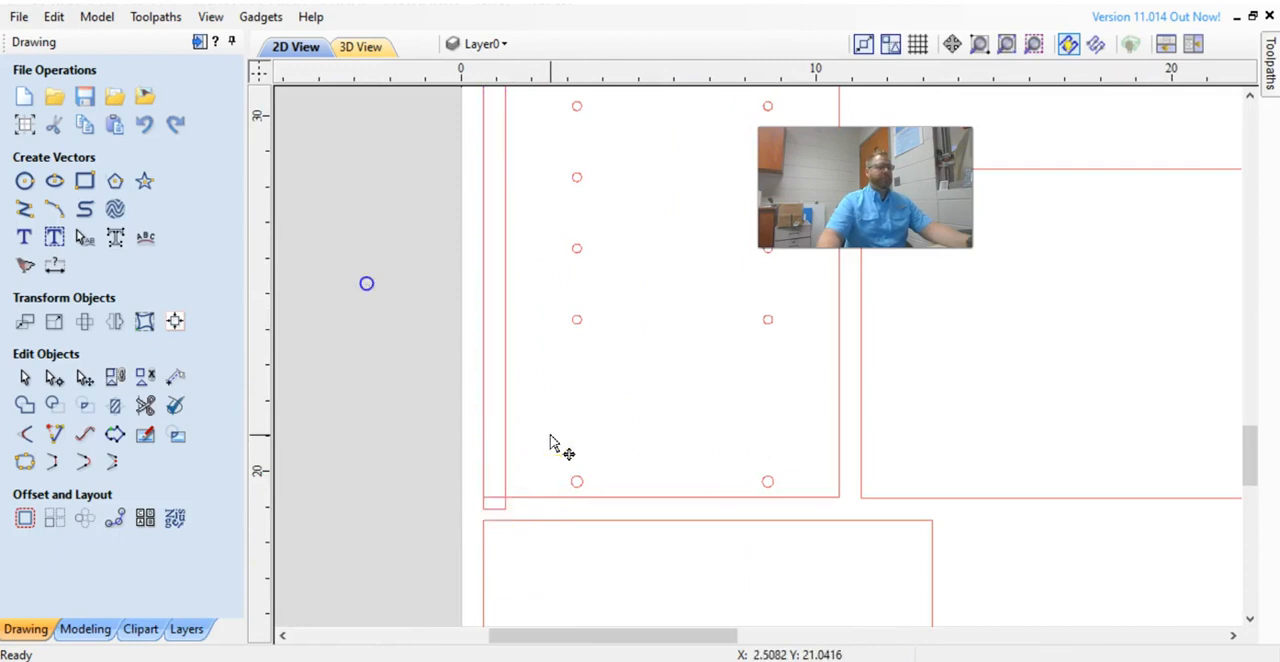
{"action": "left_click", "coordinate": [496, 499]}
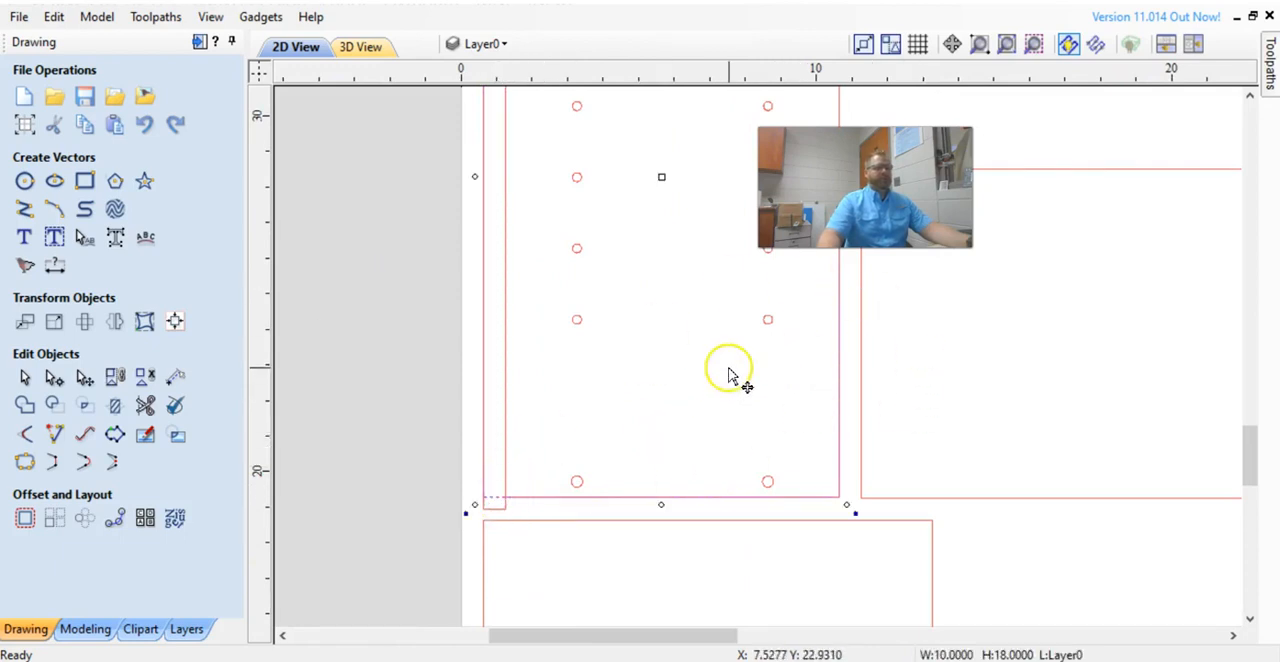
{"action": "scroll", "coordinate": [730, 375], "scroll_direction": "down", "scroll_amount": 1}
{"action": "left_click", "coordinate": [546, 386]}
{"action": "scroll", "coordinate": [592, 478], "scroll_direction": "up", "scroll_amount": 2}
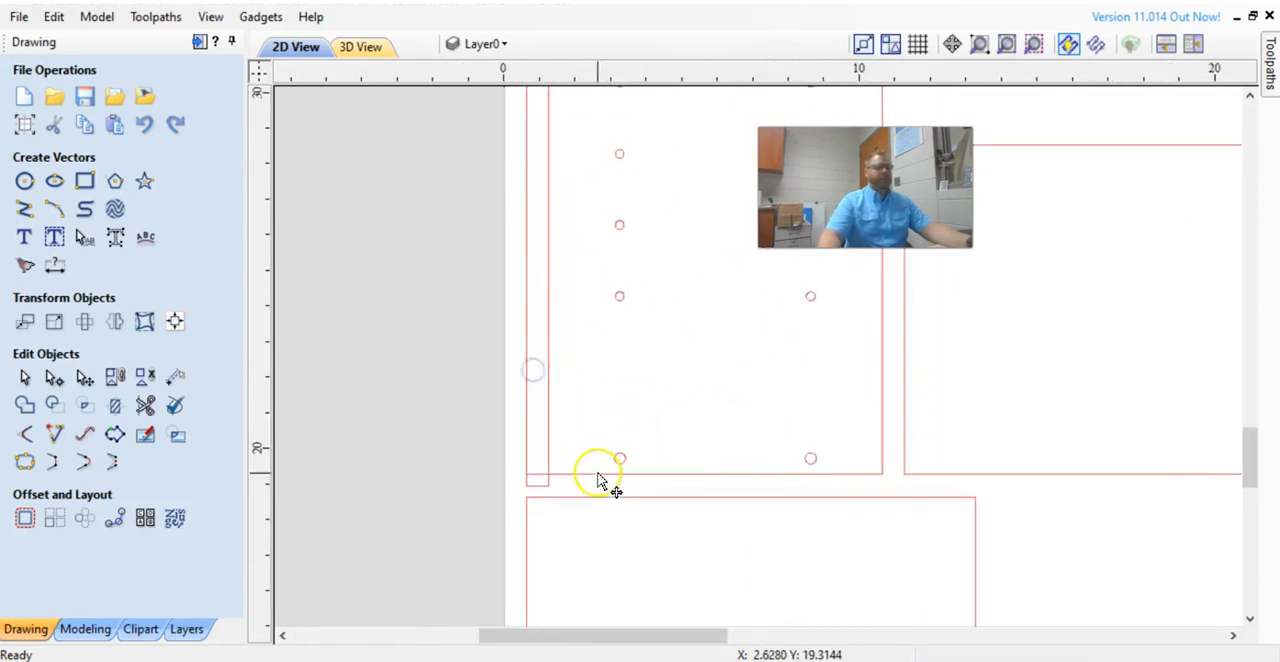
{"action": "left_click", "coordinate": [580, 475]}
{"action": "scroll", "coordinate": [600, 457], "scroll_direction": "up", "scroll_amount": 1}
{"action": "scroll", "coordinate": [600, 452], "scroll_direction": "down", "scroll_amount": 4}
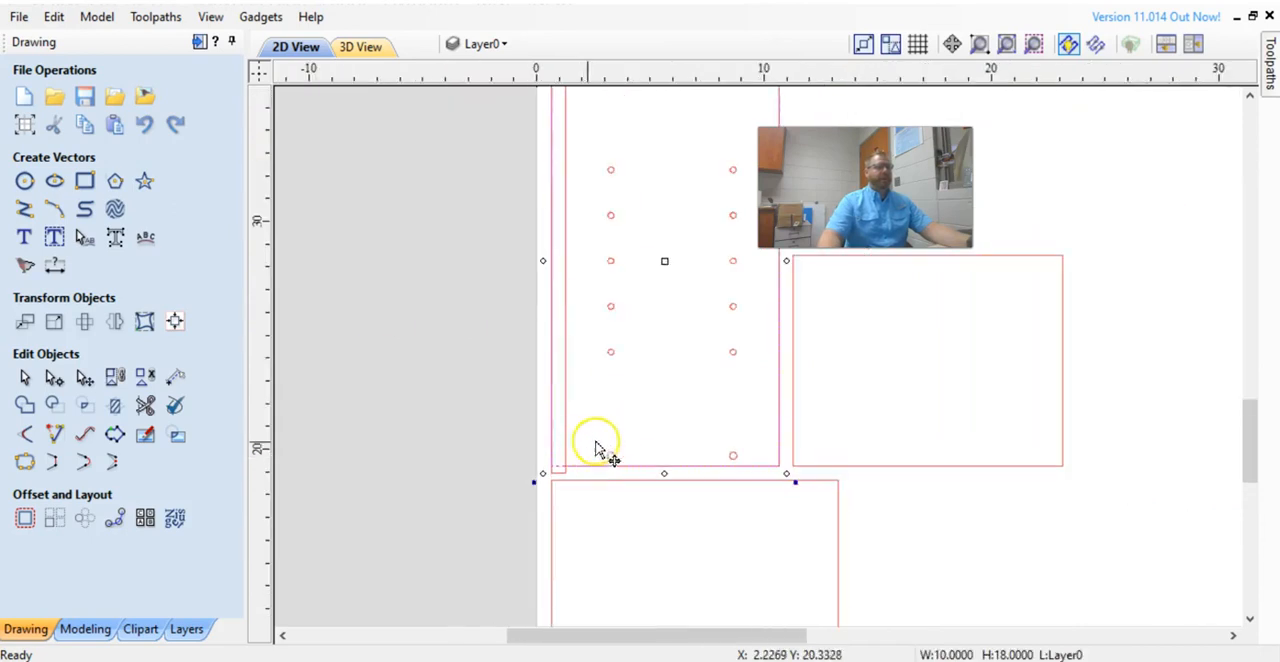
{"action": "left_click", "coordinate": [540, 412]}
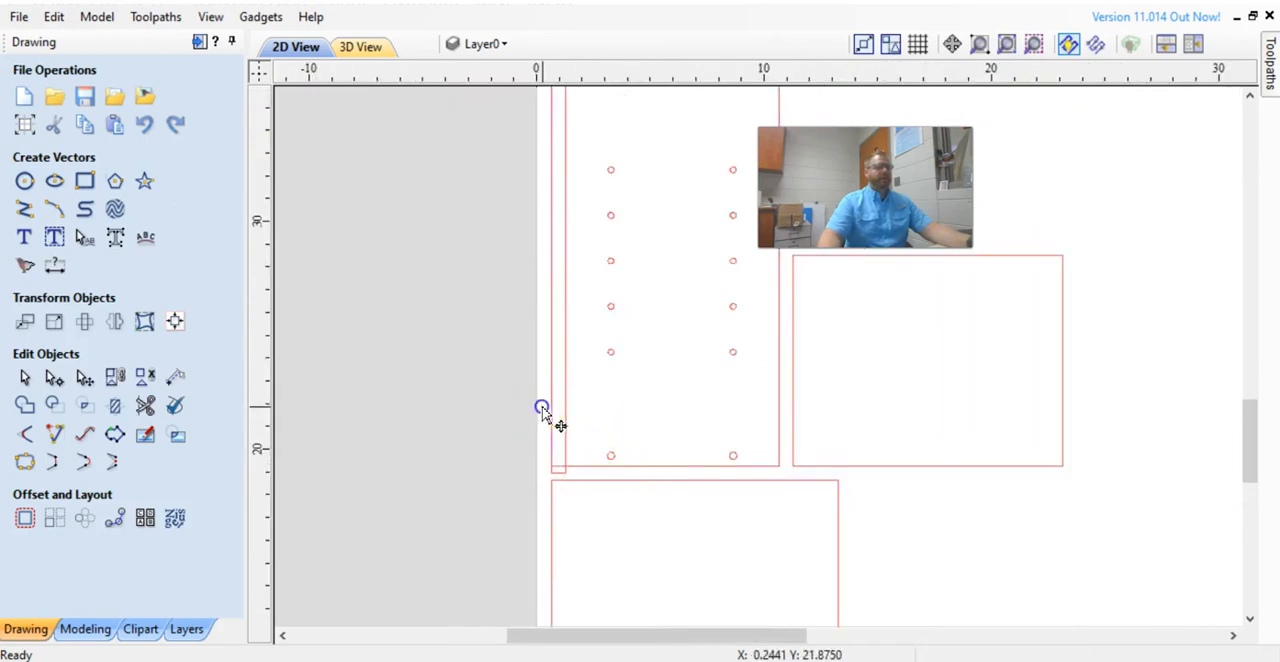
{"action": "left_click", "coordinate": [586, 468]}
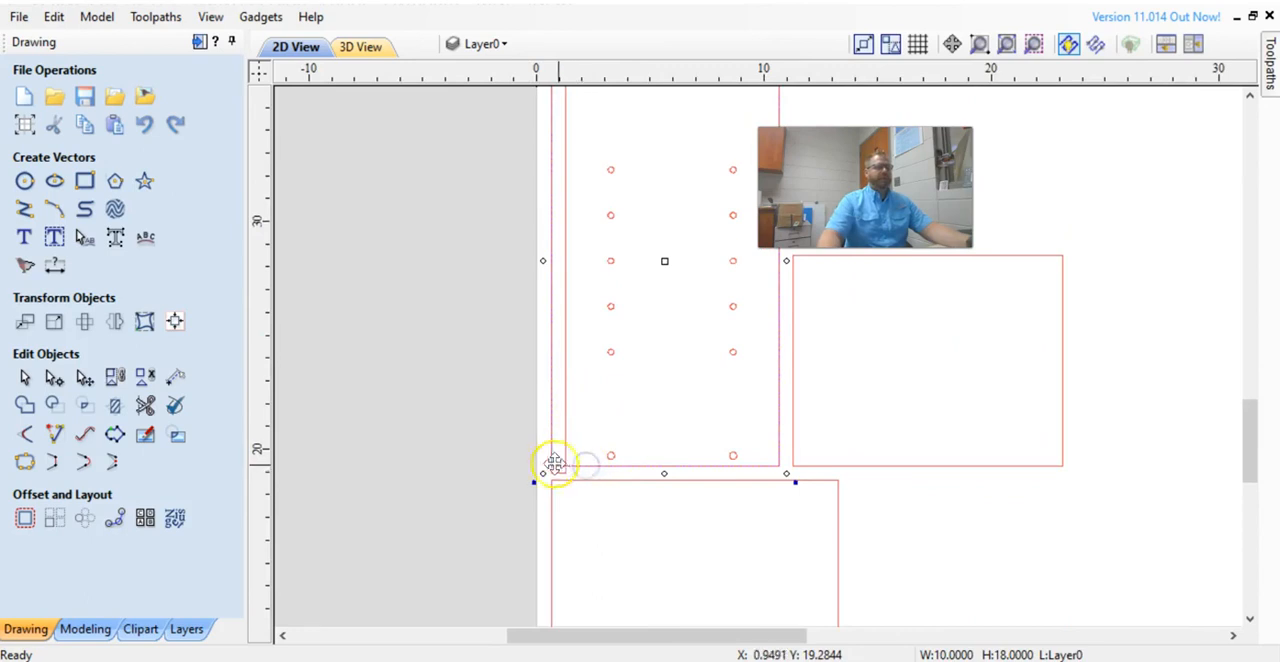
{"action": "scroll", "coordinate": [574, 463], "scroll_direction": "up", "scroll_amount": 3}
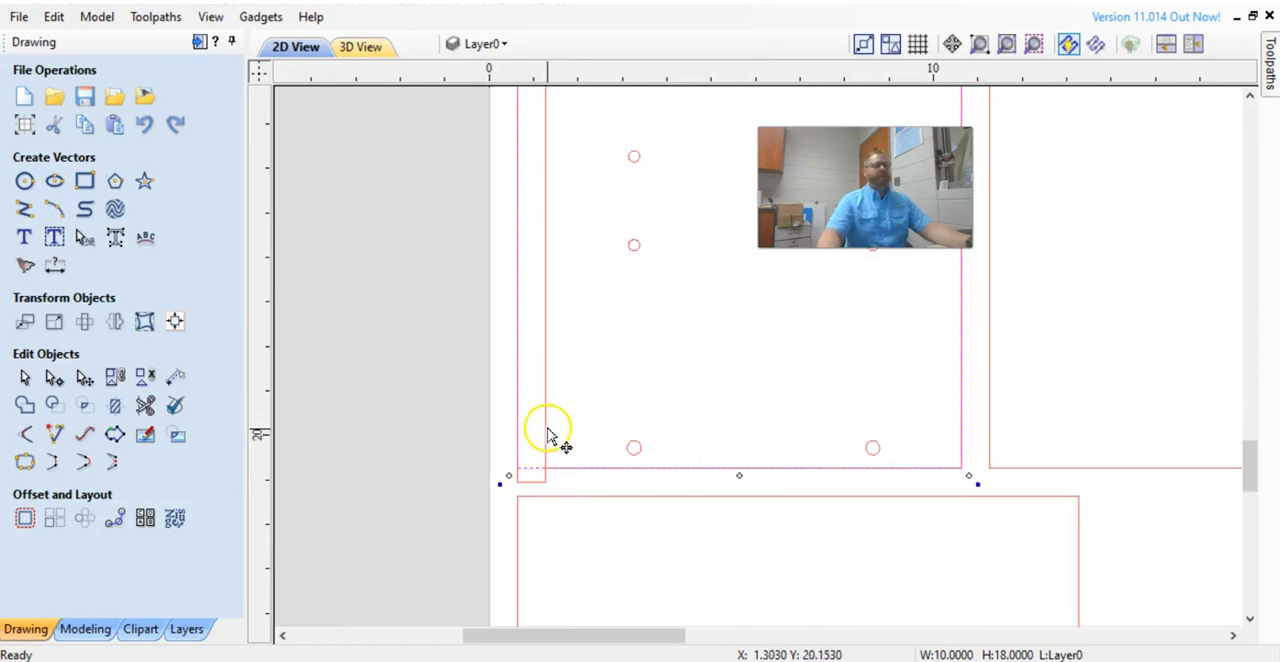
{"action": "scroll", "coordinate": [545, 430], "scroll_direction": "down", "scroll_amount": 3}
{"action": "middle_click_drag", "start_coordinate": [527, 413], "coordinate": [491, 516]}
{"action": "left_click", "coordinate": [89, 176]}
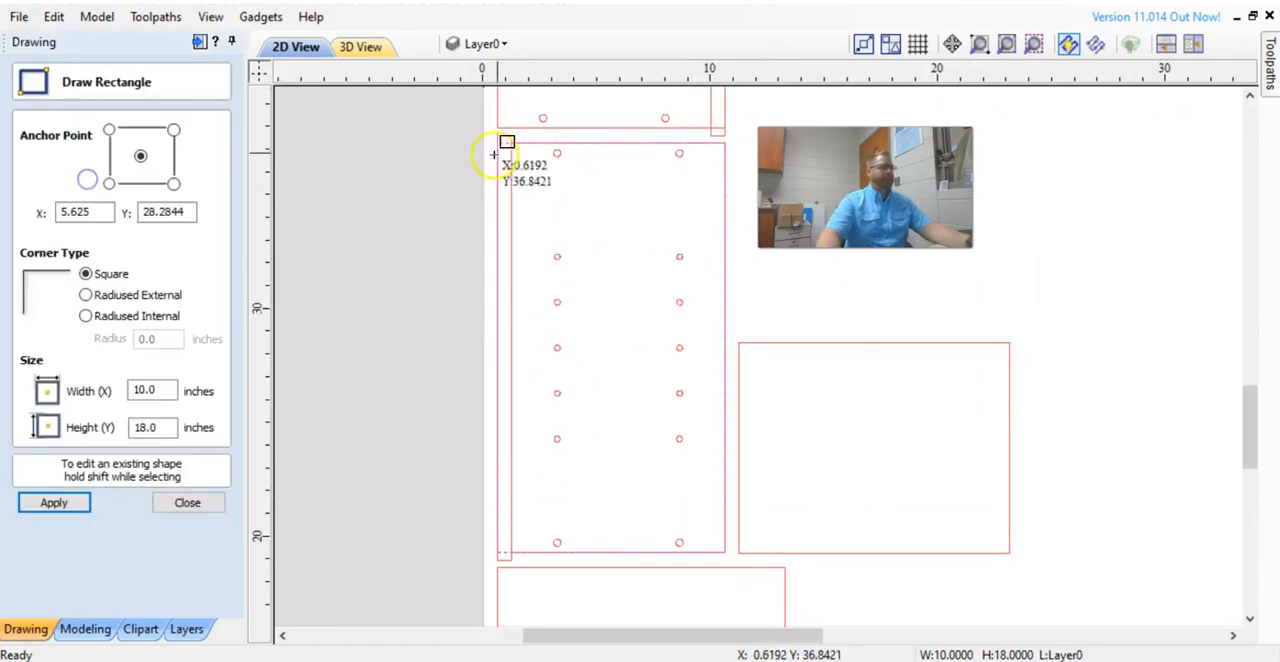
{"action": "left_click", "coordinate": [510, 136]}
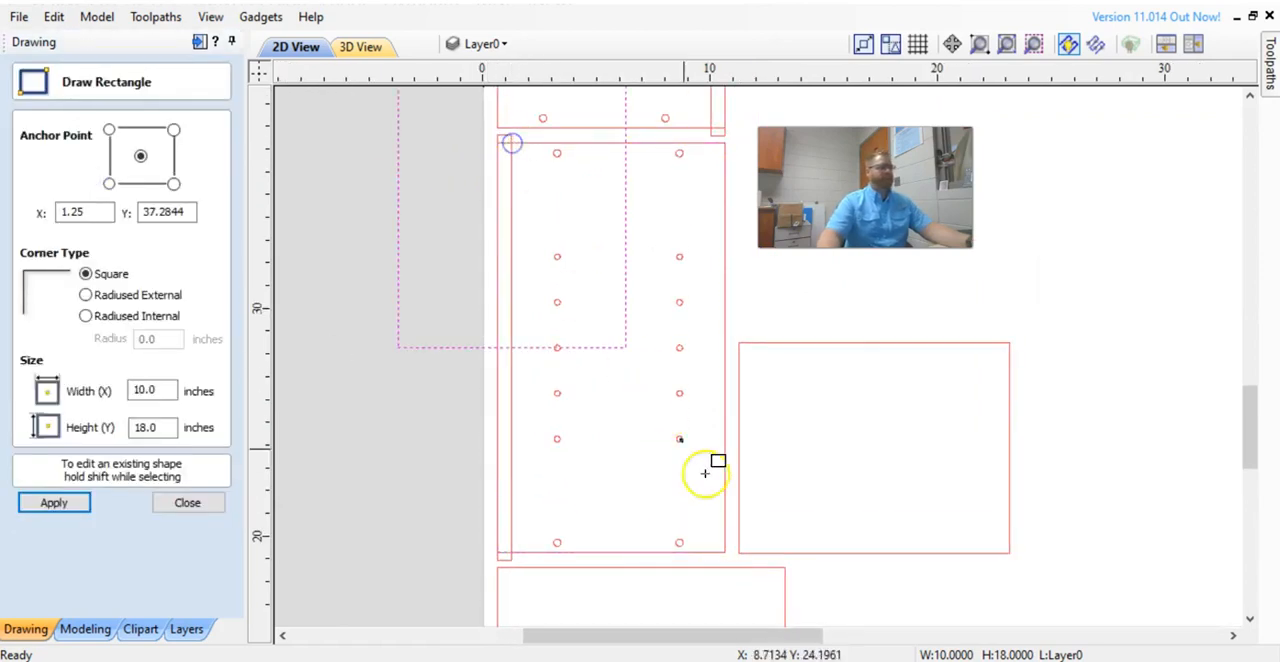
{"action": "left_click", "coordinate": [188, 503]}
Resize the lower side panel's outline to 9.375 inches wide so it fits beside its edge strip.
{"action": "left_click_drag", "start_coordinate": [625, 205], "coordinate": [674, 423]}
{"action": "left_click_drag", "start_coordinate": [683, 366], "coordinate": [725, 354]}
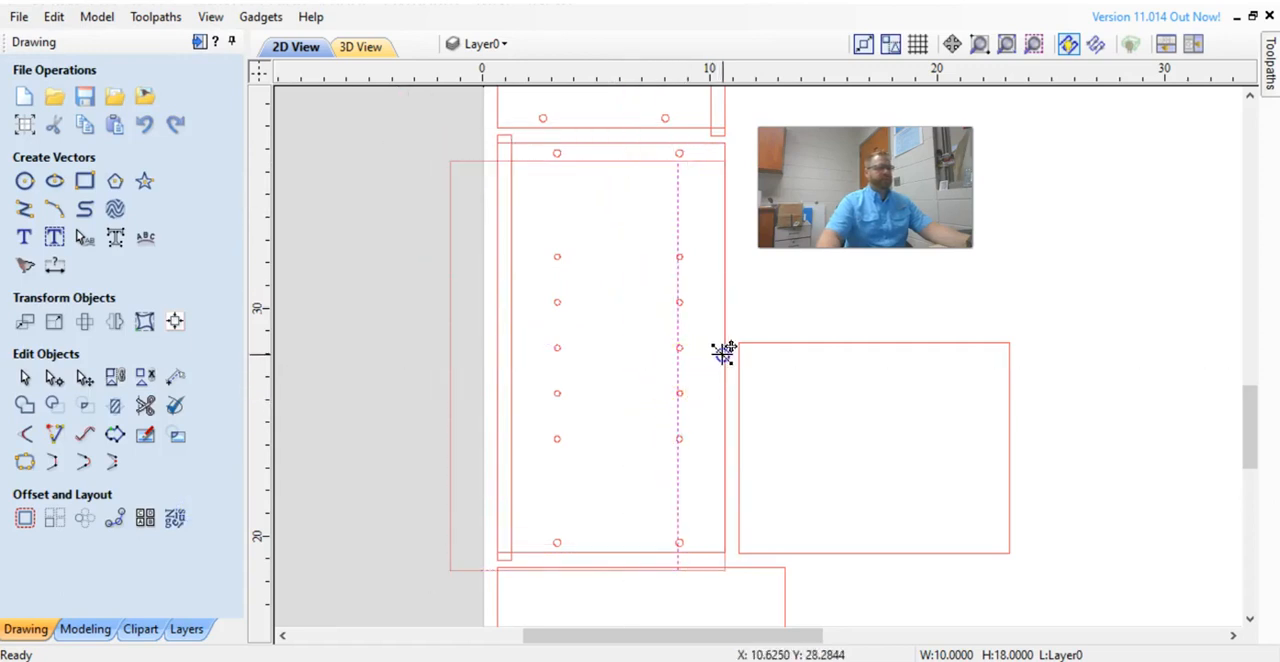
{"action": "left_click_drag", "start_coordinate": [586, 149], "coordinate": [588, 135]}
{"action": "left_click_drag", "start_coordinate": [443, 357], "coordinate": [504, 356]}
{"action": "left_click_drag", "start_coordinate": [614, 578], "coordinate": [607, 552]}
{"action": "scroll", "coordinate": [540, 538], "scroll_direction": "up", "scroll_amount": 1}
{"action": "left_click", "coordinate": [429, 540]}
{"action": "left_click", "coordinate": [526, 556]}
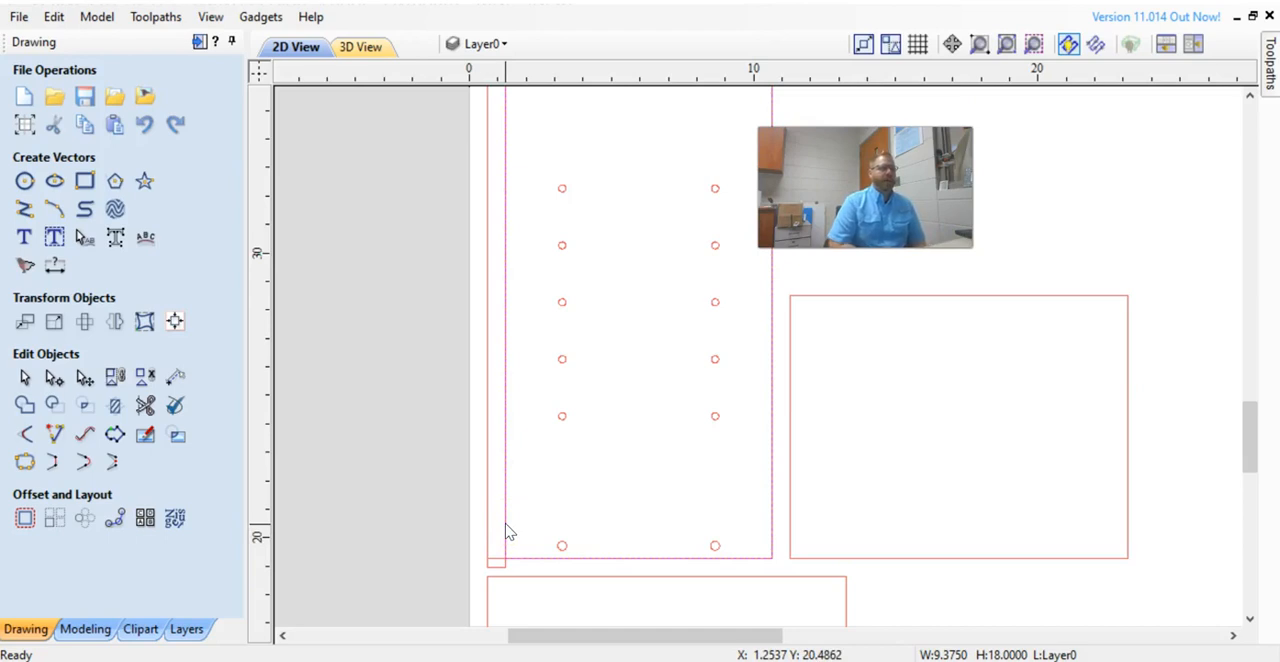
{"action": "left_click", "coordinate": [557, 570]}
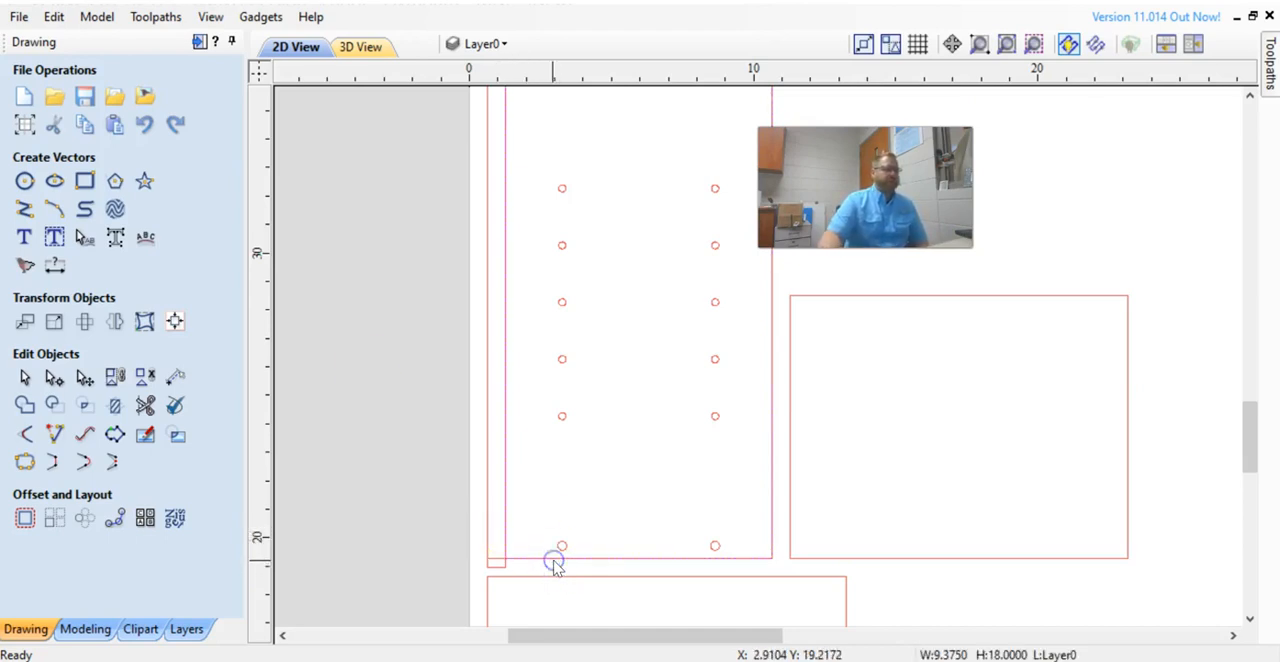
{"action": "left_click", "coordinate": [557, 563]}
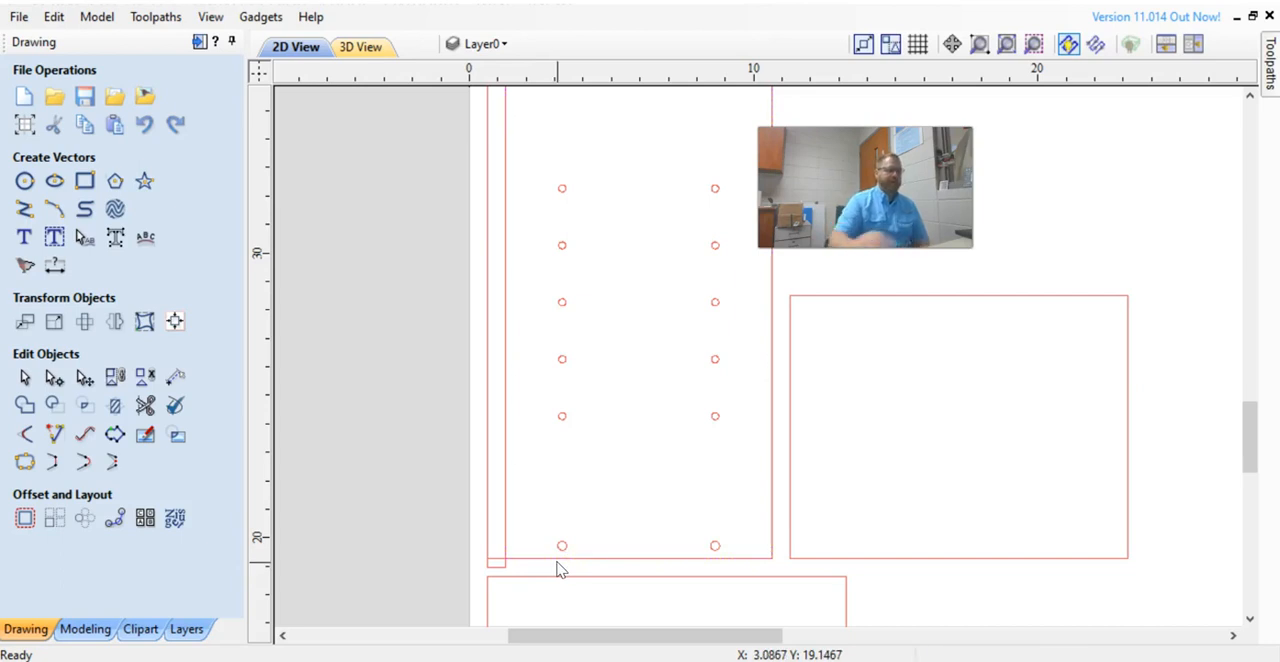
Start a new pocket toolpath from the Toolpaths panel.
{"action": "scroll", "coordinate": [649, 378], "scroll_direction": "down", "scroll_amount": 3}
{"action": "middle_click_drag", "start_coordinate": [666, 343], "coordinate": [615, 444]}
{"action": "middle_click_drag", "start_coordinate": [690, 250], "coordinate": [637, 314]}
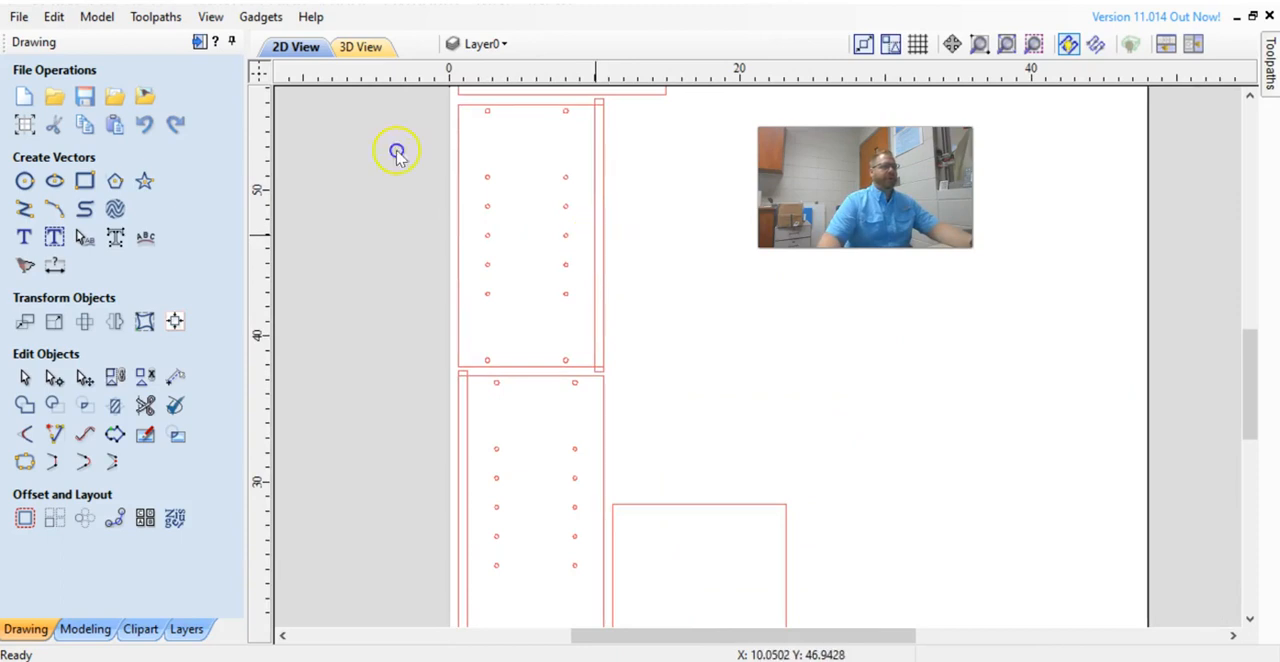
{"action": "left_click", "coordinate": [596, 240]}
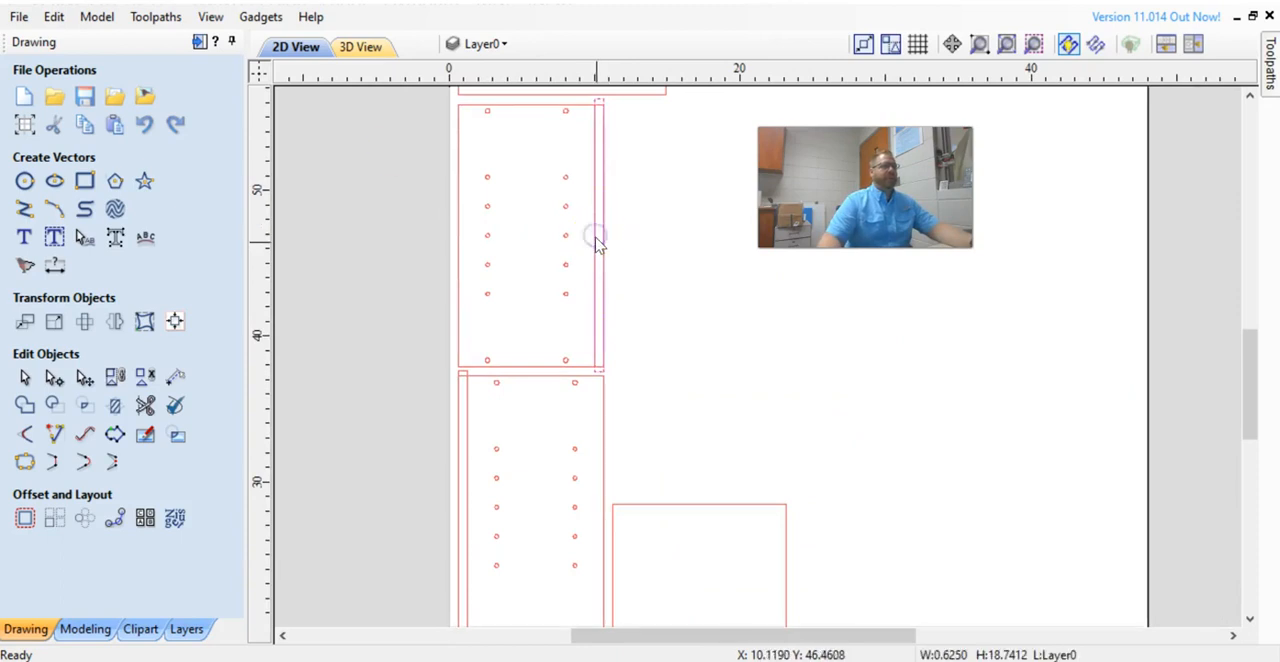
{"action": "left_click", "coordinate": [464, 464], "text": "shift"}
{"action": "left_click", "coordinate": [1268, 45]}
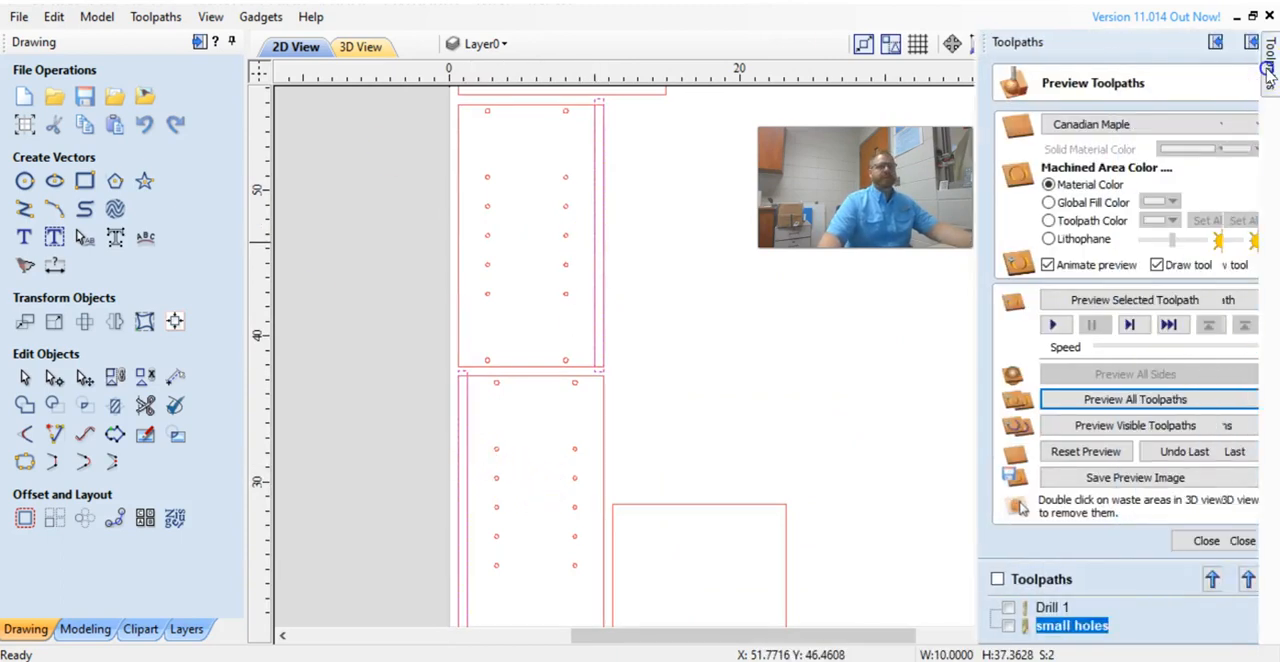
{"action": "left_click", "coordinate": [1212, 541]}
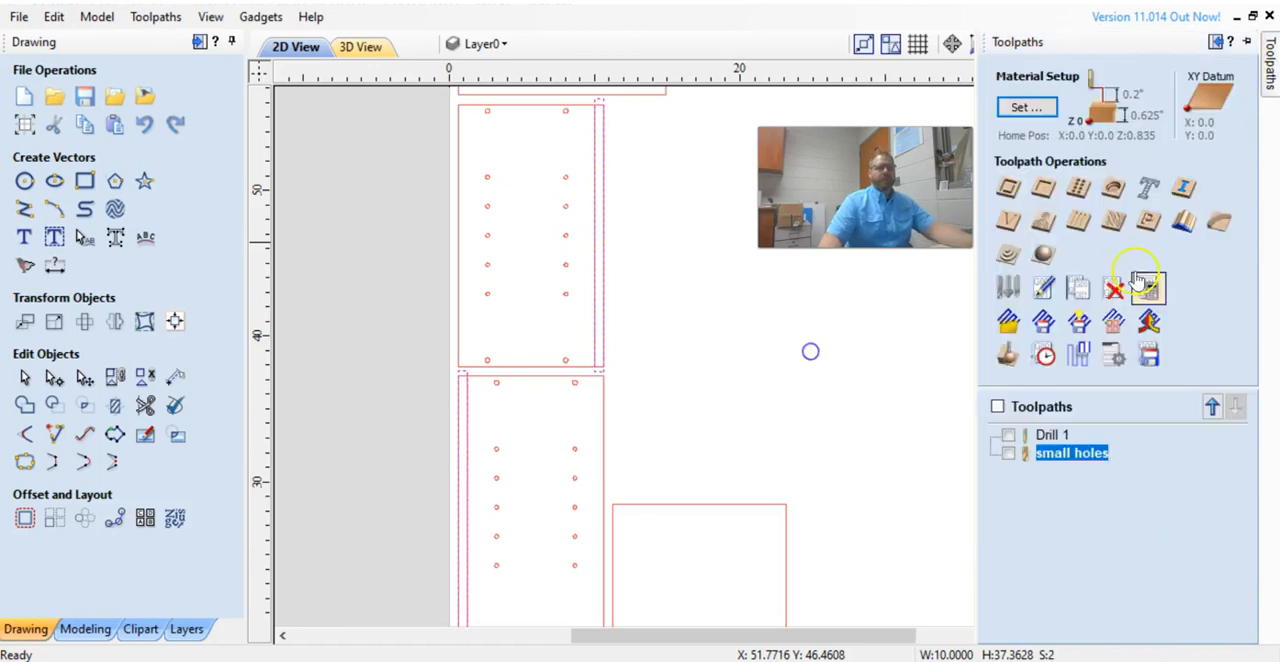
{"action": "left_click", "coordinate": [1044, 184]}
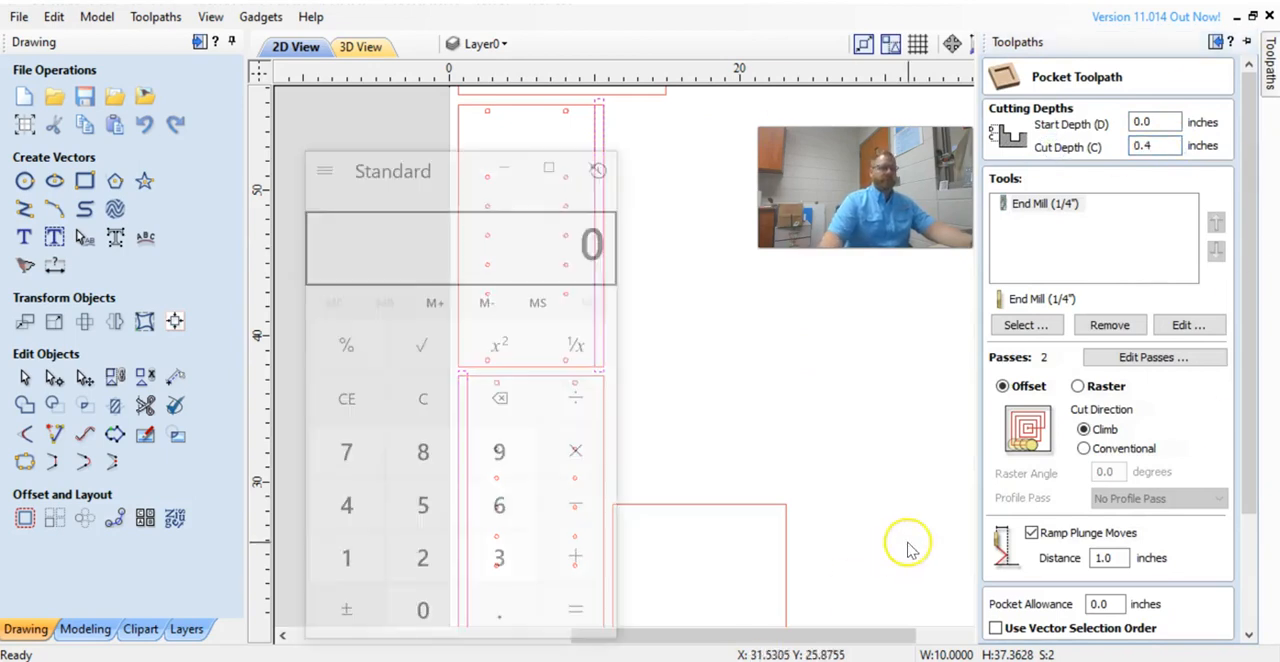
Switch to Calculator, compute 5 ÷ 16, and close it.
{"action": "left_click", "coordinate": [424, 519]}
{"action": "left_click", "coordinate": [552, 438]}
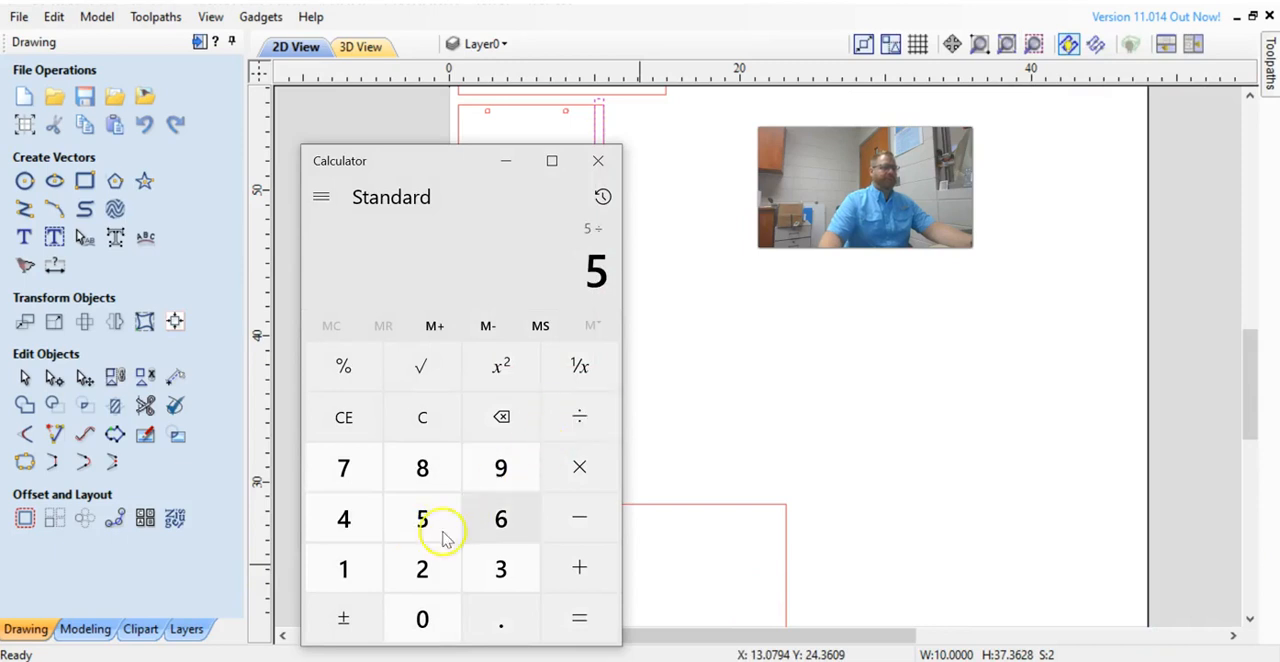
{"action": "left_click", "coordinate": [357, 577]}
{"action": "left_click", "coordinate": [486, 523]}
{"action": "left_click", "coordinate": [582, 620]}
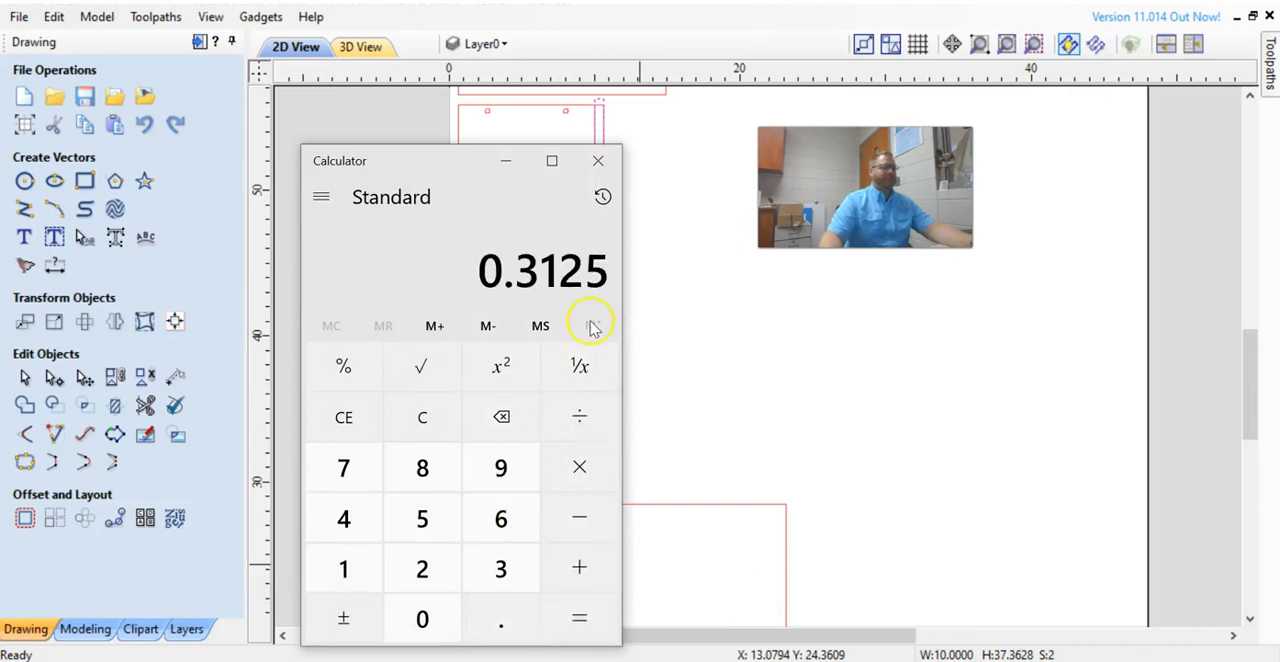
{"action": "left_click", "coordinate": [598, 160]}
Set the pocket's cut depth to 0.3125 inches.
{"action": "mouse_move", "coordinate": [1272, 100]}
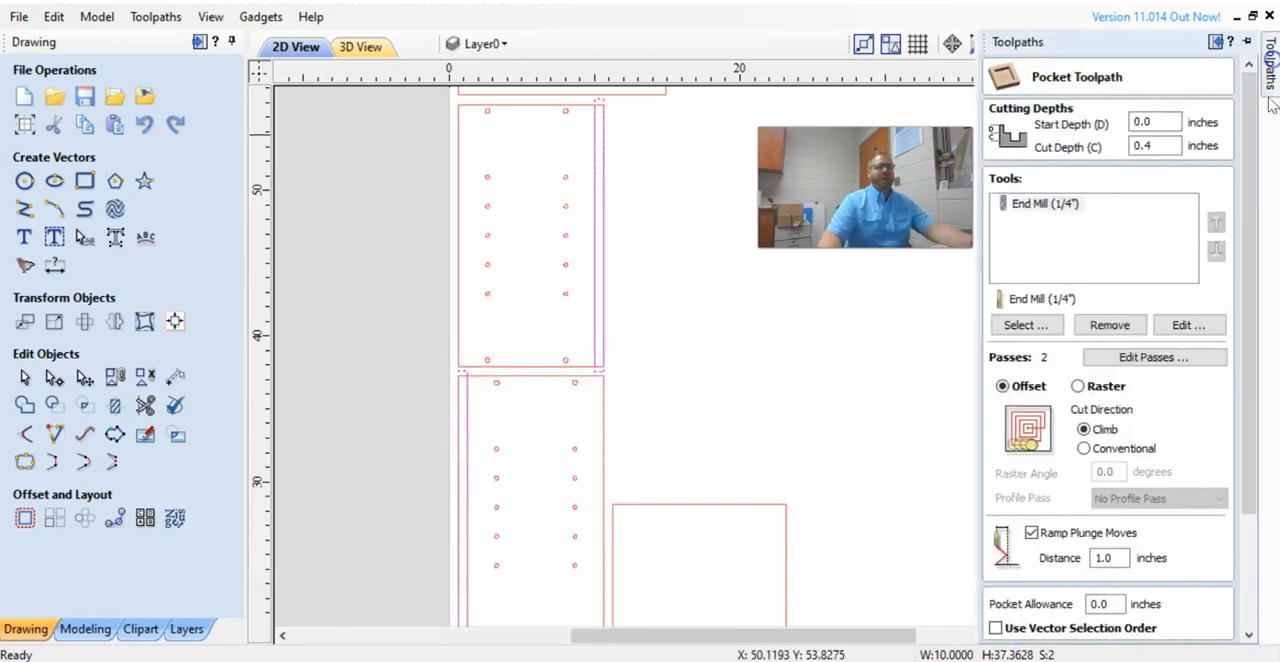
{"action": "double_click", "coordinate": [1160, 145]}
{"action": "type", "text": "0.31025"}
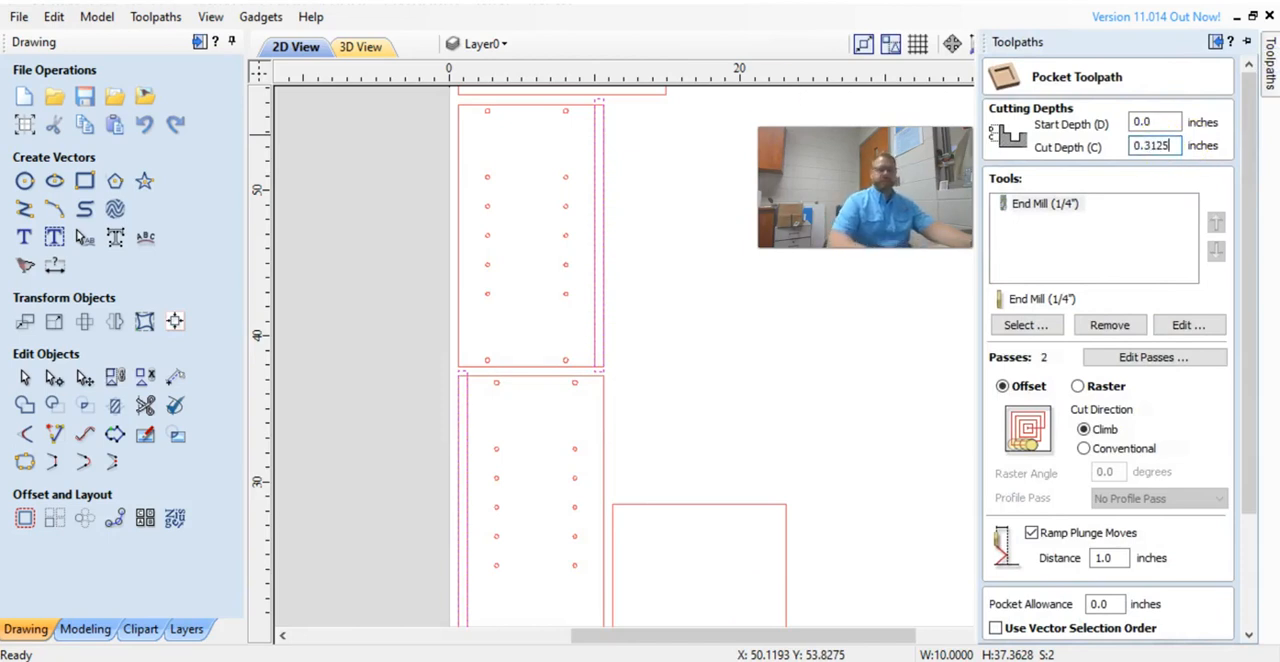
Replace the pocket toolpath's 1/4" end mill with the 3/8" end mill from the tool database.
{"action": "left_click", "coordinate": [1076, 205]}
{"action": "left_click", "coordinate": [1110, 325]}
{"action": "left_click", "coordinate": [1024, 325]}
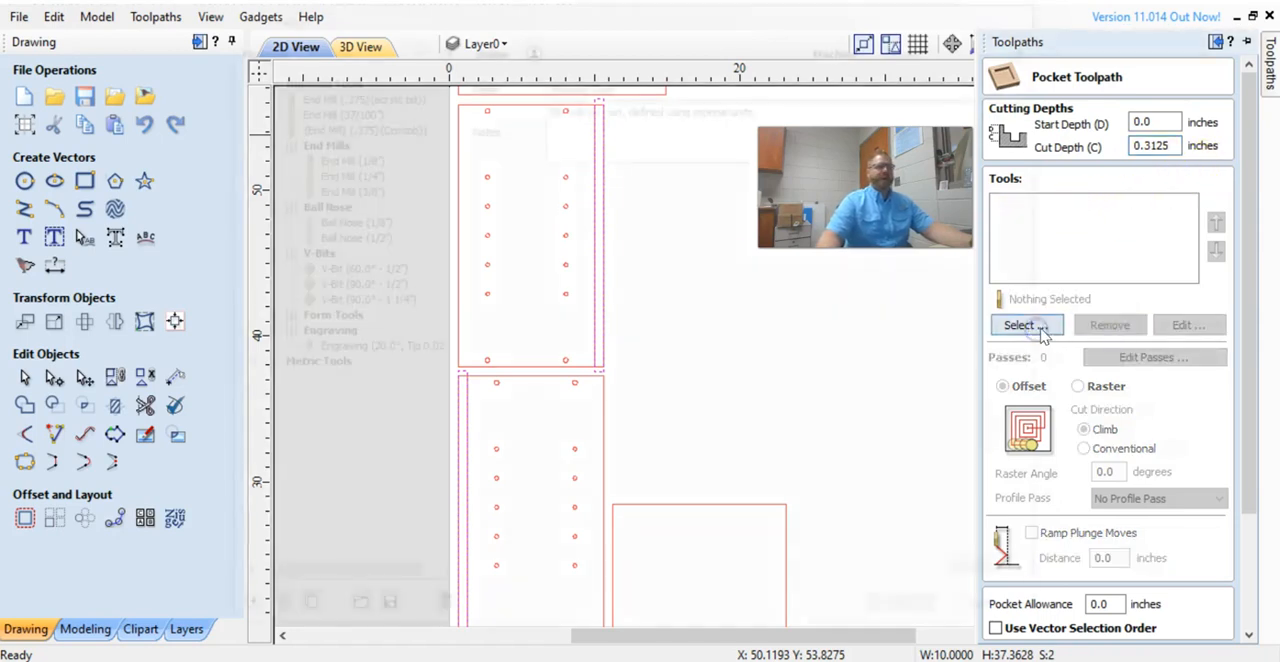
{"action": "left_click", "coordinate": [346, 191]}
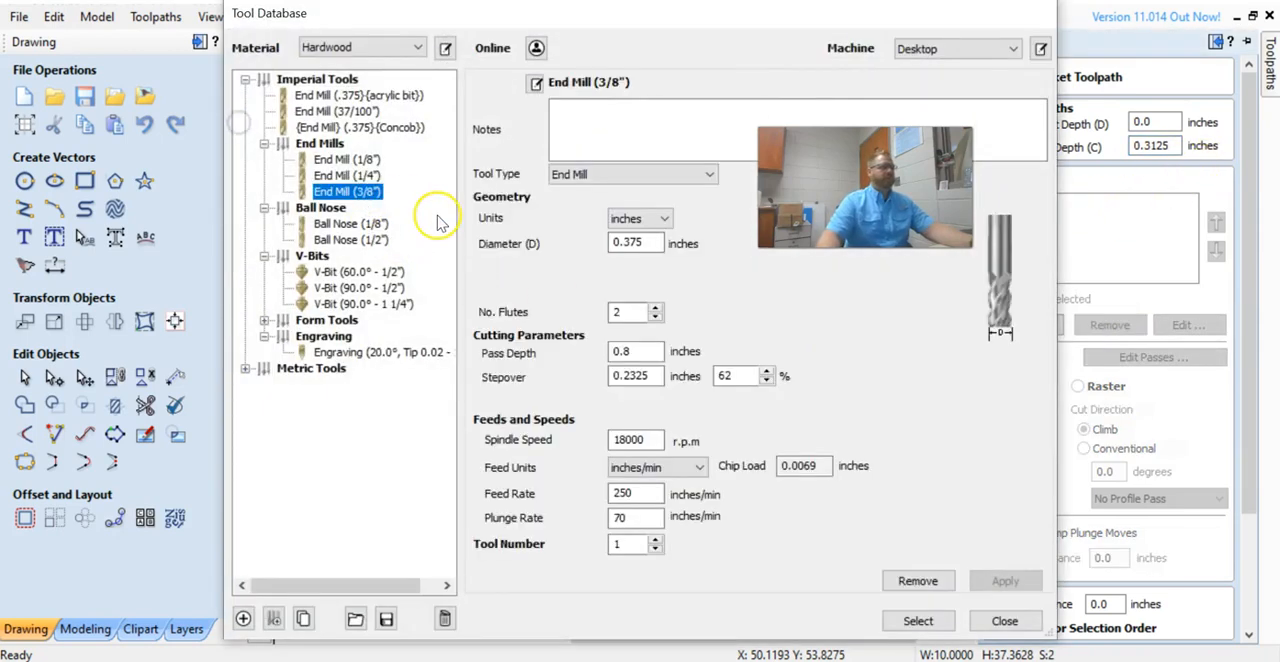
{"action": "left_click", "coordinate": [917, 621]}
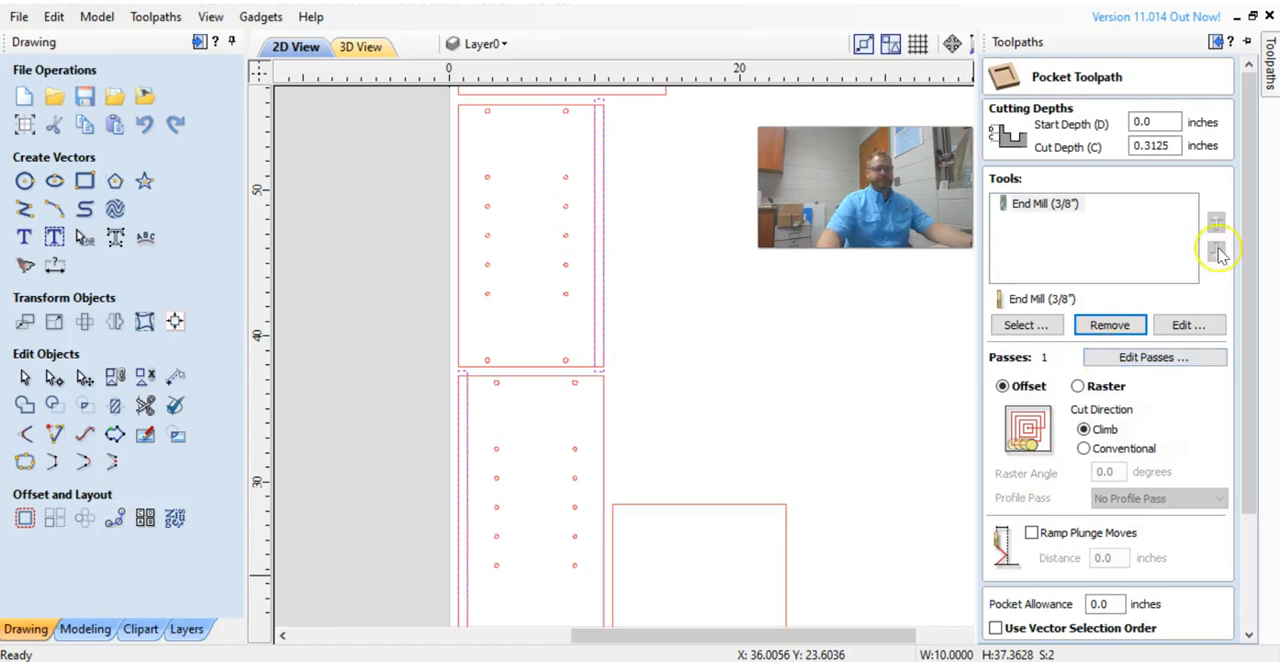
Enable ramp plunge moves with a 1 inch distance, name the pocket toolpath rabbet, and calculate it.
{"action": "left_click_drag", "start_coordinate": [1248, 238], "coordinate": [1236, 385]}
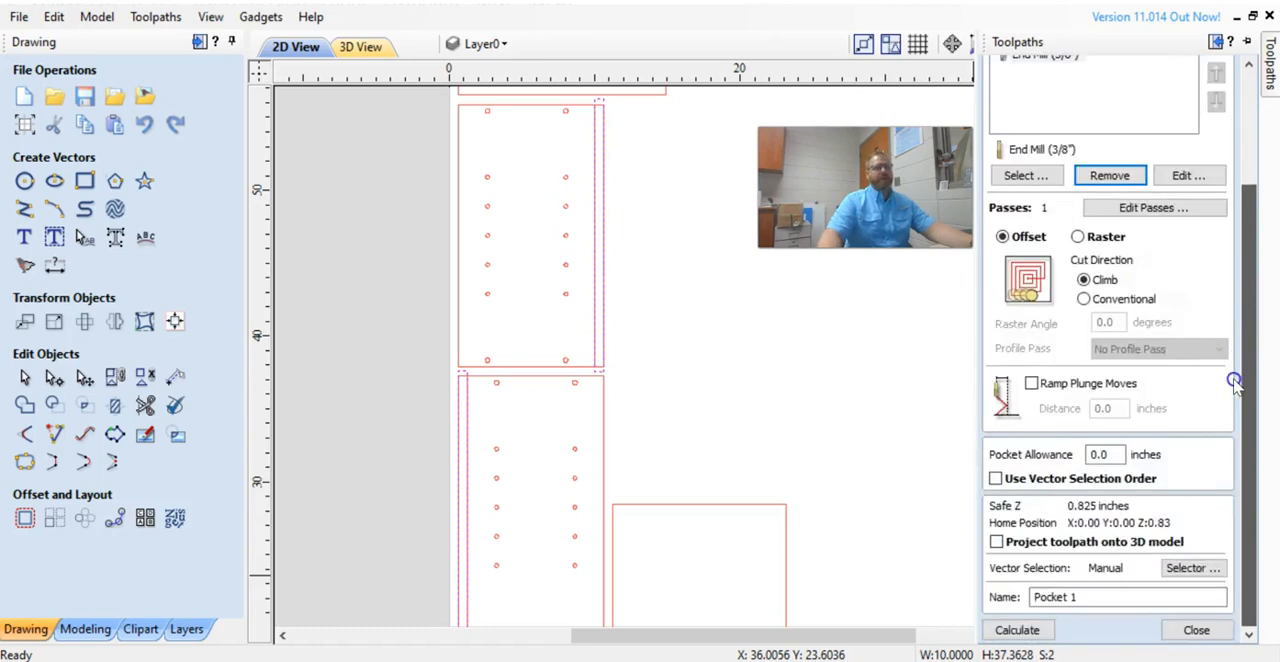
{"action": "left_click", "coordinate": [1031, 383]}
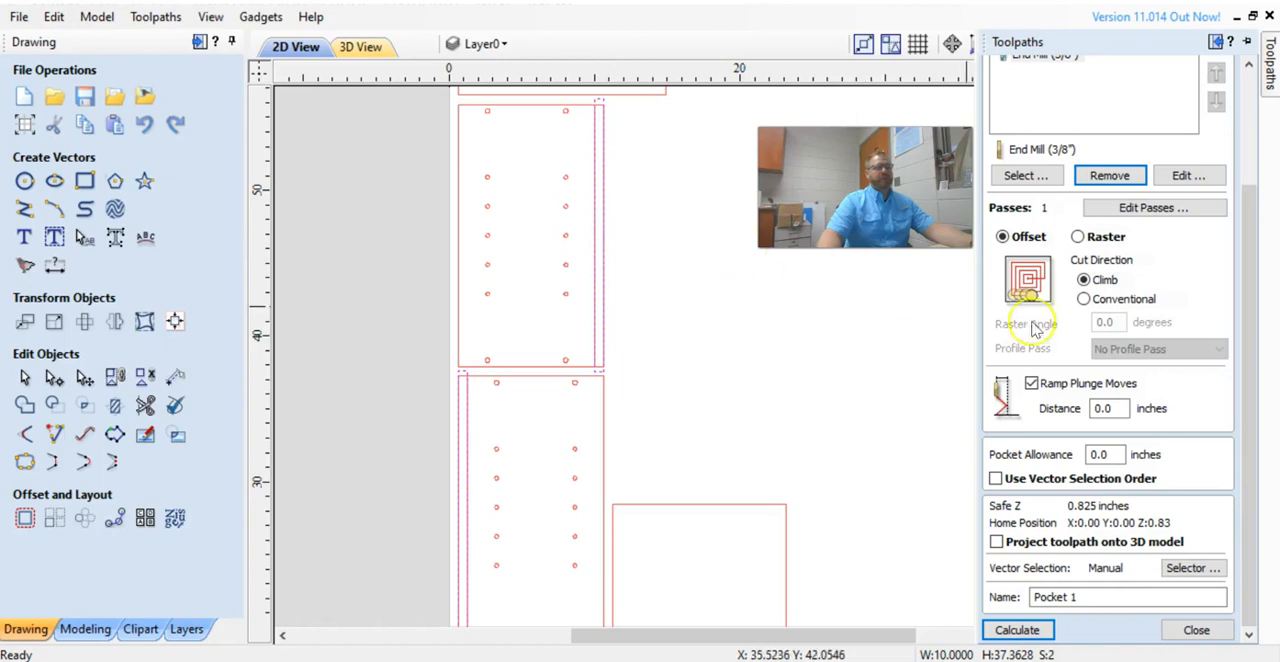
{"action": "left_click_drag", "start_coordinate": [1089, 597], "coordinate": [901, 600]}
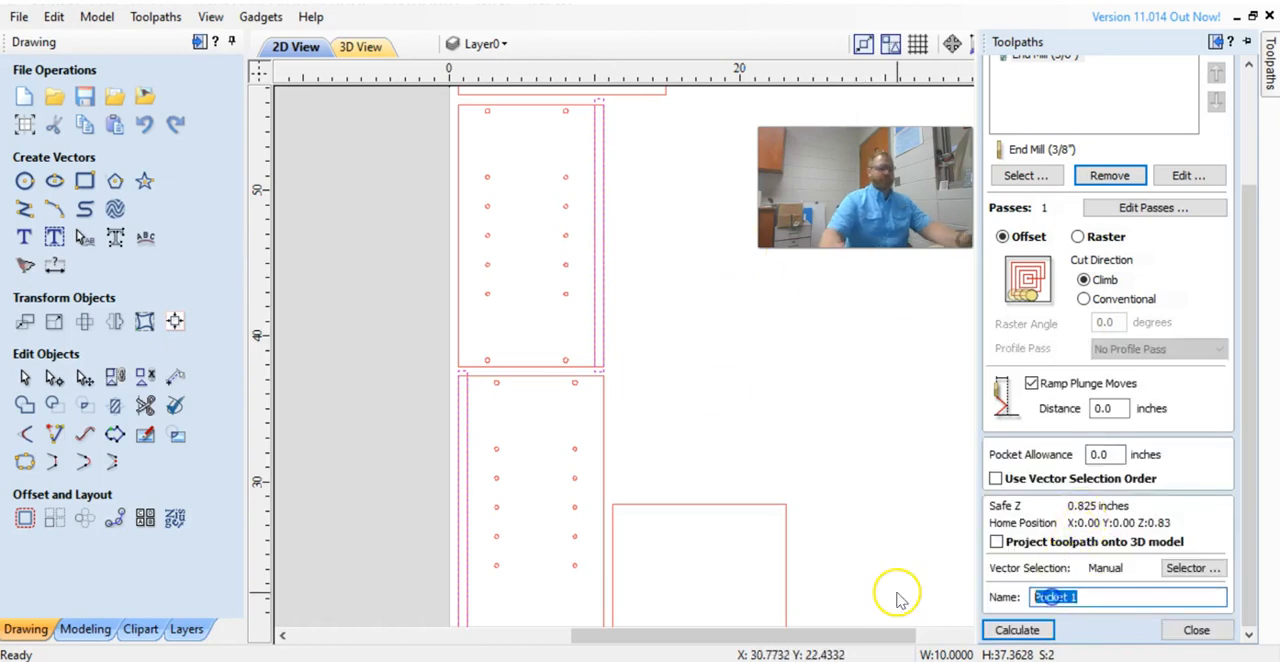
{"action": "type", "text": "rabbet"}
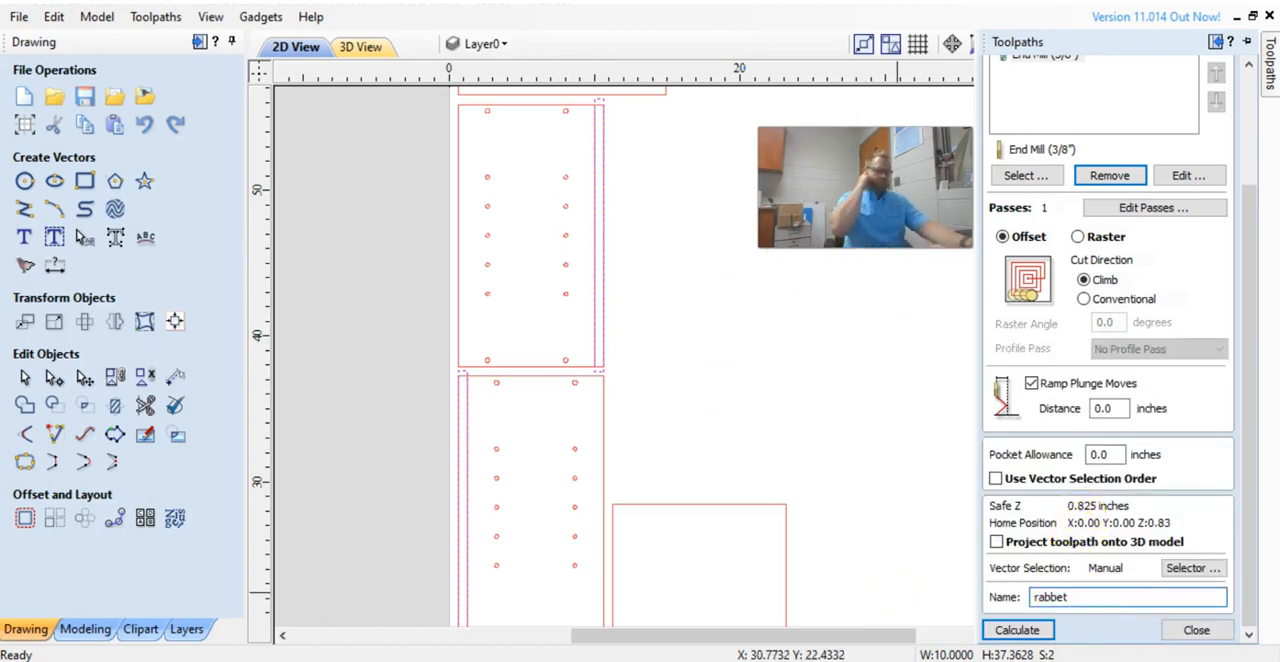
{"action": "left_click_drag", "start_coordinate": [1112, 408], "coordinate": [1062, 415]}
{"action": "type", "text": "1"}
{"action": "left_click", "coordinate": [1050, 632]}
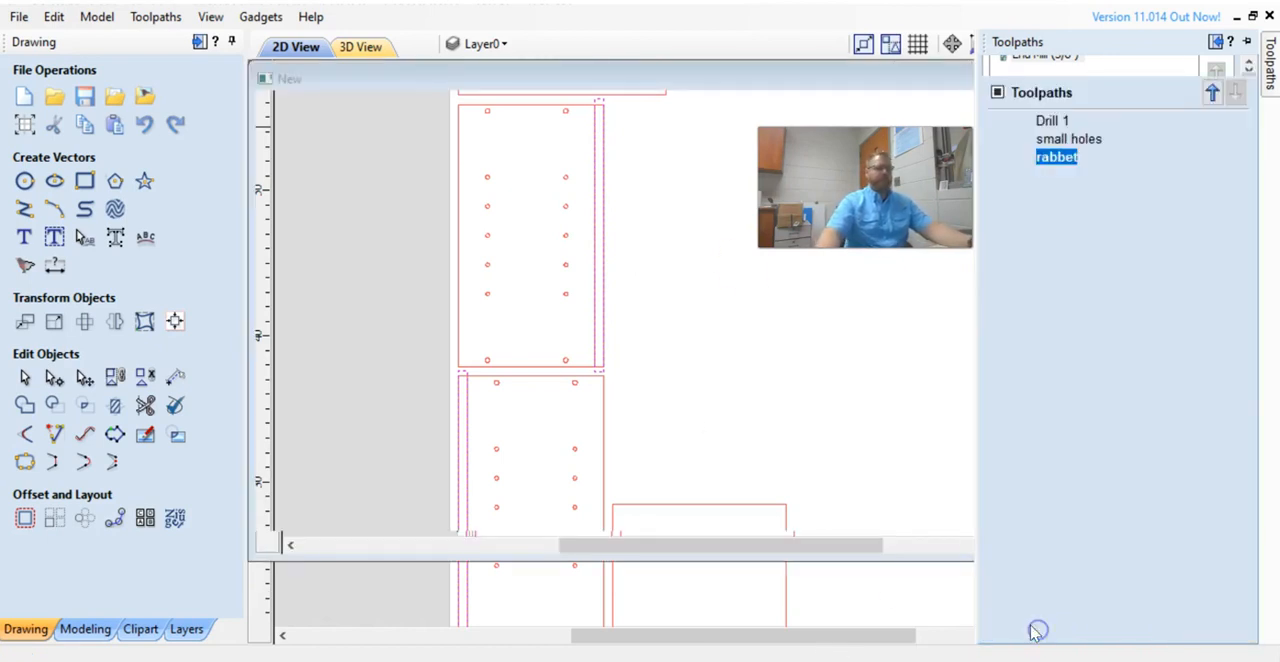
Examine the calculated toolpaths in the 3D and 2D views, zooming toward the upper panels with large holes.
{"action": "scroll", "coordinate": [586, 229], "scroll_direction": "up", "scroll_amount": 3}
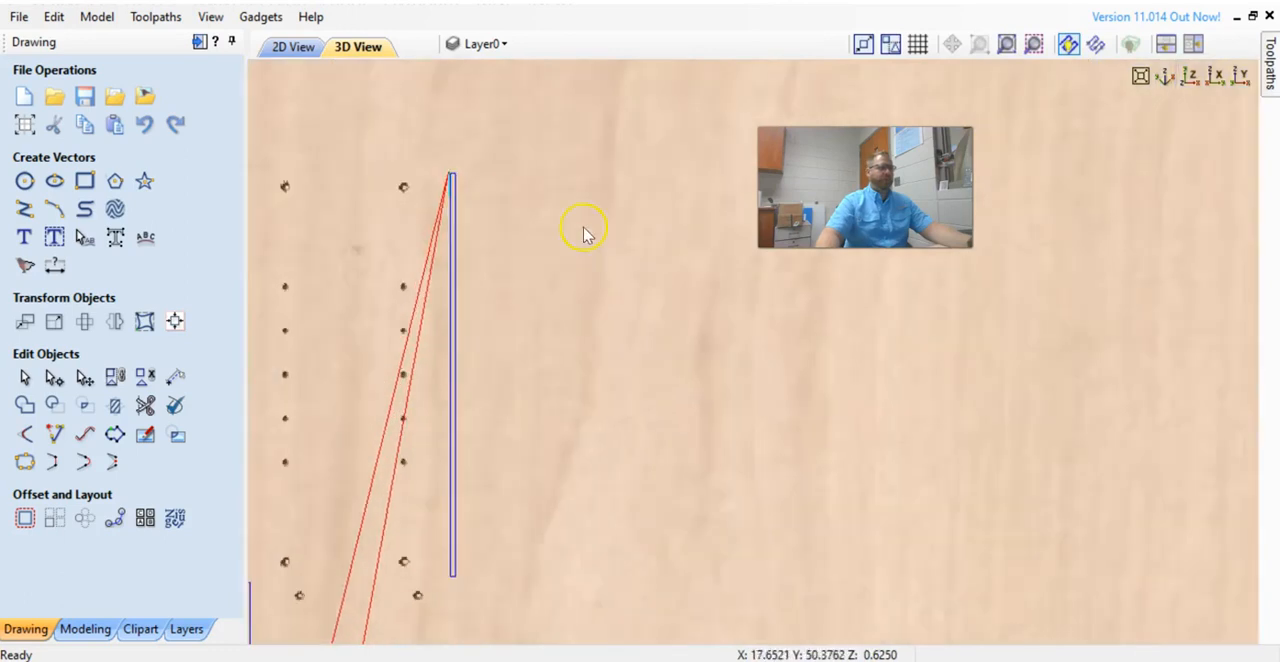
{"action": "scroll", "coordinate": [449, 292], "scroll_direction": "down", "scroll_amount": 1}
{"action": "scroll", "coordinate": [449, 292], "scroll_direction": "down", "scroll_amount": 3}
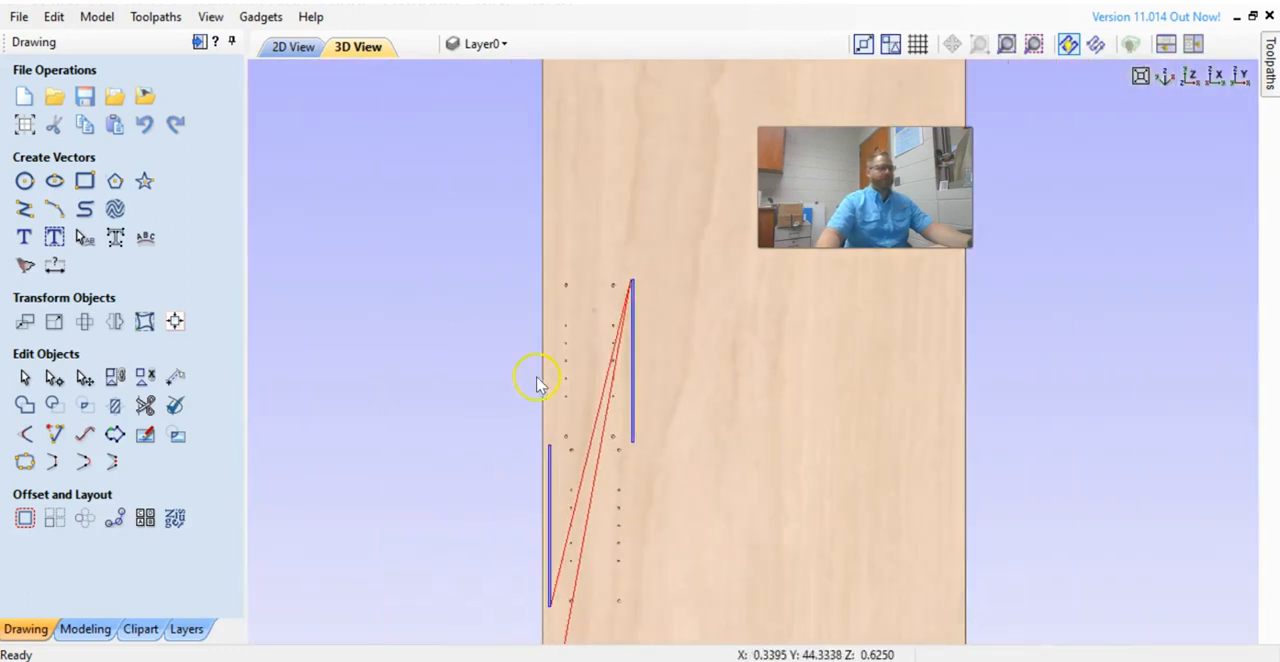
{"action": "key", "text": "F2"}
{"action": "scroll", "coordinate": [607, 341], "scroll_direction": "down", "scroll_amount": 1}
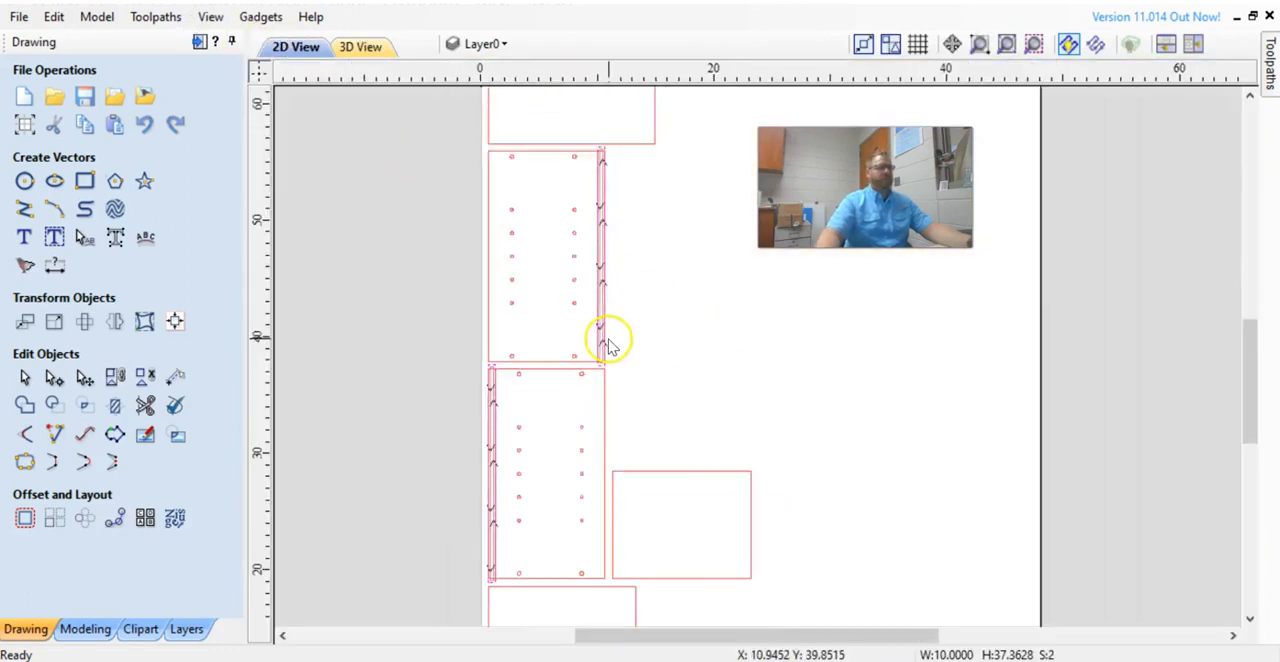
{"action": "middle_click_drag", "start_coordinate": [749, 363], "coordinate": [729, 384]}
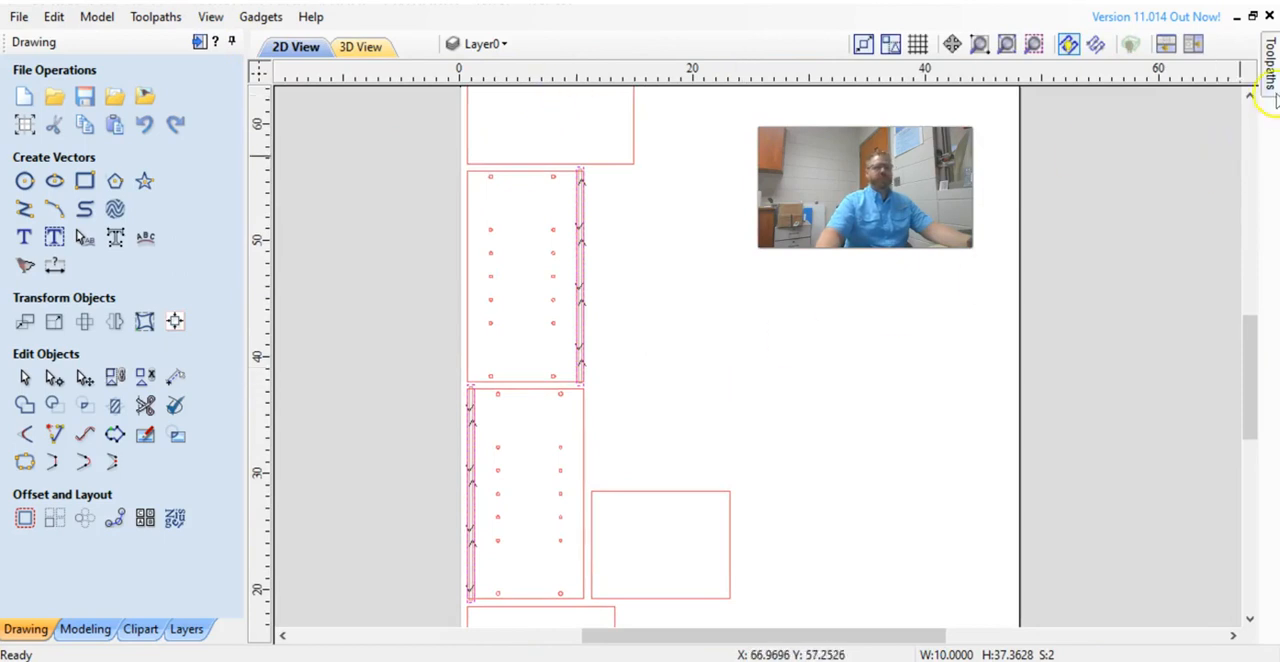
{"action": "mouse_move", "coordinate": [1268, 92]}
{"action": "left_click", "coordinate": [997, 580]}
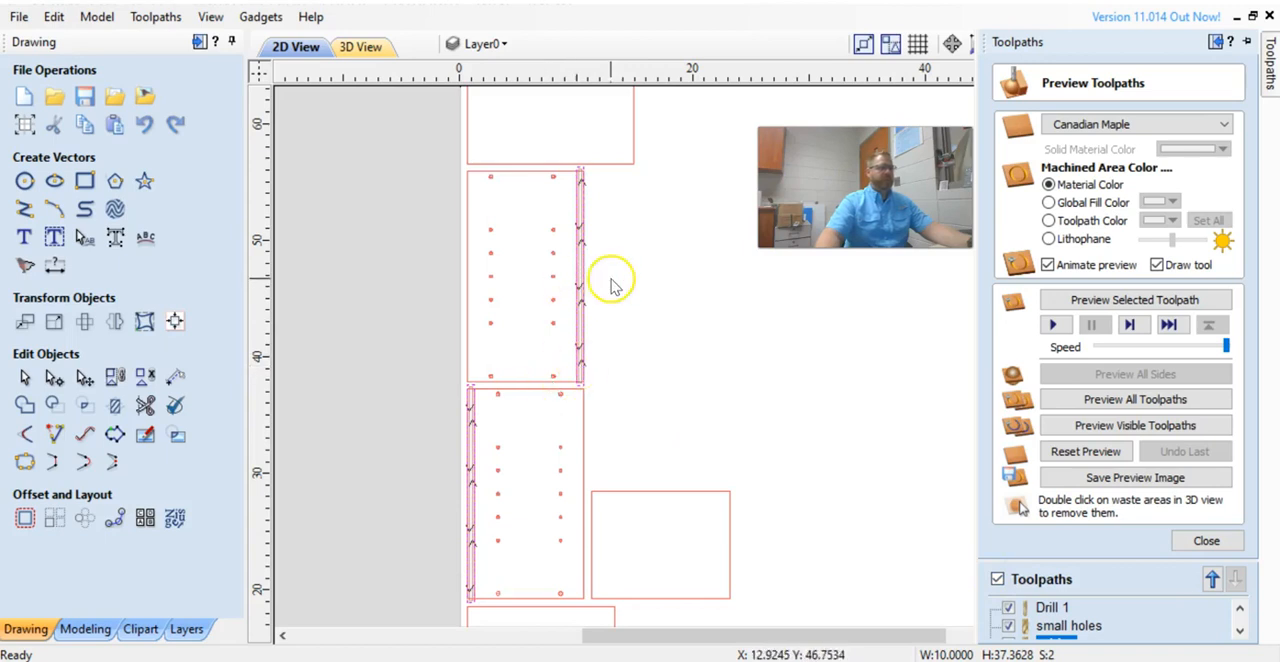
{"action": "middle_click_drag", "start_coordinate": [656, 263], "coordinate": [637, 594]}
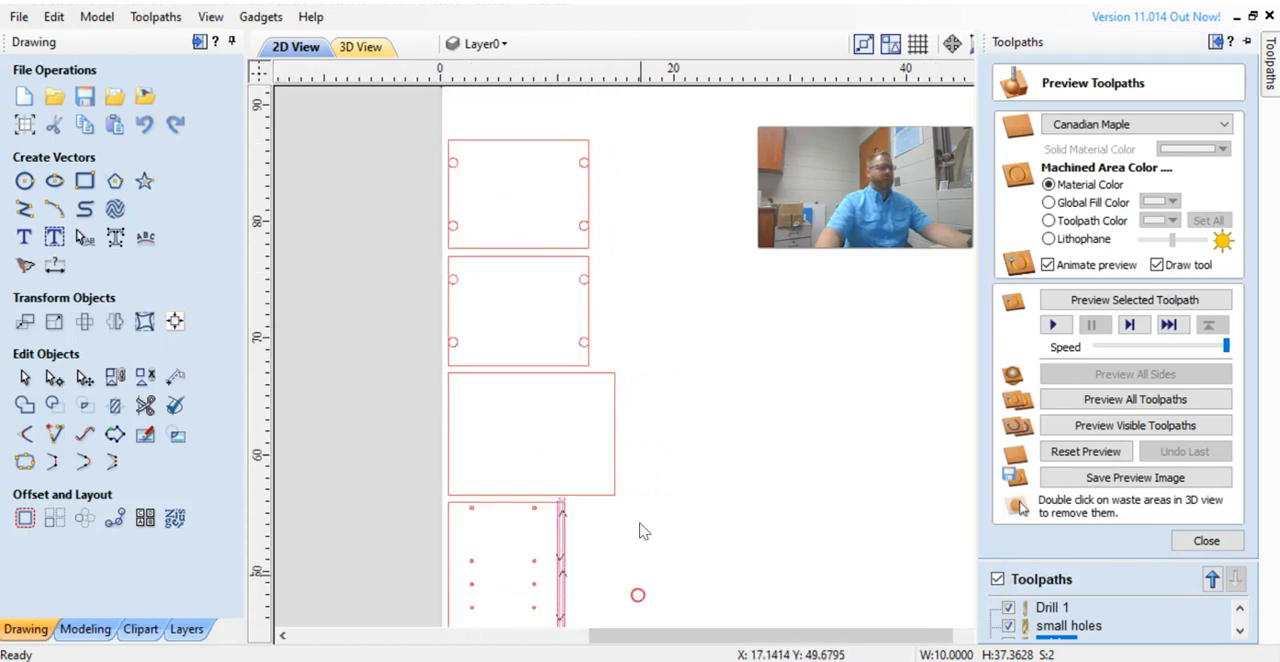
{"action": "scroll", "coordinate": [488, 177], "scroll_direction": "up", "scroll_amount": 1}
{"action": "scroll", "coordinate": [490, 183], "scroll_direction": "up", "scroll_amount": 1}
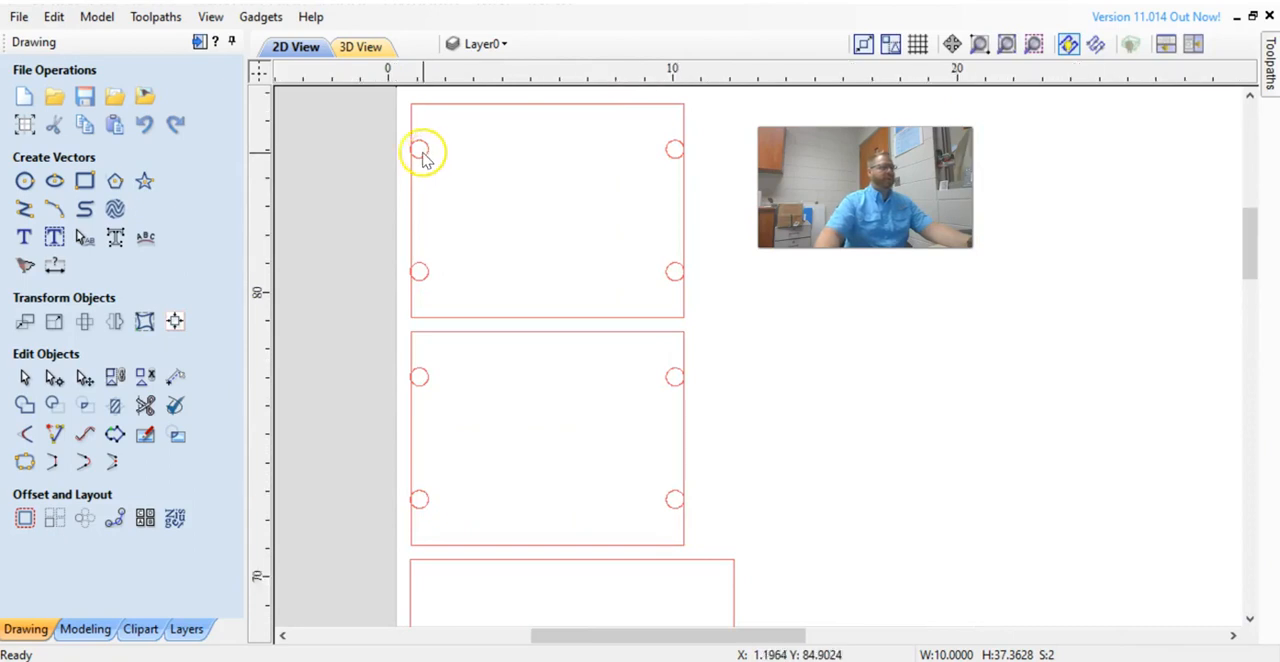
{"action": "scroll", "coordinate": [423, 151], "scroll_direction": "up", "scroll_amount": 2}
Select the large connector holes on the upper panels.
{"action": "left_click", "coordinate": [413, 170]}
{"action": "scroll", "coordinate": [396, 160], "scroll_direction": "up", "scroll_amount": 3}
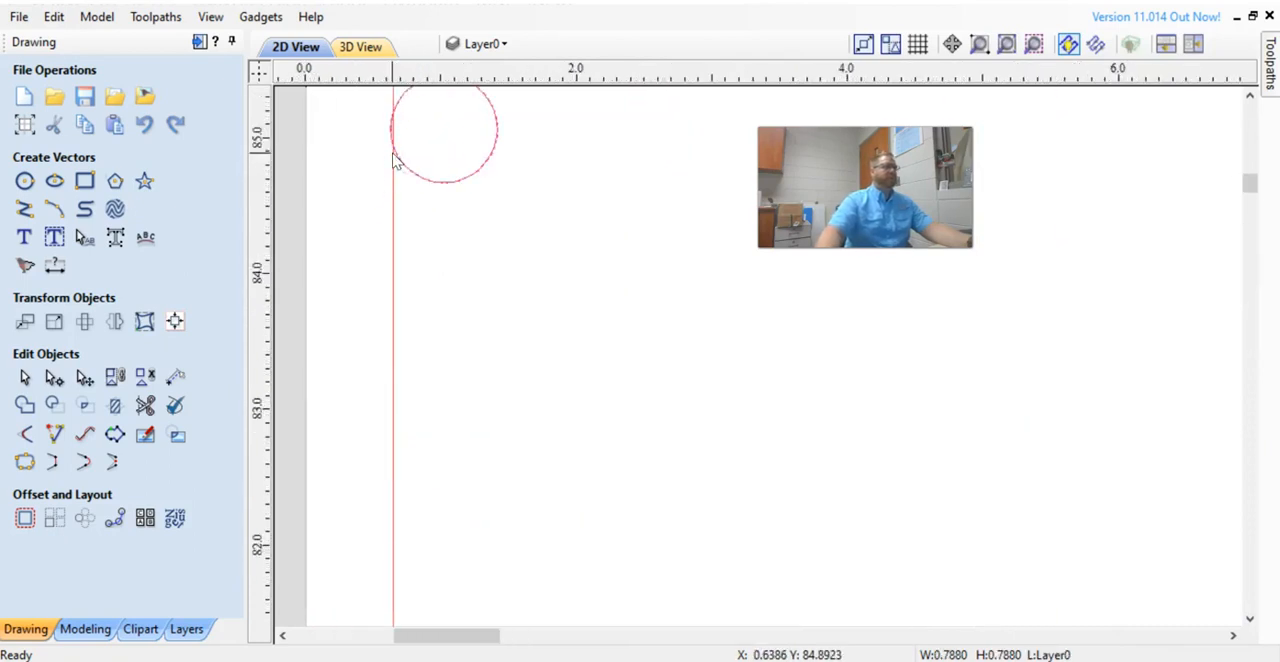
{"action": "scroll", "coordinate": [420, 235], "scroll_direction": "down", "scroll_amount": 3}
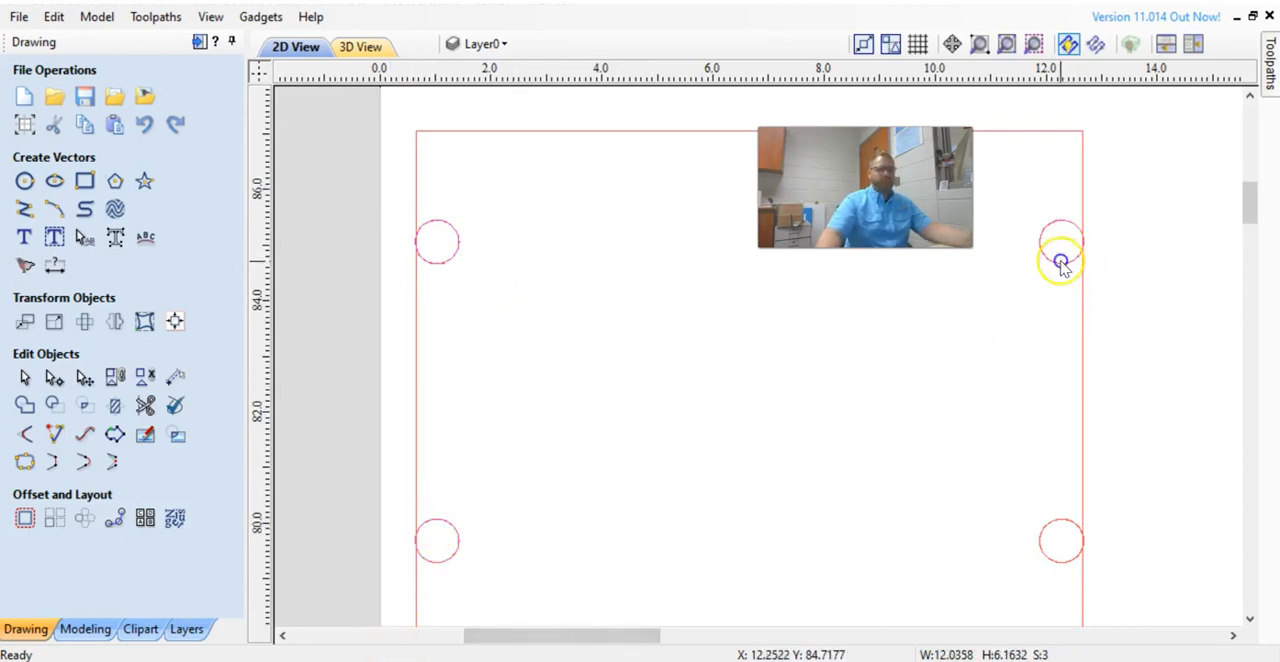
{"action": "mouse_move", "coordinate": [1249, 191]}
{"action": "left_mouse_down"}
{"action": "mouse_move", "coordinate": [1249, 271]}
{"action": "mouse_move", "coordinate": [1250, 238]}
{"action": "left_mouse_up"}
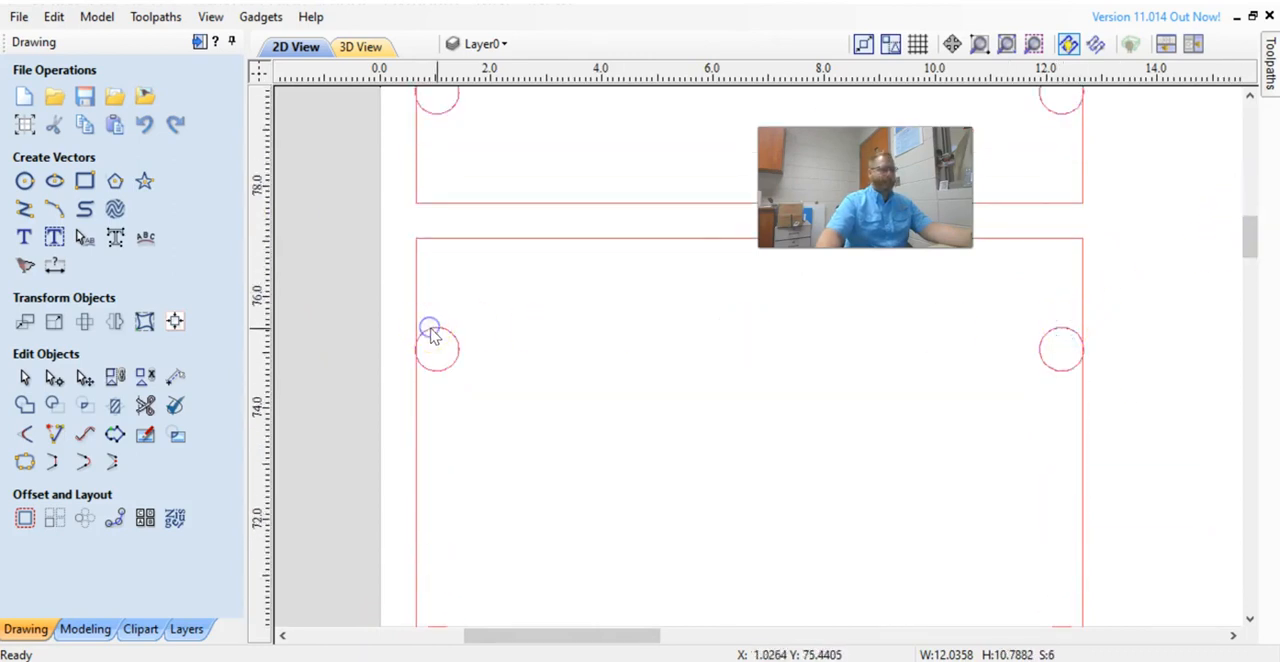
{"action": "left_click_drag", "start_coordinate": [1240, 250], "coordinate": [1247, 268]}
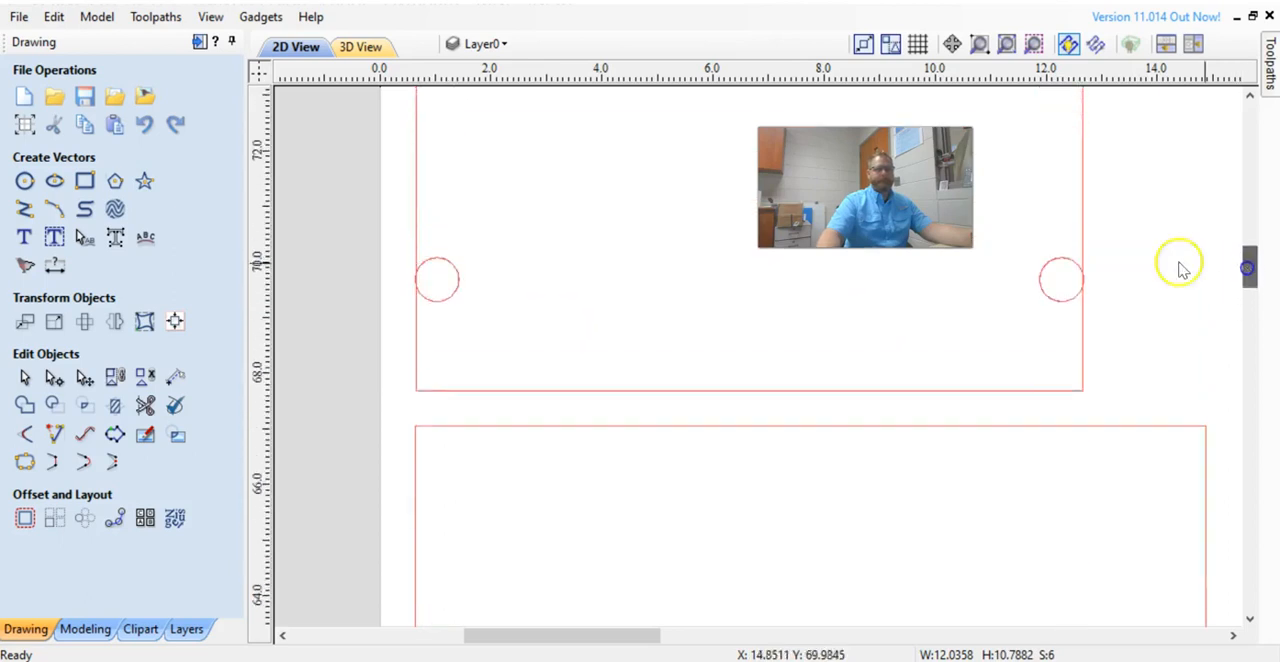
{"action": "left_click", "coordinate": [1066, 262]}
{"action": "left_click", "coordinate": [459, 274]}
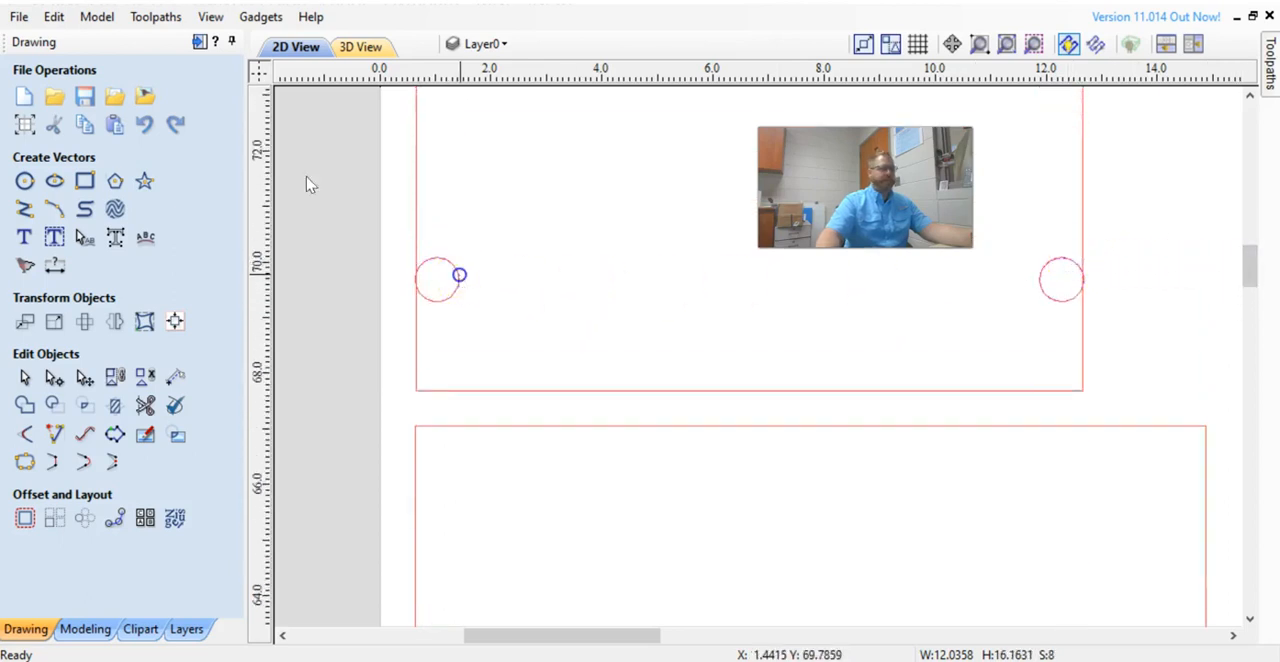
{"action": "left_click", "coordinate": [1270, 62]}
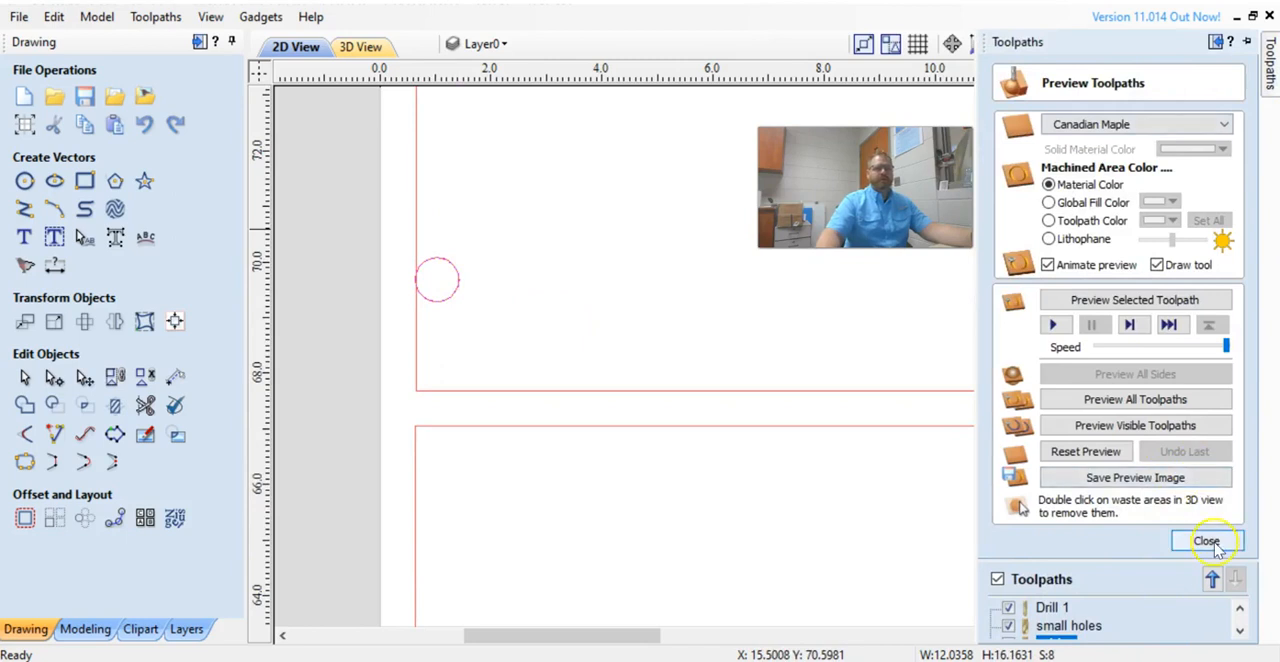
{"action": "left_click", "coordinate": [1210, 541]}
{"action": "left_click", "coordinate": [1008, 187]}
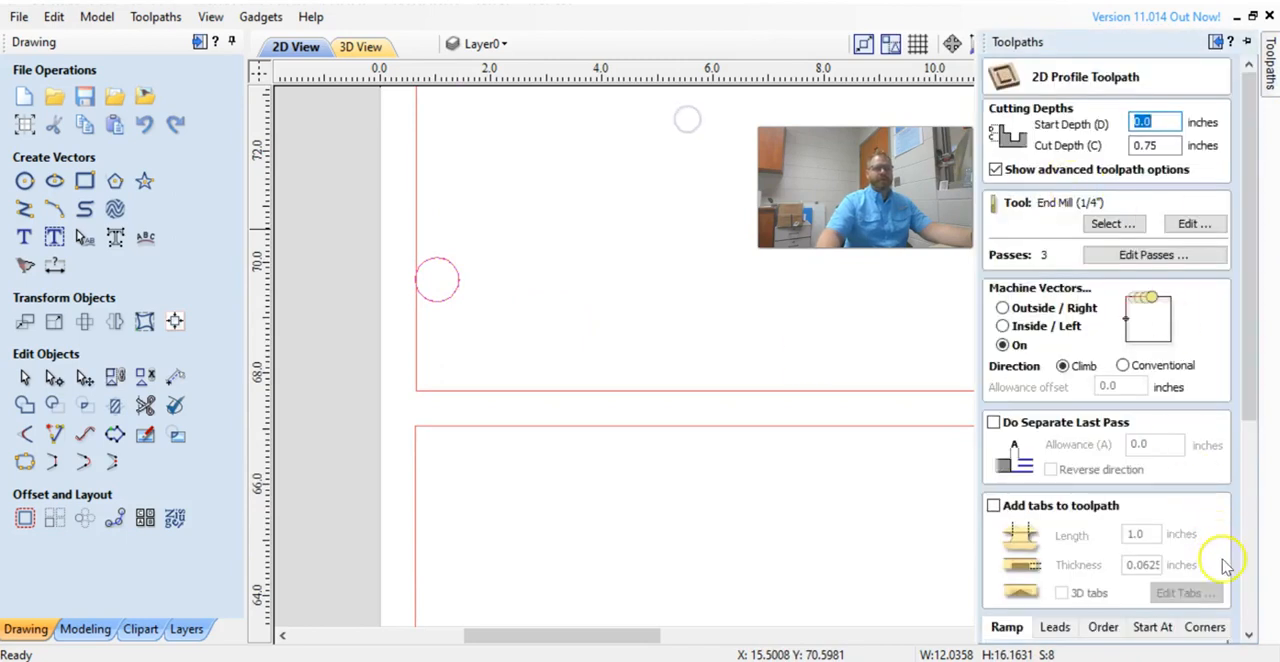
{"action": "left_click_drag", "start_coordinate": [1248, 418], "coordinate": [834, 451]}
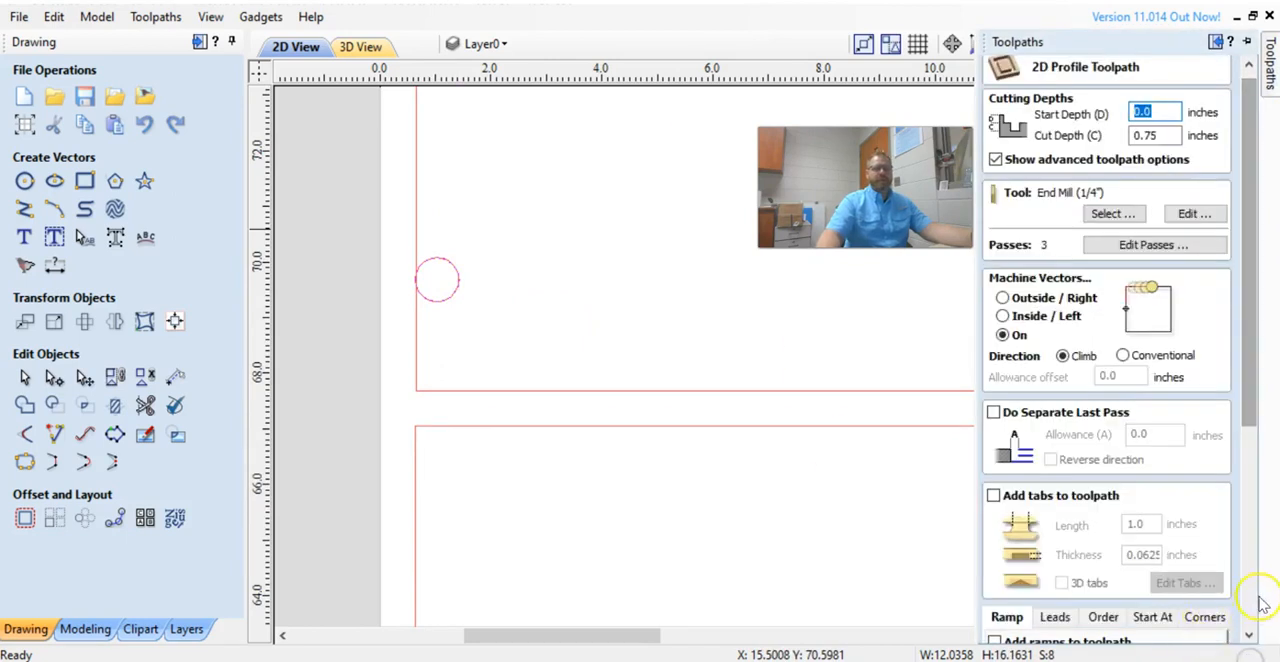
{"action": "left_click_drag", "start_coordinate": [1250, 410], "coordinate": [1249, 508]}
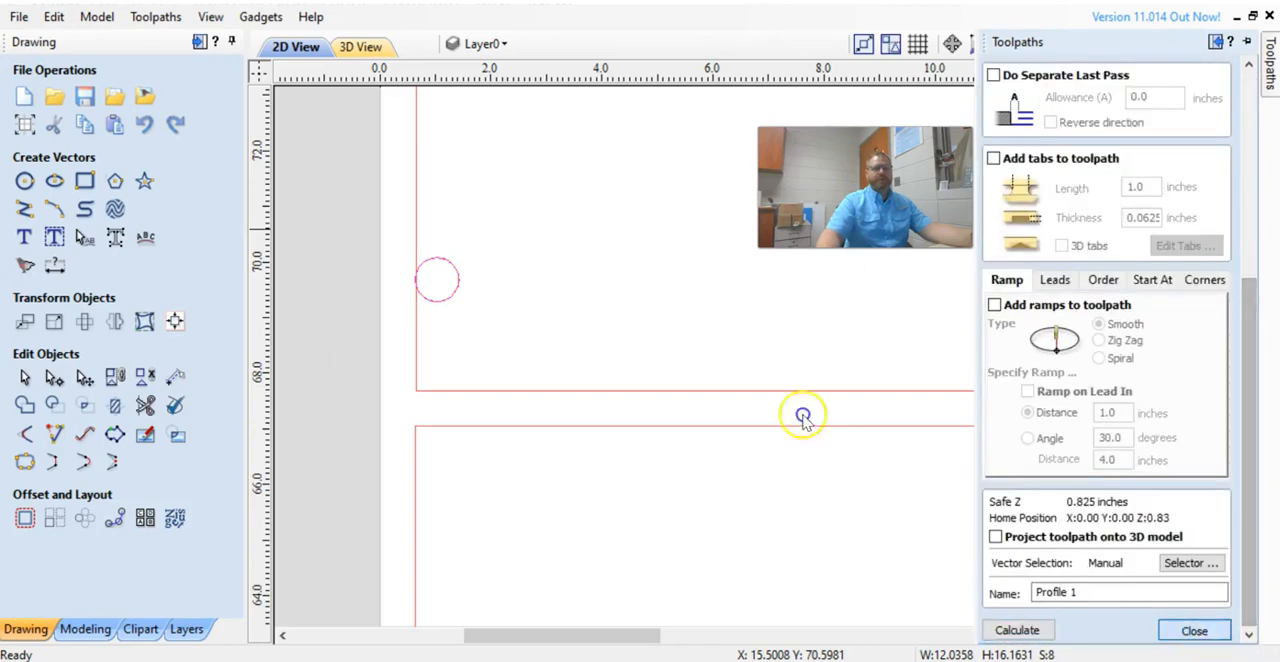
{"action": "left_click", "coordinate": [1200, 630]}
Start a new pocket toolpath and consult the 10 mm-to-inch conversion and connector drawing in the browser.
{"action": "left_click", "coordinate": [1048, 184]}
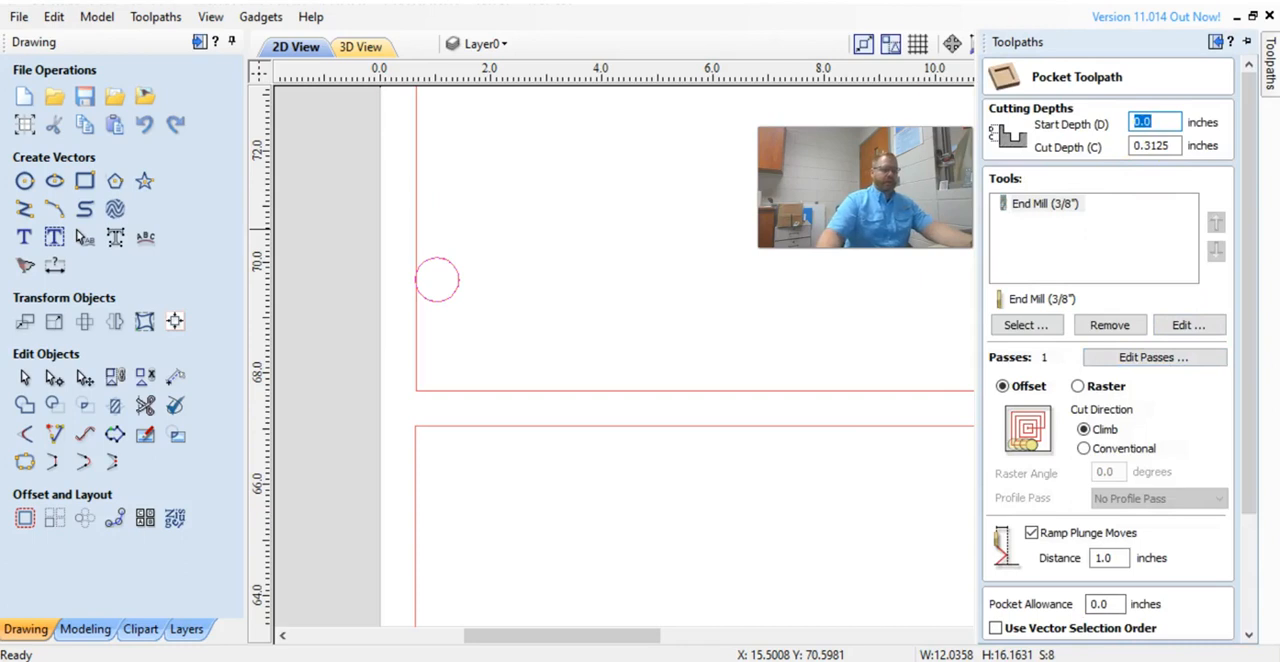
{"action": "key", "text": "alt+Tab"}
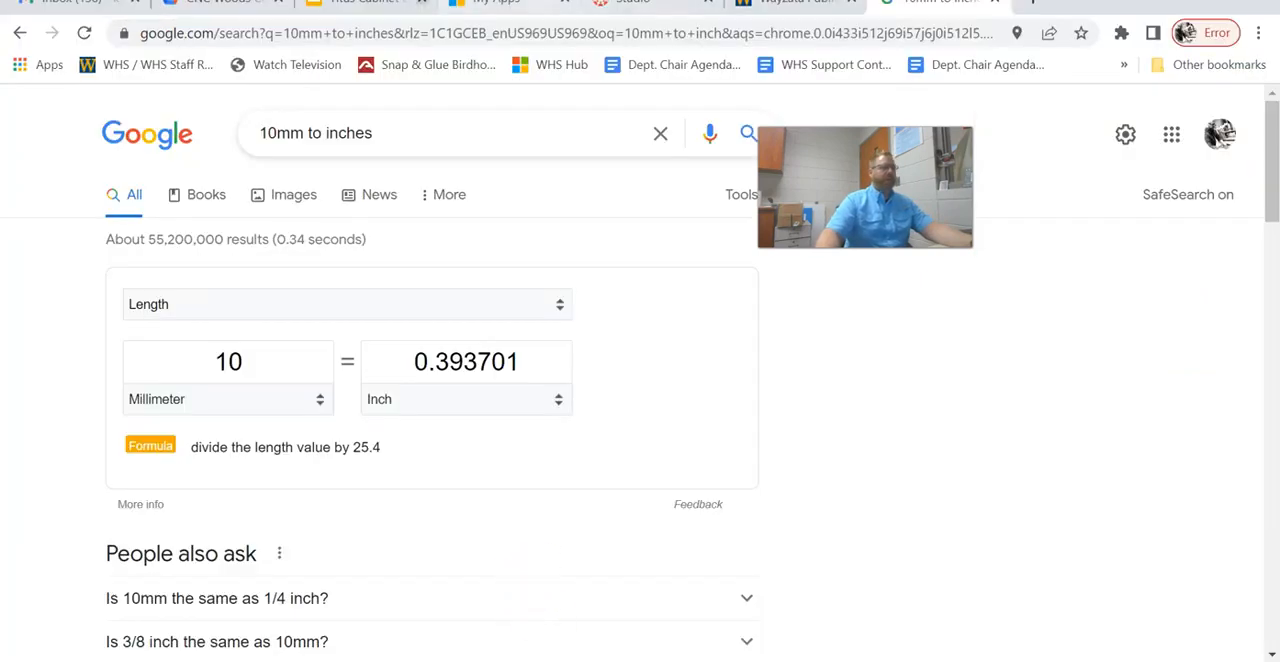
{"action": "left_click", "coordinate": [362, 2]}
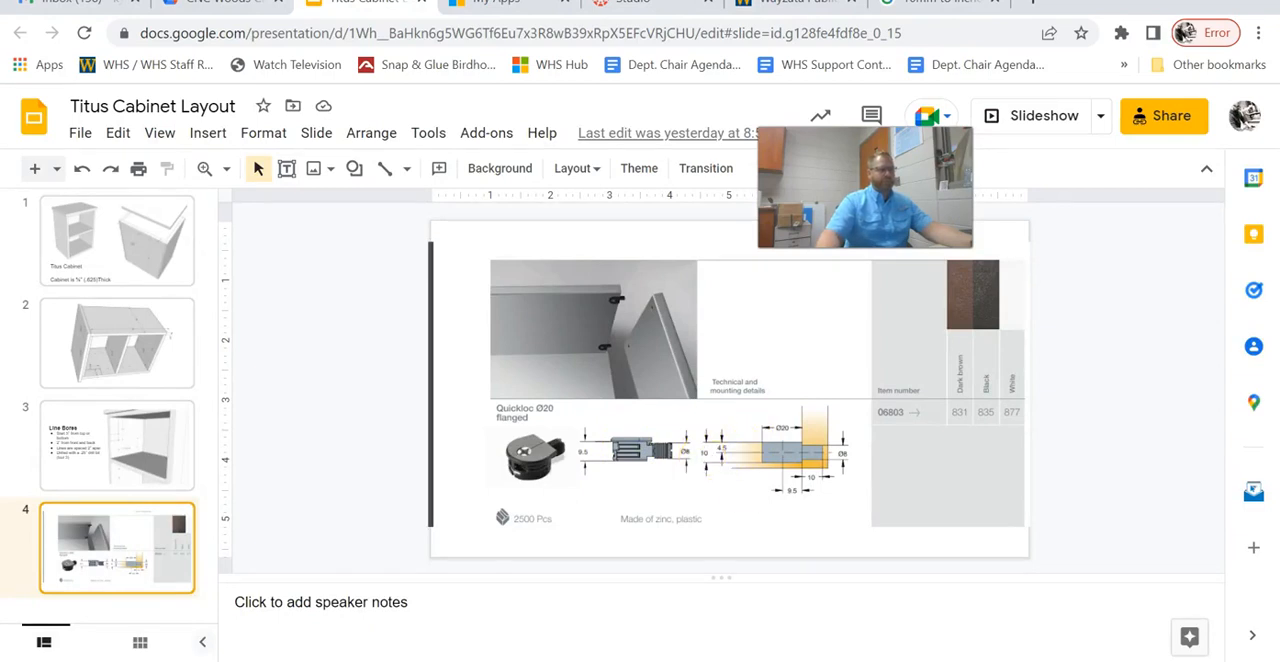
{"action": "key", "text": "alt+Tab"}
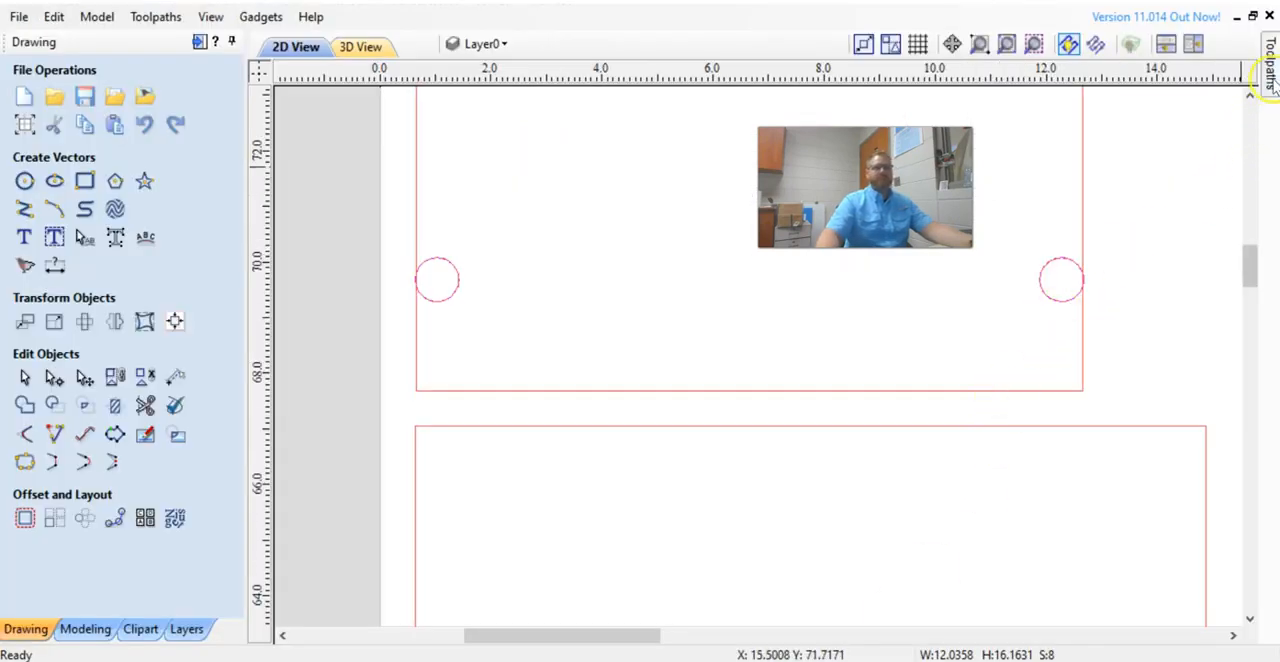
Set the pocket's cut depth to 0.4 inches, name it big holes, and calculate the toolpath.
{"action": "left_click", "coordinate": [1271, 80]}
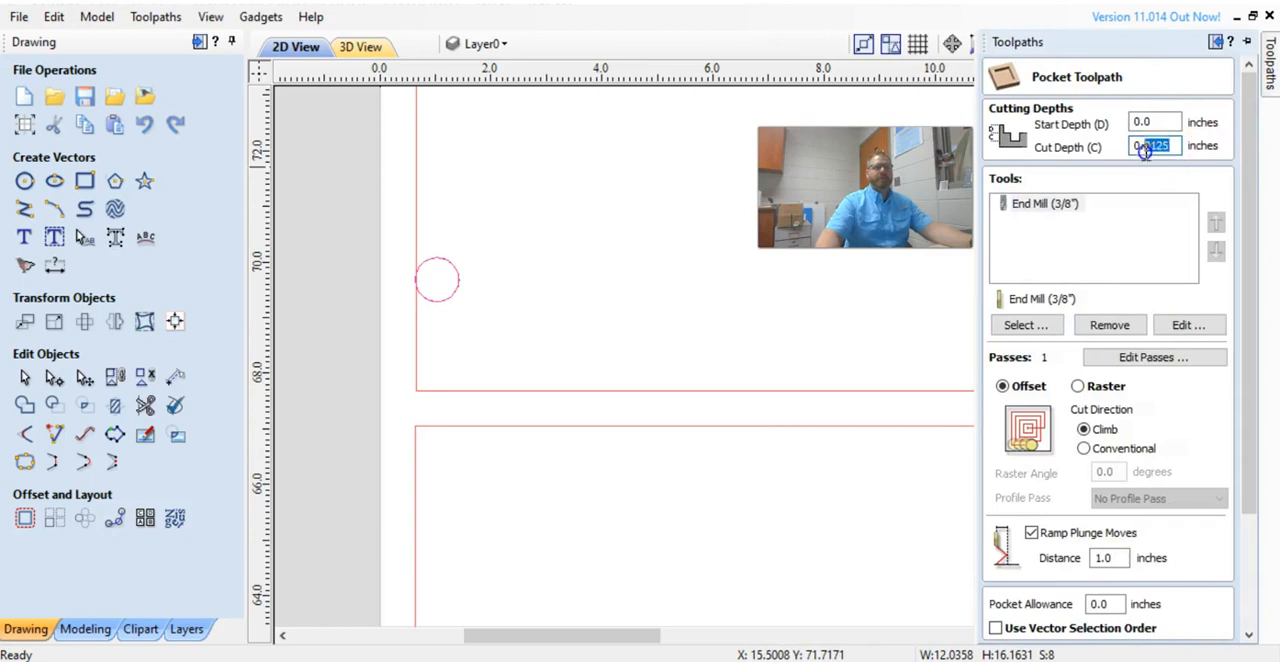
{"action": "type", "text": "0.4"}
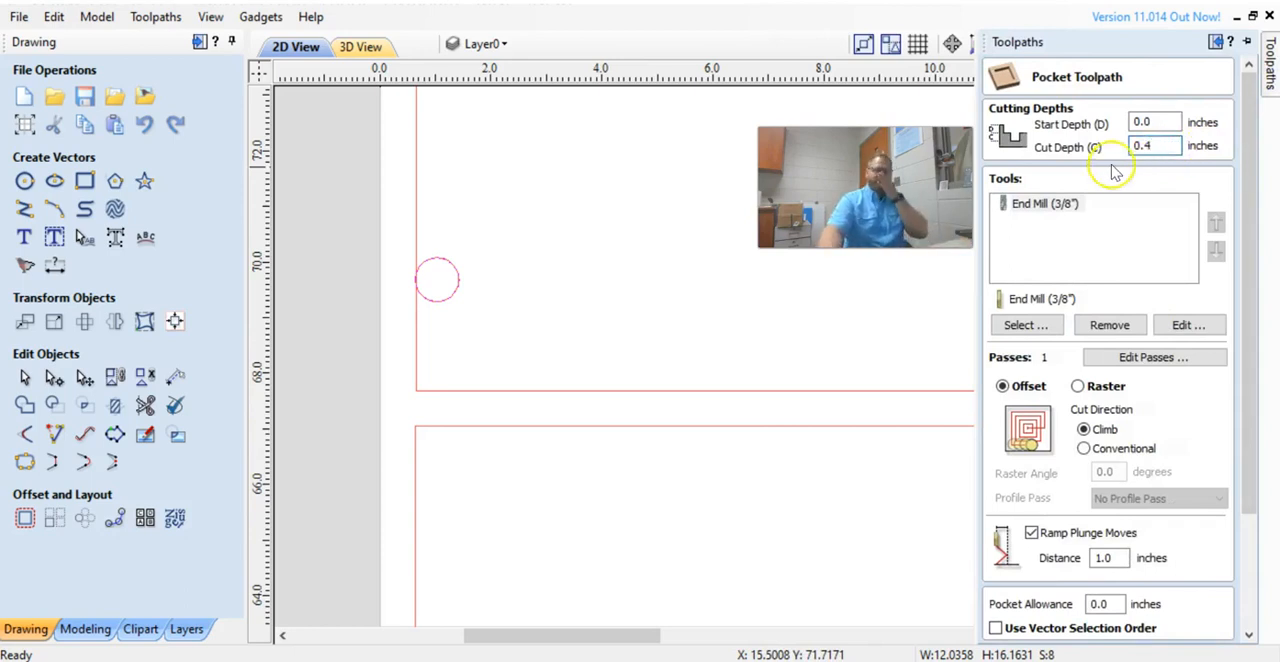
{"action": "left_click", "coordinate": [1066, 206]}
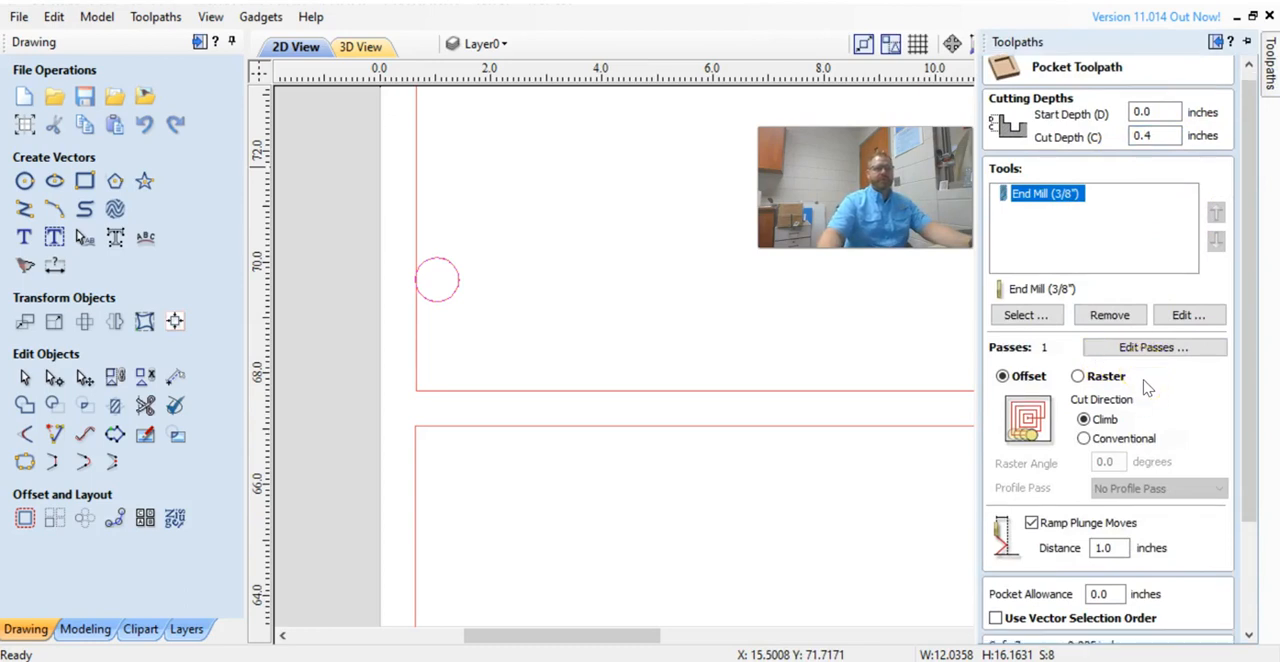
{"action": "scroll", "coordinate": [1122, 388], "scroll_direction": "down", "scroll_amount": 2}
{"action": "scroll", "coordinate": [1030, 510], "scroll_direction": "down", "scroll_amount": 4}
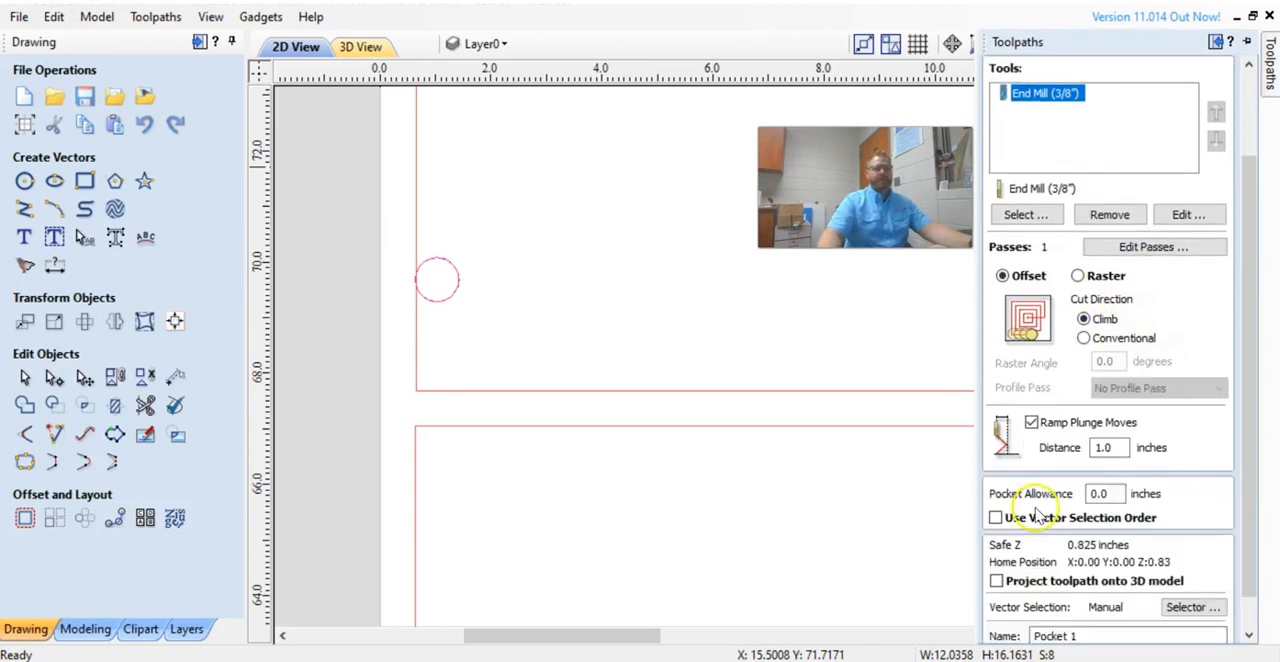
{"action": "left_click_drag", "start_coordinate": [1086, 596], "coordinate": [948, 589]}
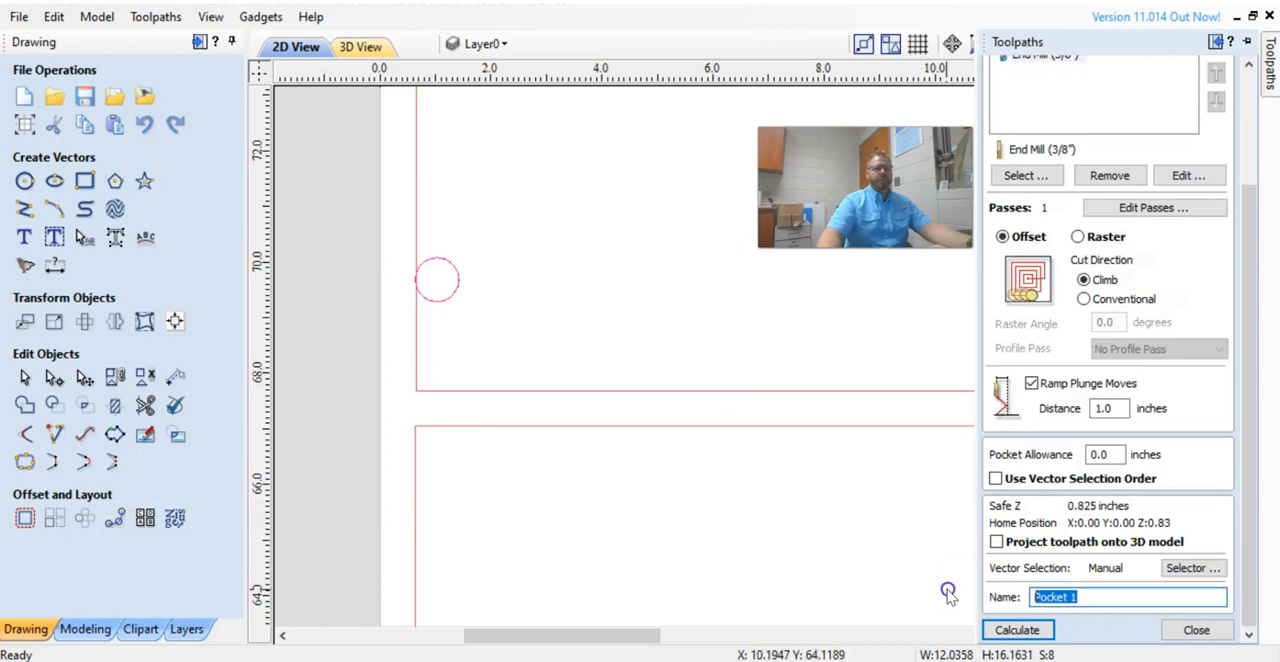
{"action": "type", "text": "big holes"}
{"action": "left_click", "coordinate": [1018, 630]}
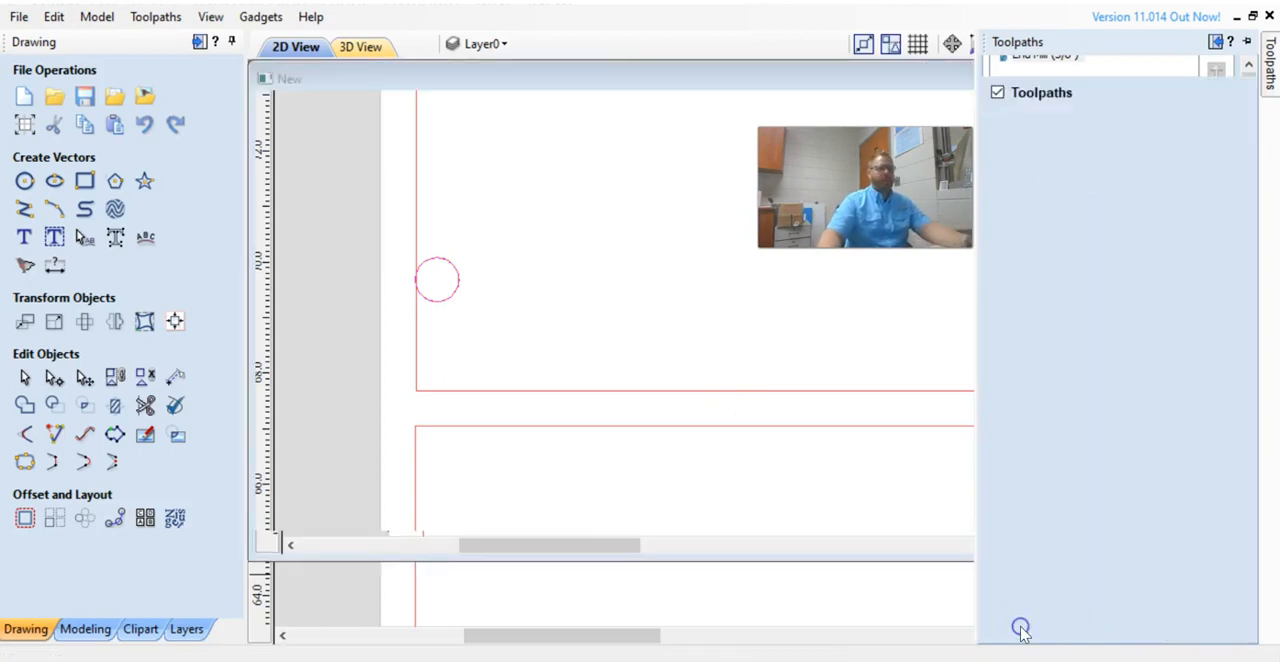
{"action": "scroll", "coordinate": [634, 194], "scroll_direction": "up", "scroll_amount": 6}
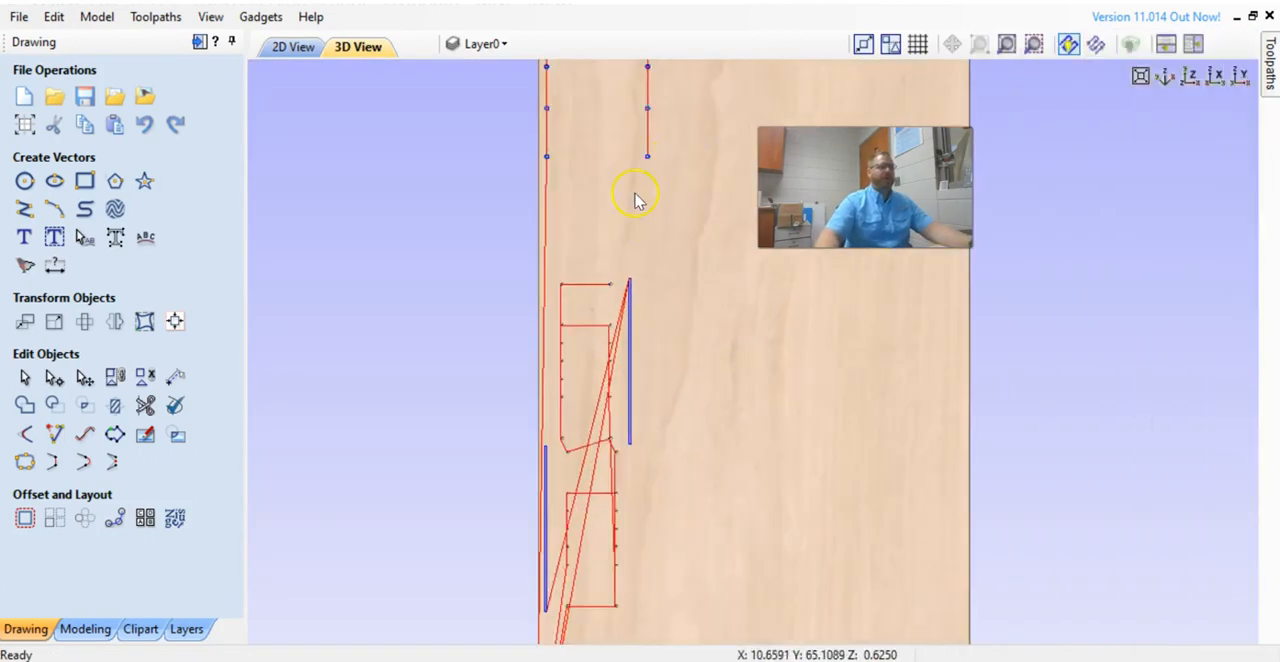
Preview all the calculated toolpaths on the material and inspect the machined holes in the 3D view.
{"action": "scroll", "coordinate": [618, 345], "scroll_direction": "up", "scroll_amount": 5}
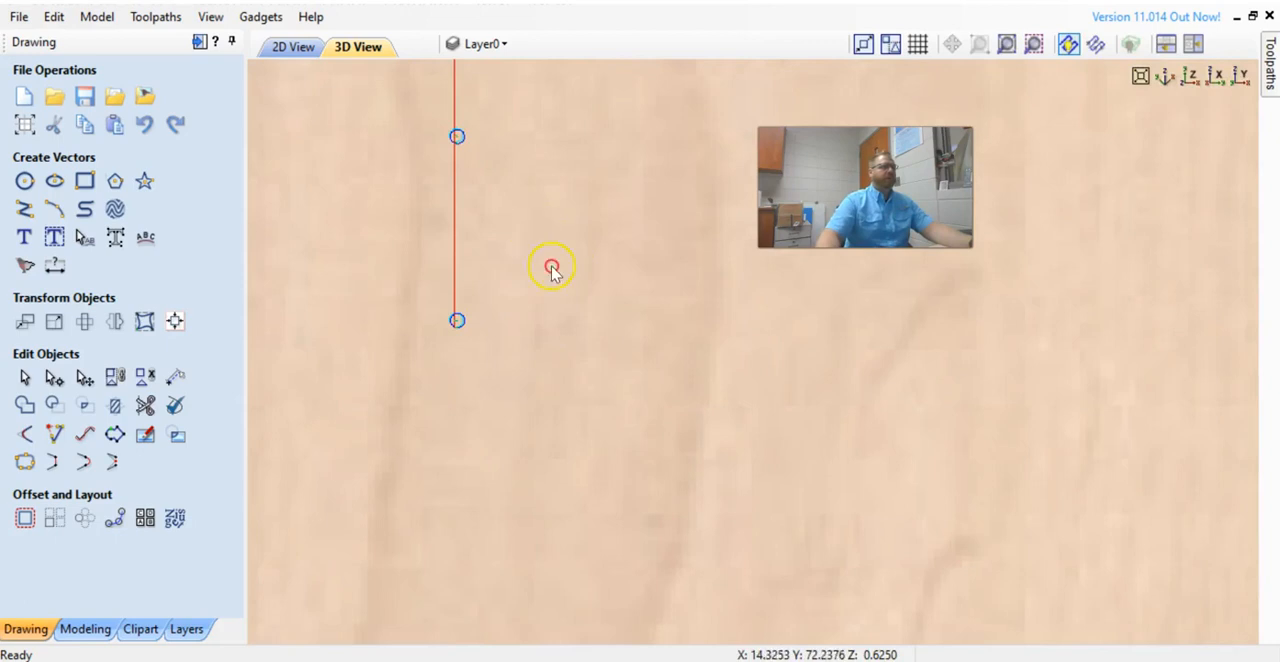
{"action": "left_click", "coordinate": [845, 48]}
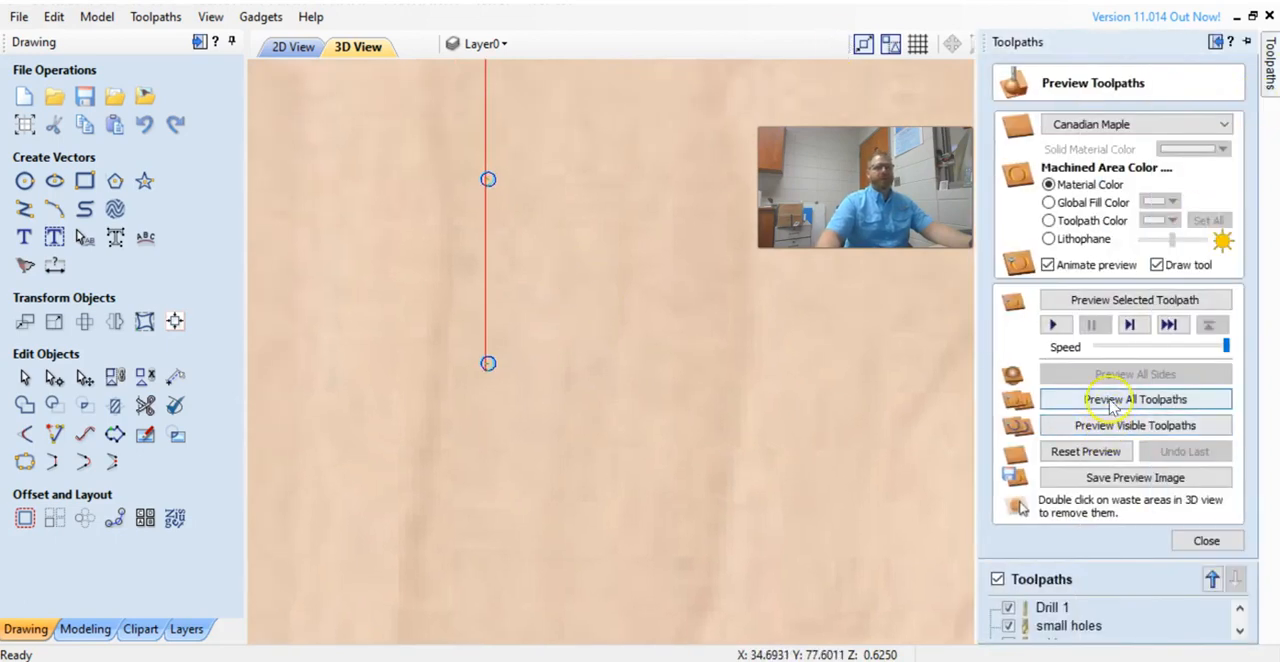
{"action": "left_click", "coordinate": [1105, 399]}
{"action": "scroll", "coordinate": [640, 312], "scroll_direction": "down", "scroll_amount": 6}
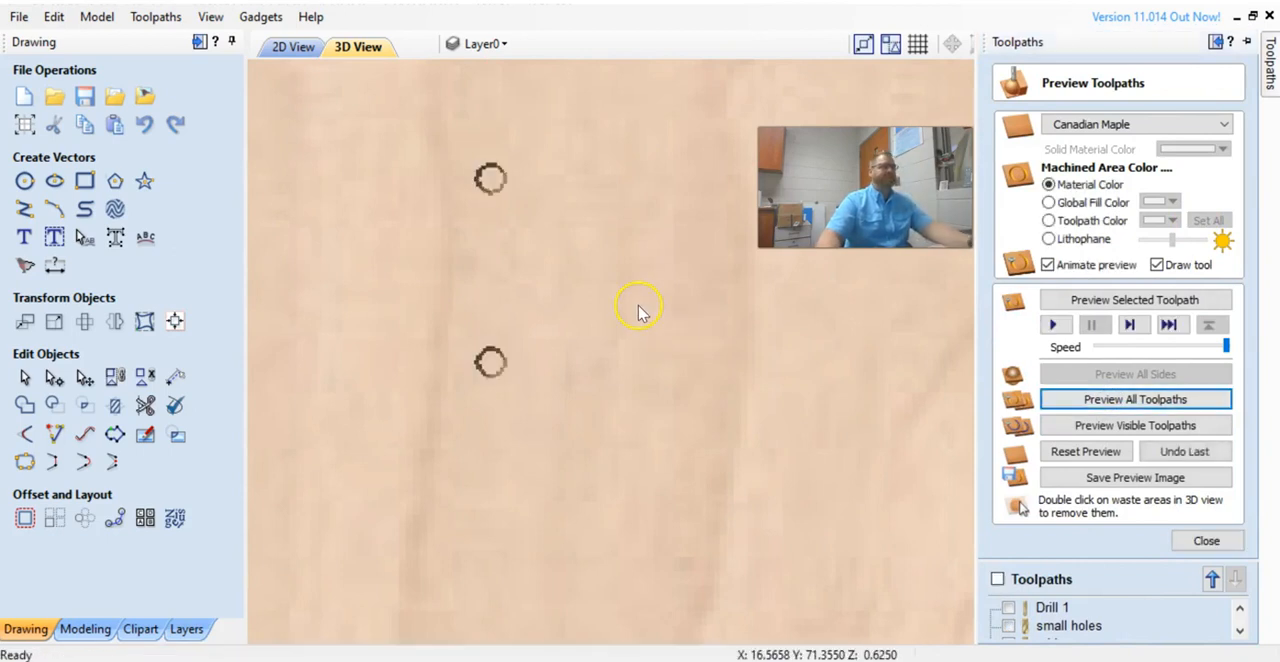
{"action": "scroll", "coordinate": [672, 312], "scroll_direction": "up", "scroll_amount": 5}
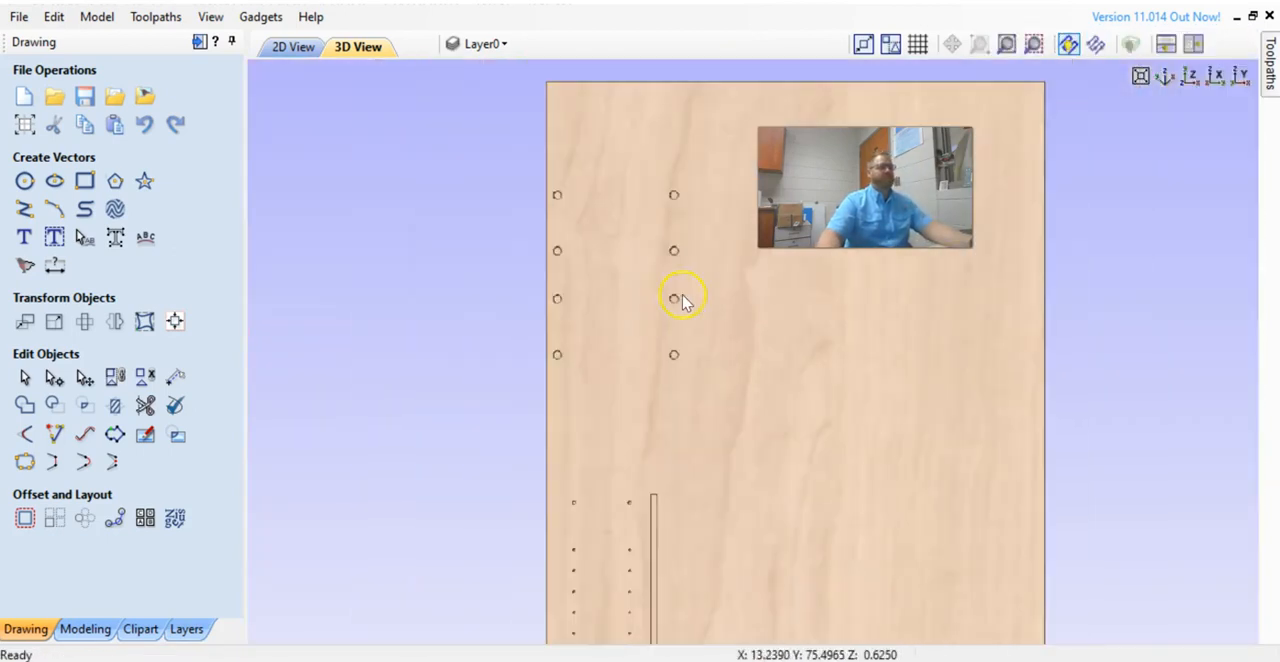
{"action": "scroll", "coordinate": [594, 428], "scroll_direction": "down", "scroll_amount": 3}
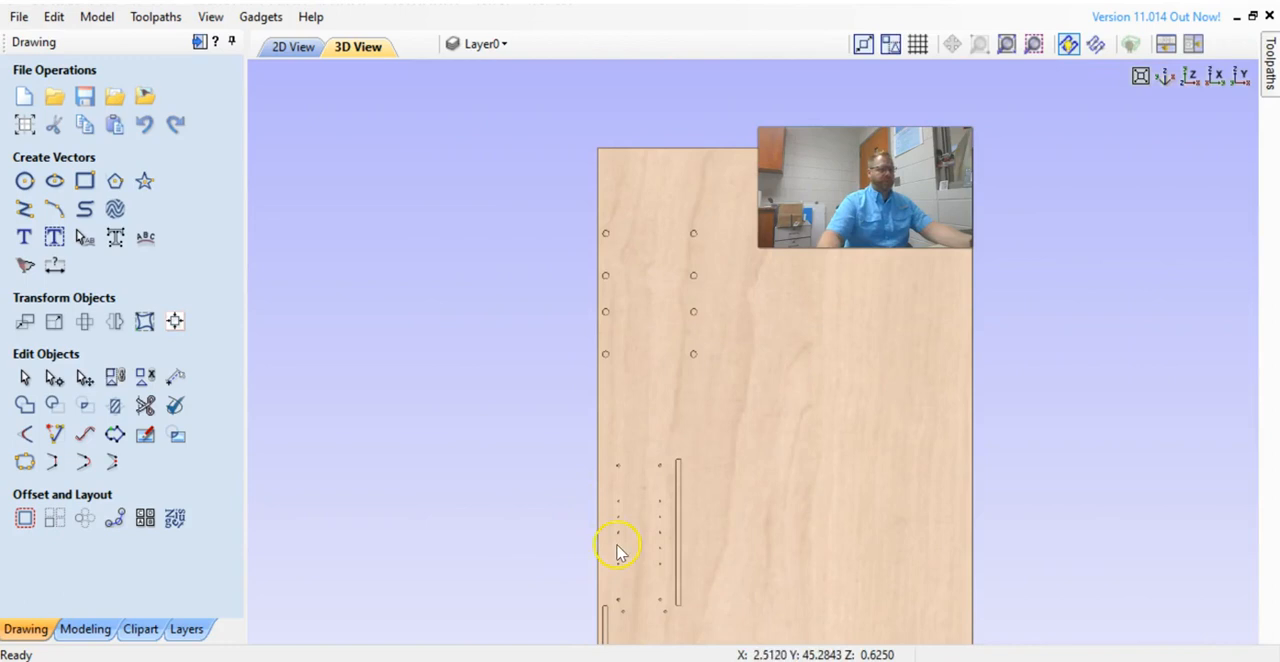
{"action": "scroll", "coordinate": [731, 468], "scroll_direction": "up", "scroll_amount": 2}
Examine in the 2D view how the large connector holes meet the edge of the top panel, zooming in closely.
{"action": "left_click", "coordinate": [293, 46]}
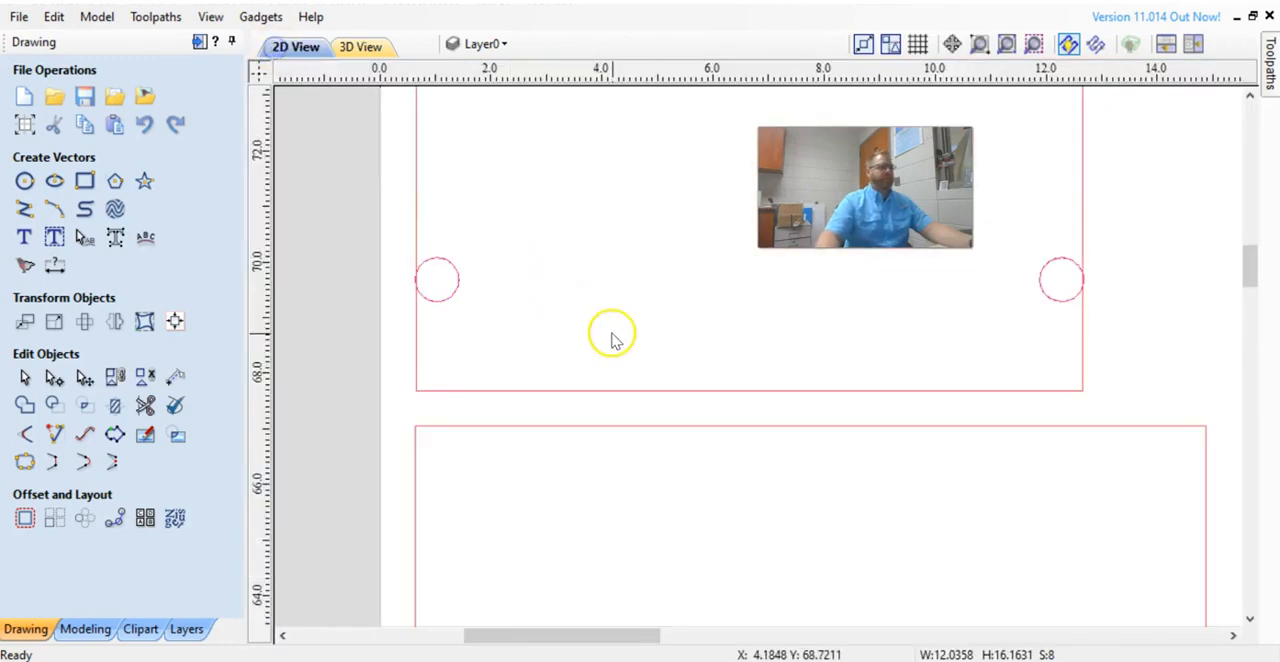
{"action": "scroll", "coordinate": [609, 337], "scroll_direction": "up", "scroll_amount": 4}
{"action": "left_click", "coordinate": [593, 118]}
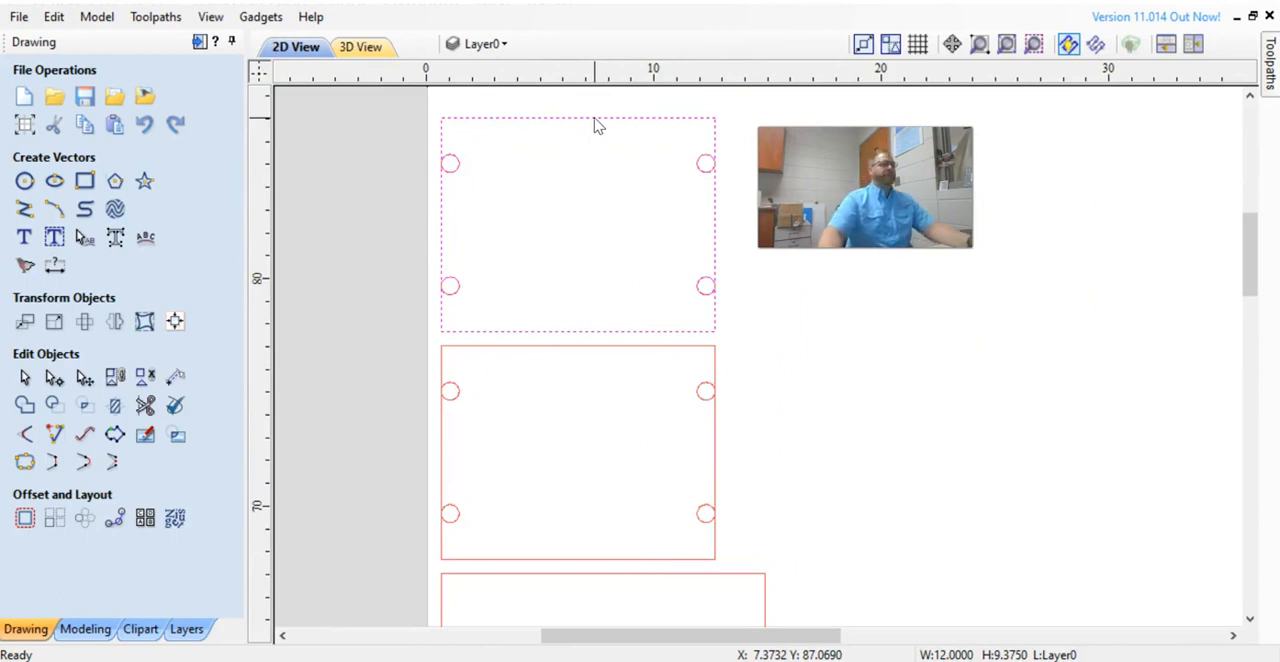
{"action": "scroll", "coordinate": [453, 120], "scroll_direction": "up", "scroll_amount": 2}
{"action": "scroll", "coordinate": [447, 150], "scroll_direction": "up", "scroll_amount": 3}
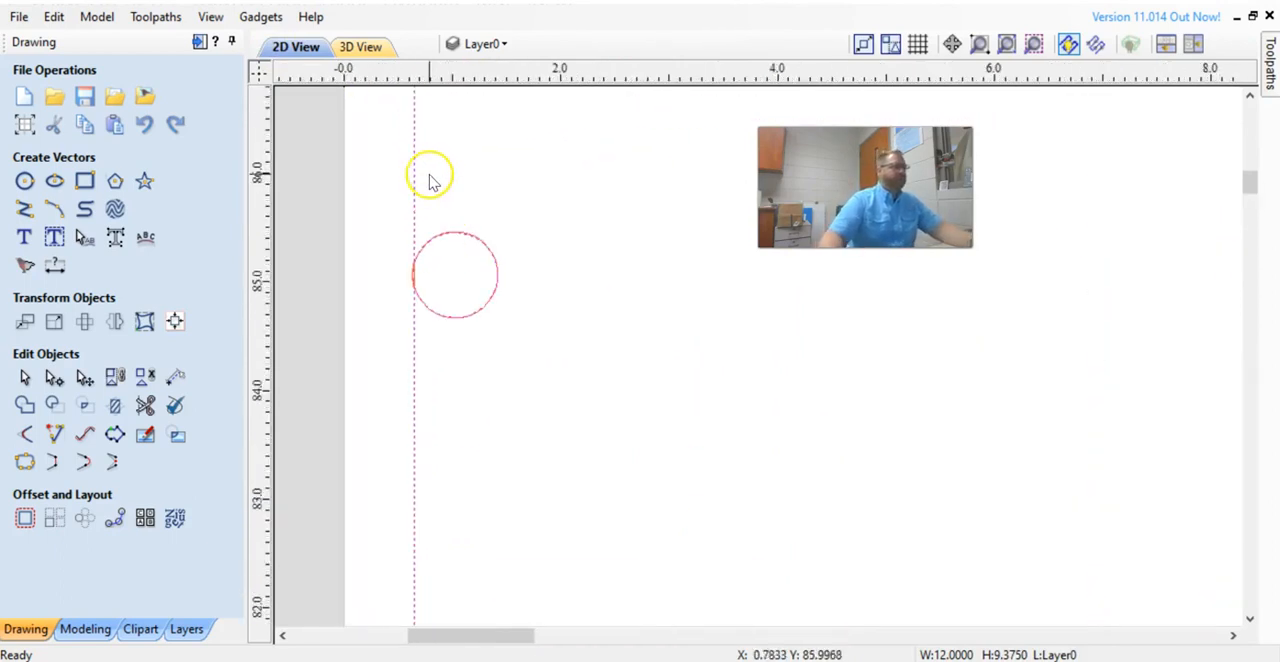
{"action": "left_click", "coordinate": [373, 211]}
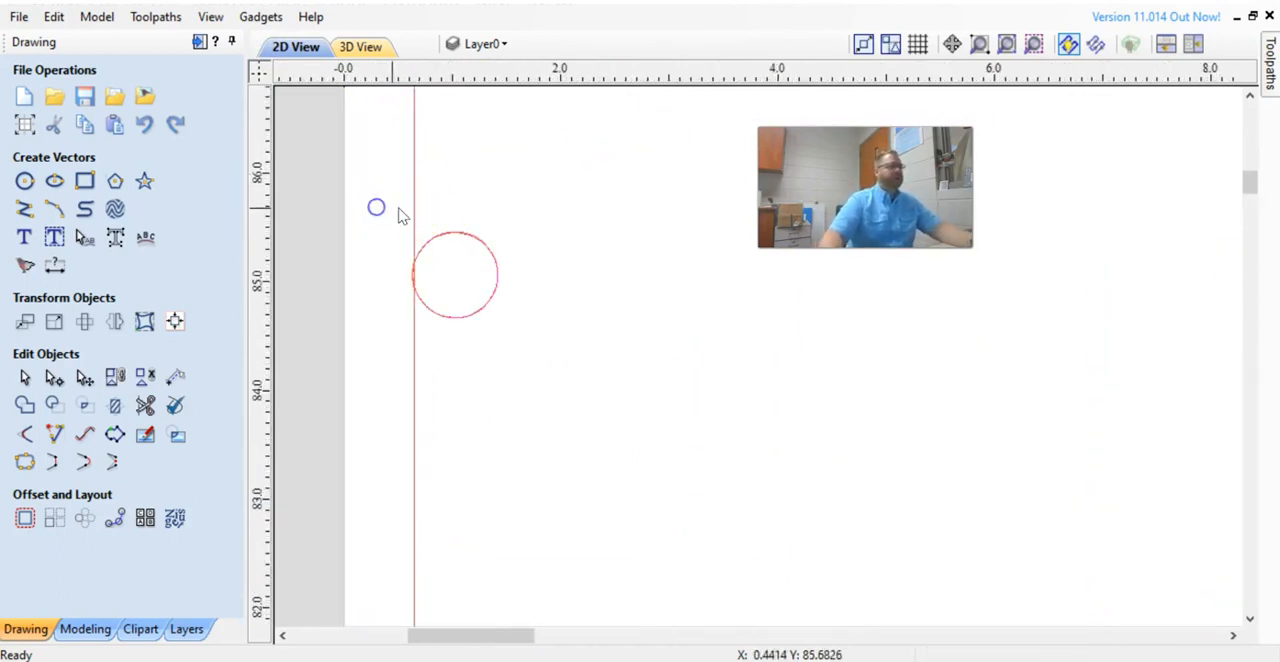
{"action": "left_click", "coordinate": [419, 216]}
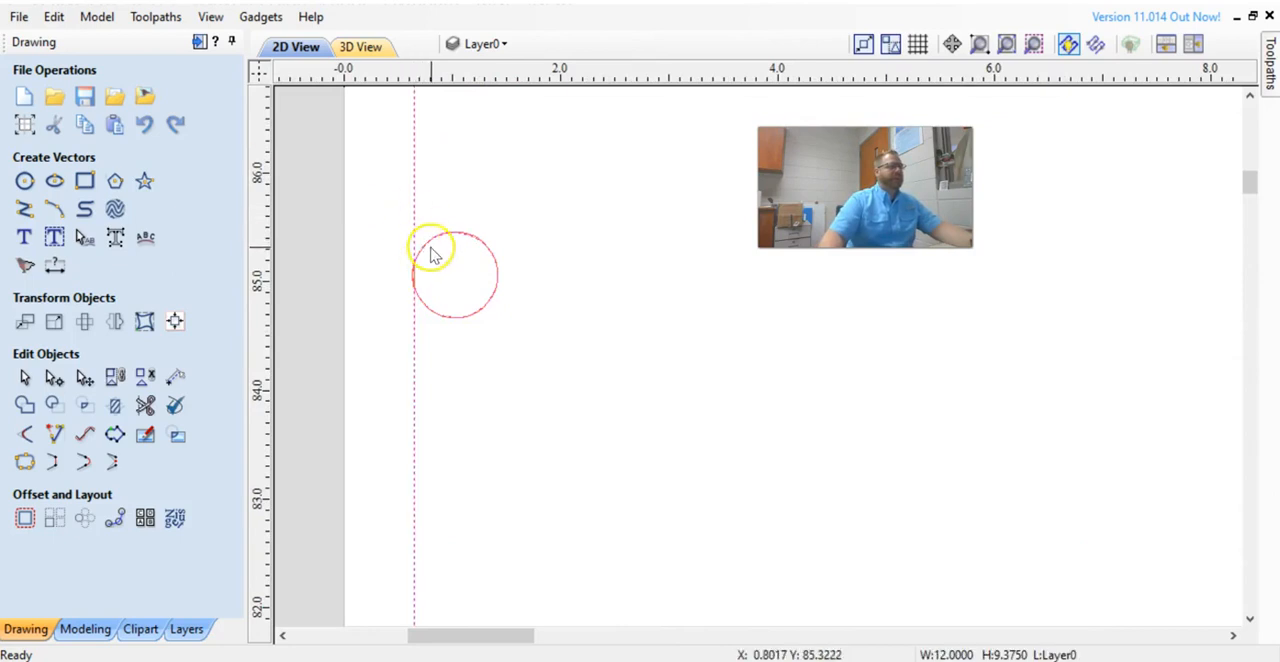
{"action": "scroll", "coordinate": [400, 283], "scroll_direction": "up", "scroll_amount": 5}
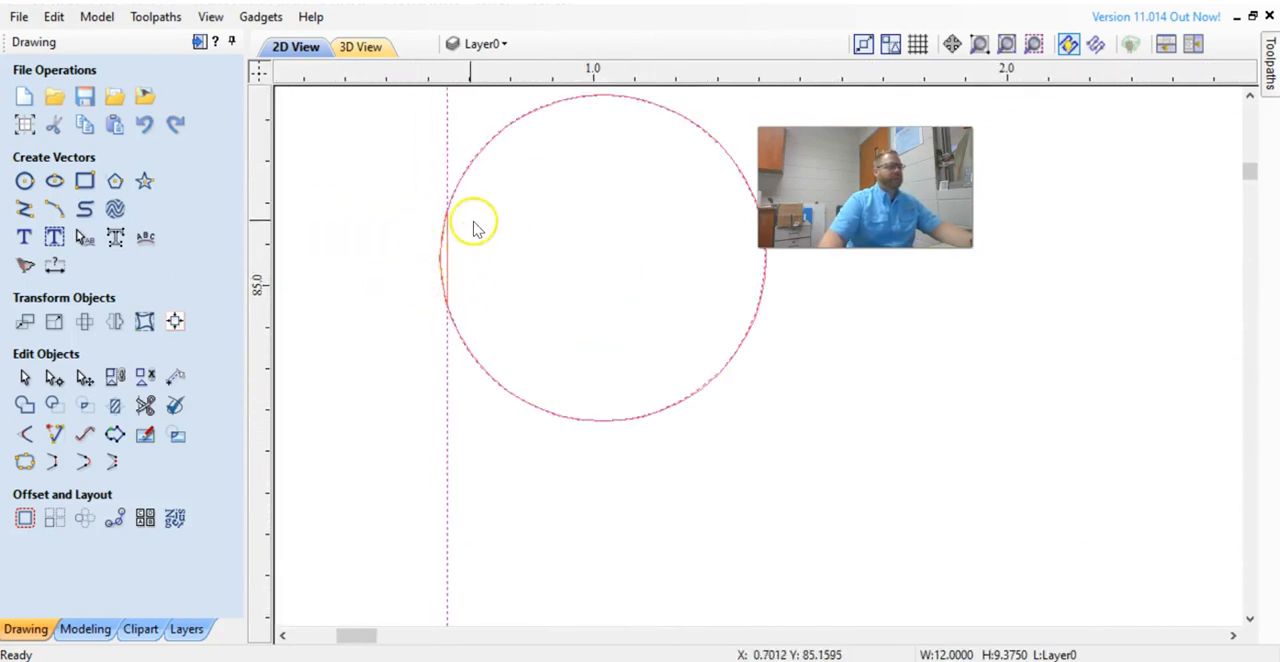
{"action": "left_click", "coordinate": [394, 189]}
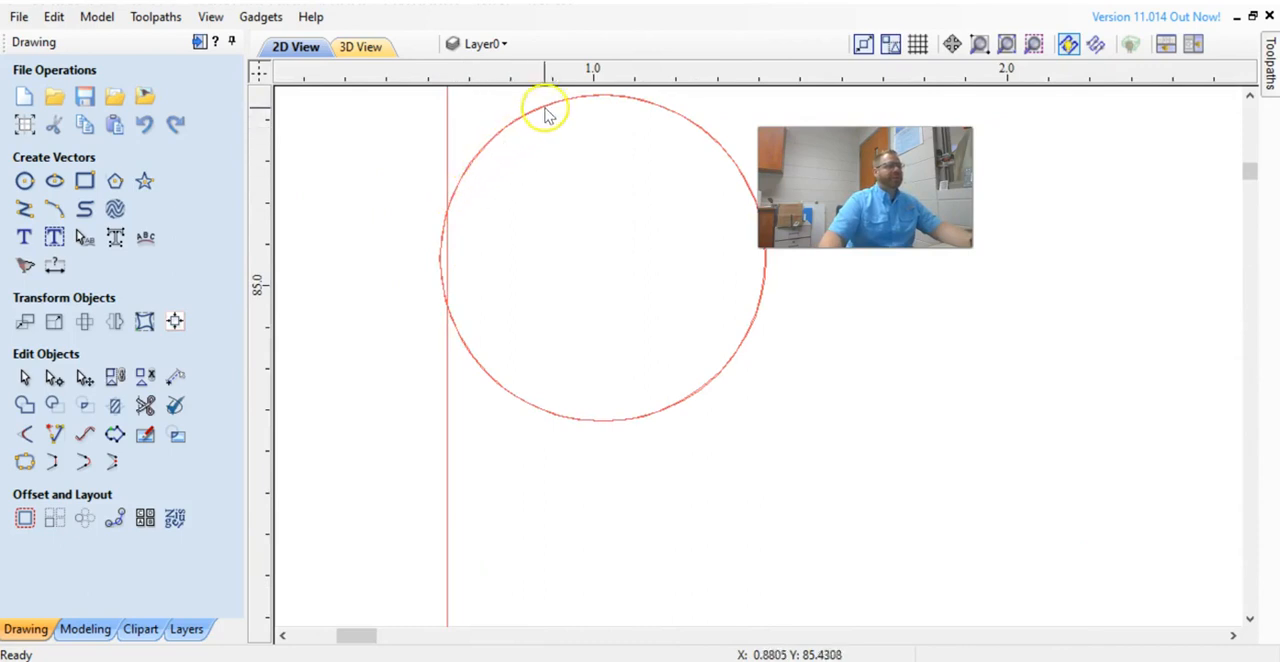
{"action": "left_click", "coordinate": [447, 143]}
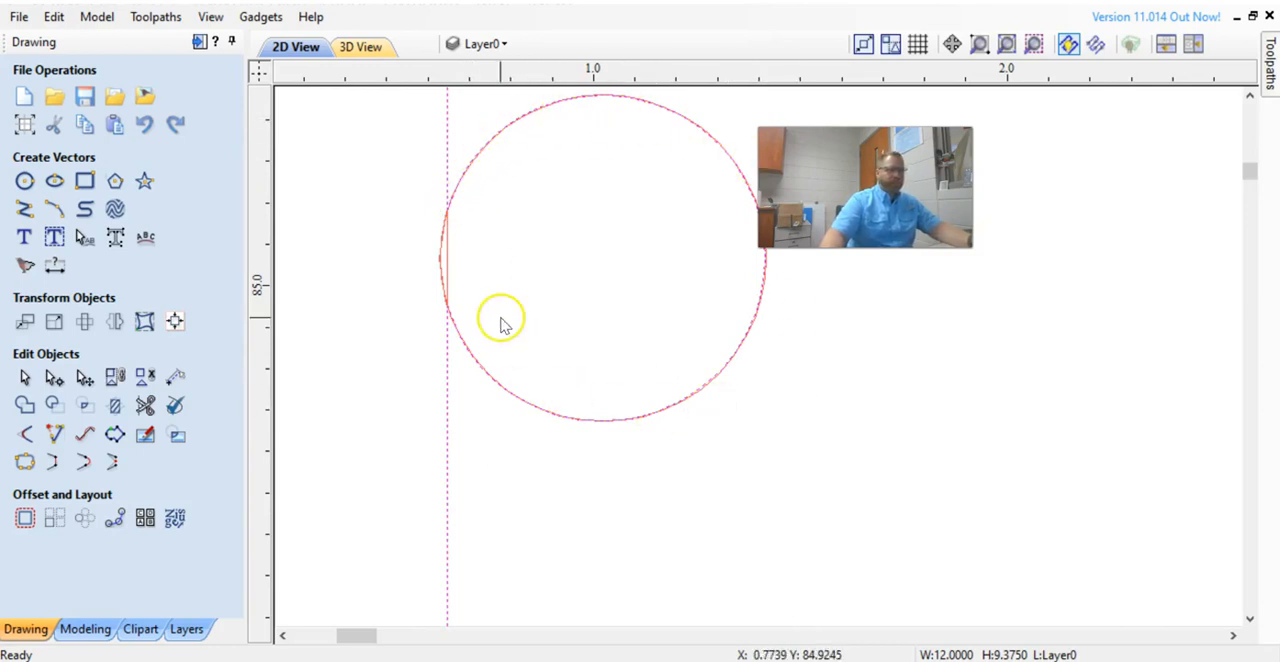
{"action": "scroll", "coordinate": [391, 276], "scroll_direction": "up", "scroll_amount": 2}
{"action": "scroll", "coordinate": [391, 276], "scroll_direction": "down", "scroll_amount": 2}
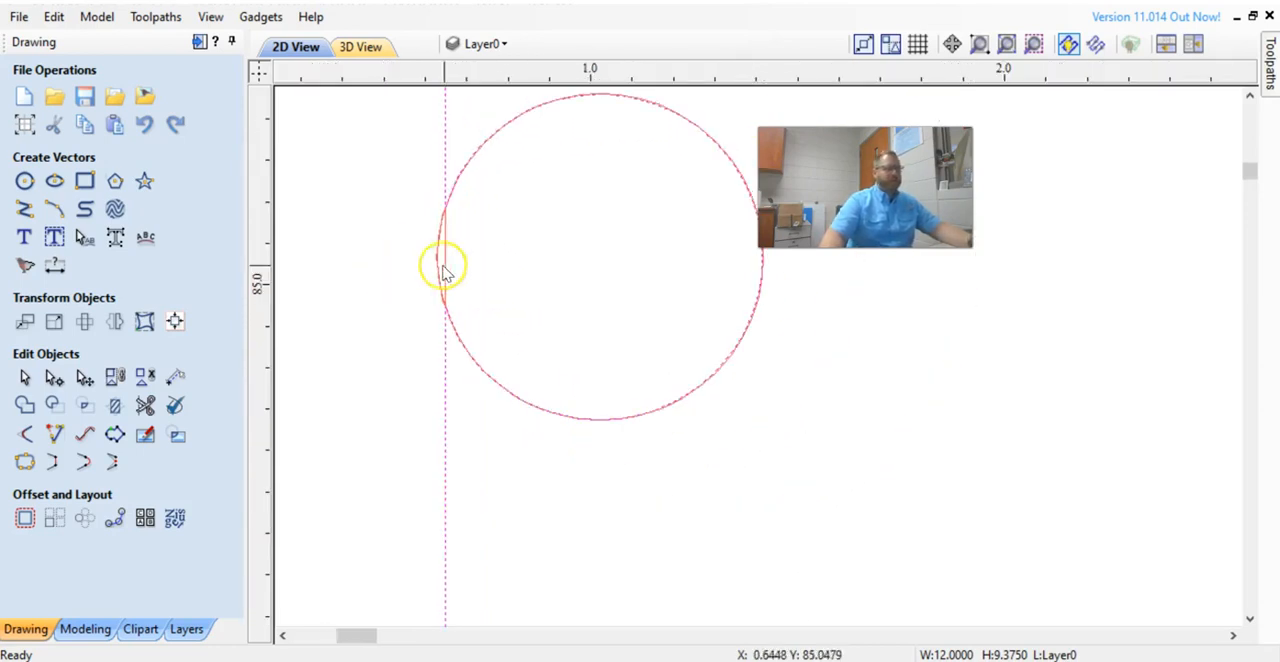
{"action": "left_click", "coordinate": [379, 277]}
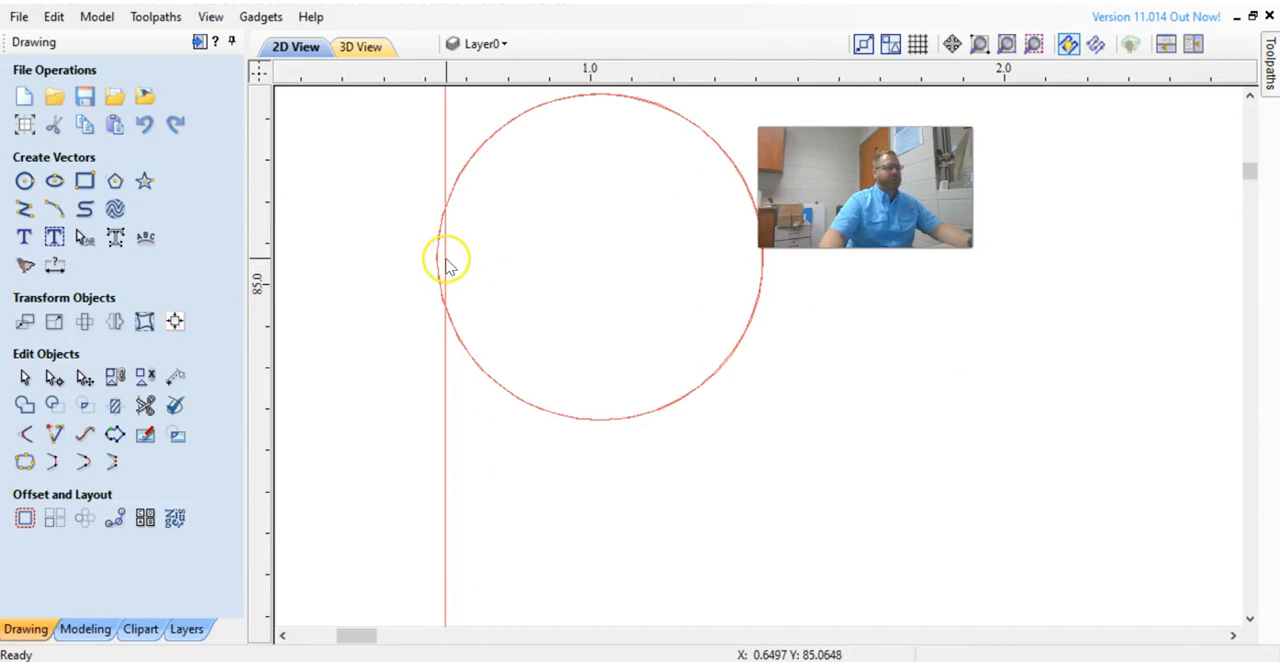
{"action": "scroll", "coordinate": [445, 262], "scroll_direction": "down", "scroll_amount": 2}
{"action": "scroll", "coordinate": [443, 270], "scroll_direction": "up", "scroll_amount": 5}
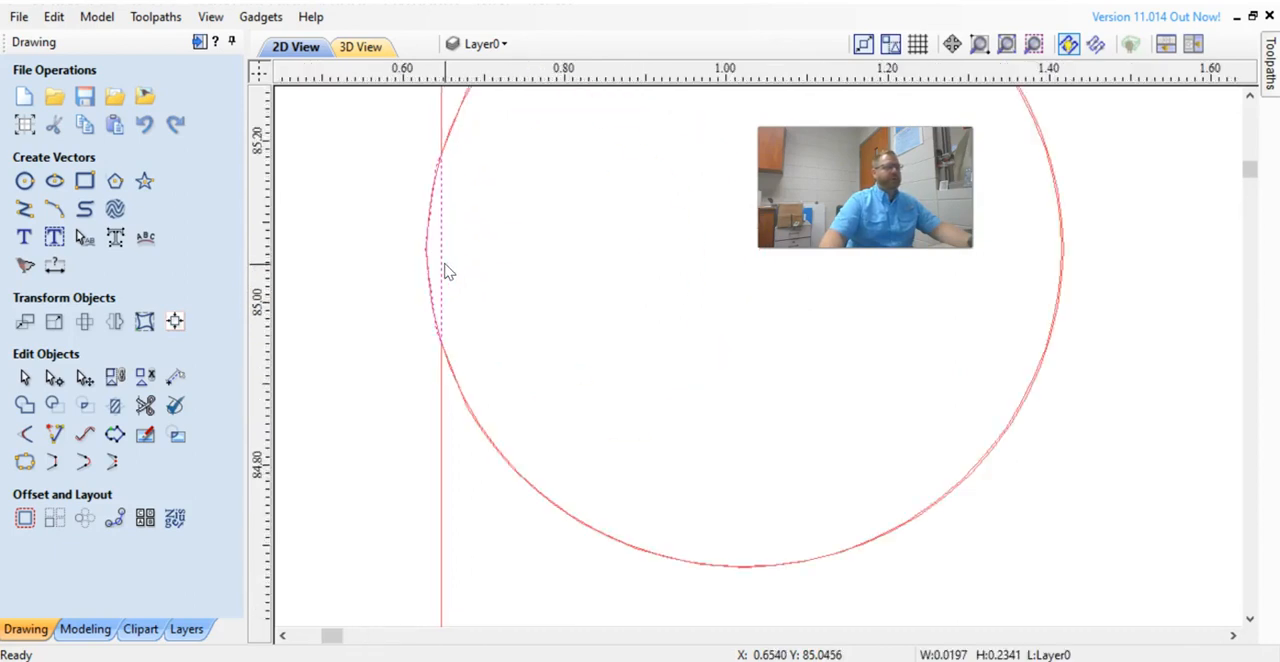
{"action": "left_click", "coordinate": [451, 291]}
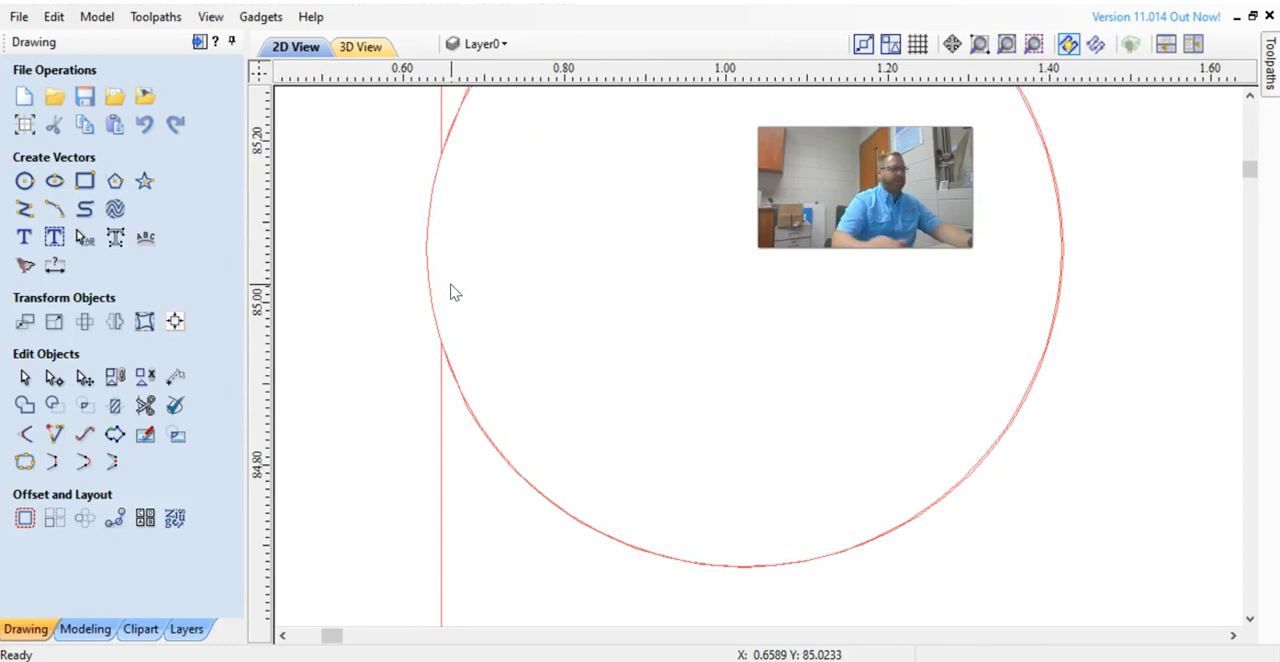
{"action": "scroll", "coordinate": [491, 306], "scroll_direction": "down", "scroll_amount": 10}
{"action": "scroll", "coordinate": [540, 306], "scroll_direction": "down", "scroll_amount": 2}
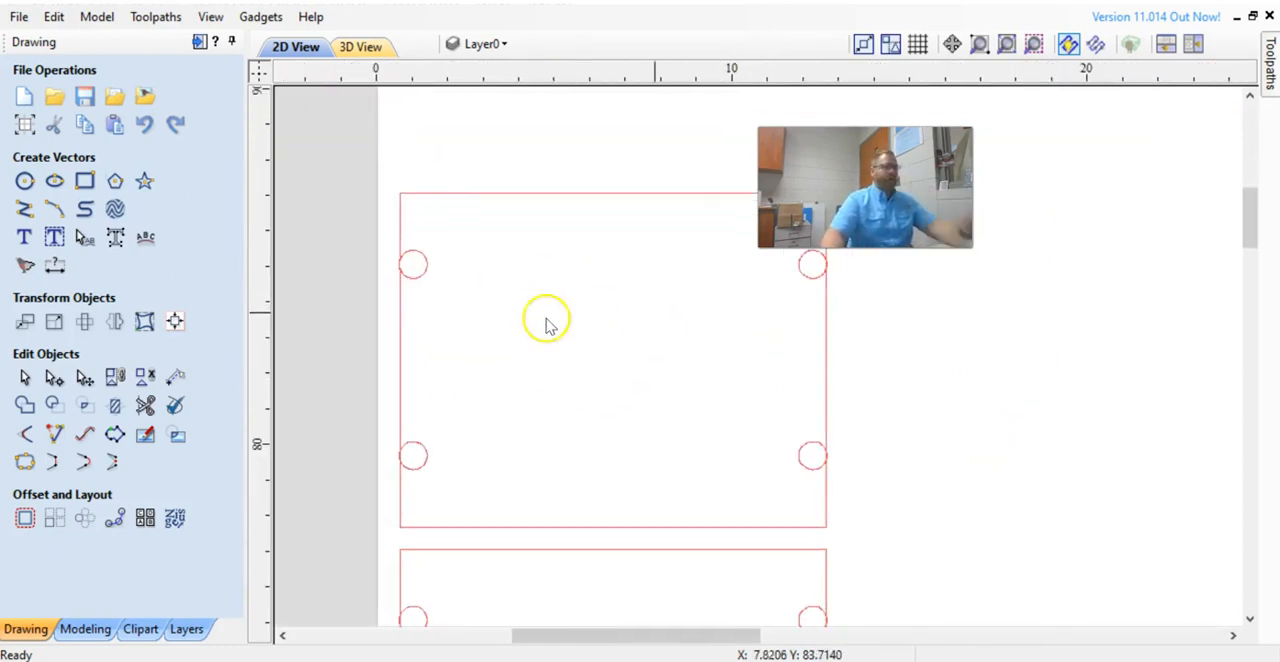
{"action": "scroll", "coordinate": [414, 294], "scroll_direction": "up", "scroll_amount": 2}
{"action": "scroll", "coordinate": [396, 289], "scroll_direction": "down", "scroll_amount": 2}
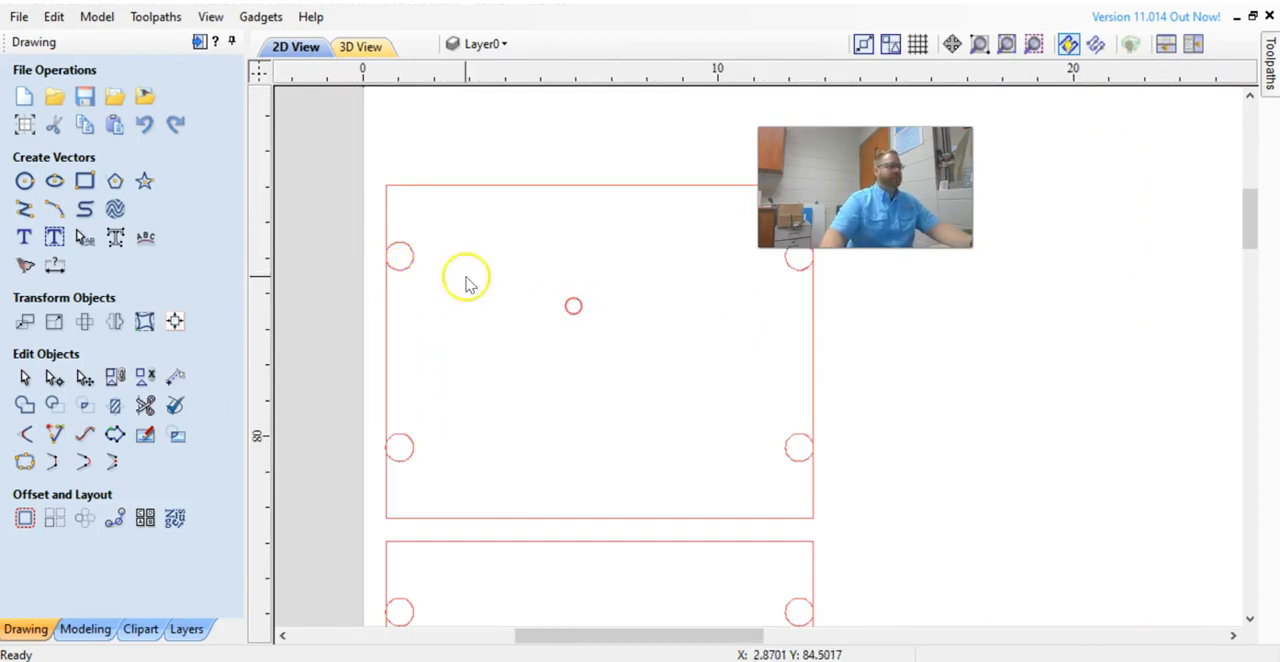
Draw a rectangle and resize it to match the top panel, 12 by 9.375 inches.
{"action": "left_click", "coordinate": [84, 180]}
{"action": "left_click", "coordinate": [392, 184]}
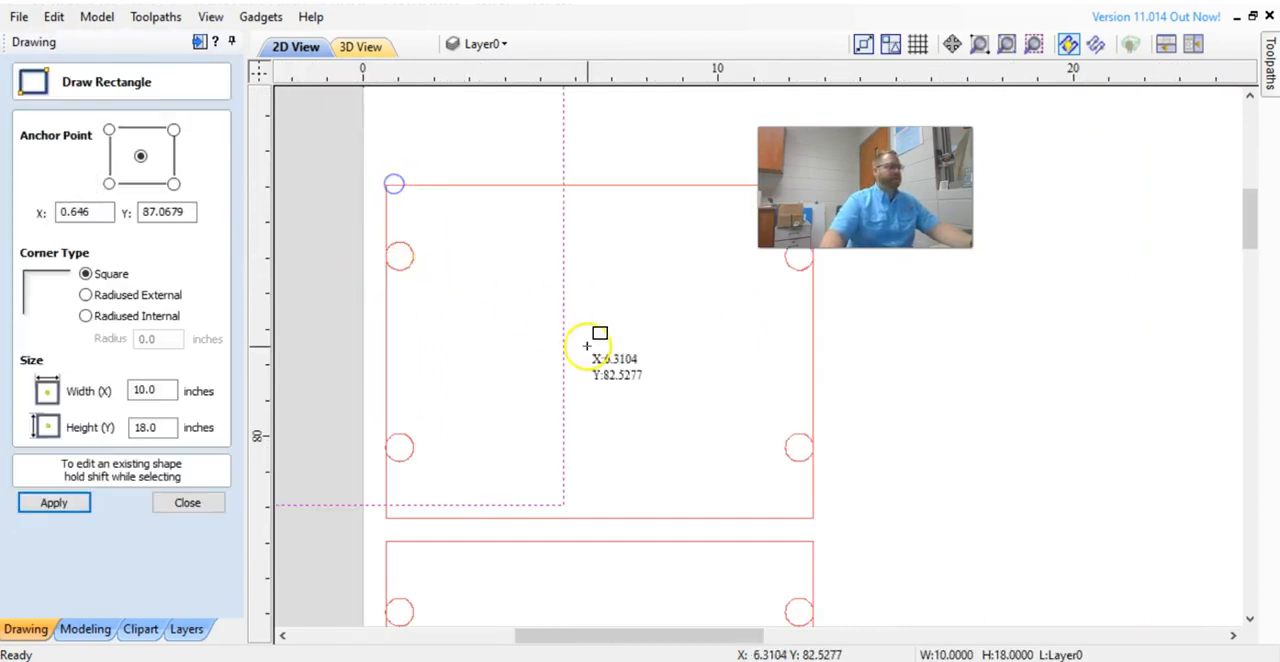
{"action": "scroll", "coordinate": [610, 325], "scroll_direction": "down", "scroll_amount": 2}
{"action": "left_click", "coordinate": [187, 502]}
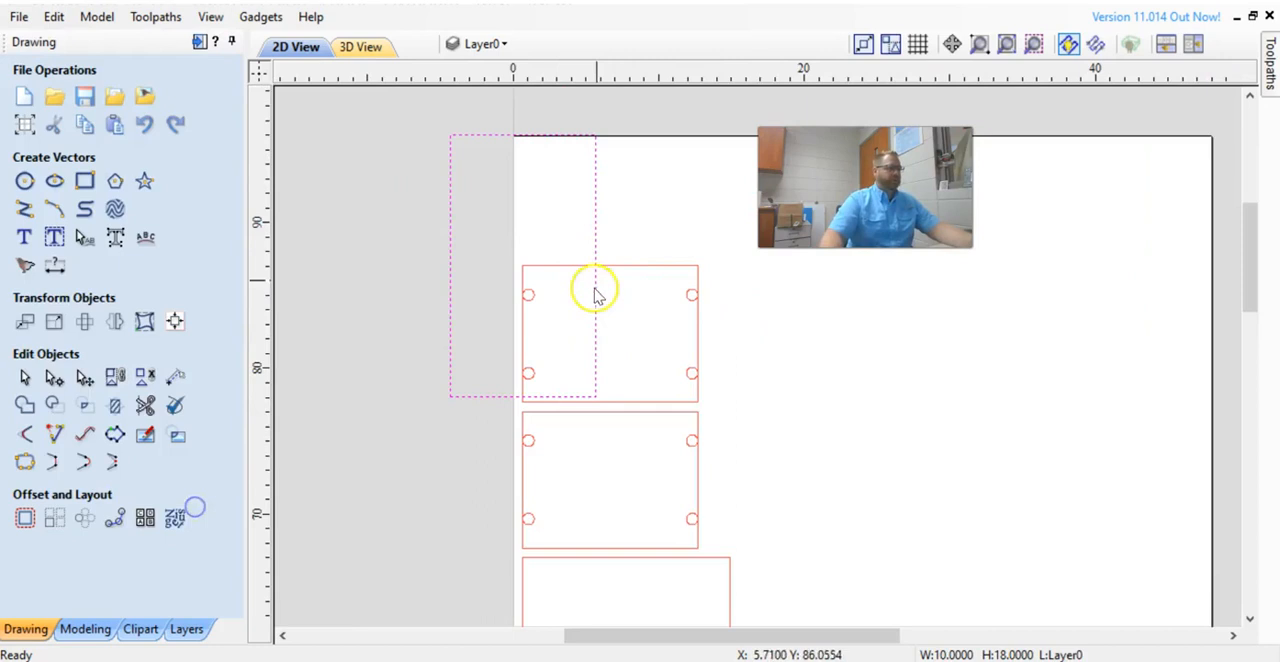
{"action": "left_click_drag", "start_coordinate": [603, 265], "coordinate": [681, 272]}
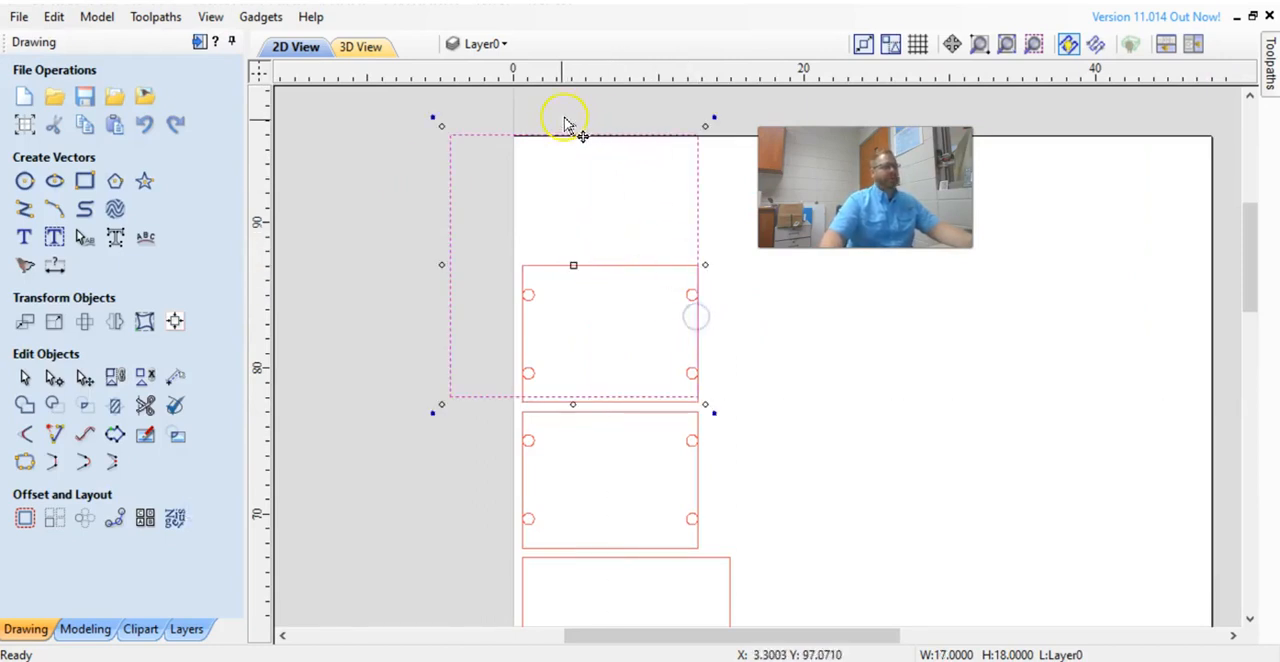
{"action": "left_click_drag", "start_coordinate": [572, 125], "coordinate": [604, 264]}
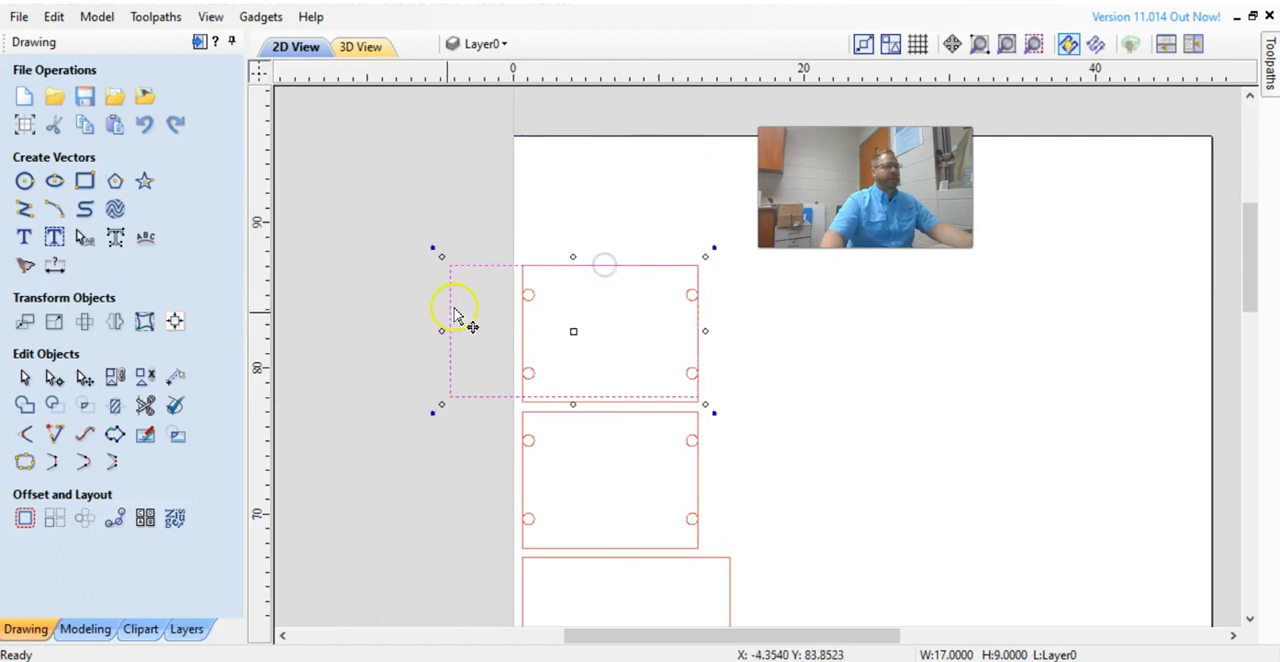
{"action": "left_click_drag", "start_coordinate": [445, 328], "coordinate": [521, 331]}
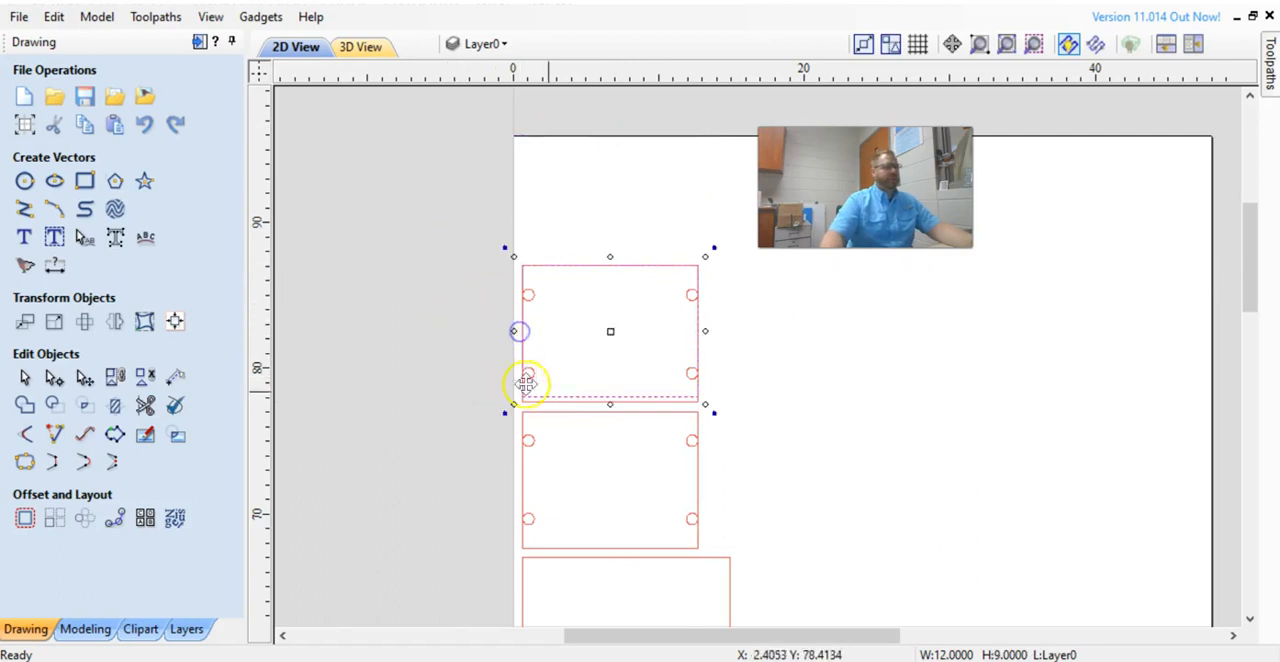
{"action": "scroll", "coordinate": [617, 408], "scroll_direction": "up", "scroll_amount": 4}
{"action": "left_click_drag", "start_coordinate": [586, 389], "coordinate": [591, 403]}
{"action": "scroll", "coordinate": [594, 385], "scroll_direction": "down", "scroll_amount": 4}
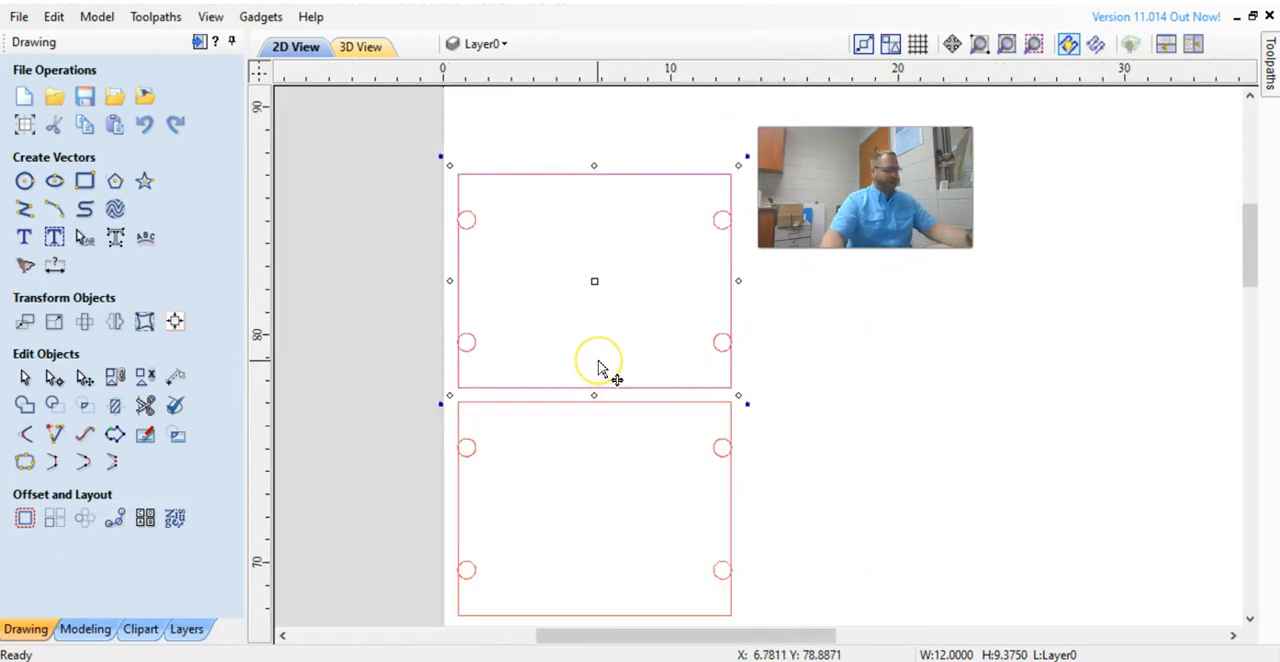
Move the rectangle down onto the next panel and check its edge against the large holes.
{"action": "left_click_drag", "start_coordinate": [626, 388], "coordinate": [632, 611]}
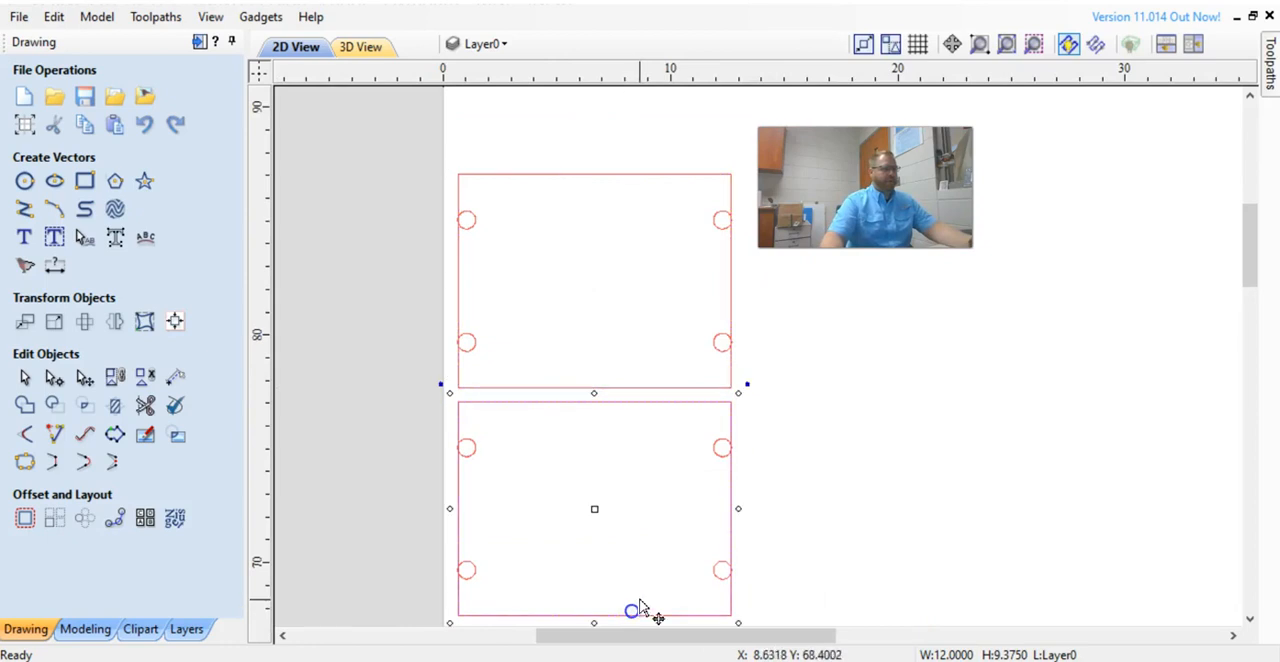
{"action": "left_click", "coordinate": [803, 457]}
{"action": "left_click", "coordinate": [721, 388]}
{"action": "scroll", "coordinate": [721, 388], "scroll_direction": "up", "scroll_amount": 5}
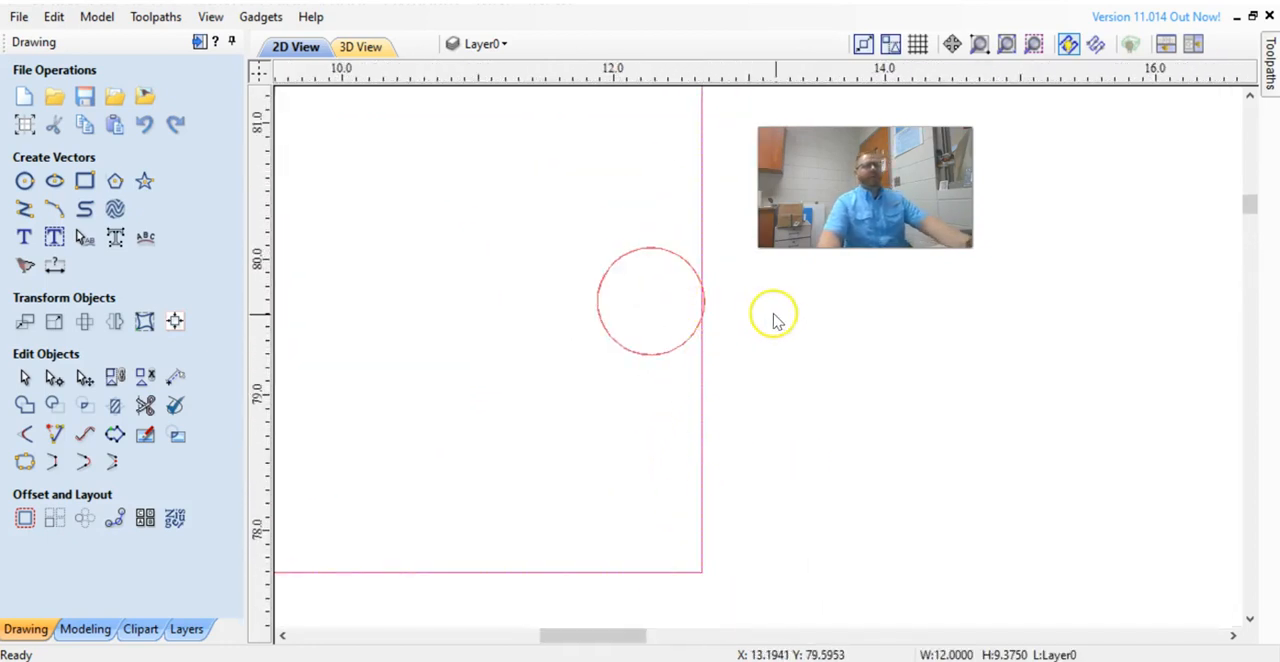
{"action": "scroll", "coordinate": [726, 308], "scroll_direction": "up", "scroll_amount": 3}
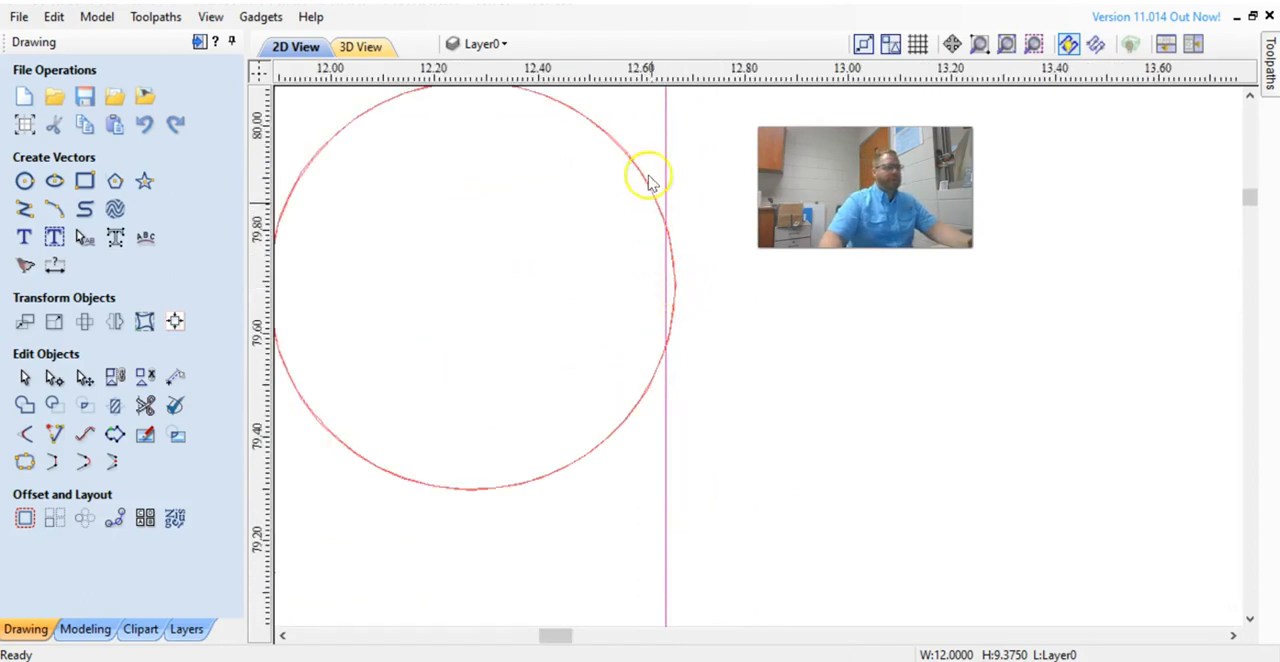
{"action": "scroll", "coordinate": [591, 240], "scroll_direction": "down", "scroll_amount": 4}
{"action": "scroll", "coordinate": [726, 280], "scroll_direction": "down", "scroll_amount": 4}
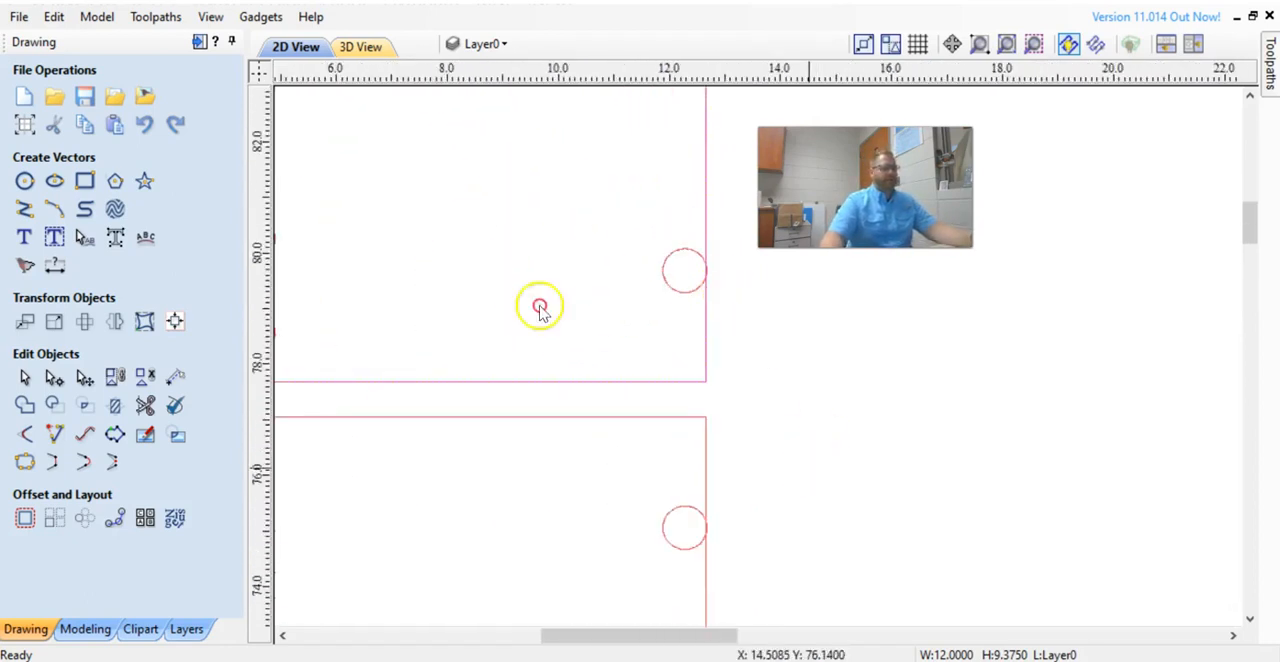
Check the gaps between neighbouring panels where the large holes meet their edges, zooming in on each.
{"action": "left_click", "coordinate": [726, 368], "text": "shift"}
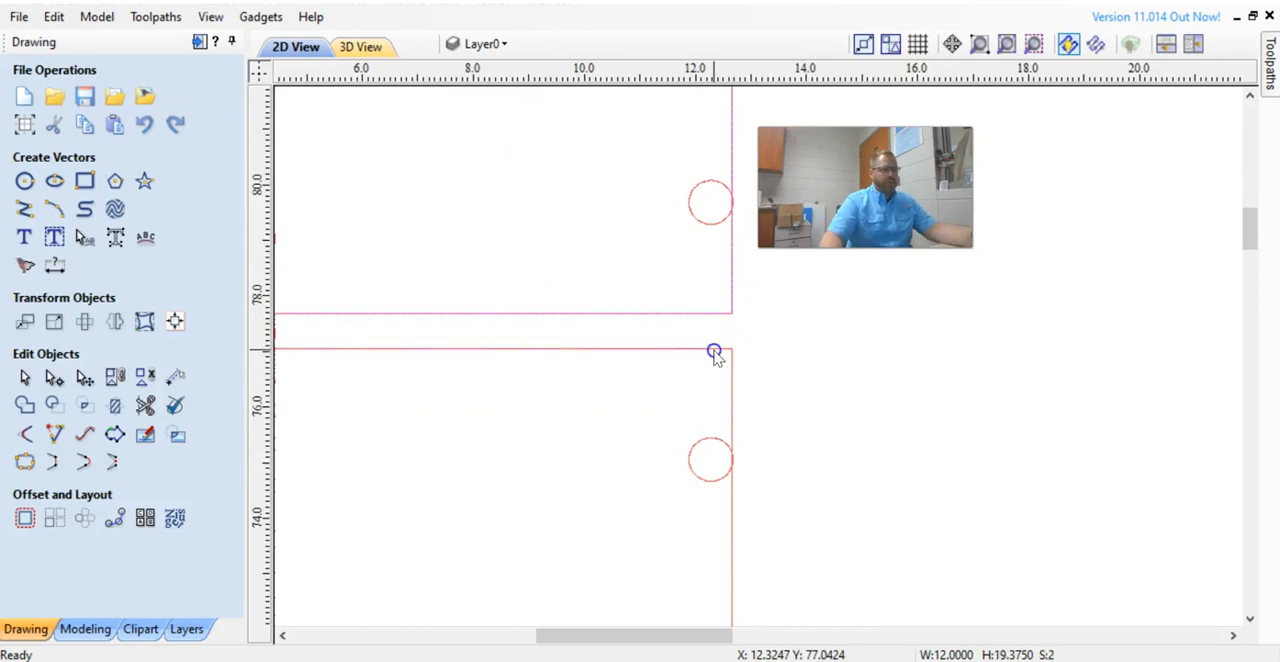
{"action": "scroll", "coordinate": [730, 530], "scroll_direction": "up", "scroll_amount": 4}
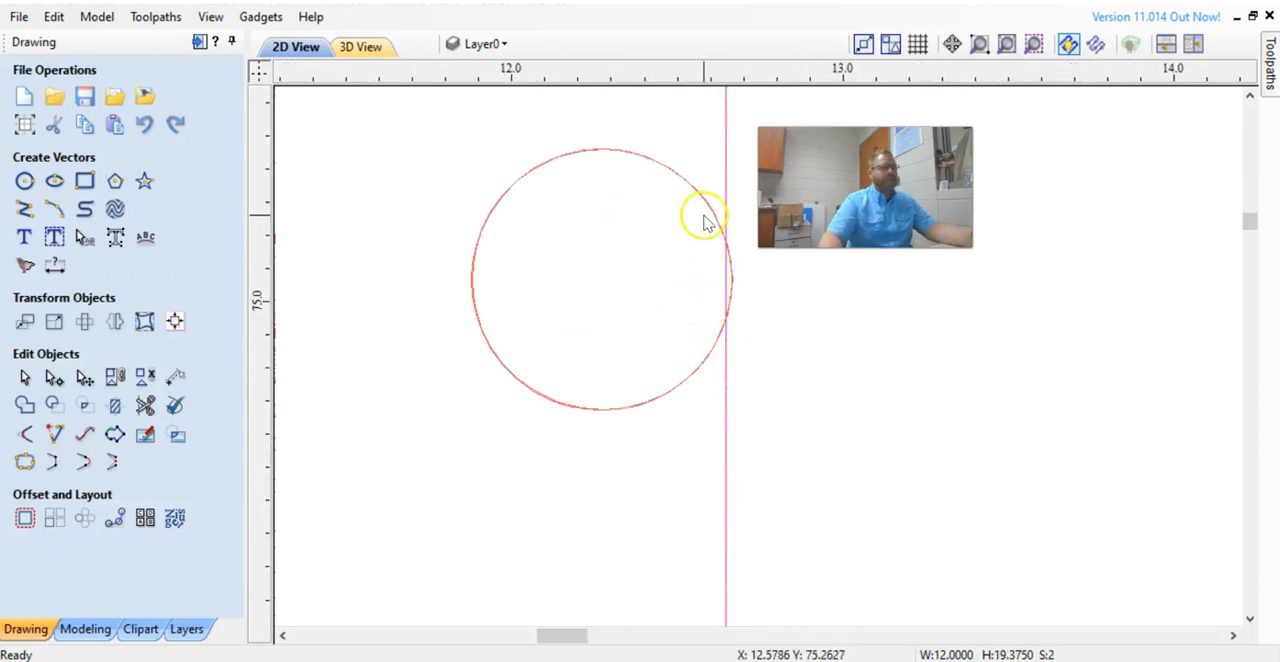
{"action": "scroll", "coordinate": [471, 297], "scroll_direction": "down", "scroll_amount": 5}
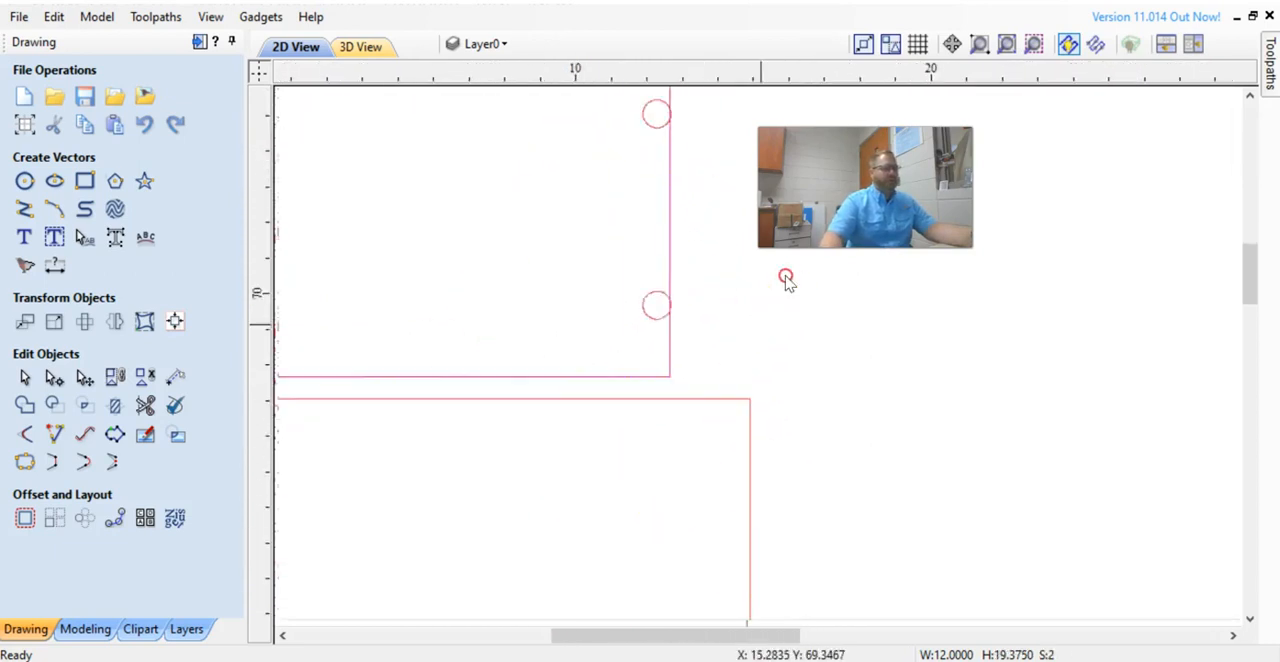
{"action": "scroll", "coordinate": [784, 428], "scroll_direction": "down", "scroll_amount": 2}
{"action": "scroll", "coordinate": [591, 306], "scroll_direction": "up", "scroll_amount": 1}
{"action": "left_click", "coordinate": [735, 372], "text": "shift"}
{"action": "scroll", "coordinate": [655, 420], "scroll_direction": "up", "scroll_amount": 2}
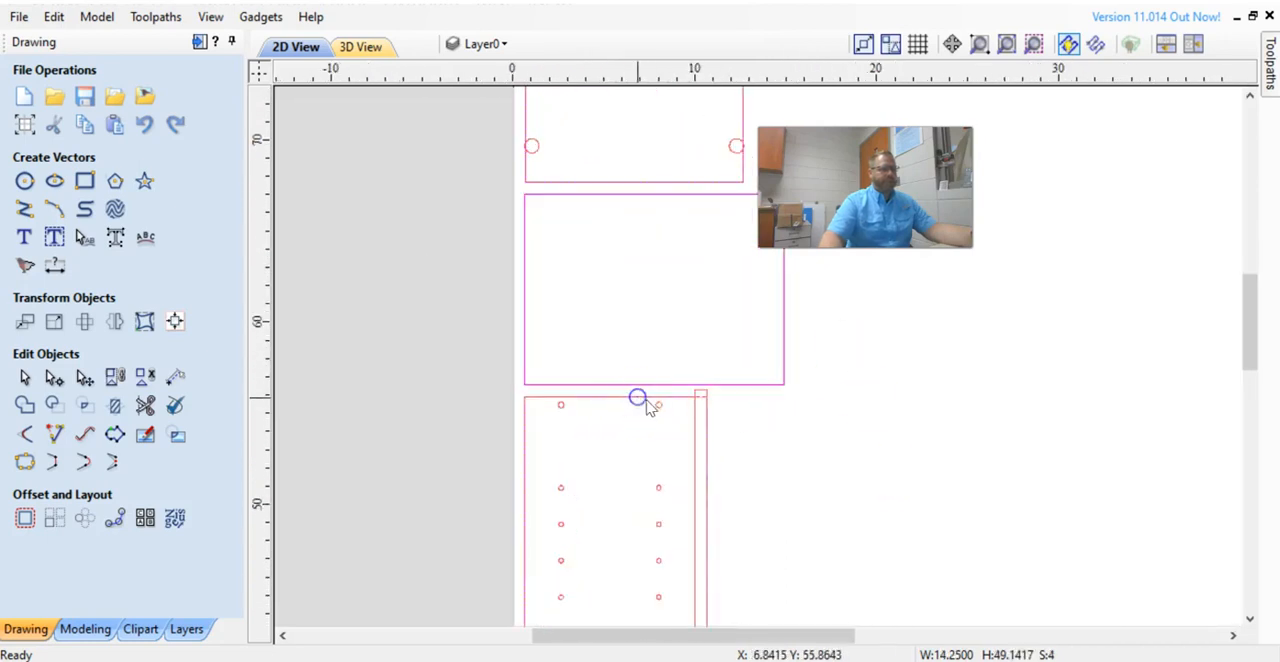
{"action": "scroll", "coordinate": [648, 405], "scroll_direction": "up", "scroll_amount": 3}
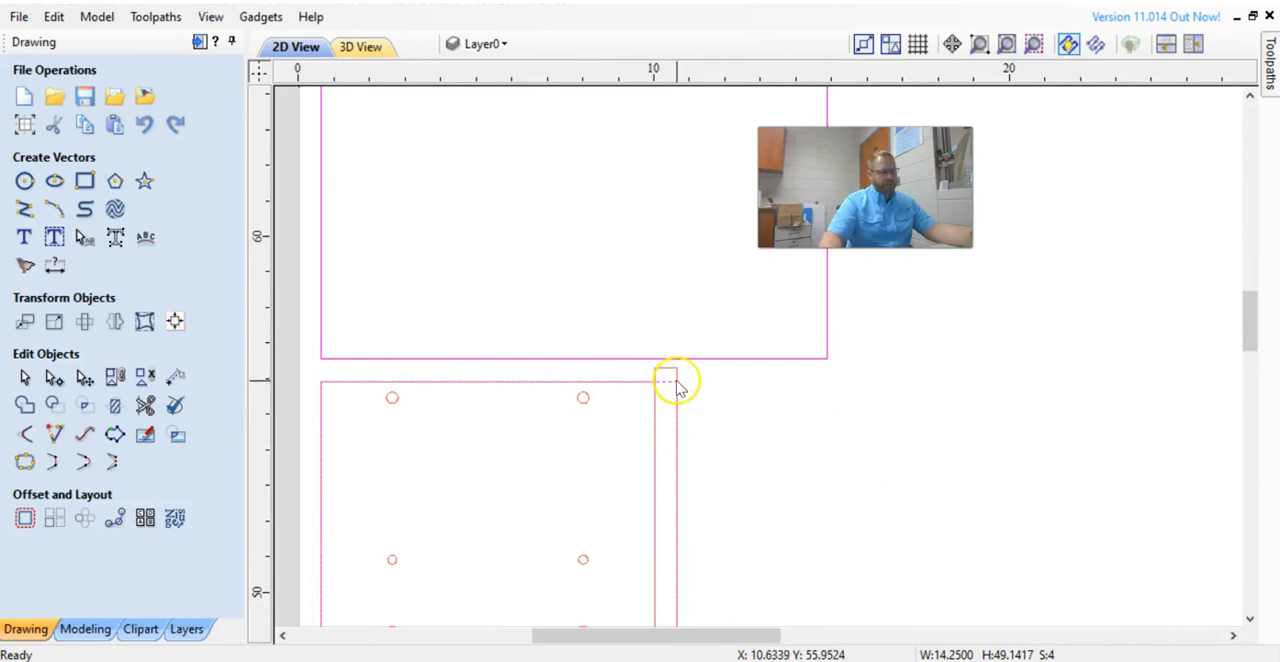
{"action": "scroll", "coordinate": [771, 509], "scroll_direction": "down", "scroll_amount": 6}
{"action": "scroll", "coordinate": [677, 300], "scroll_direction": "up", "scroll_amount": 2}
{"action": "scroll", "coordinate": [606, 391], "scroll_direction": "up", "scroll_amount": 3}
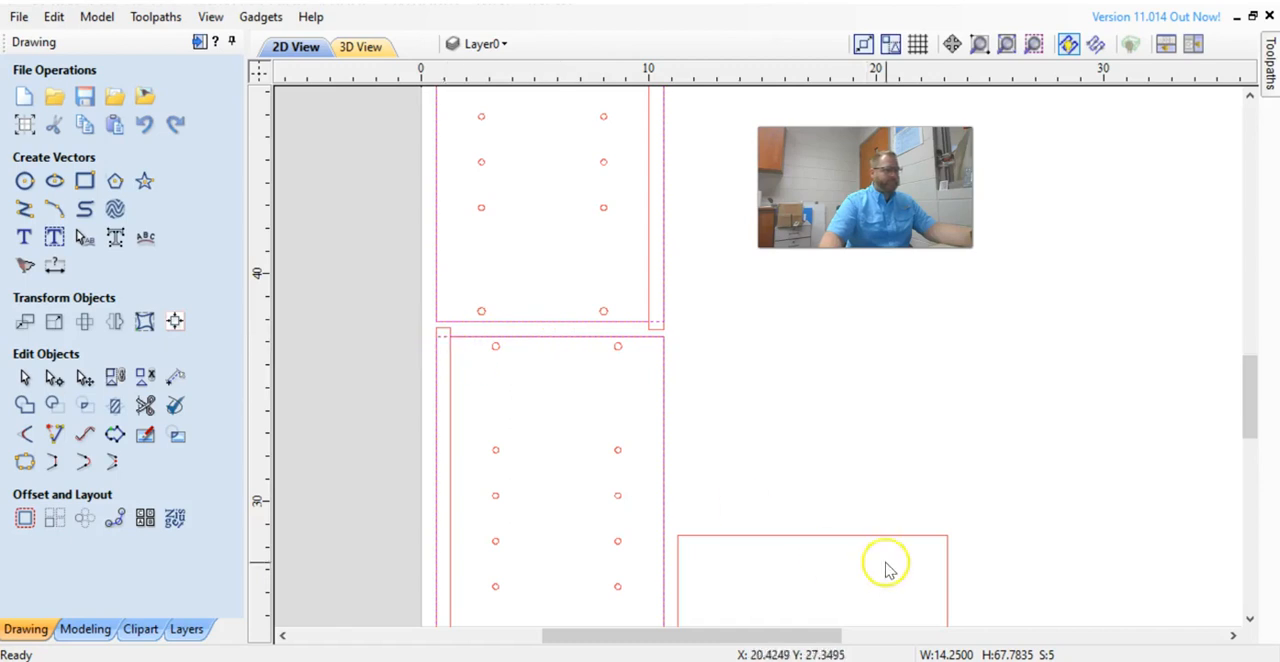
Move two panels into the open space beside the side panels to tighten the layout on the sheet.
{"action": "middle_click_drag", "start_coordinate": [888, 559], "coordinate": [837, 277]}
{"action": "left_click", "coordinate": [689, 257], "text": "shift"}
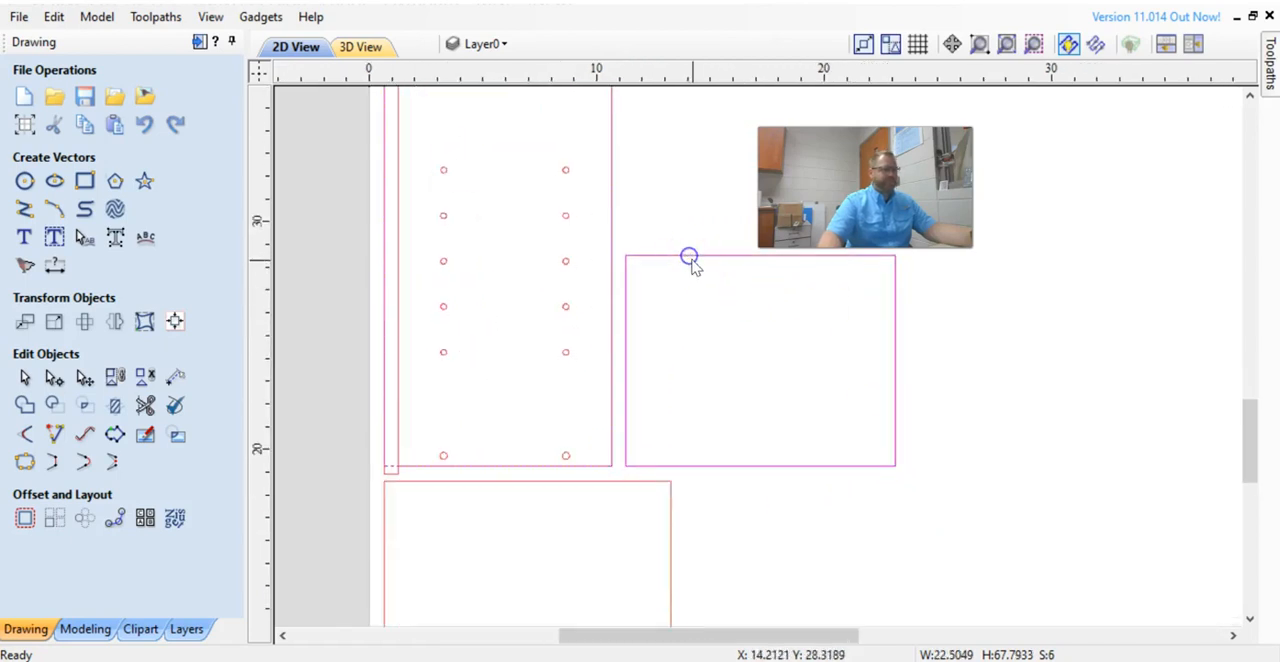
{"action": "left_click", "coordinate": [607, 488], "text": "shift"}
{"action": "scroll", "coordinate": [606, 480], "scroll_direction": "down", "scroll_amount": 4}
{"action": "middle_click_drag", "start_coordinate": [629, 503], "coordinate": [562, 540]}
{"action": "scroll", "coordinate": [600, 462], "scroll_direction": "up", "scroll_amount": 3}
Close the preview and start a 2D profile toolpath using the End Mill (3/8") tool.
{"action": "mouse_move", "coordinate": [1269, 86]}
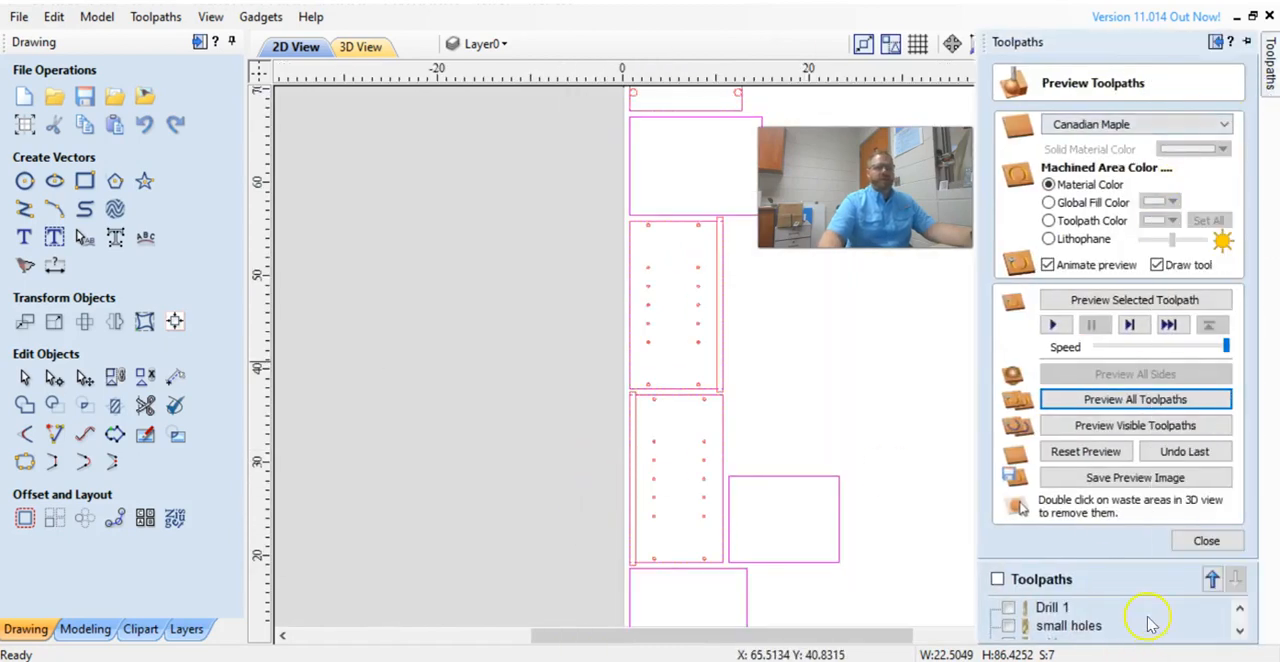
{"action": "left_click", "coordinate": [1206, 540]}
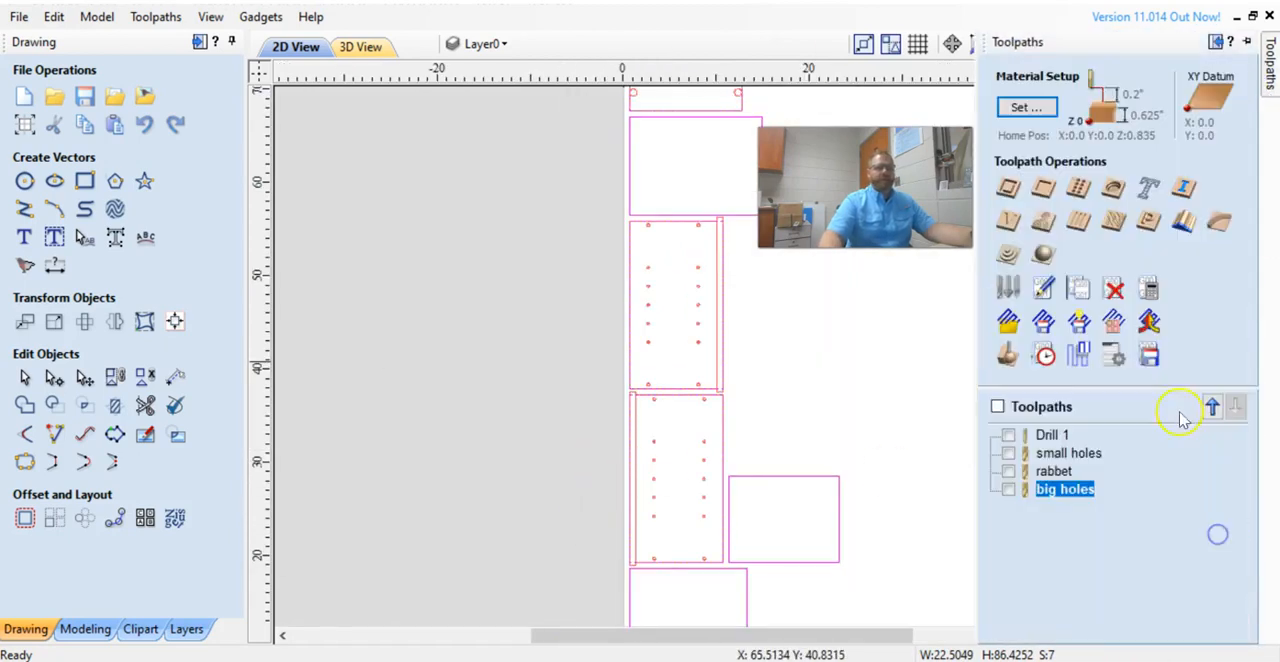
{"action": "left_click", "coordinate": [1008, 190]}
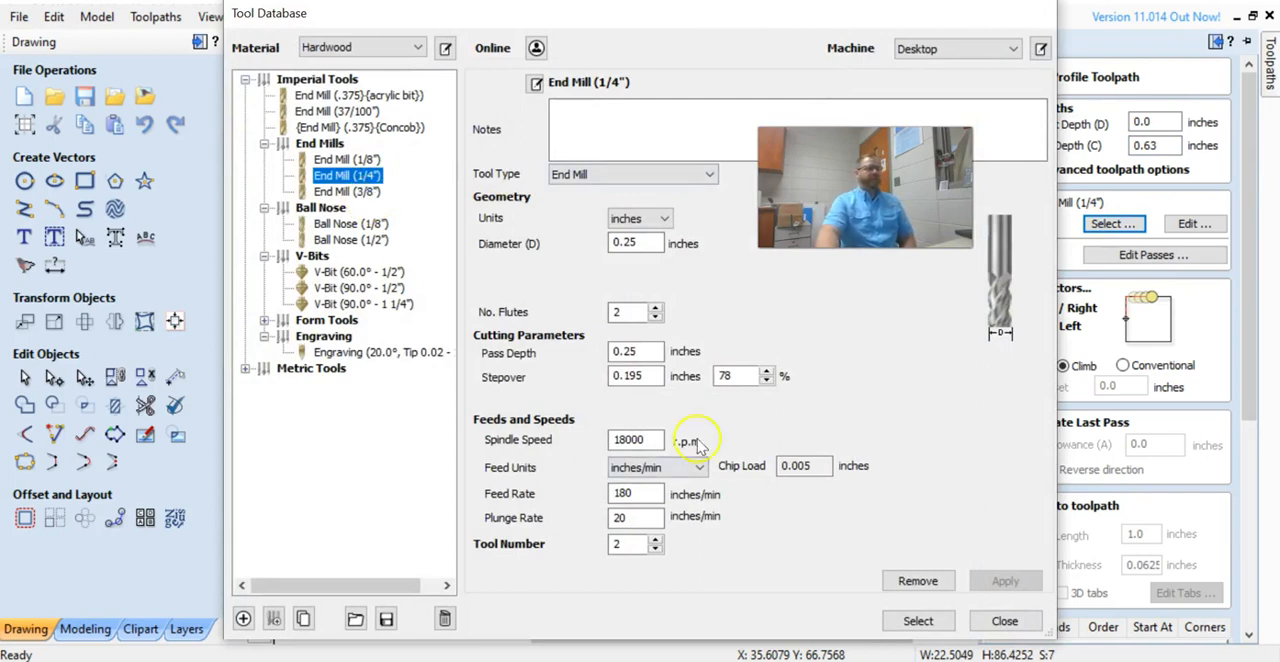
{"action": "left_click", "coordinate": [350, 191]}
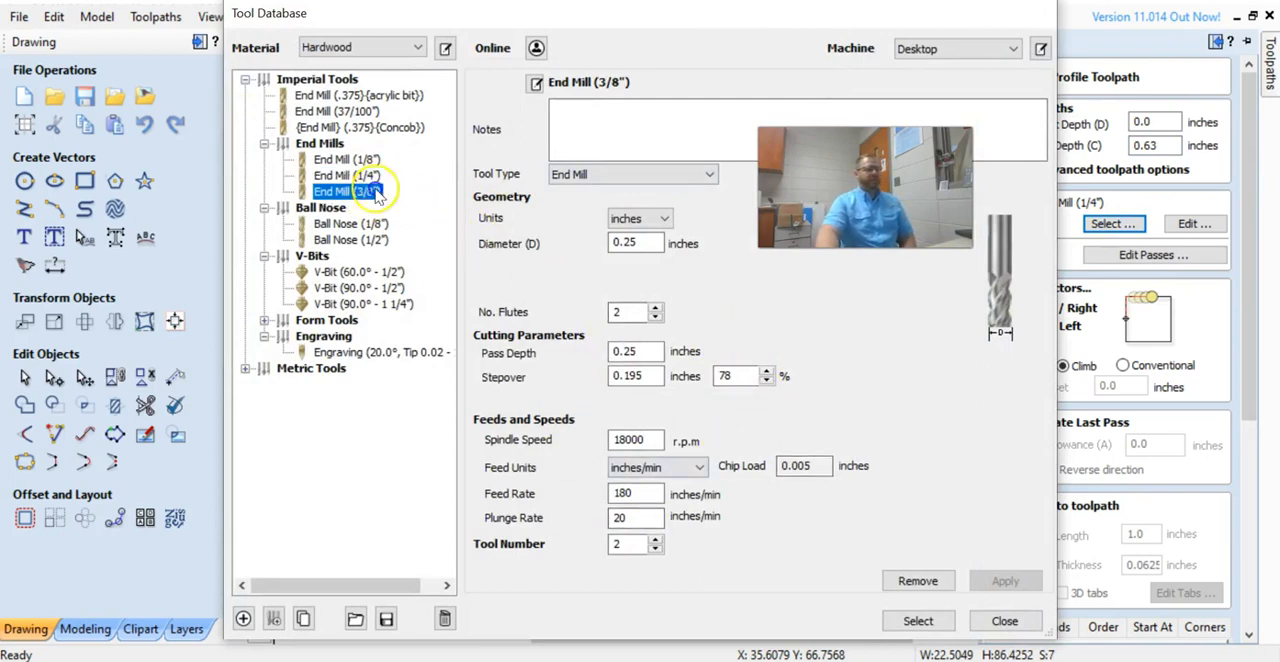
{"action": "left_click", "coordinate": [918, 621]}
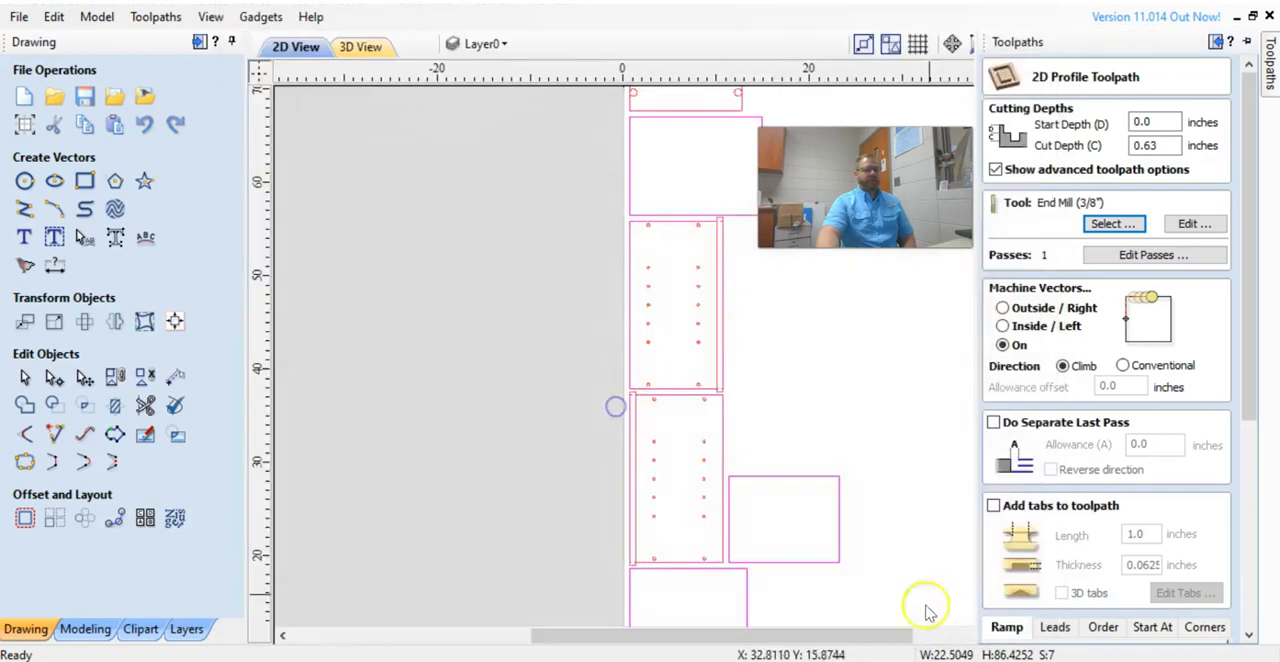
Set the profile to machine outside/right of the vectors and add smooth ramps to the toolpath.
{"action": "left_click", "coordinate": [1002, 309]}
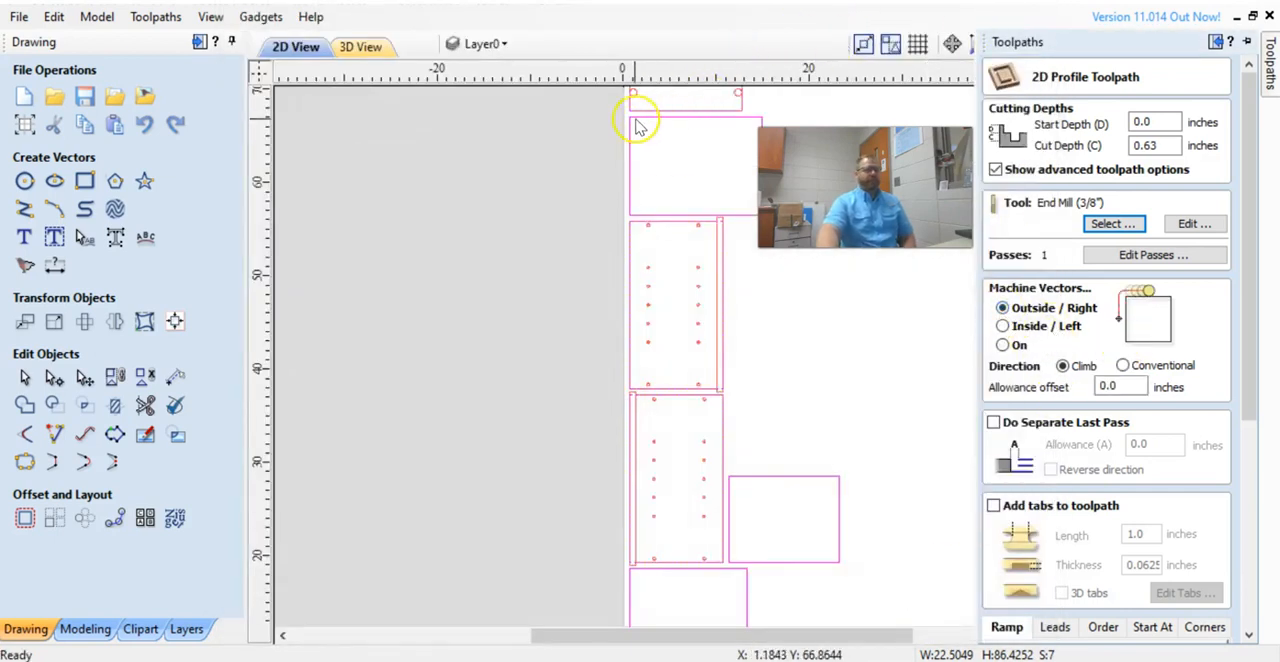
{"action": "scroll", "coordinate": [1100, 405], "scroll_direction": "down", "scroll_amount": 4}
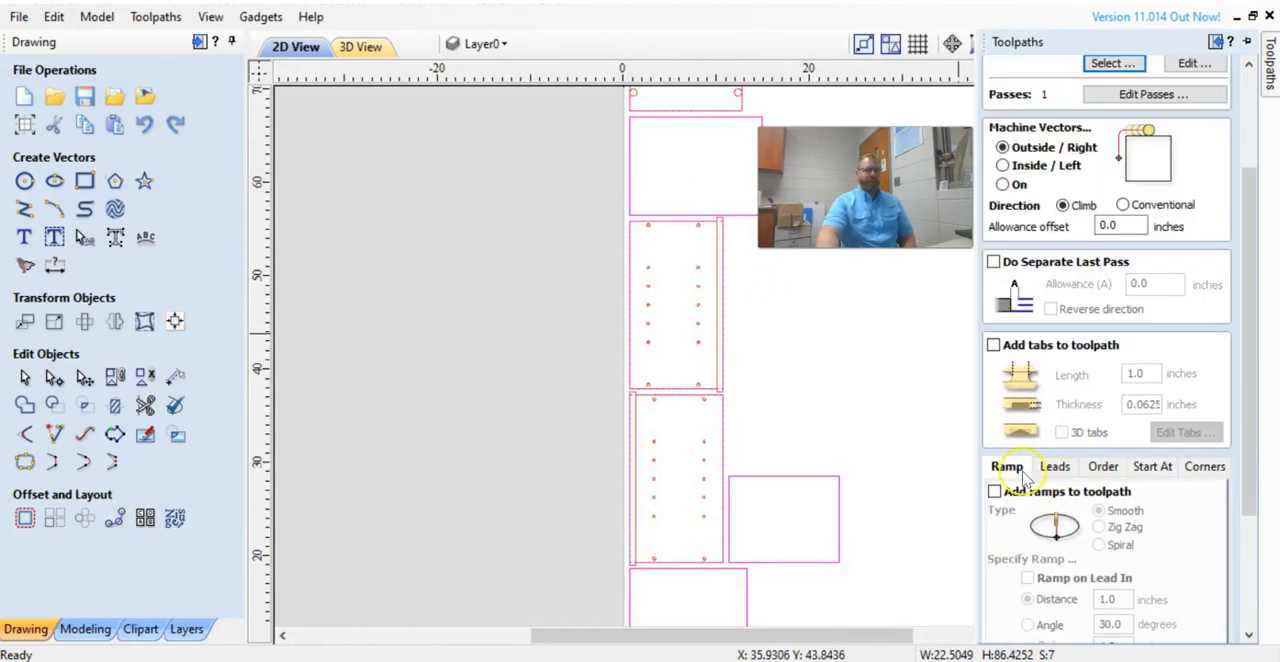
{"action": "left_click", "coordinate": [994, 491]}
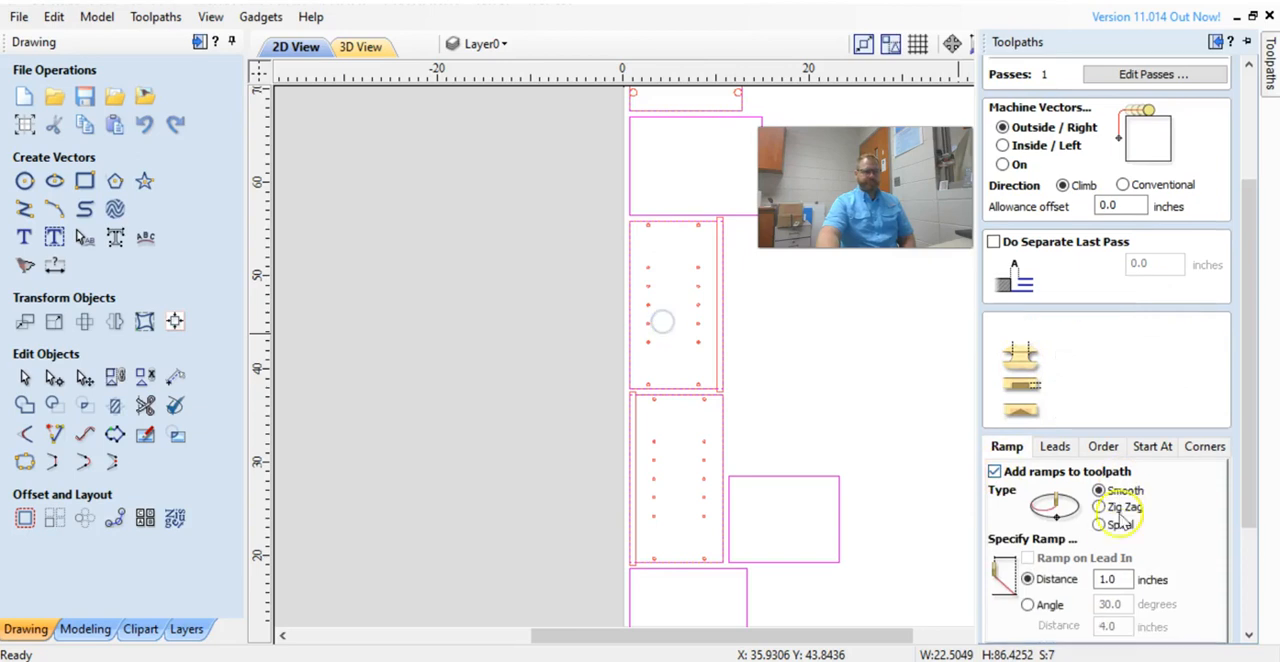
{"action": "scroll", "coordinate": [1100, 520], "scroll_direction": "down", "scroll_amount": 4}
Name the toolpath Outside Cut and calculate it, accepting the cut-through warning.
{"action": "double_click", "coordinate": [1088, 598]}
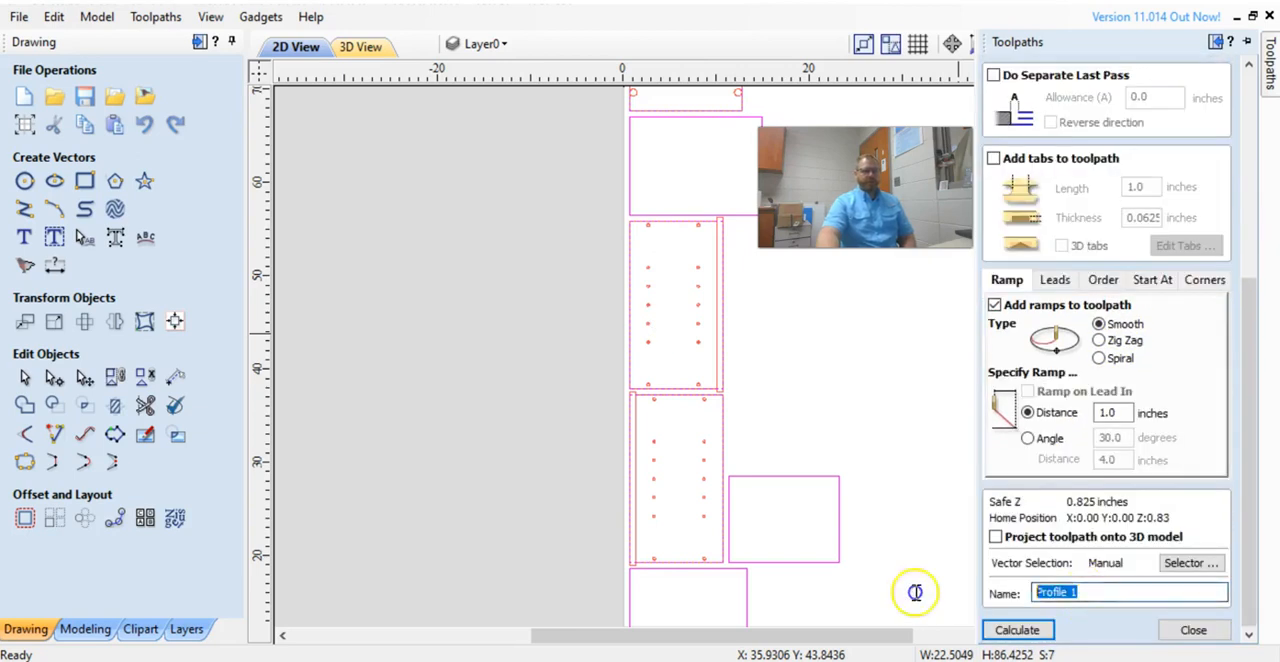
{"action": "type", "text": "Outside Cu"}
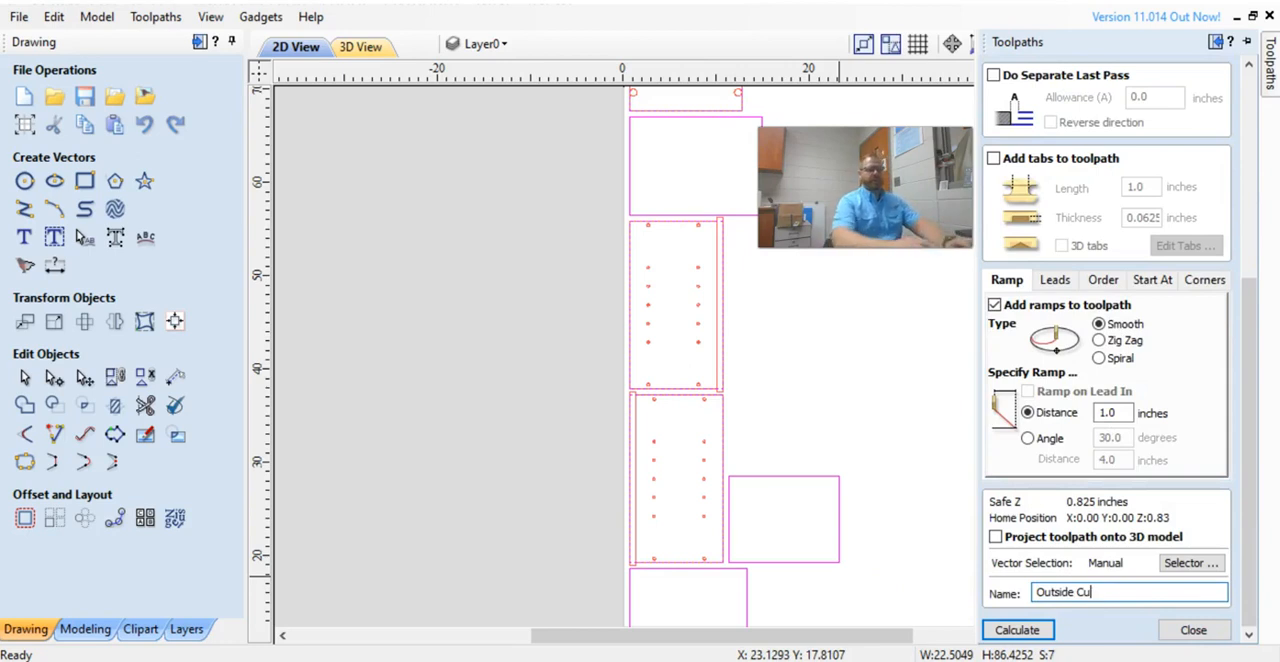
{"action": "type", "text": "t"}
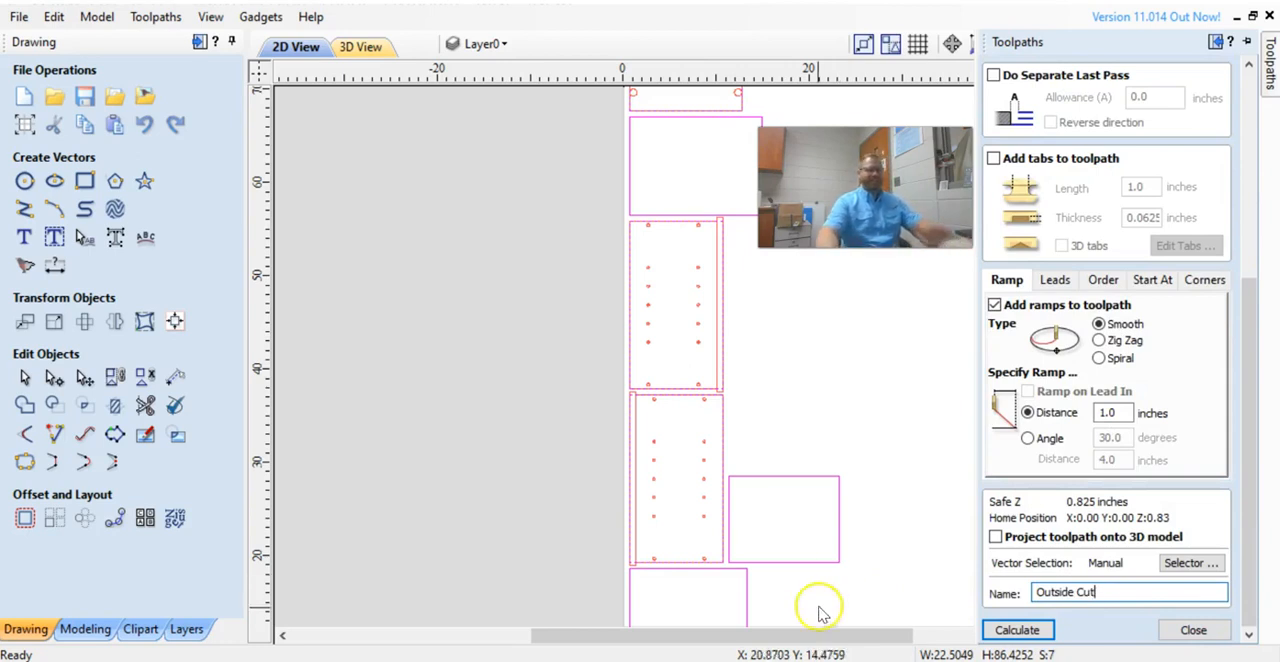
{"action": "left_click", "coordinate": [1017, 630]}
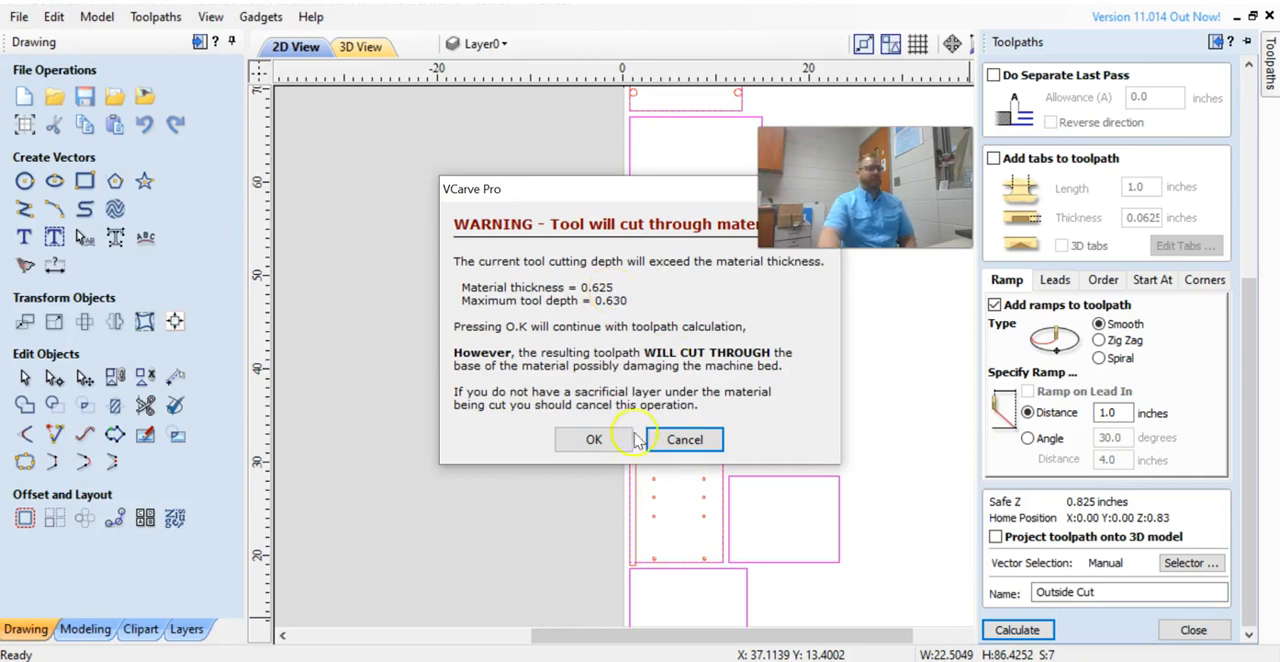
{"action": "left_click", "coordinate": [594, 440]}
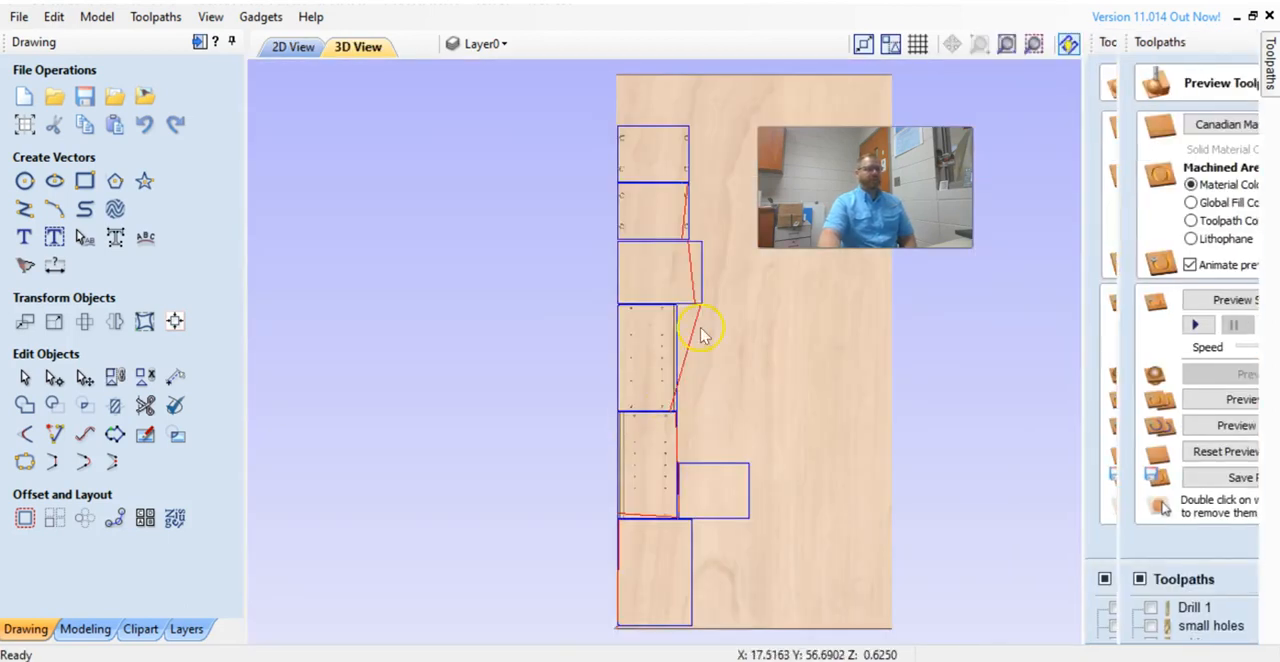
Preview all toolpaths on the material in the 3D view.
{"action": "left_click", "coordinate": [1272, 84]}
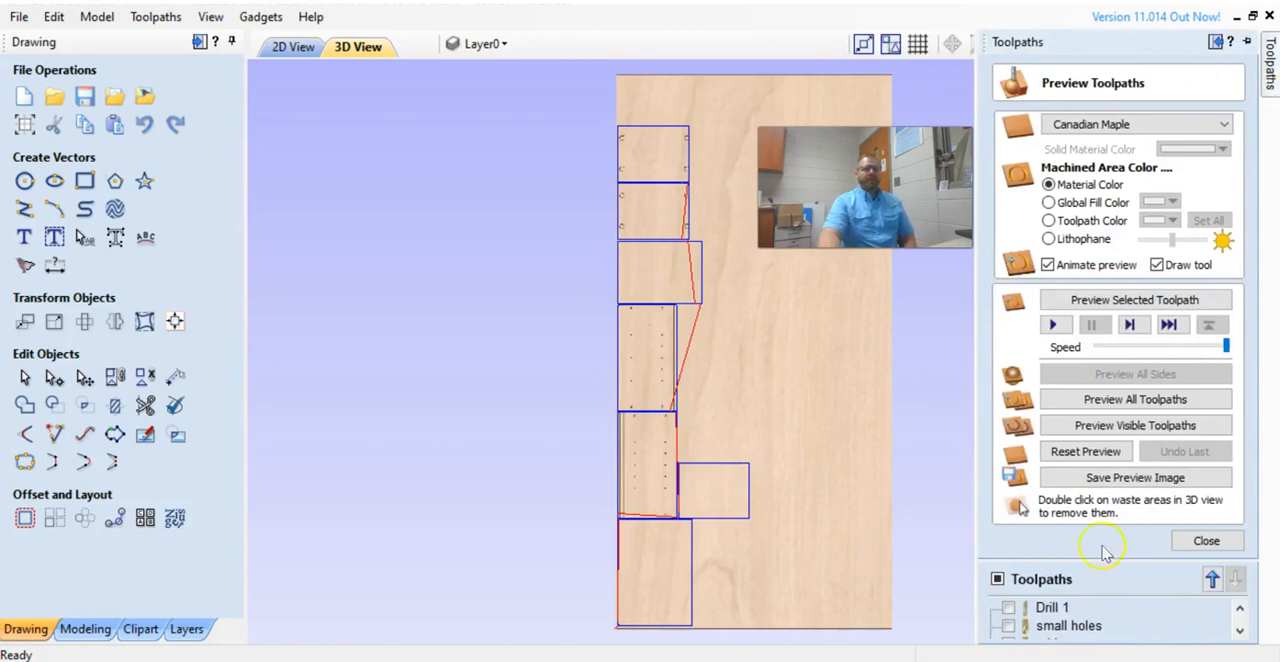
{"action": "left_click", "coordinate": [1098, 399]}
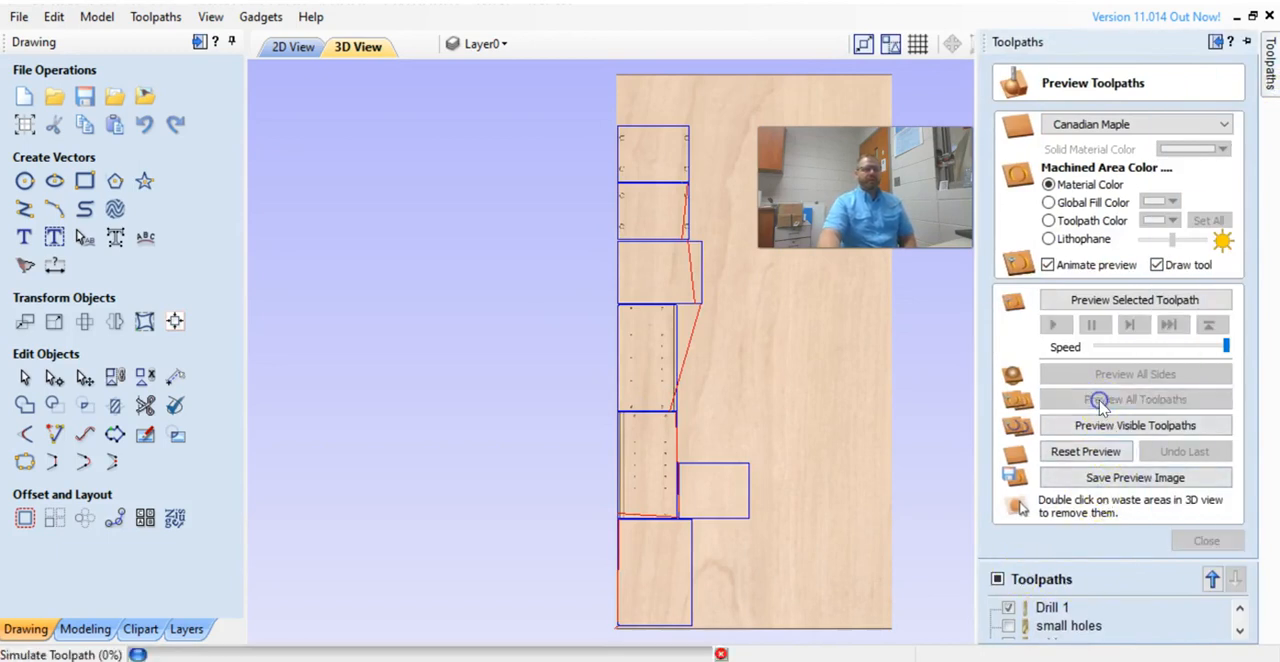
{"action": "scroll", "coordinate": [714, 253], "scroll_direction": "up", "scroll_amount": 5}
{"action": "middle_click_drag", "start_coordinate": [640, 292], "coordinate": [720, 650]}
Inspect the cut-out panel outlines and holes closely across the sheet in the 3D view.
{"action": "scroll", "coordinate": [752, 198], "scroll_direction": "up", "scroll_amount": 6}
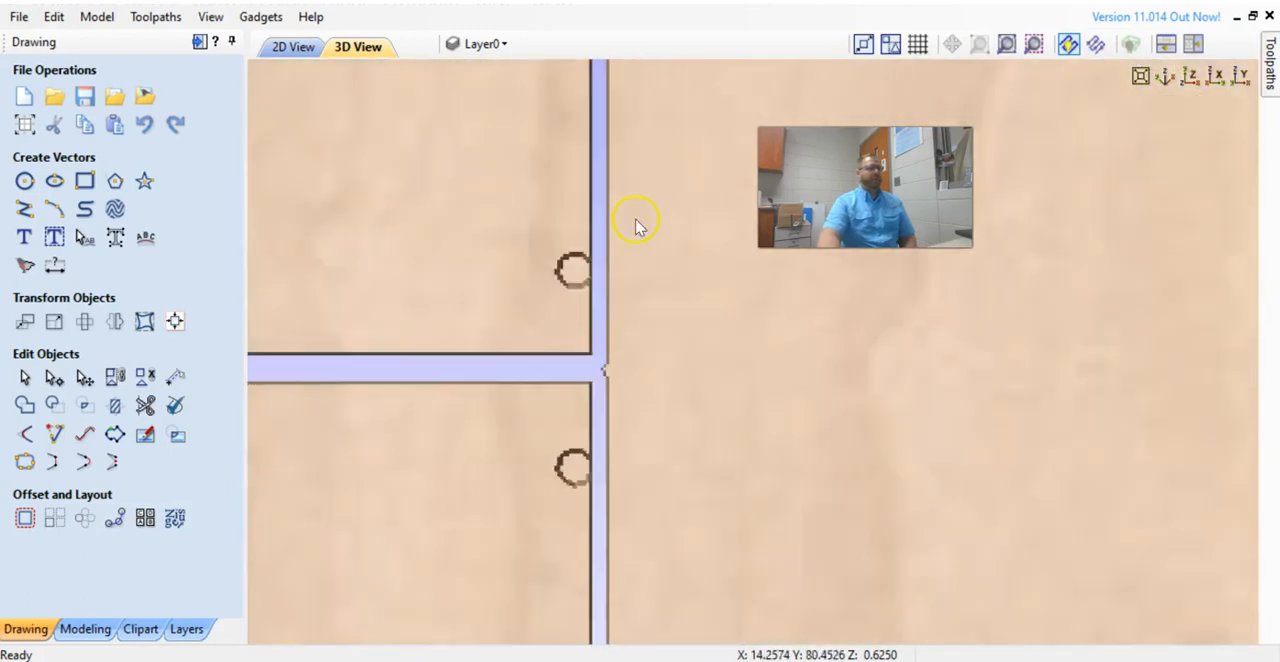
{"action": "middle_click_drag", "start_coordinate": [634, 203], "coordinate": [648, 314]}
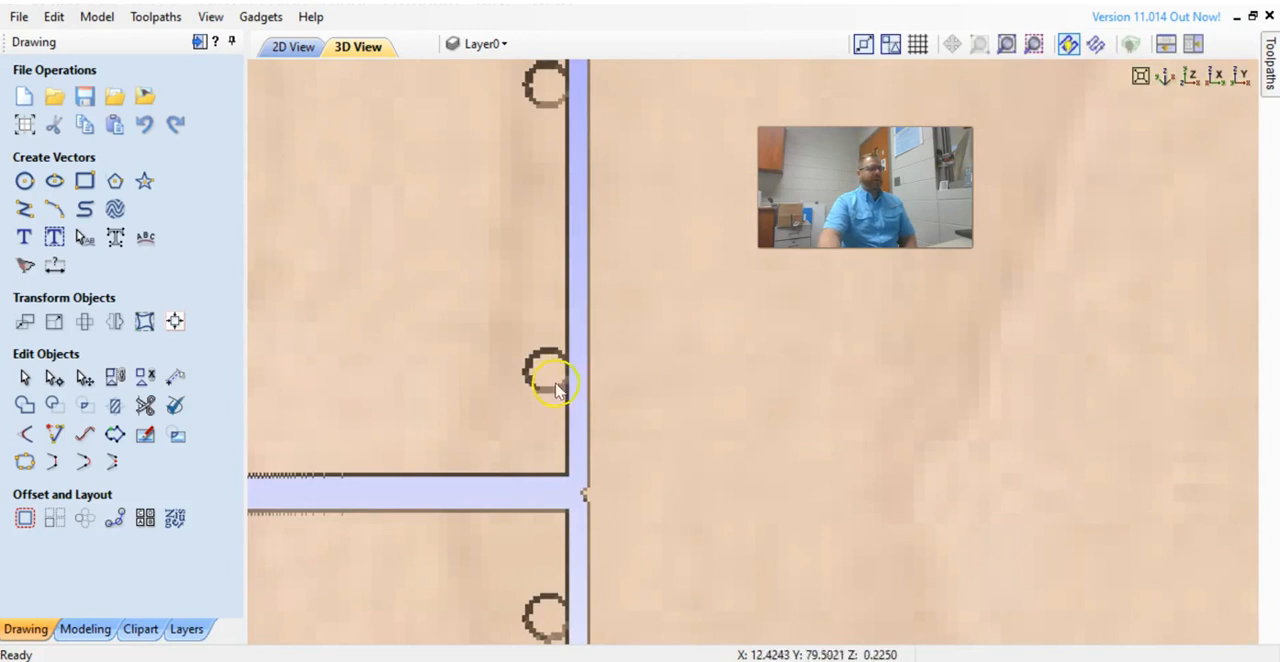
{"action": "scroll", "coordinate": [551, 378], "scroll_direction": "down", "scroll_amount": 5}
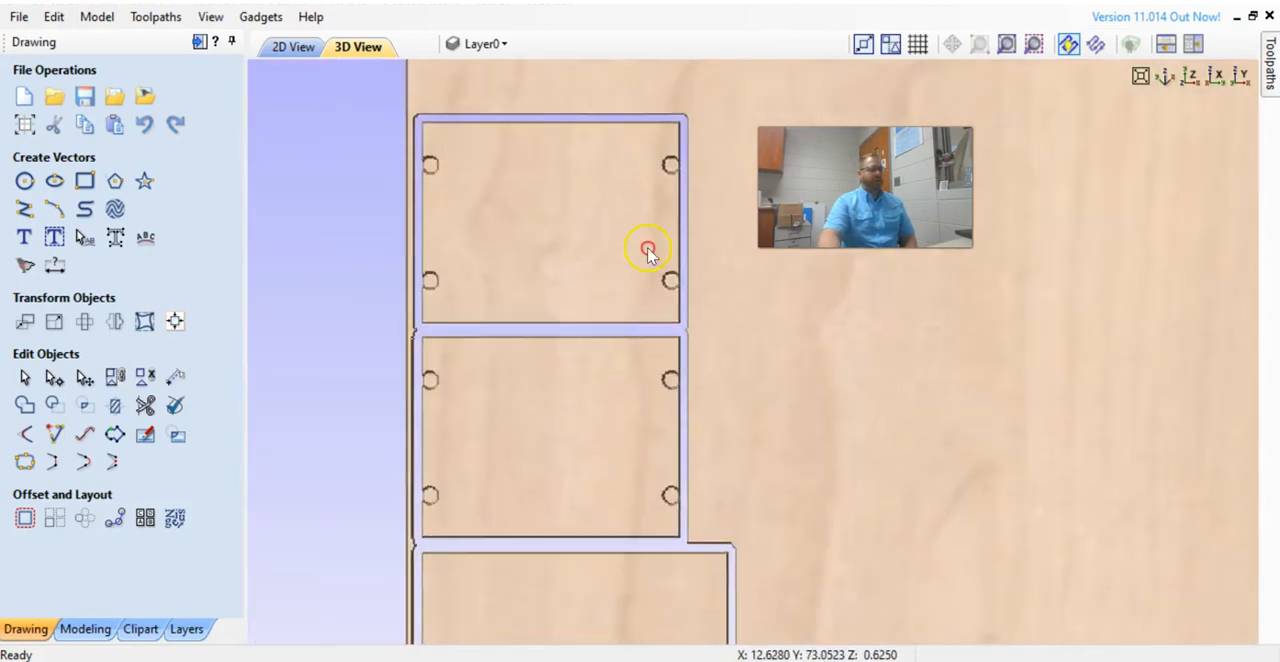
{"action": "middle_click_drag", "start_coordinate": [611, 488], "coordinate": [615, 203]}
{"action": "scroll", "coordinate": [632, 480], "scroll_direction": "up", "scroll_amount": 1}
{"action": "middle_click_drag", "start_coordinate": [632, 480], "coordinate": [648, 171]}
{"action": "middle_click_drag", "start_coordinate": [600, 577], "coordinate": [657, 200]}
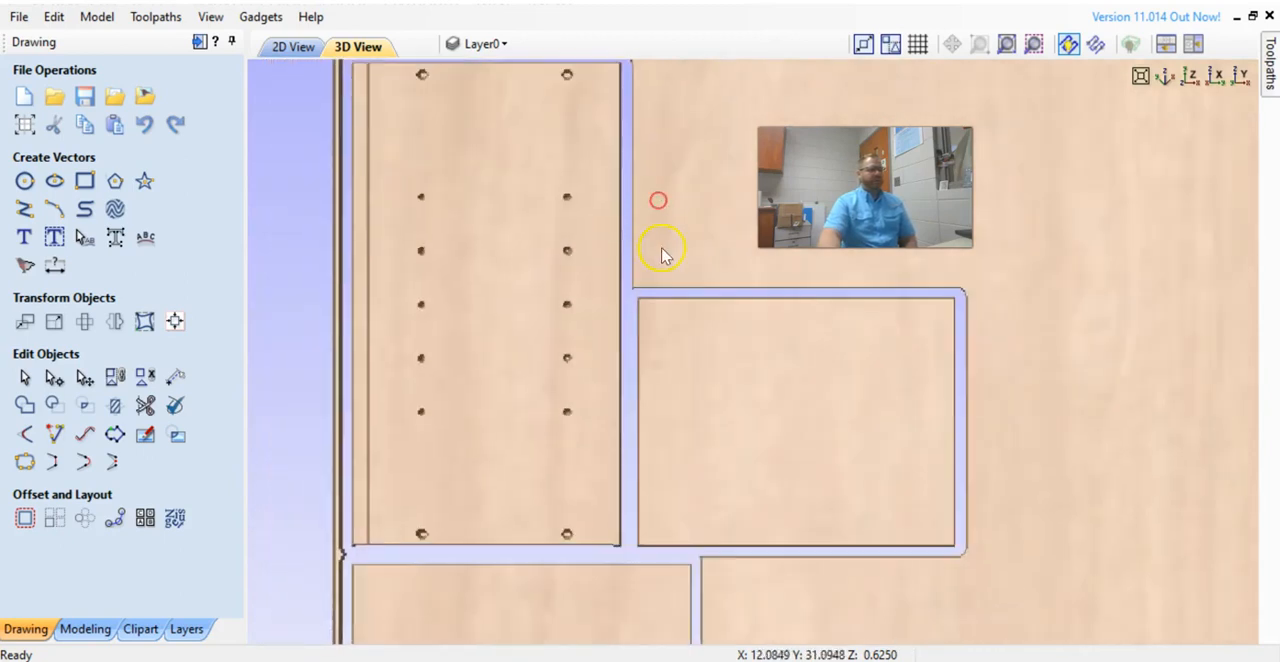
{"action": "scroll", "coordinate": [690, 493], "scroll_direction": "down", "scroll_amount": 2}
{"action": "scroll", "coordinate": [690, 493], "scroll_direction": "down", "scroll_amount": 1}
{"action": "middle_click_drag", "start_coordinate": [689, 492], "coordinate": [620, 206]}
{"action": "middle_click_drag", "start_coordinate": [624, 250], "coordinate": [606, 452]}
{"action": "scroll", "coordinate": [642, 410], "scroll_direction": "down", "scroll_amount": 4}
{"action": "middle_click_drag", "start_coordinate": [644, 370], "coordinate": [593, 592]}
{"action": "left_click", "coordinate": [1270, 62]}
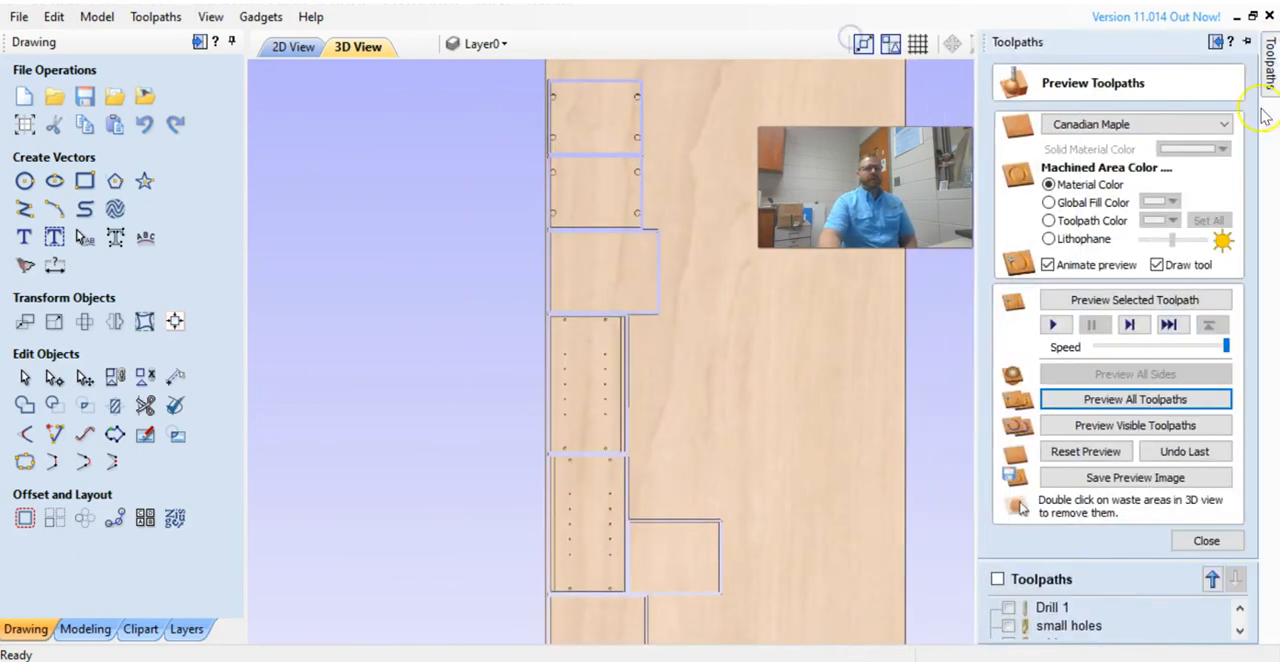
Save the project as Titus Cabinet in the CNC Woods Class folder.
{"action": "left_click", "coordinate": [20, 16]}
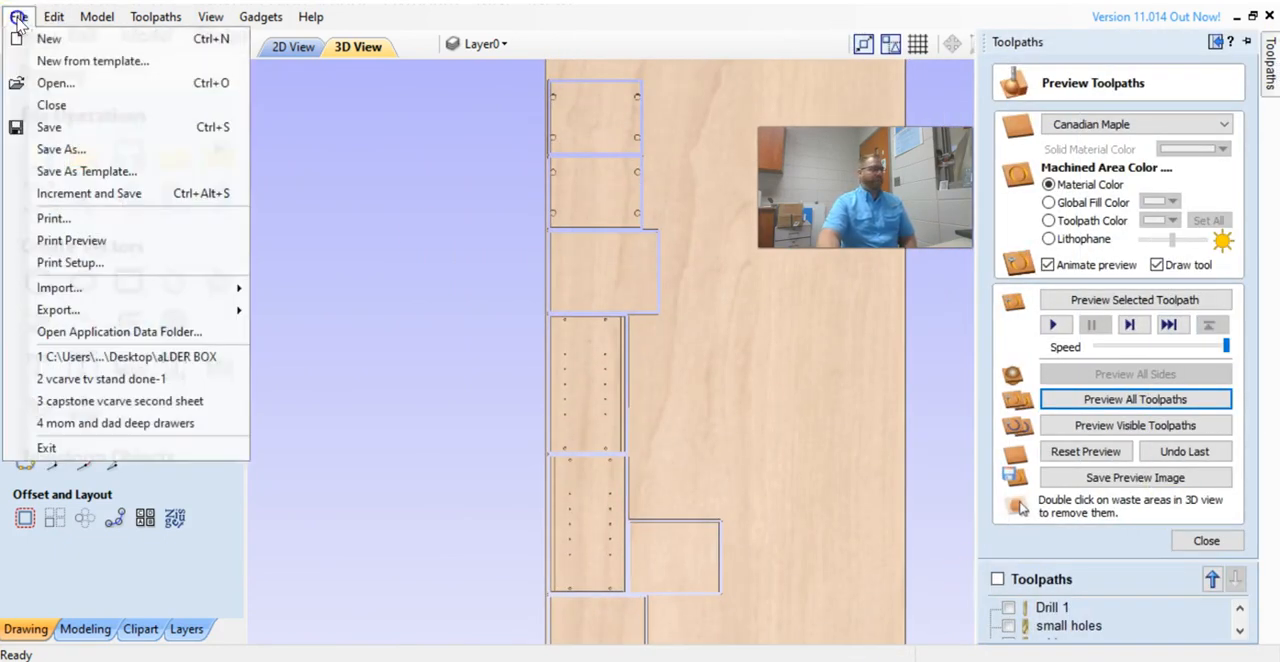
{"action": "left_click", "coordinate": [88, 150]}
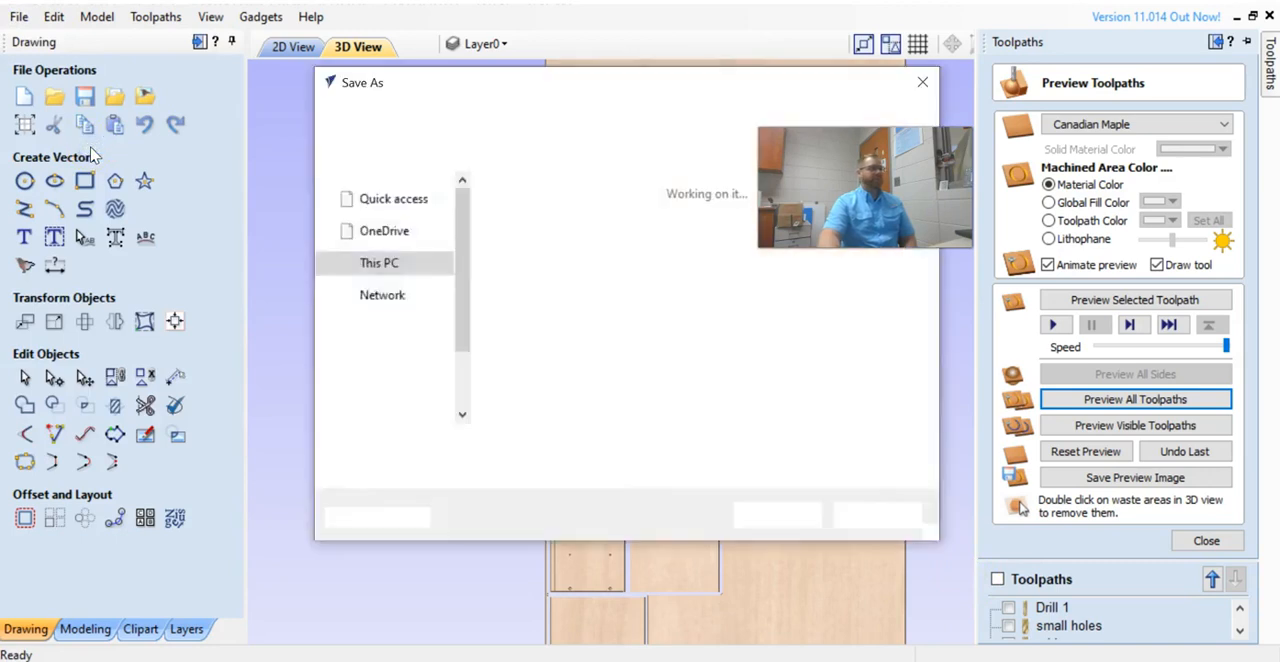
{"action": "scroll", "coordinate": [420, 330], "scroll_direction": "down", "scroll_amount": 2}
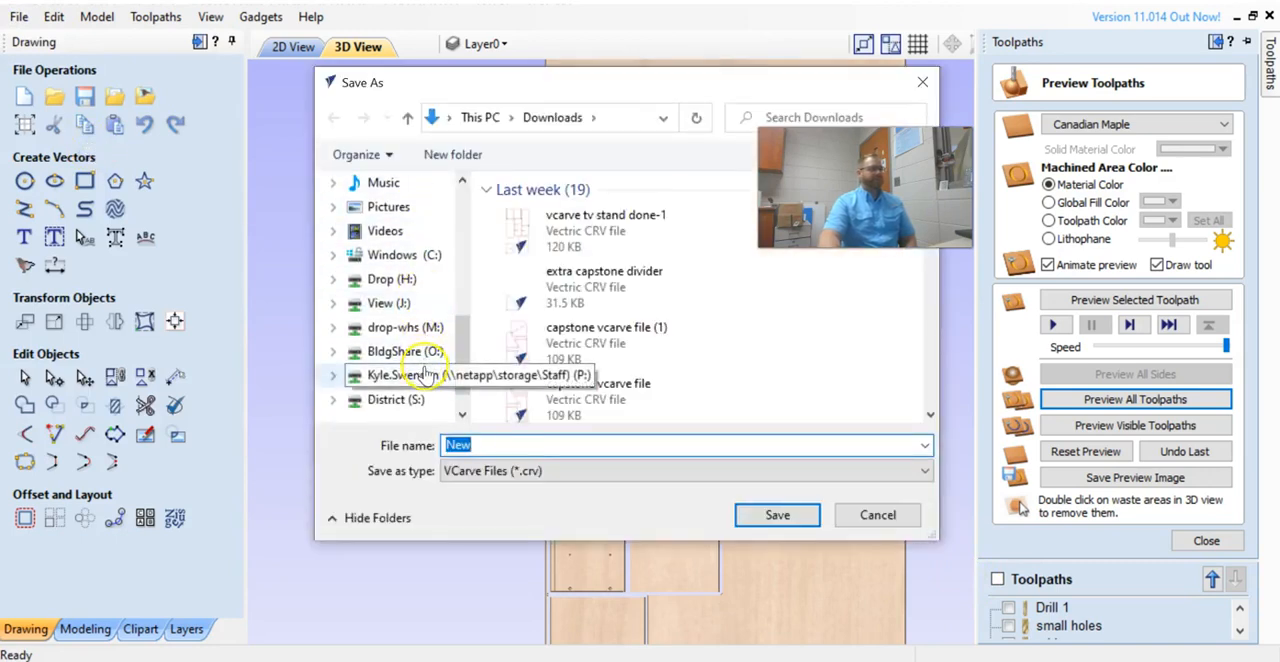
{"action": "left_click", "coordinate": [405, 376]}
{"action": "scroll", "coordinate": [612, 322], "scroll_direction": "down", "scroll_amount": 1}
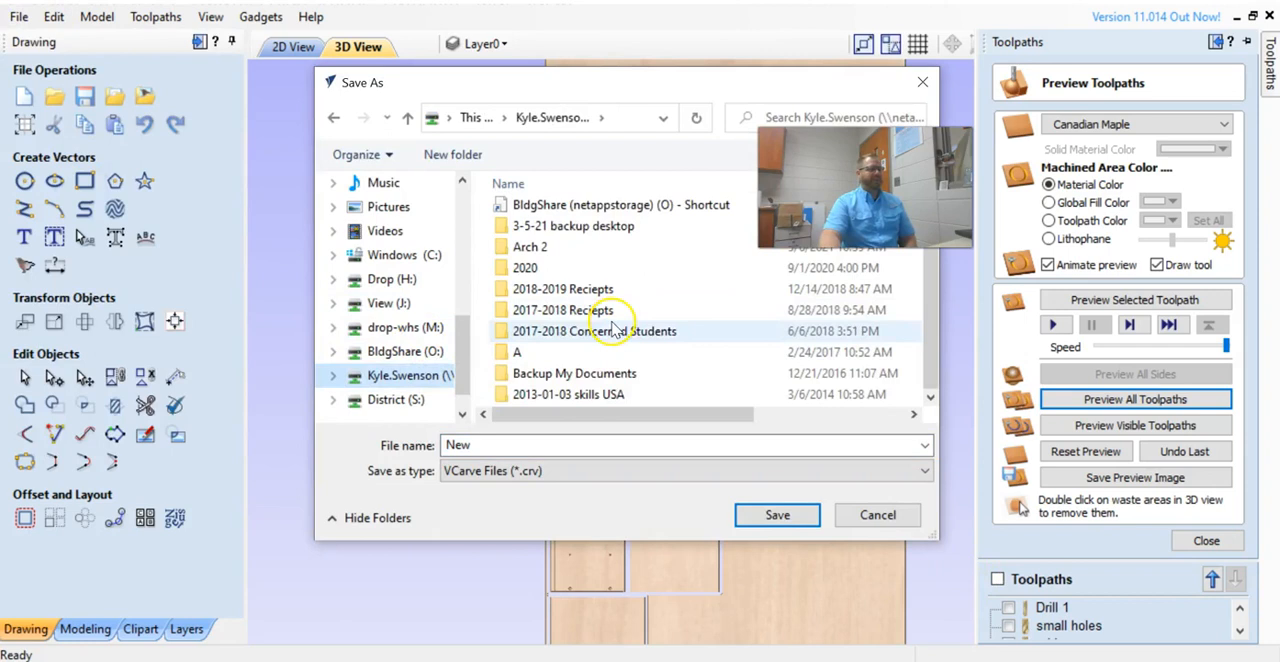
{"action": "scroll", "coordinate": [614, 325], "scroll_direction": "up", "scroll_amount": 8}
{"action": "scroll", "coordinate": [617, 335], "scroll_direction": "up", "scroll_amount": 2}
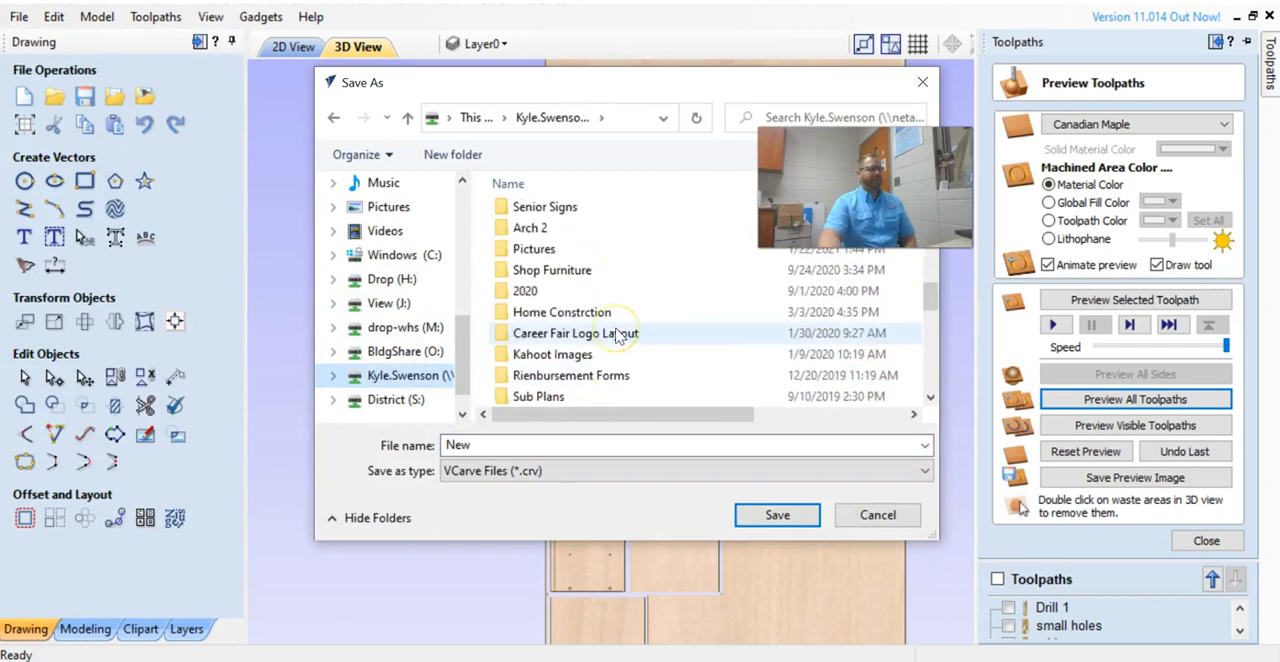
{"action": "scroll", "coordinate": [616, 336], "scroll_direction": "up", "scroll_amount": 2}
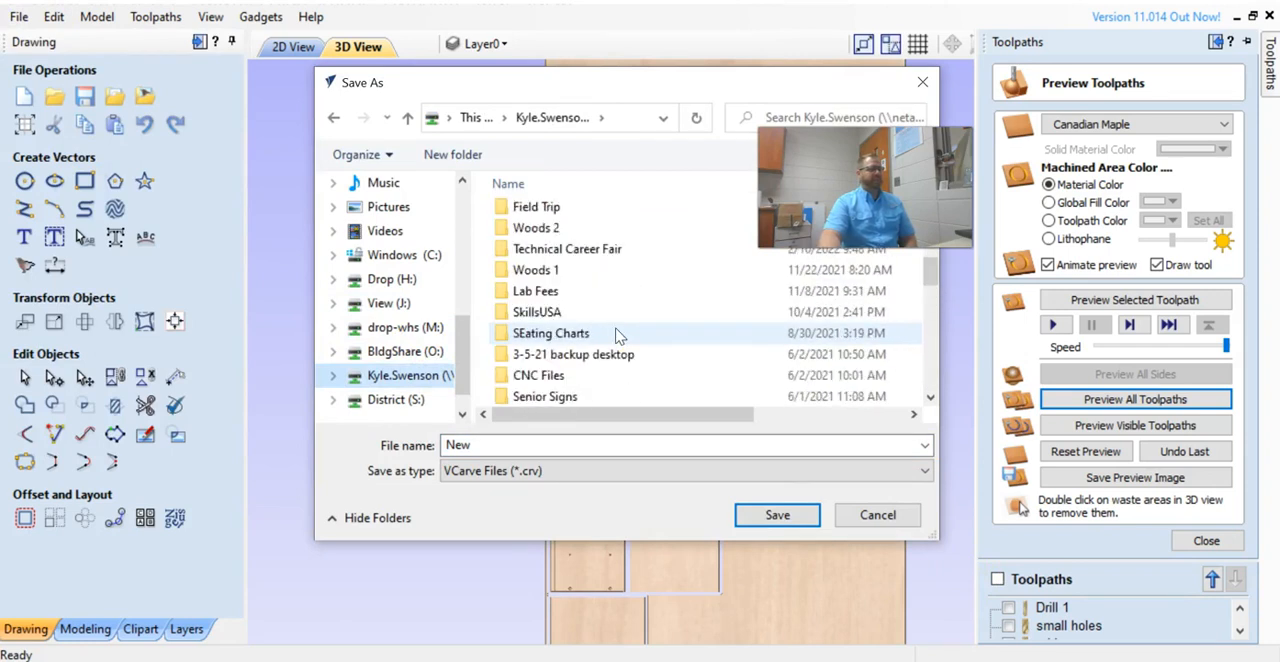
{"action": "left_click", "coordinate": [568, 228]}
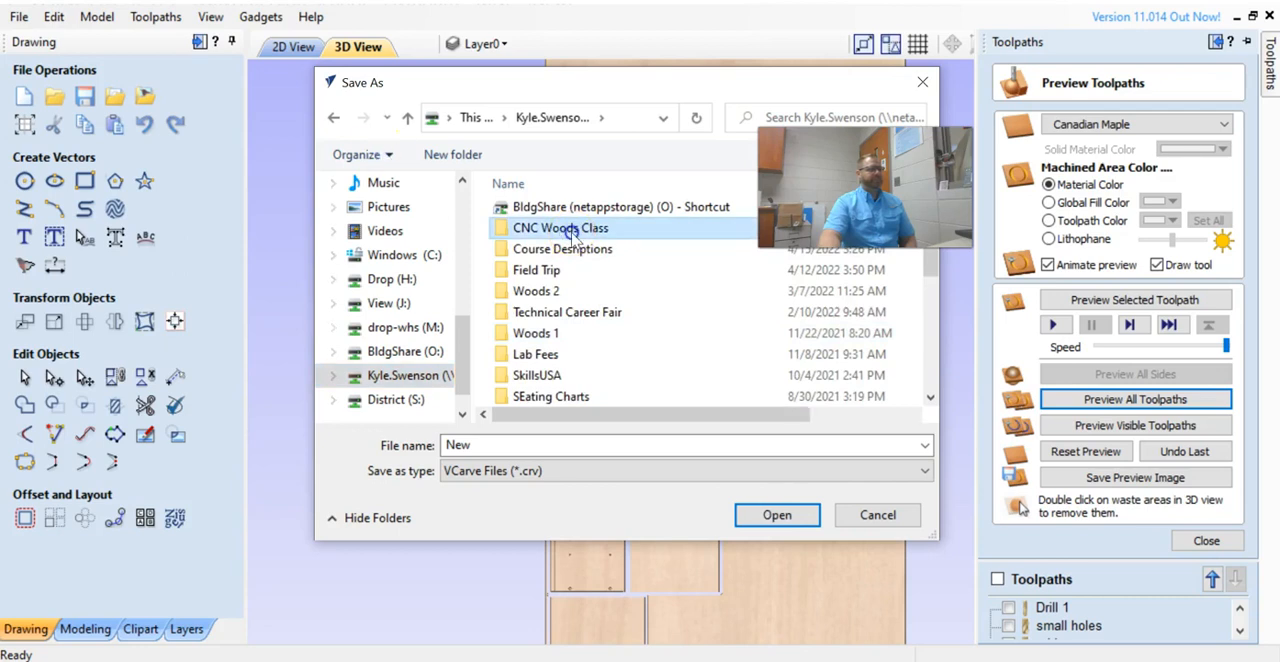
{"action": "double_click", "coordinate": [568, 228]}
{"action": "double_click", "coordinate": [505, 444]}
{"action": "type", "text": "Titus Cabinet"}
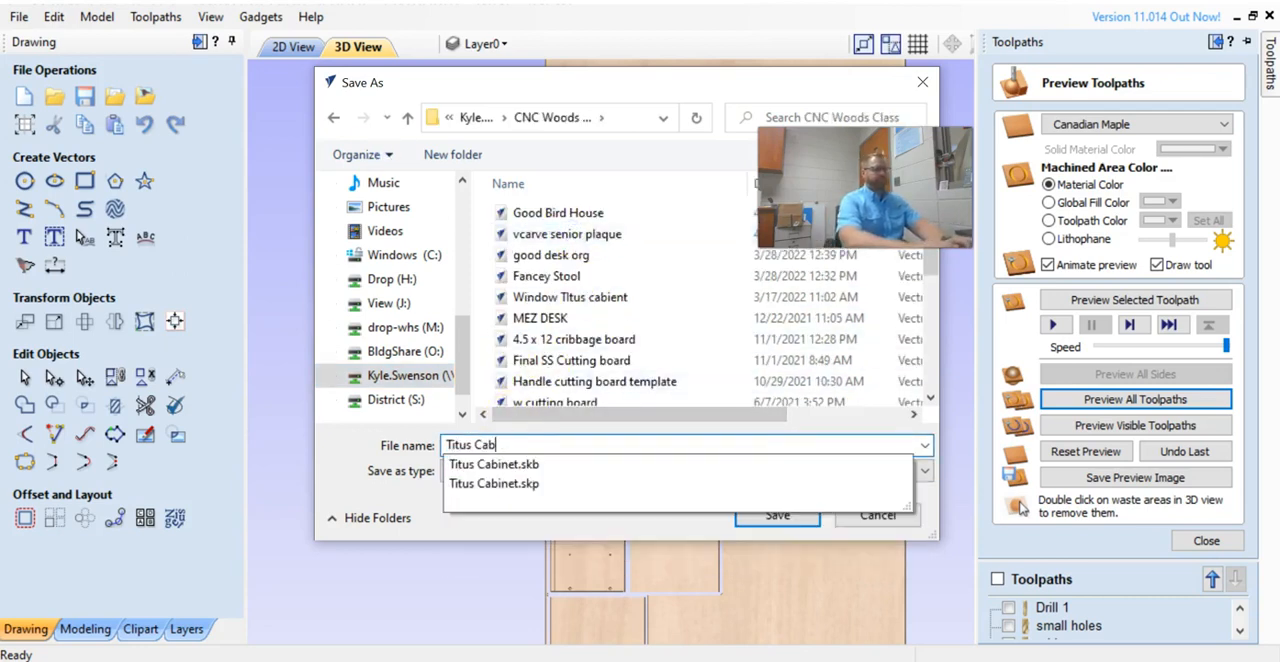
{"action": "left_click", "coordinate": [778, 516]}
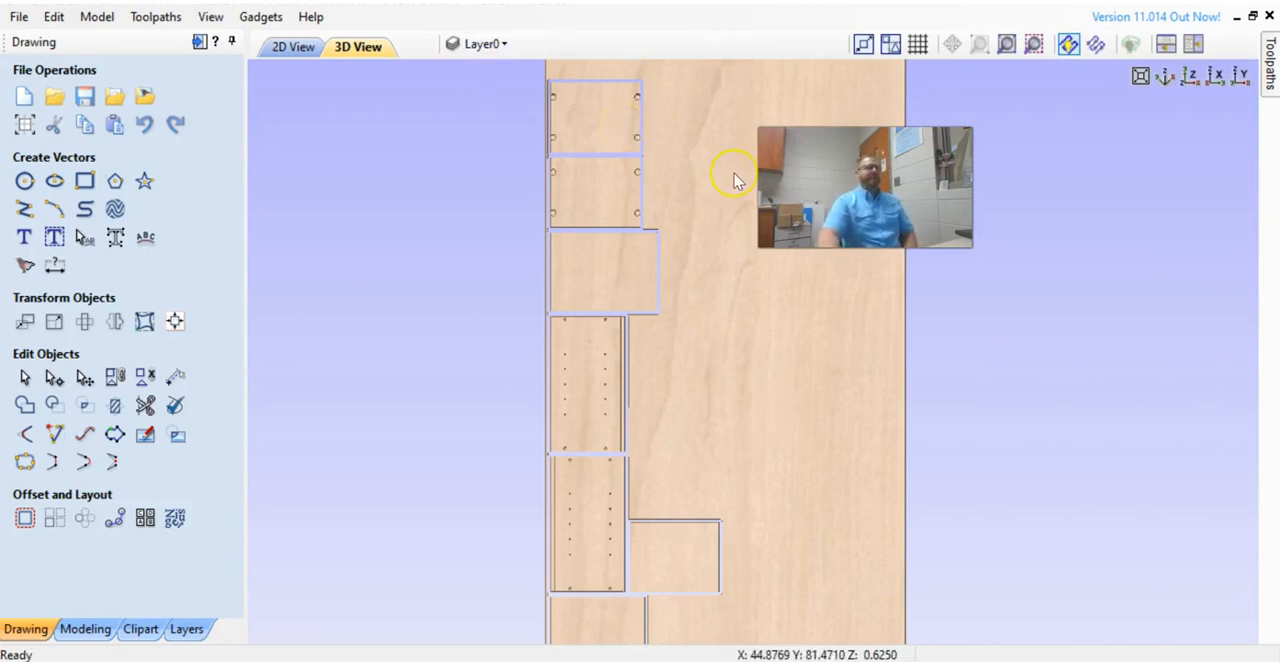
Examine the previewed toolpaths on the whole sheet from different angles in the 3D view.
{"action": "left_click_drag", "start_coordinate": [677, 143], "coordinate": [545, 100]}
{"action": "scroll", "coordinate": [538, 97], "scroll_direction": "up", "scroll_amount": 4}
{"action": "left_click_drag", "start_coordinate": [572, 288], "coordinate": [380, 170]}
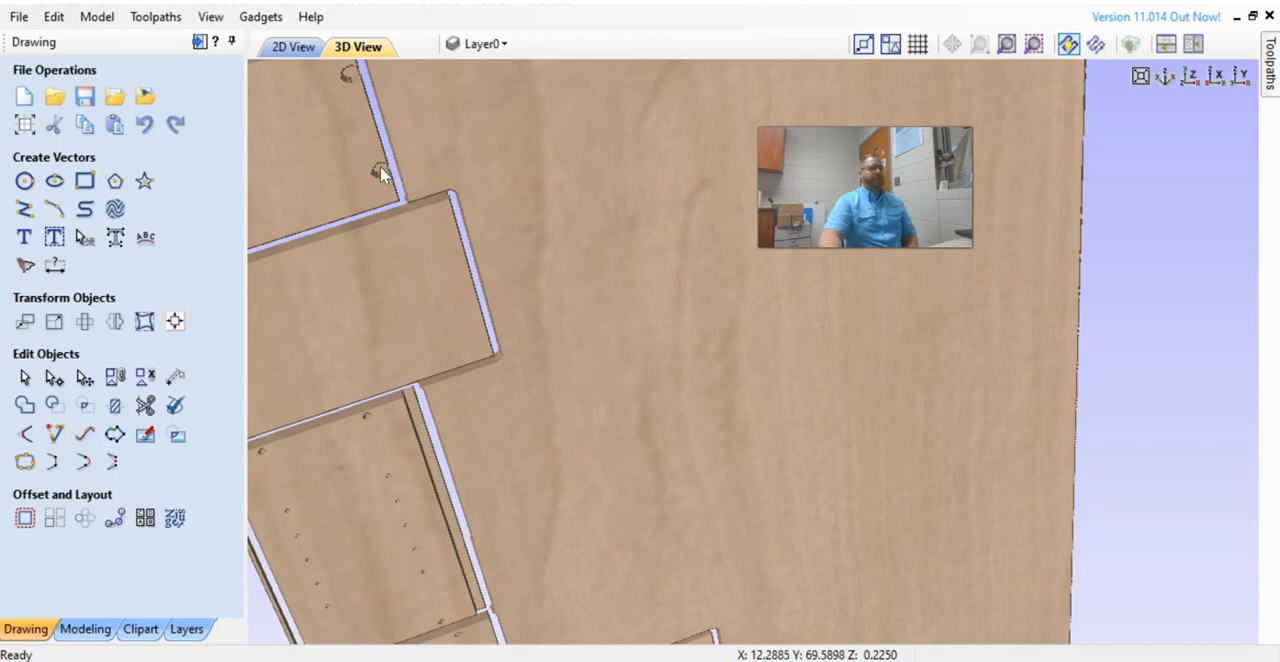
{"action": "scroll", "coordinate": [380, 175], "scroll_direction": "down", "scroll_amount": 5}
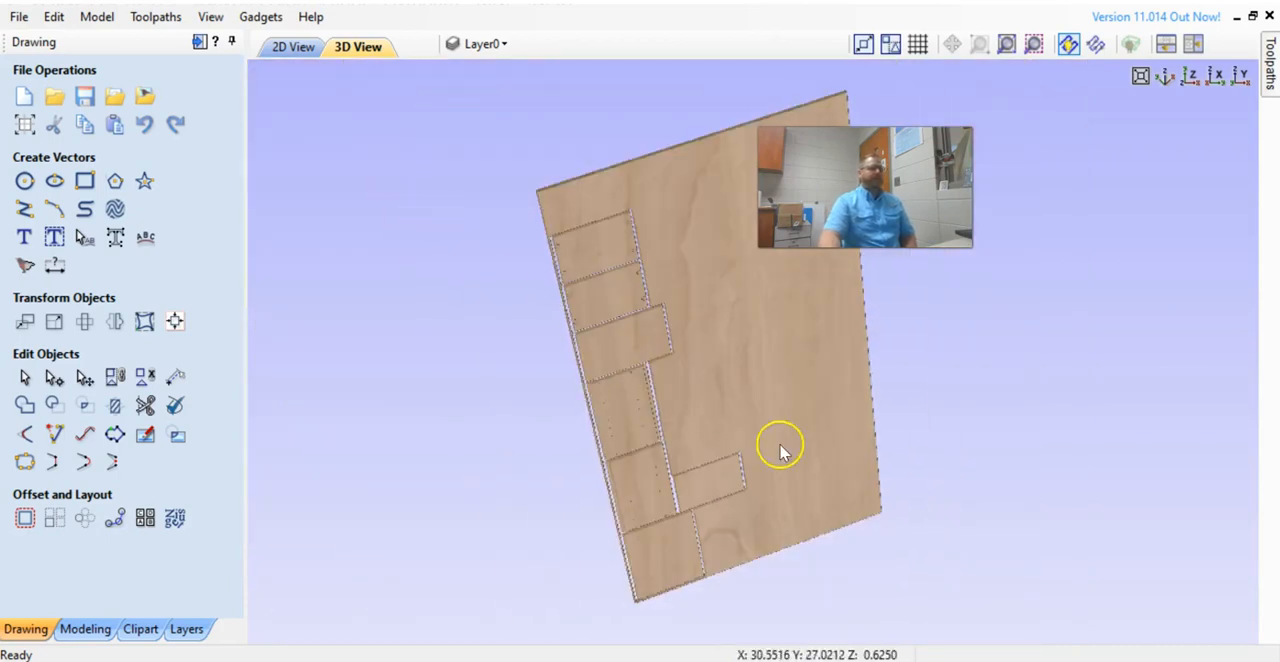
{"action": "left_click_drag", "start_coordinate": [720, 447], "coordinate": [695, 332]}
{"action": "left_click_drag", "start_coordinate": [931, 431], "coordinate": [922, 462]}
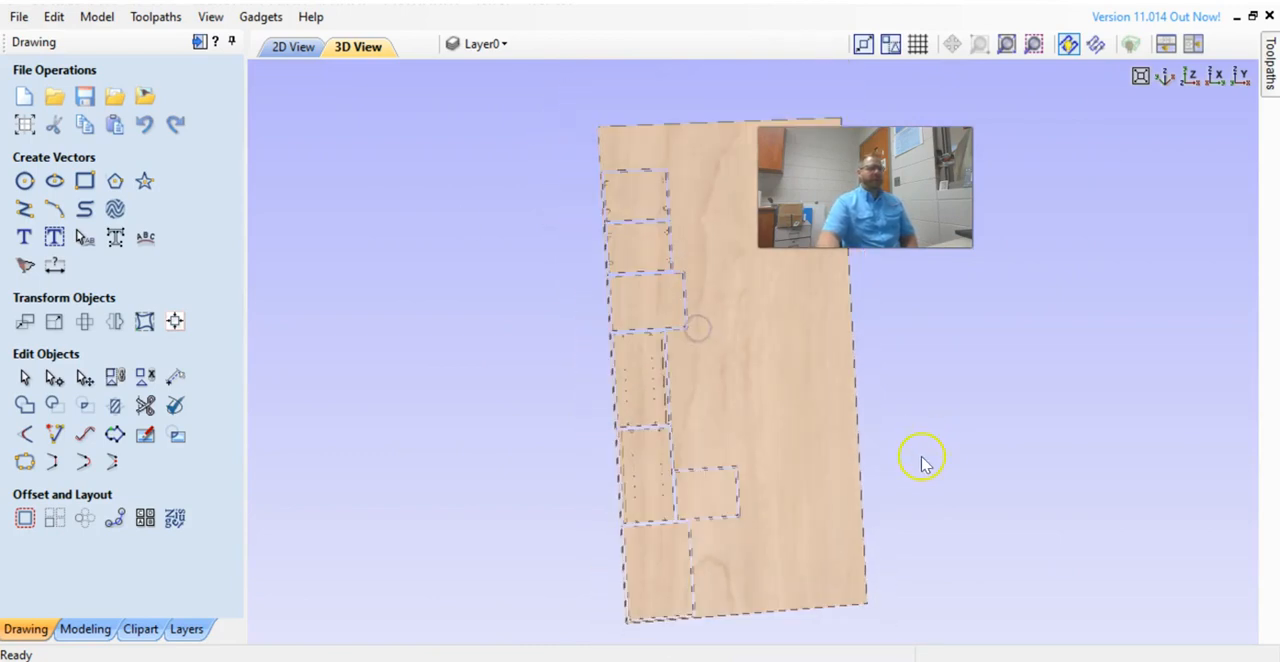
{"action": "mouse_move", "coordinate": [843, 583]}
{"action": "left_mouse_down"}
{"action": "mouse_move", "coordinate": [820, 597]}
{"action": "mouse_move", "coordinate": [829, 571]}
{"action": "mouse_move", "coordinate": [832, 598]}
{"action": "mouse_move", "coordinate": [823, 592]}
{"action": "left_mouse_up"}
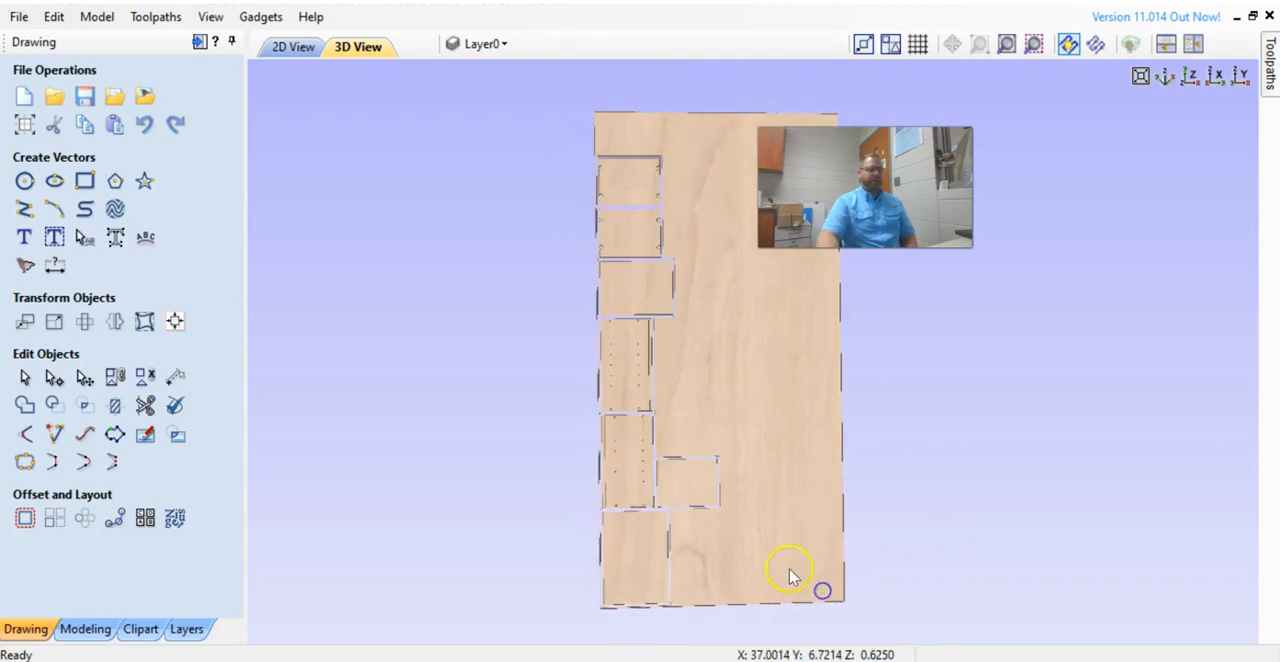
{"action": "scroll", "coordinate": [790, 572], "scroll_direction": "up", "scroll_amount": 1}
{"action": "left_click_drag", "start_coordinate": [724, 492], "coordinate": [727, 578]}
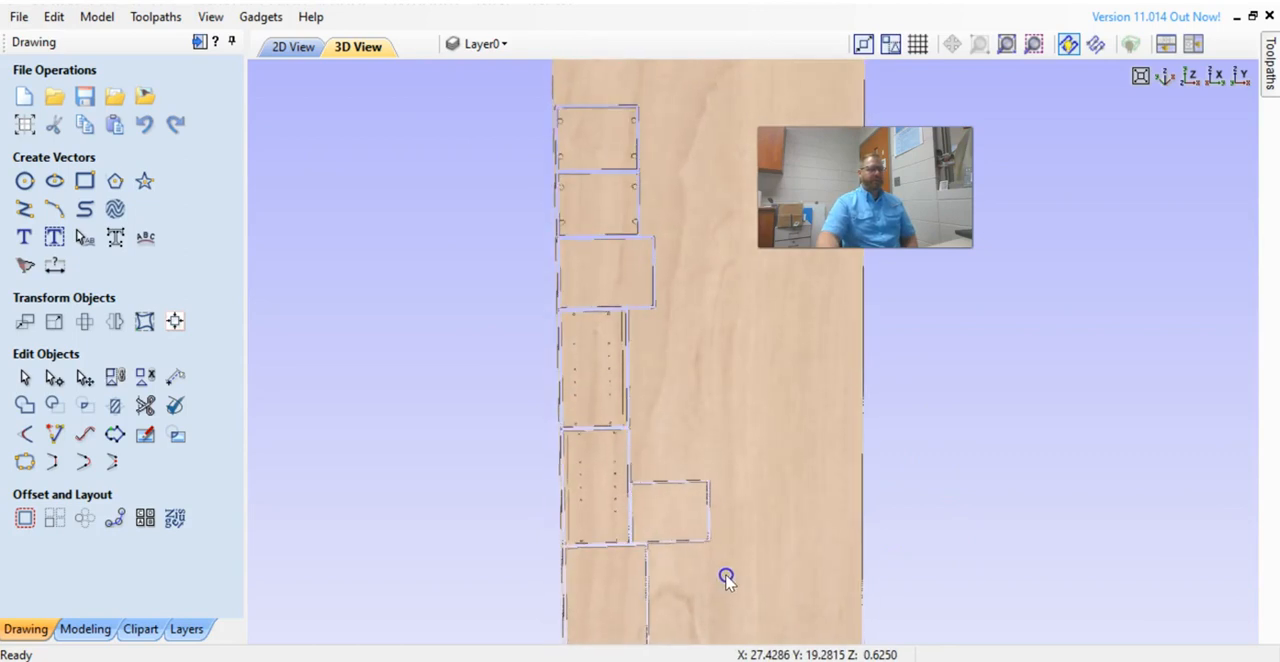
Export the vectors to a PDF named Titus Cabinet in the Downloads folder.
{"action": "left_click", "coordinate": [18, 16]}
{"action": "mouse_move", "coordinate": [138, 312]}
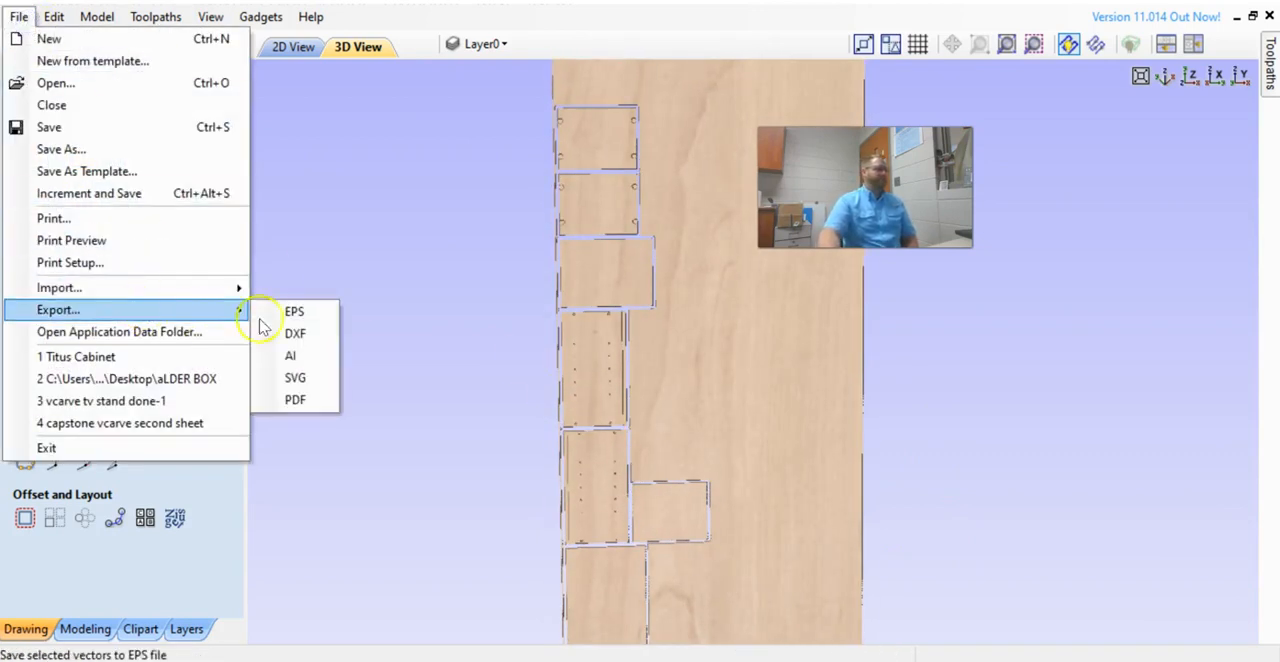
{"action": "left_click", "coordinate": [310, 400]}
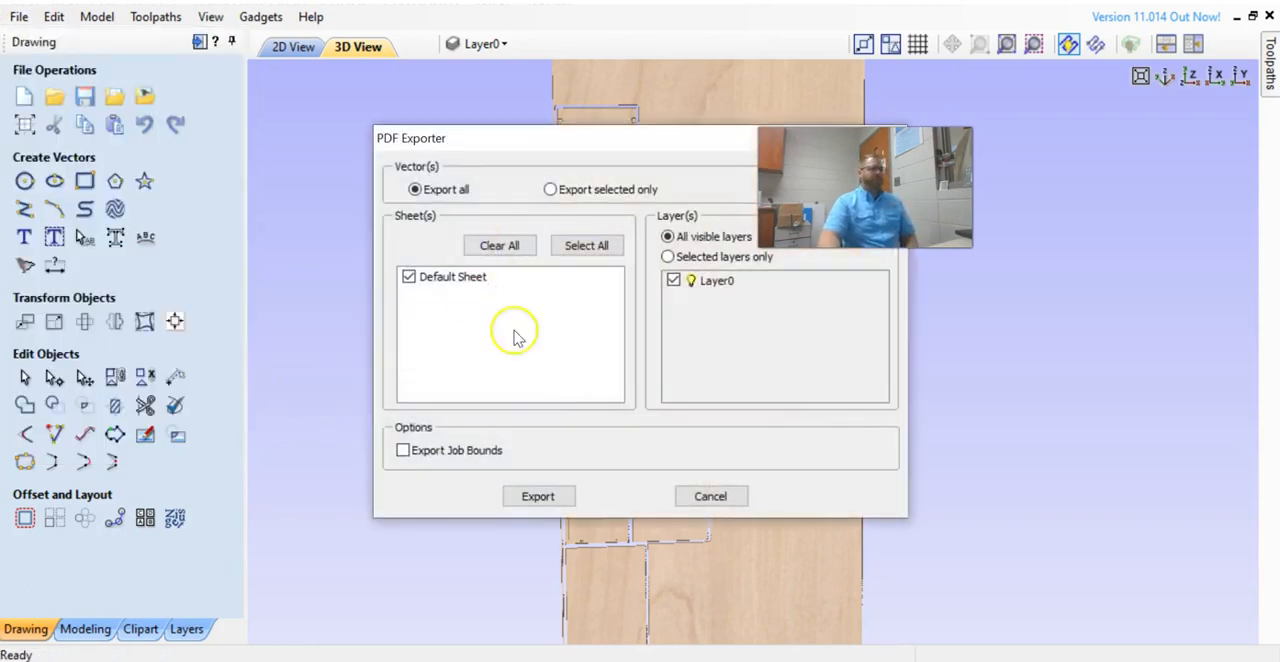
{"action": "left_click", "coordinate": [537, 496]}
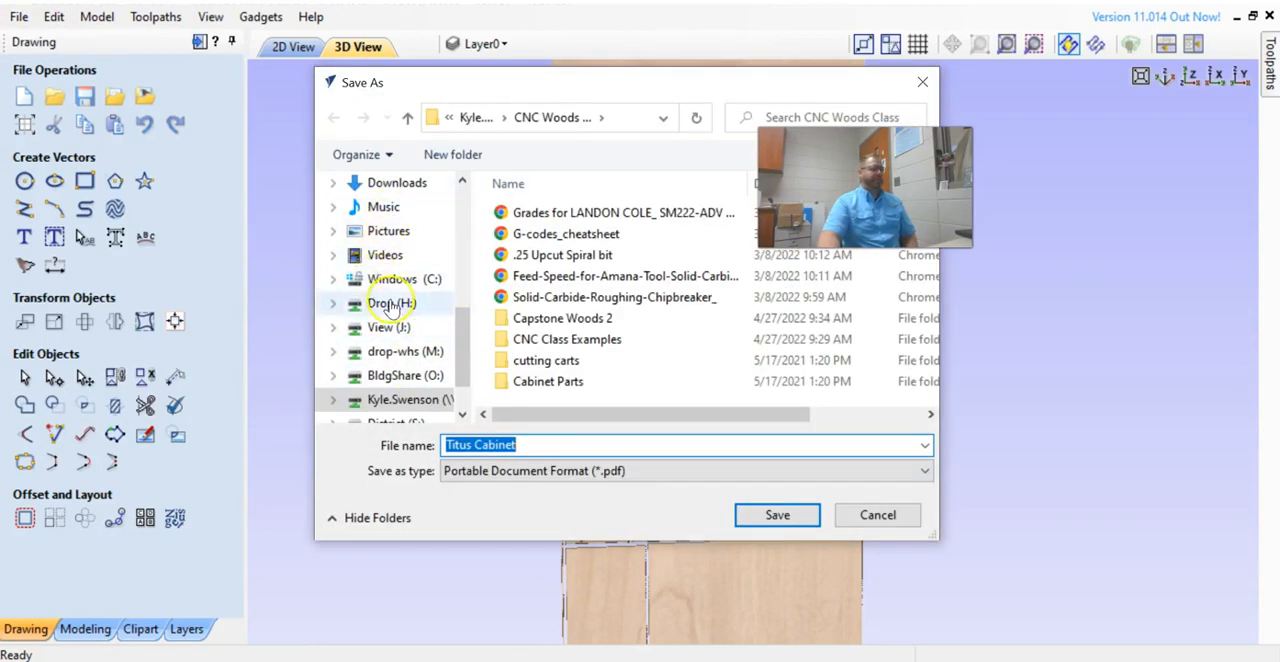
{"action": "scroll", "coordinate": [400, 280], "scroll_direction": "up", "scroll_amount": 1}
{"action": "left_click", "coordinate": [413, 256]}
{"action": "left_click", "coordinate": [777, 515]}
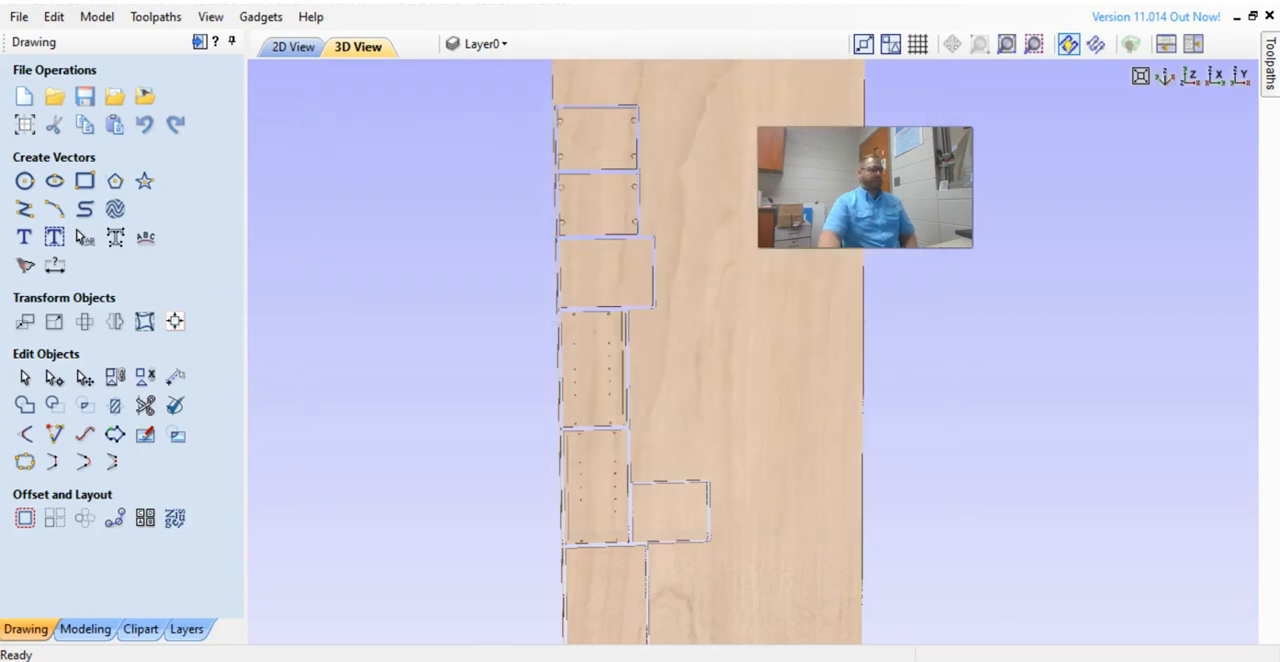
Open the exported Titus Cabinet PDF from the Downloads folder and scroll through its part outlines.
{"action": "key", "text": "super+e"}
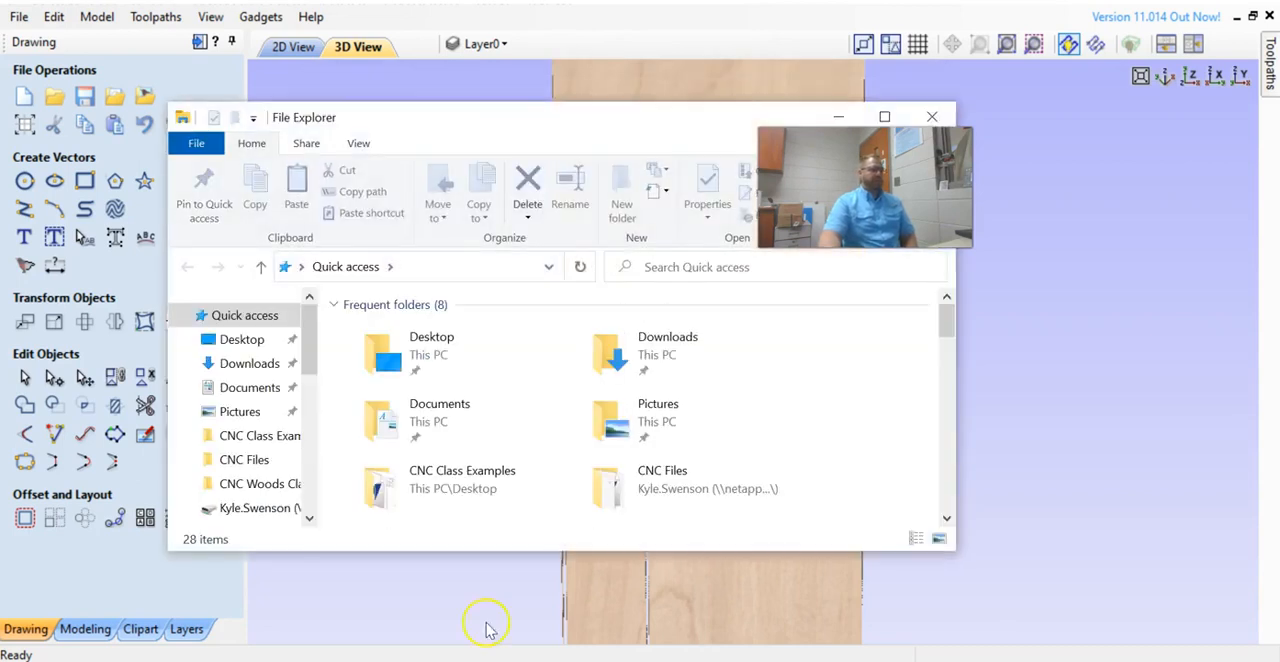
{"action": "left_click", "coordinate": [259, 368]}
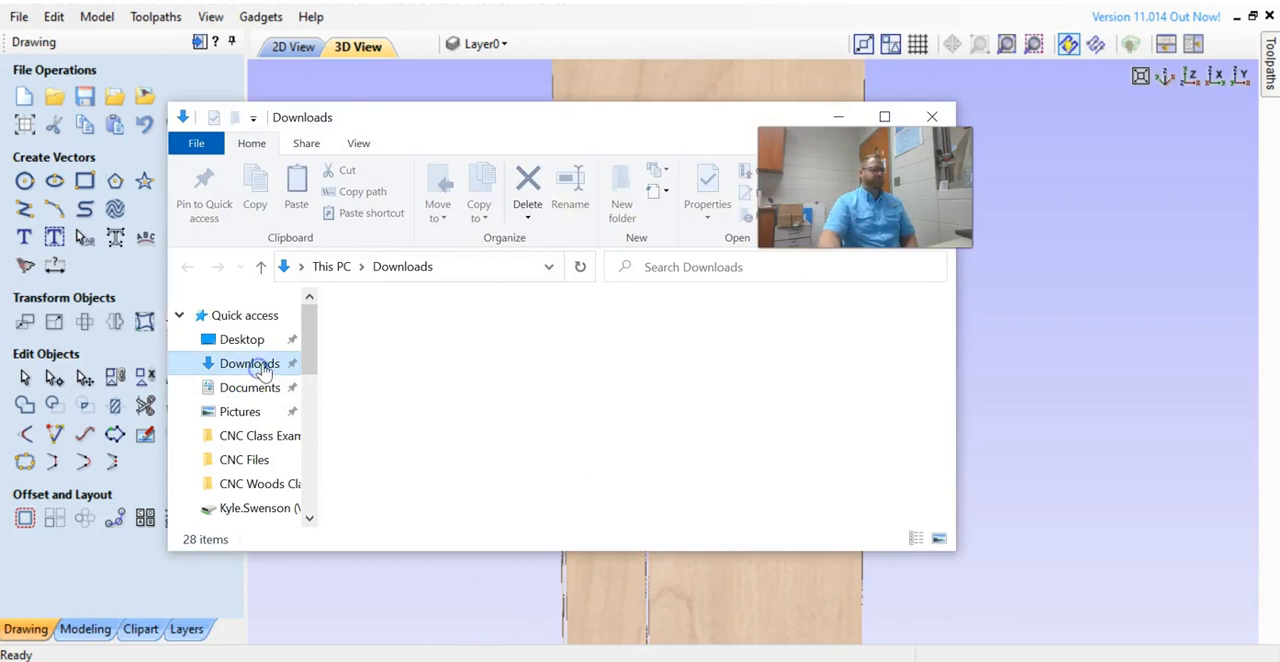
{"action": "left_click", "coordinate": [475, 353]}
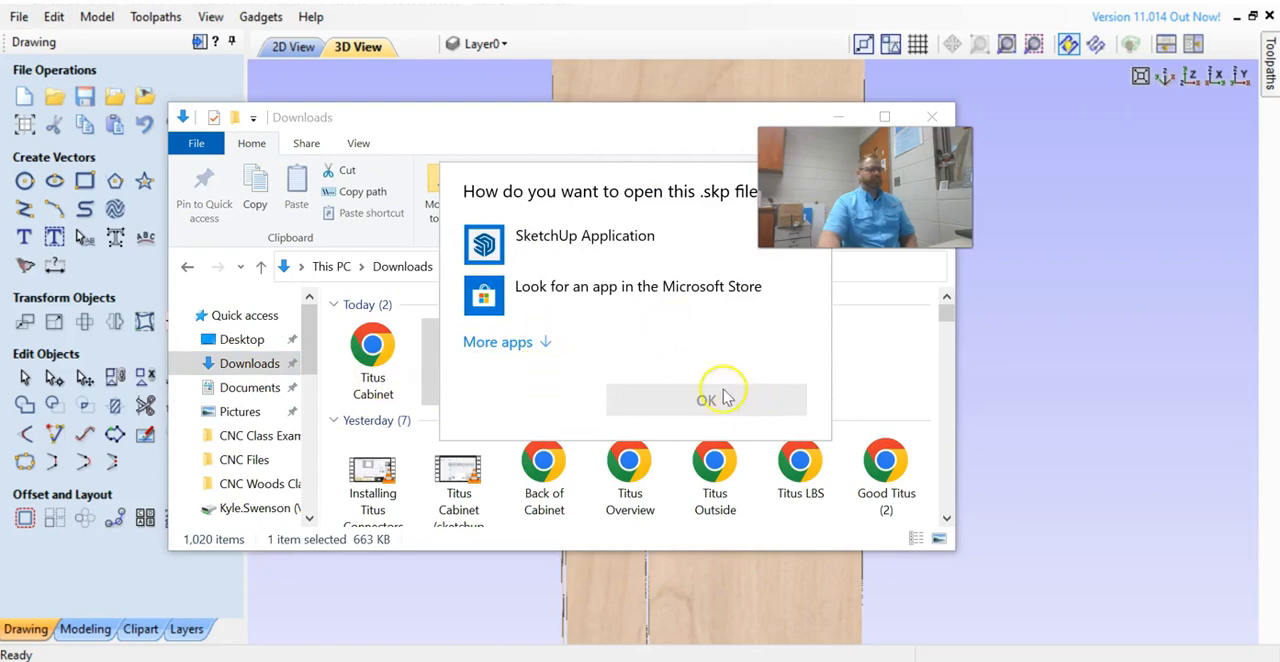
{"action": "left_click", "coordinate": [354, 413]}
{"action": "double_click", "coordinate": [372, 355]}
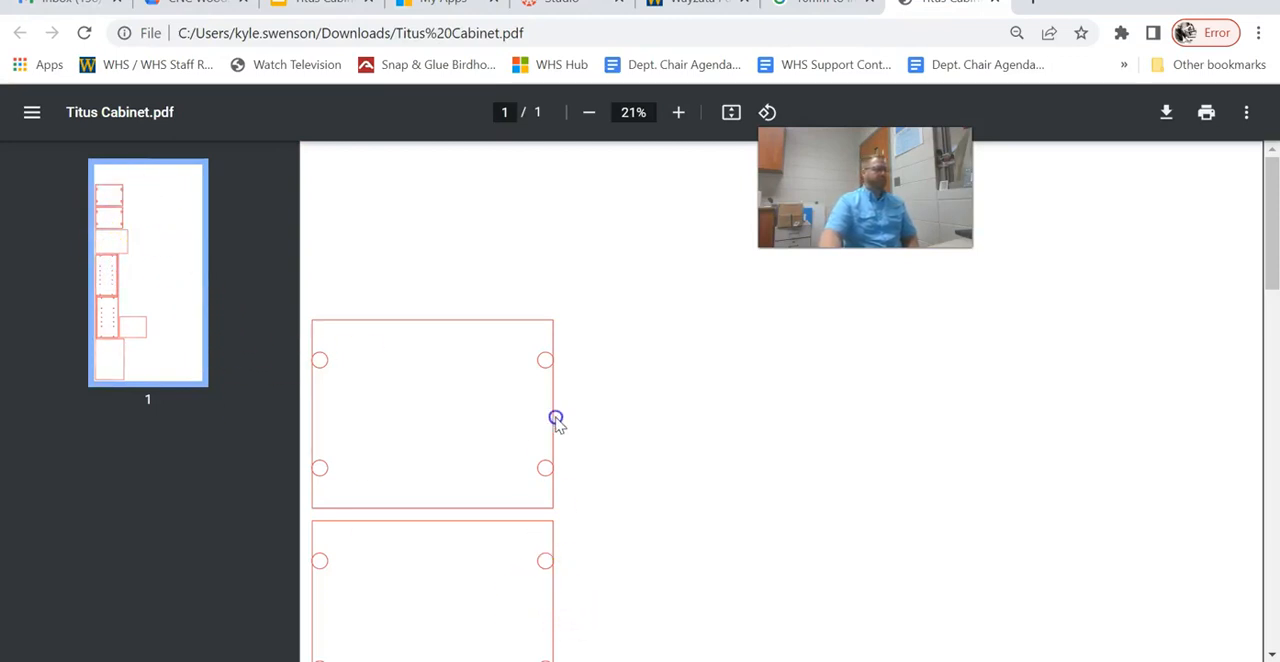
{"action": "scroll", "coordinate": [556, 419], "scroll_direction": "down", "scroll_amount": 10}
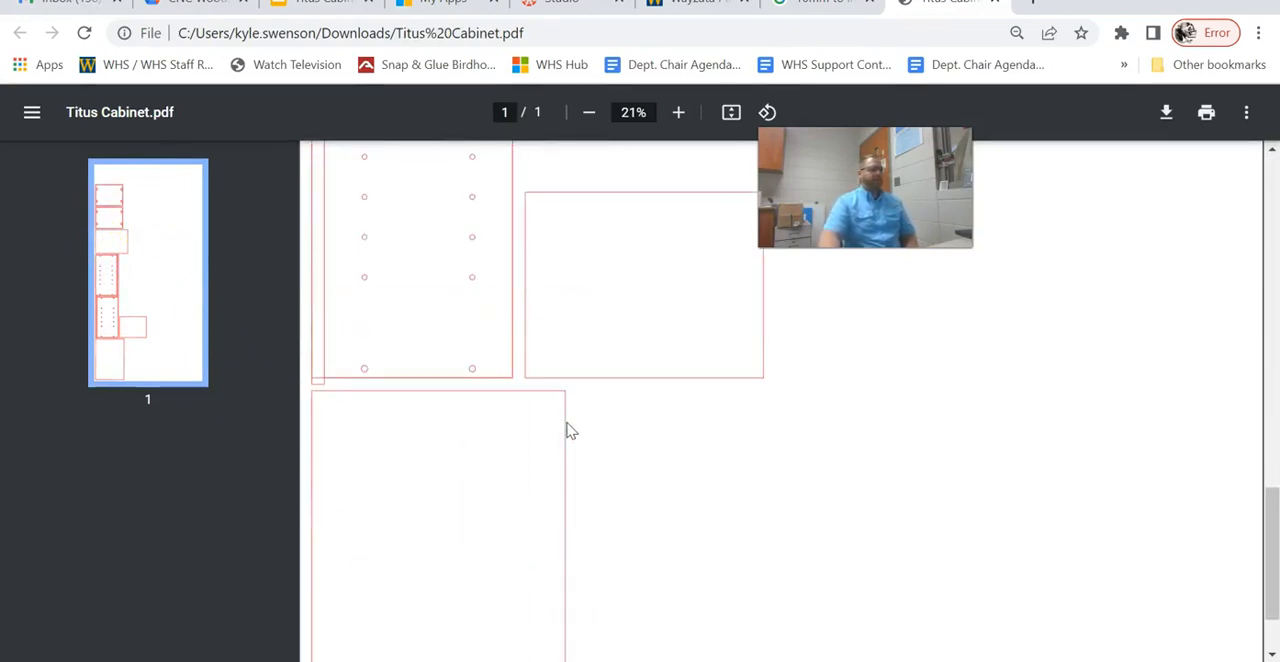
{"action": "scroll", "coordinate": [569, 431], "scroll_direction": "down", "scroll_amount": 2}
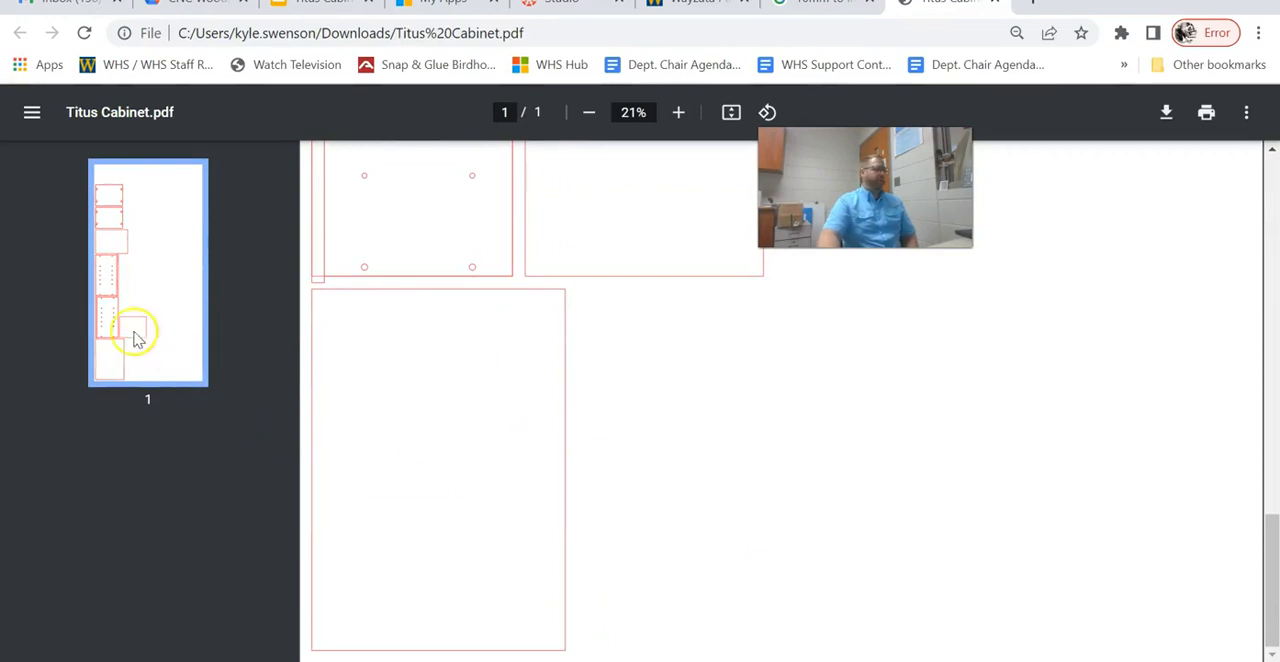
{"action": "scroll", "coordinate": [486, 248], "scroll_direction": "up", "scroll_amount": 10}
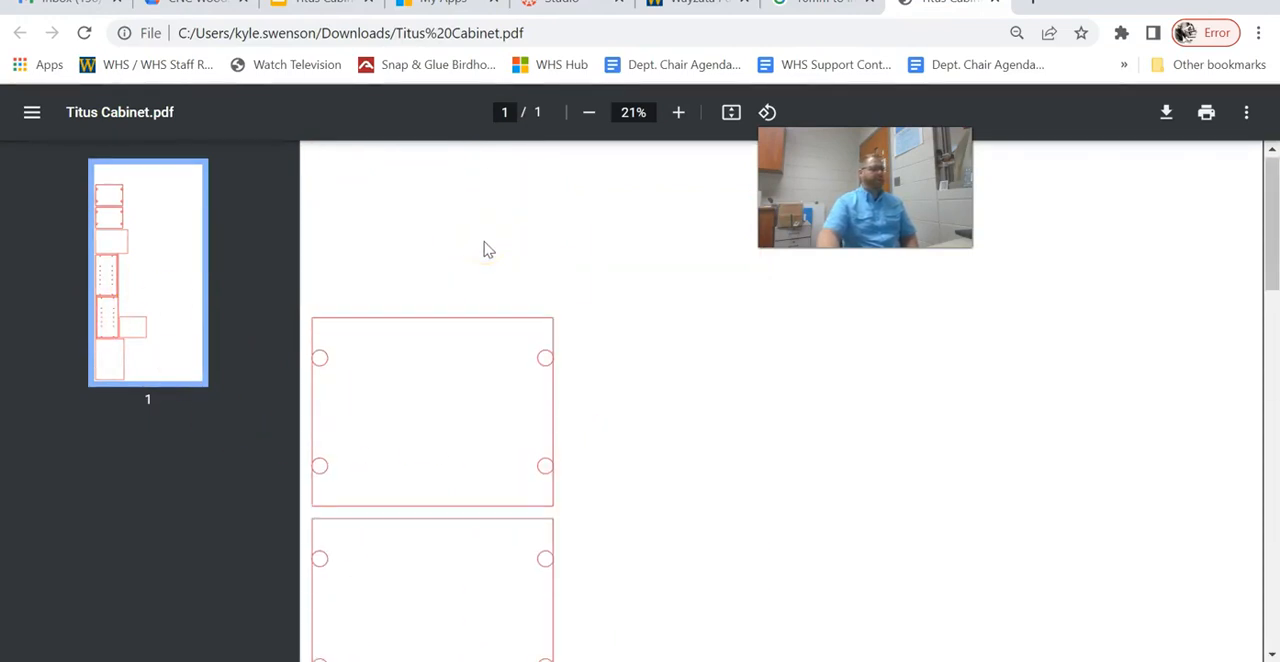
{"action": "scroll", "coordinate": [548, 355], "scroll_direction": "down", "scroll_amount": 6}
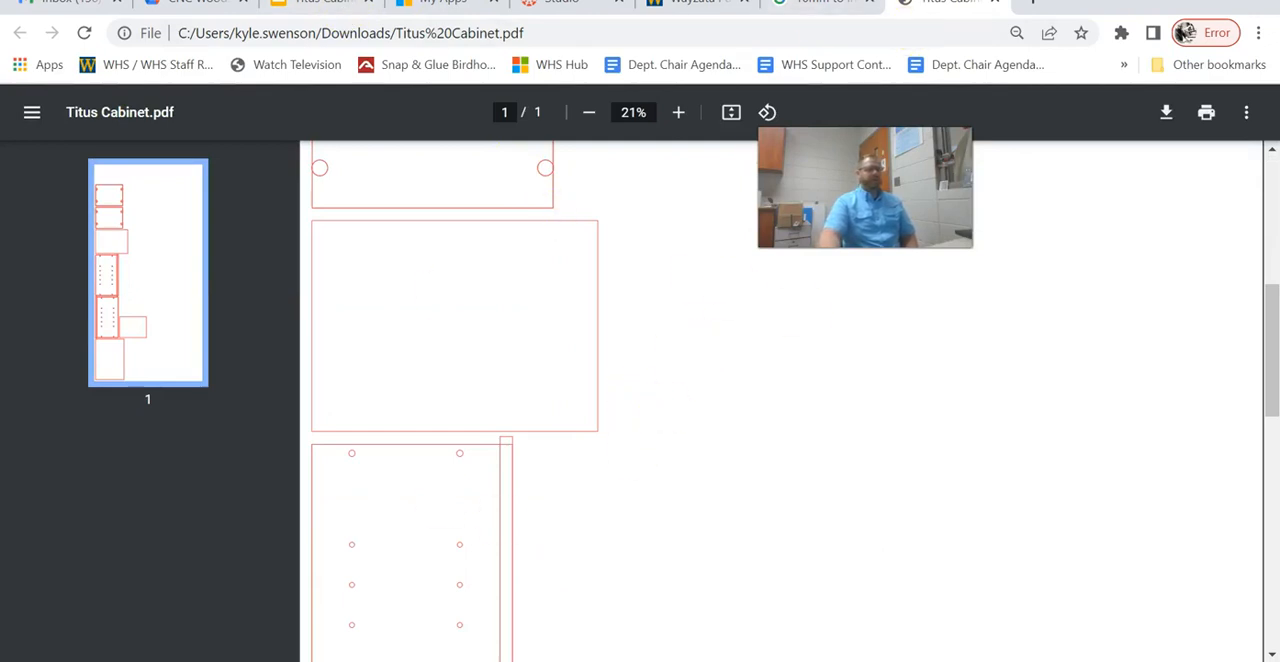
Switch to the 2D view, select the bottom panel and rotate it 90 degrees.
{"action": "left_click", "coordinate": [752, 570]}
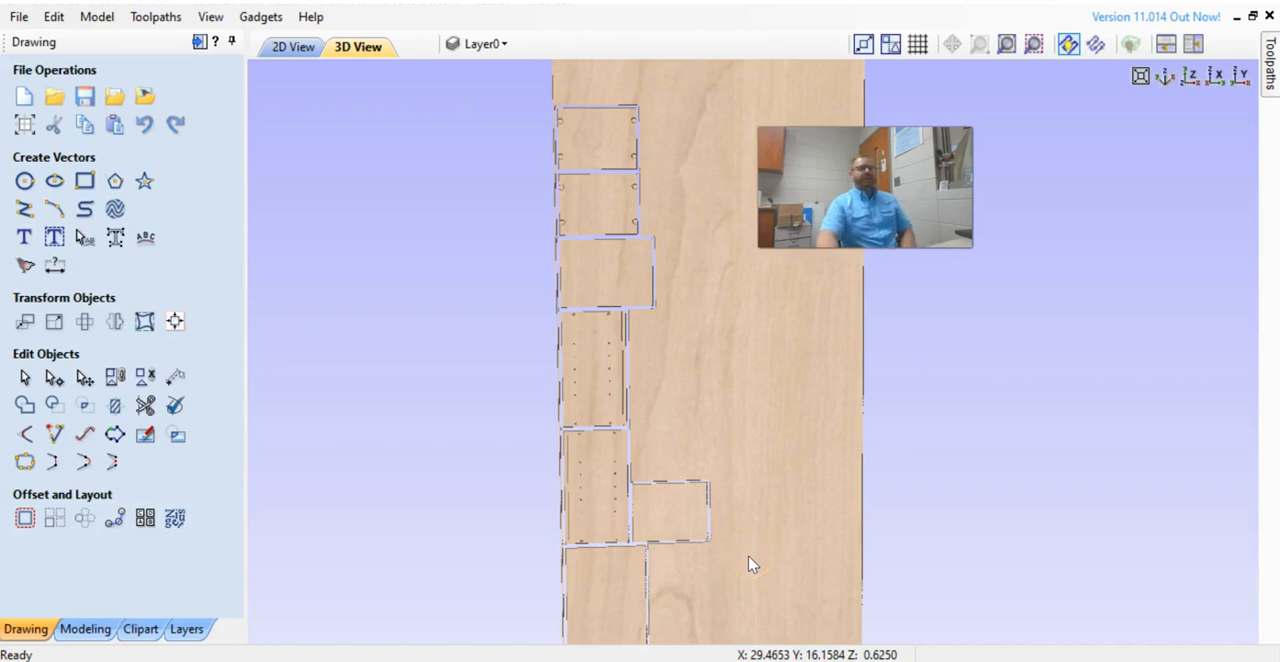
{"action": "scroll", "coordinate": [702, 538], "scroll_direction": "down", "scroll_amount": 2}
{"action": "scroll", "coordinate": [681, 538], "scroll_direction": "up", "scroll_amount": 2}
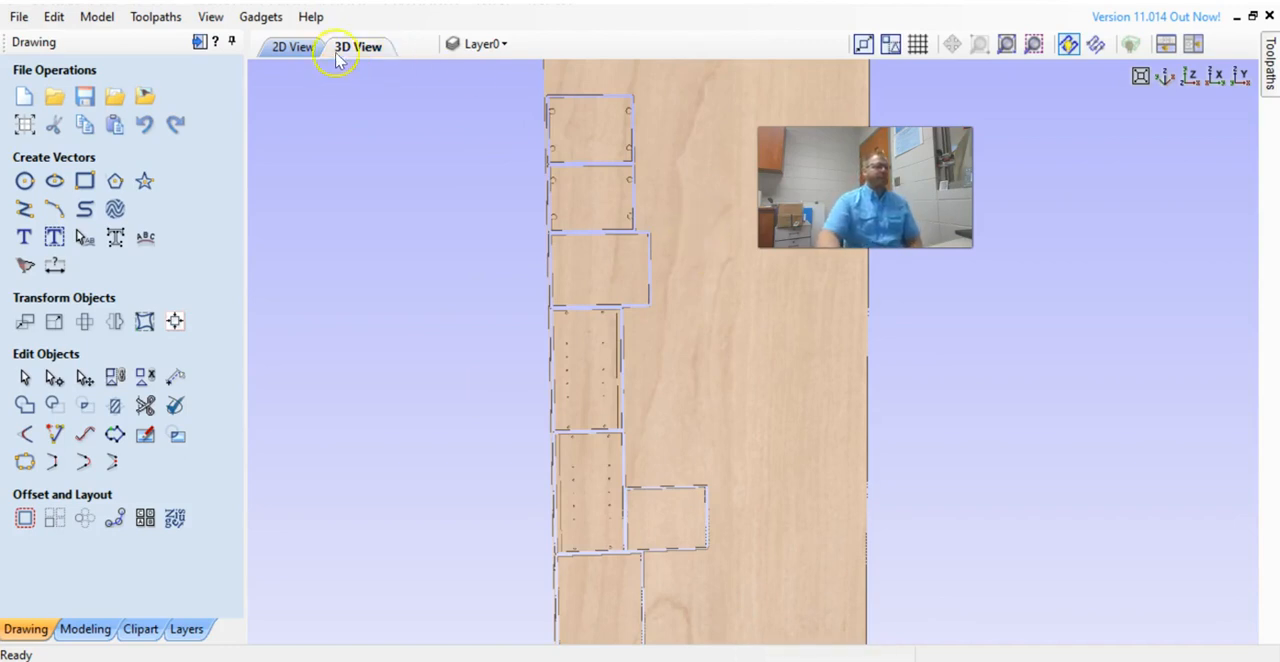
{"action": "left_click", "coordinate": [295, 47]}
{"action": "scroll", "coordinate": [625, 236], "scroll_direction": "down", "scroll_amount": 3}
{"action": "middle_click_drag", "start_coordinate": [800, 297], "coordinate": [658, 403]}
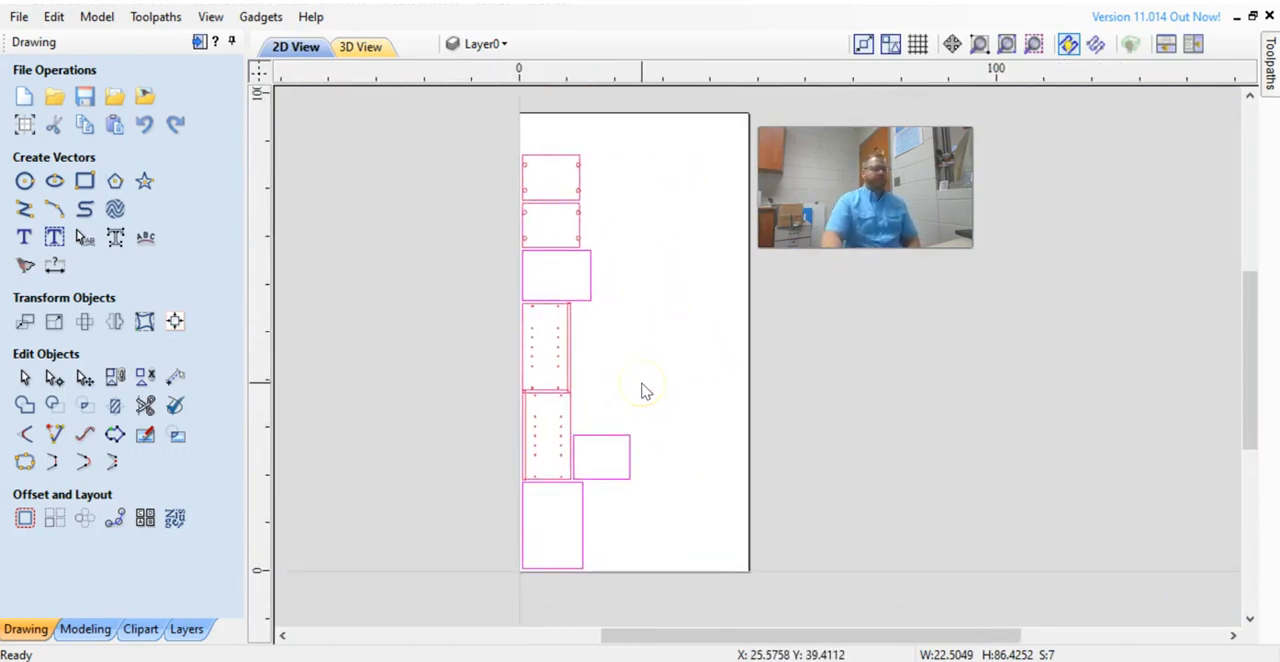
{"action": "left_click", "coordinate": [485, 519]}
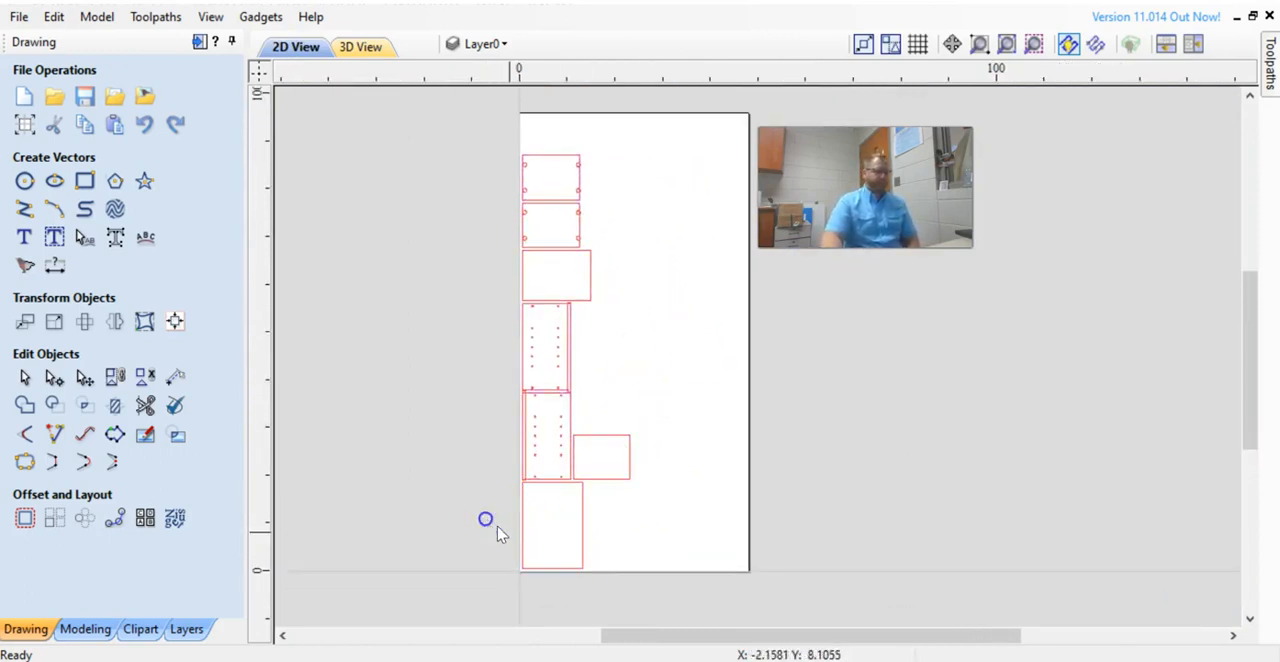
{"action": "left_click", "coordinate": [526, 519]}
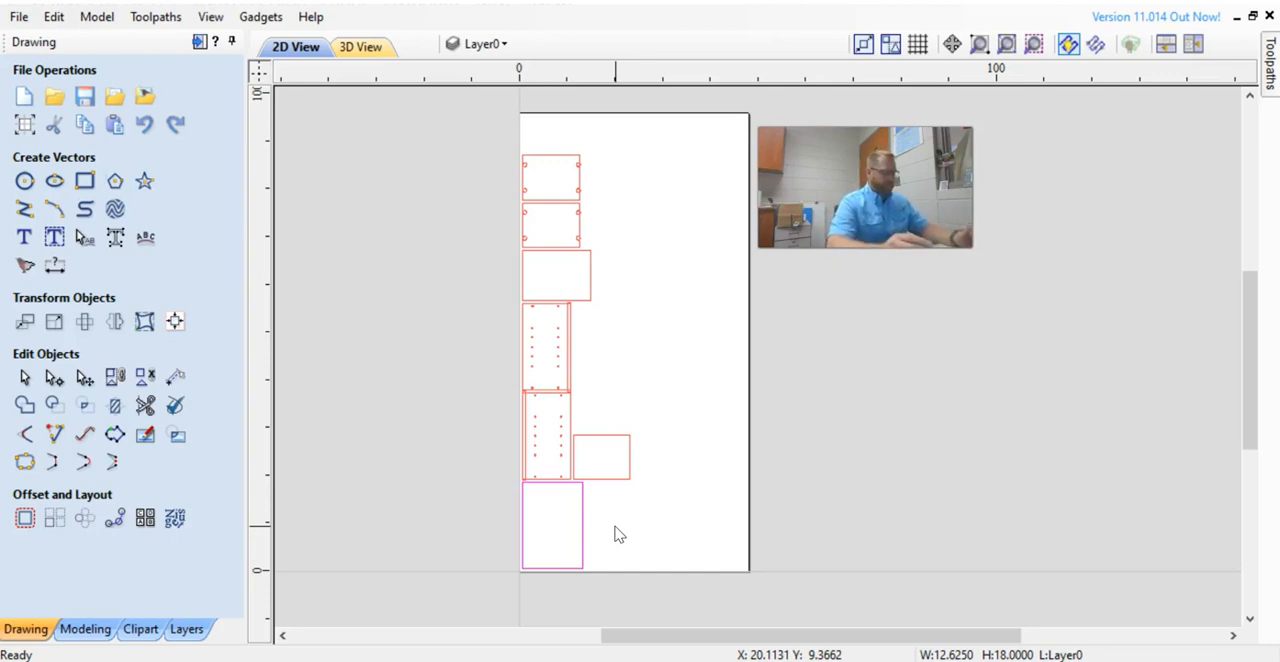
{"action": "key", "text": "9"}
{"action": "key", "text": "9"}
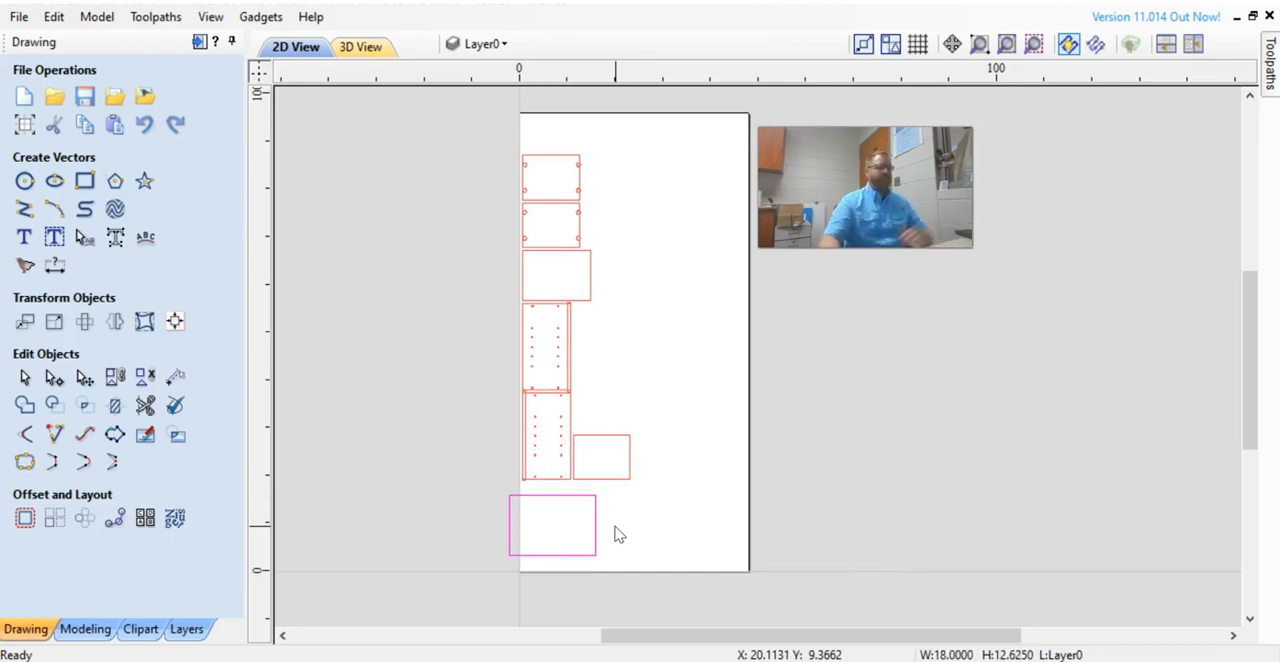
Move the rotated bottom panel down toward the sheet's lower edge.
{"action": "scroll", "coordinate": [611, 569], "scroll_direction": "up", "scroll_amount": 1}
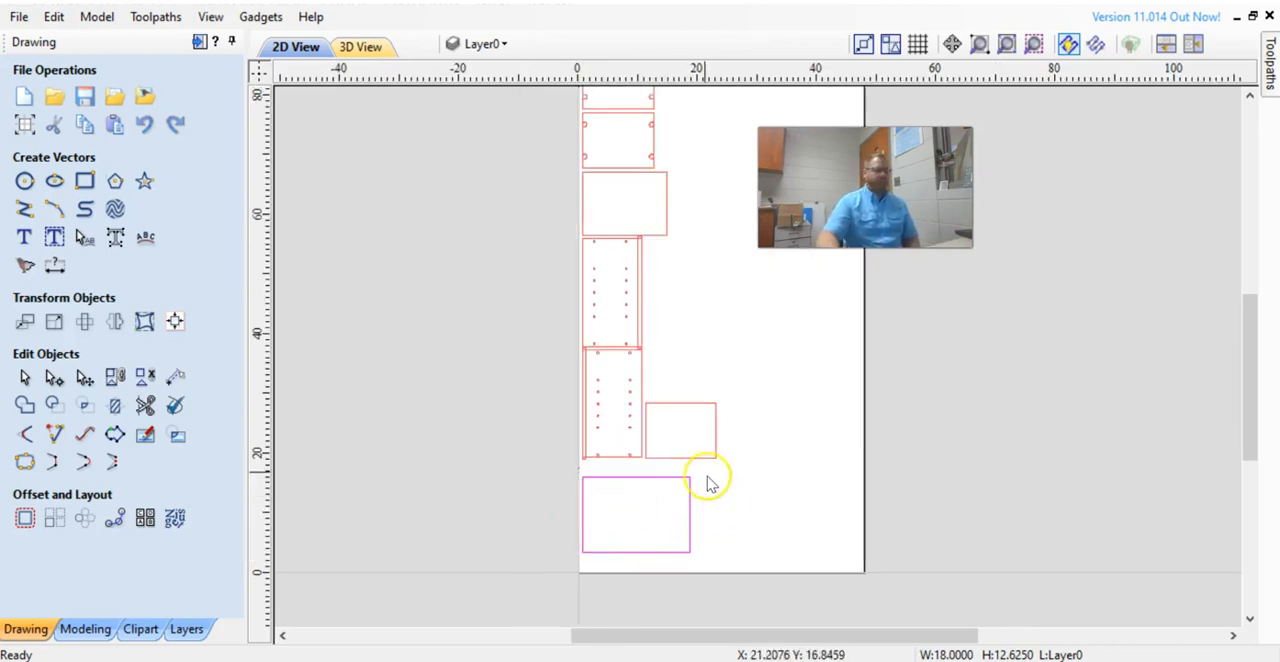
{"action": "left_click_drag", "start_coordinate": [560, 474], "coordinate": [741, 587]}
{"action": "key", "text": "Down"}
{"action": "scroll", "coordinate": [704, 589], "scroll_direction": "up", "scroll_amount": 1}
{"action": "scroll", "coordinate": [812, 530], "scroll_direction": "down", "scroll_amount": 2}
{"action": "middle_click_drag", "start_coordinate": [704, 467], "coordinate": [587, 517]}
Select the two drilled side panels and nudge them vertically to align them in the layout.
{"action": "left_click_drag", "start_coordinate": [498, 131], "coordinate": [604, 543]}
{"action": "key", "text": "Down"}
{"action": "key", "text": "Down"}
{"action": "key", "text": "Down"}
{"action": "key", "text": "Down"}
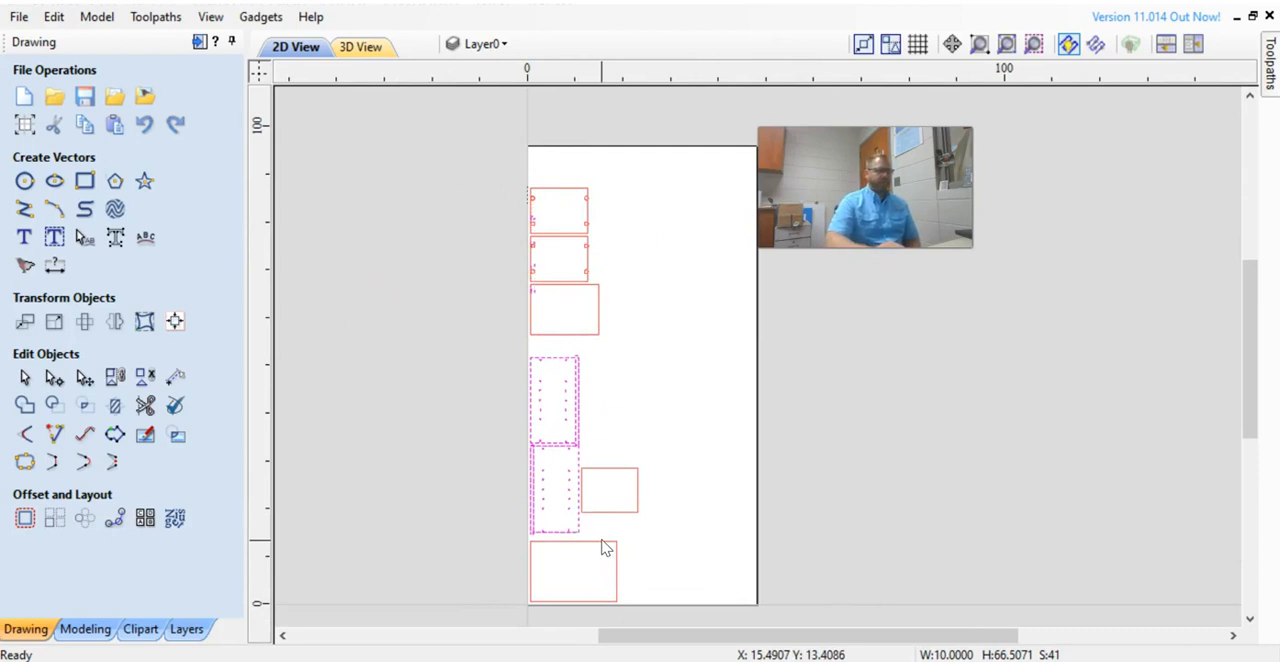
{"action": "key", "text": "Up"}
{"action": "key", "text": "Up"}
{"action": "key", "text": "Up"}
{"action": "key", "text": "Up"}
{"action": "key", "text": "Up"}
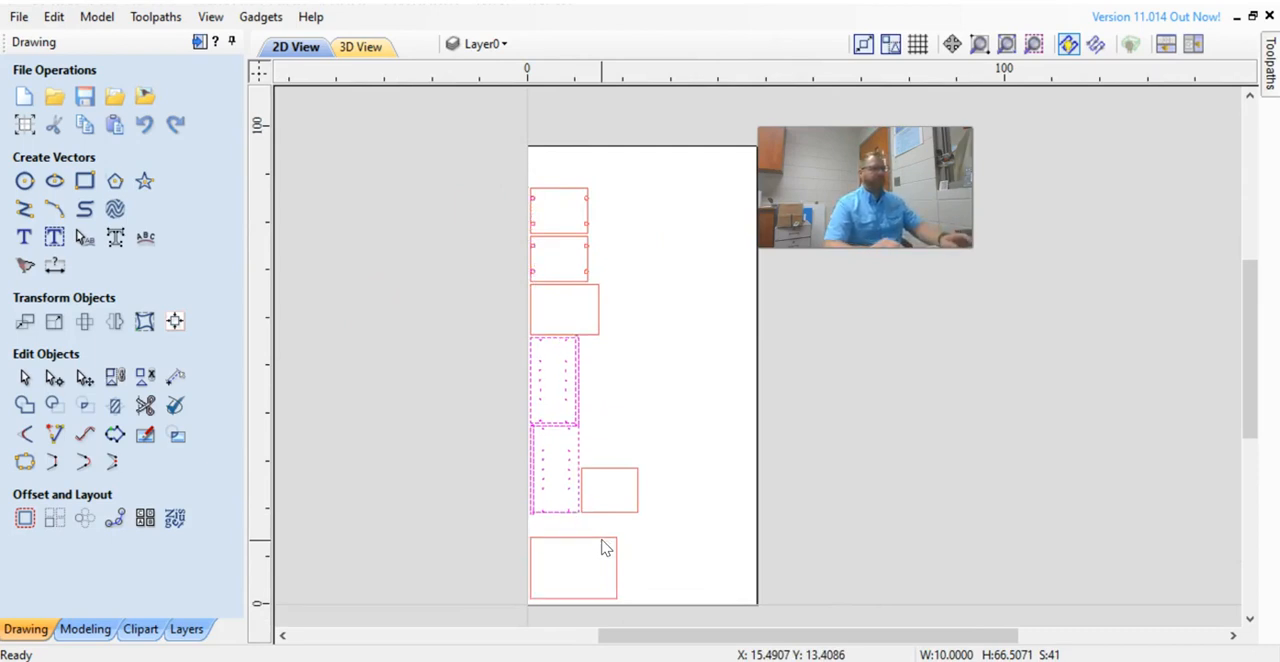
Select all the parts except the bottom panel and nudge them down to close the gap above it.
{"action": "left_click", "coordinate": [472, 210]}
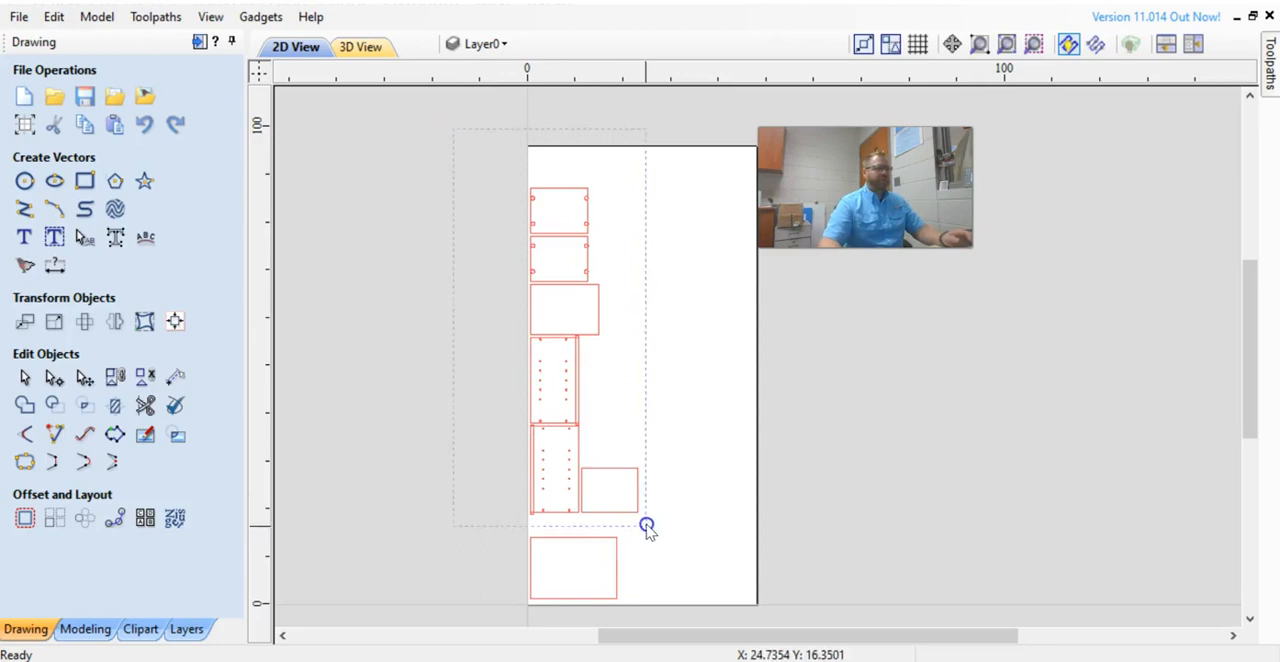
{"action": "left_click_drag", "start_coordinate": [453, 128], "coordinate": [580, 541]}
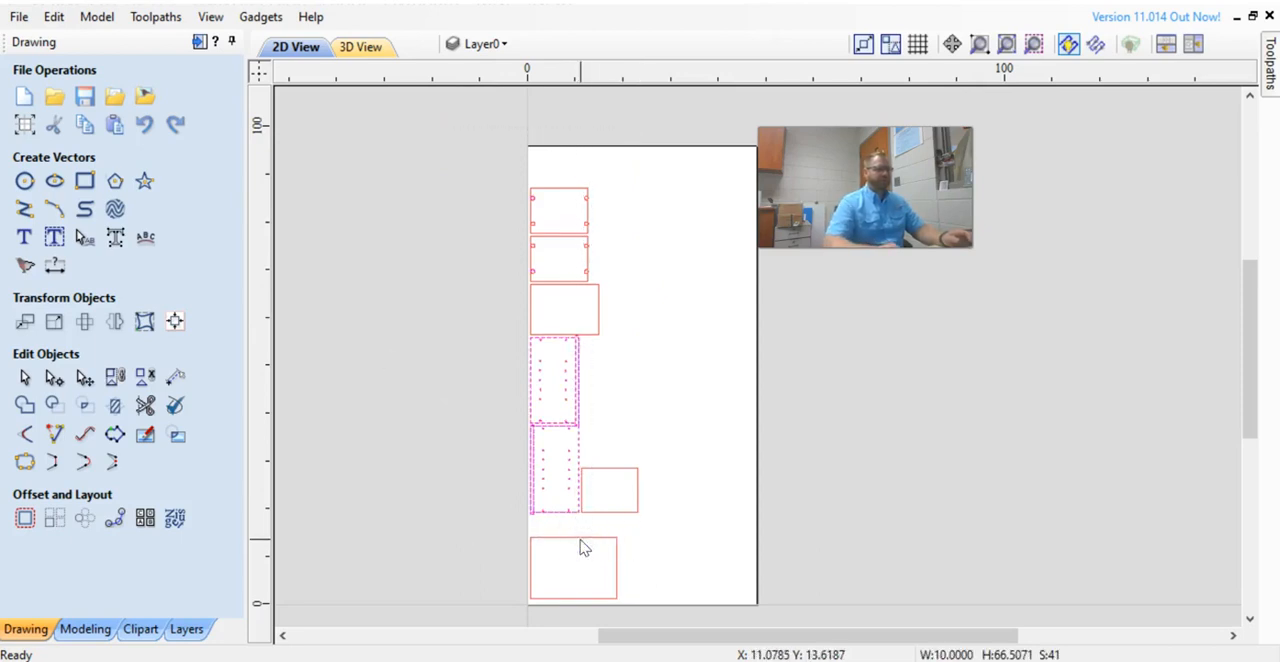
{"action": "key", "text": "ctrl+a"}
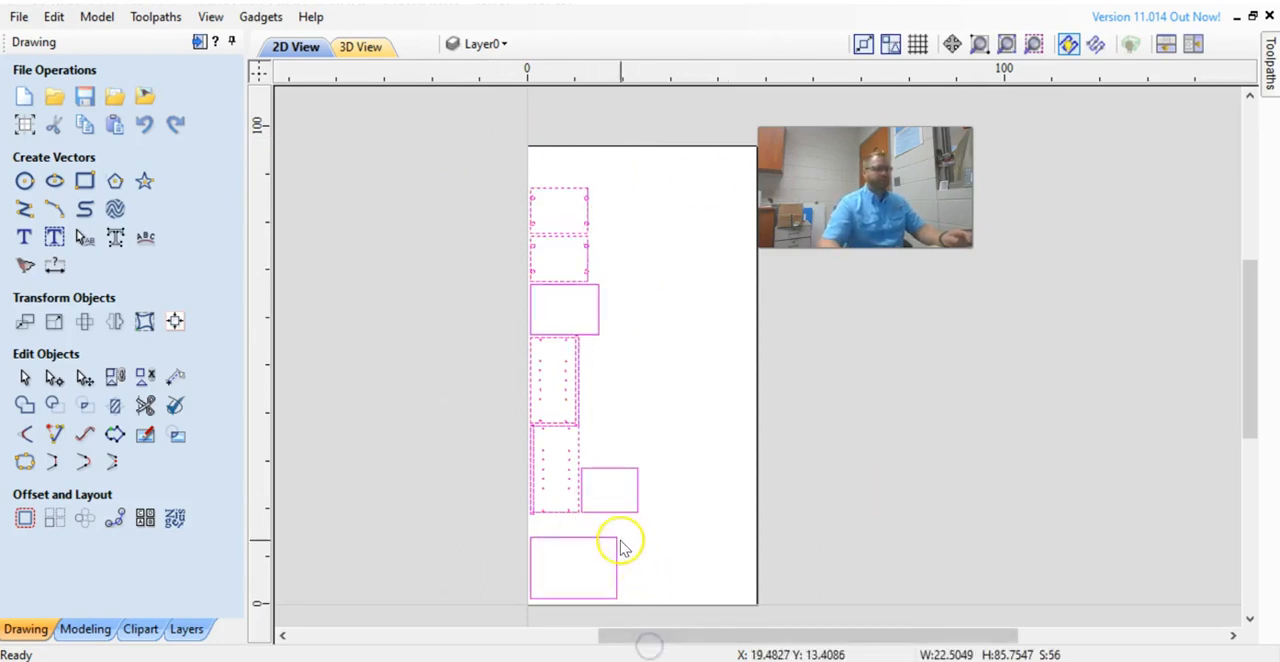
{"action": "key", "text": "Down"}
{"action": "key", "text": "Down"}
{"action": "key", "text": "Down"}
{"action": "key", "text": "Down"}
{"action": "key", "text": "Up"}
{"action": "key", "text": "Up"}
{"action": "key", "text": "Up"}
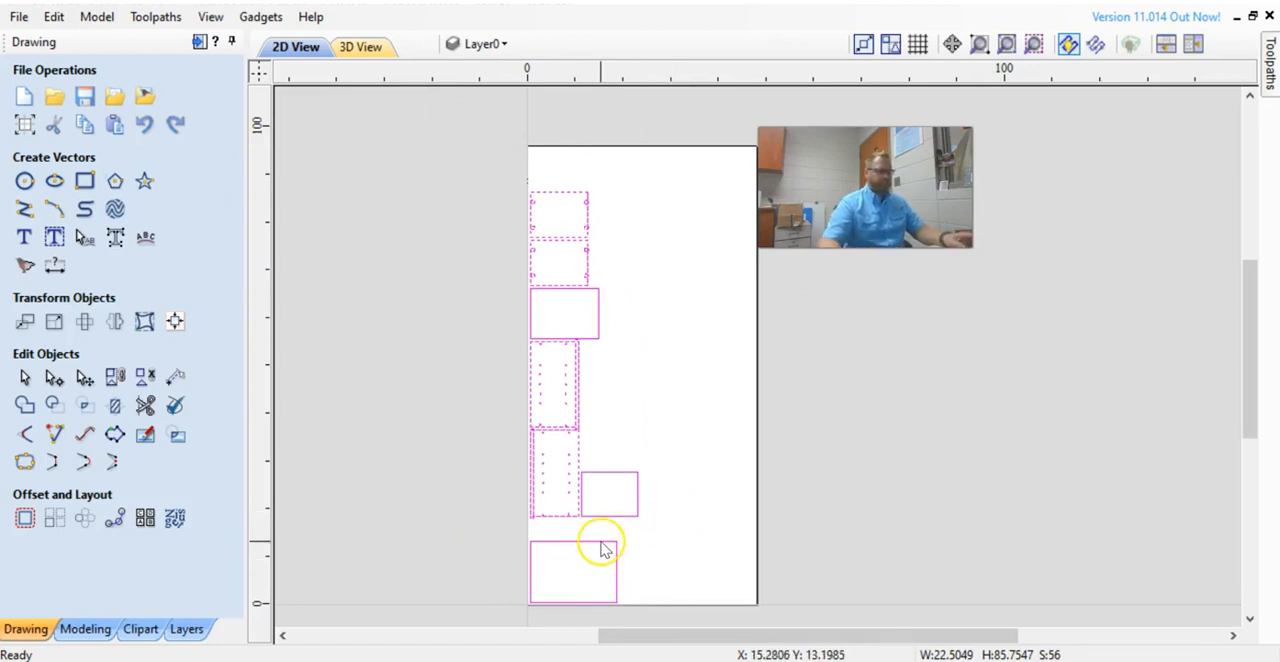
{"action": "key", "text": "Down"}
{"action": "key", "text": "Down"}
{"action": "key", "text": "Down"}
{"action": "key", "text": "Down"}
{"action": "key", "text": "Down"}
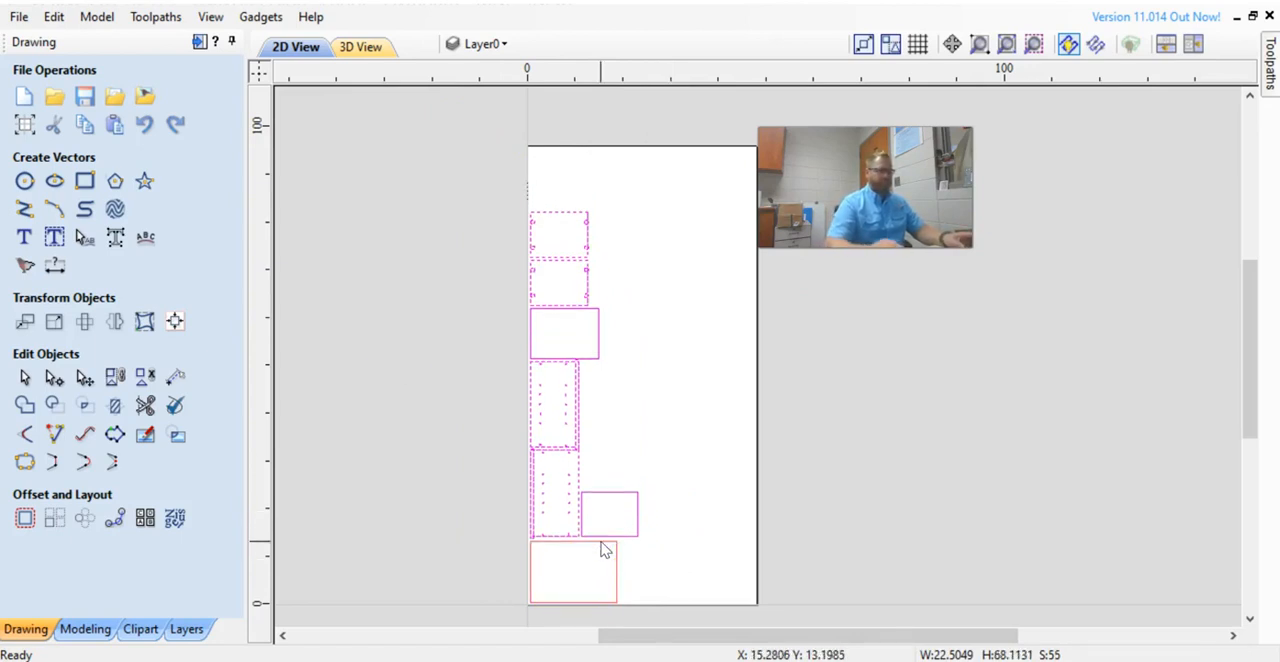
Move the small panel from beside the side panels to the top of the parts column.
{"action": "left_click", "coordinate": [592, 471]}
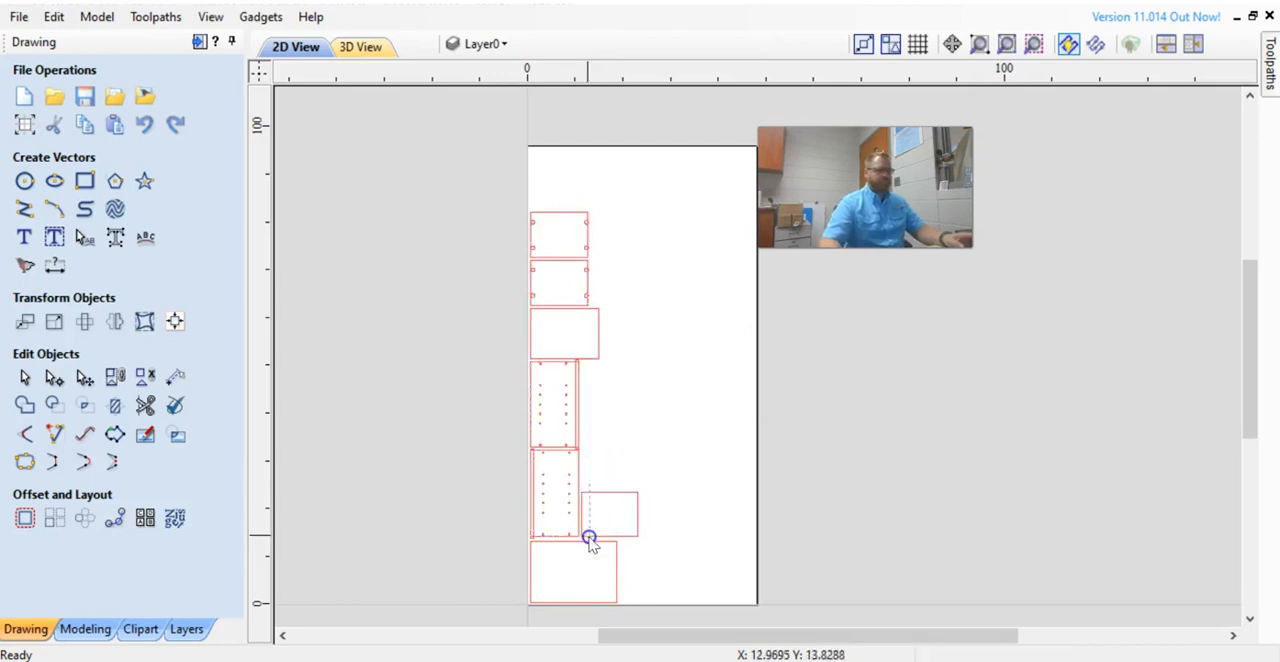
{"action": "left_click", "coordinate": [637, 527]}
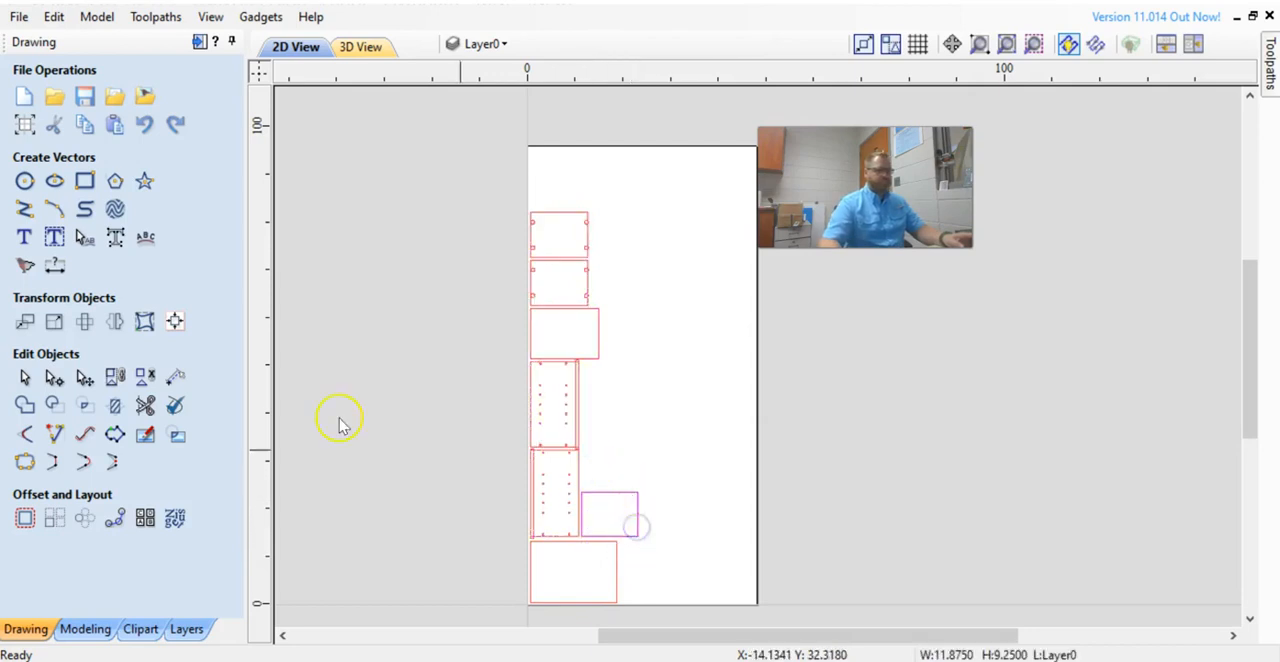
{"action": "left_click", "coordinate": [88, 376]}
{"action": "left_click_drag", "start_coordinate": [609, 503], "coordinate": [570, 156]}
{"action": "scroll", "coordinate": [570, 156], "scroll_direction": "up", "scroll_amount": 2}
{"action": "left_click", "coordinate": [663, 157]}
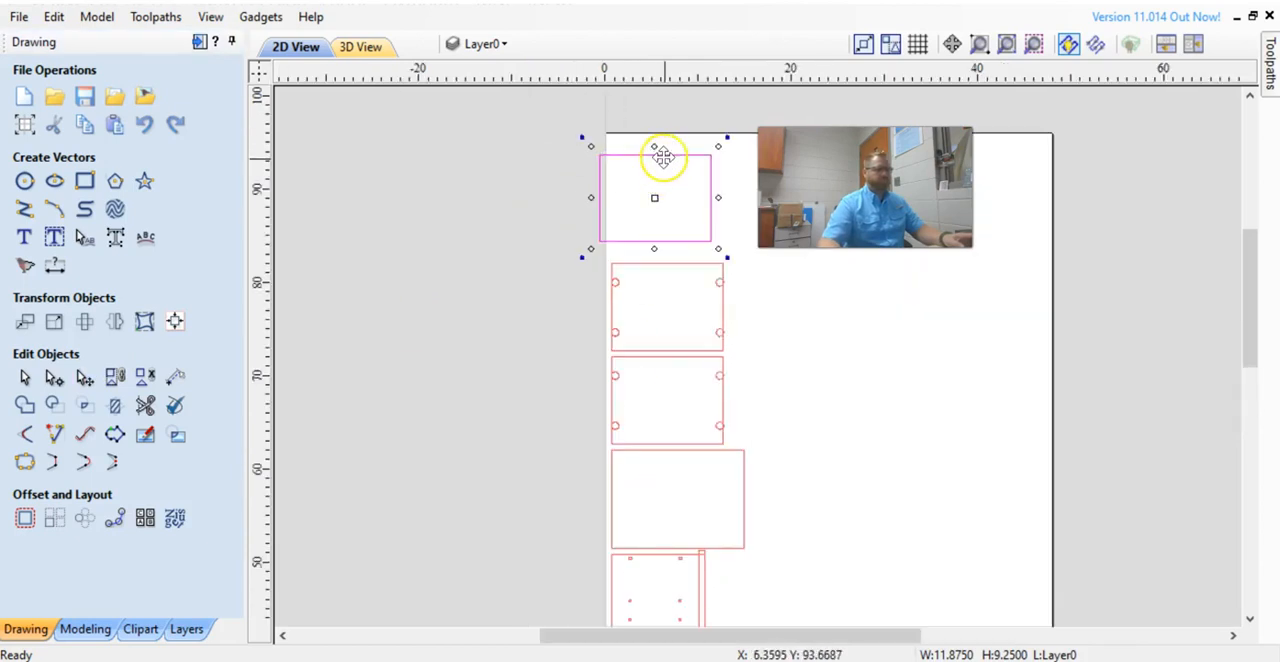
{"action": "left_click_drag", "start_coordinate": [682, 156], "coordinate": [683, 163]}
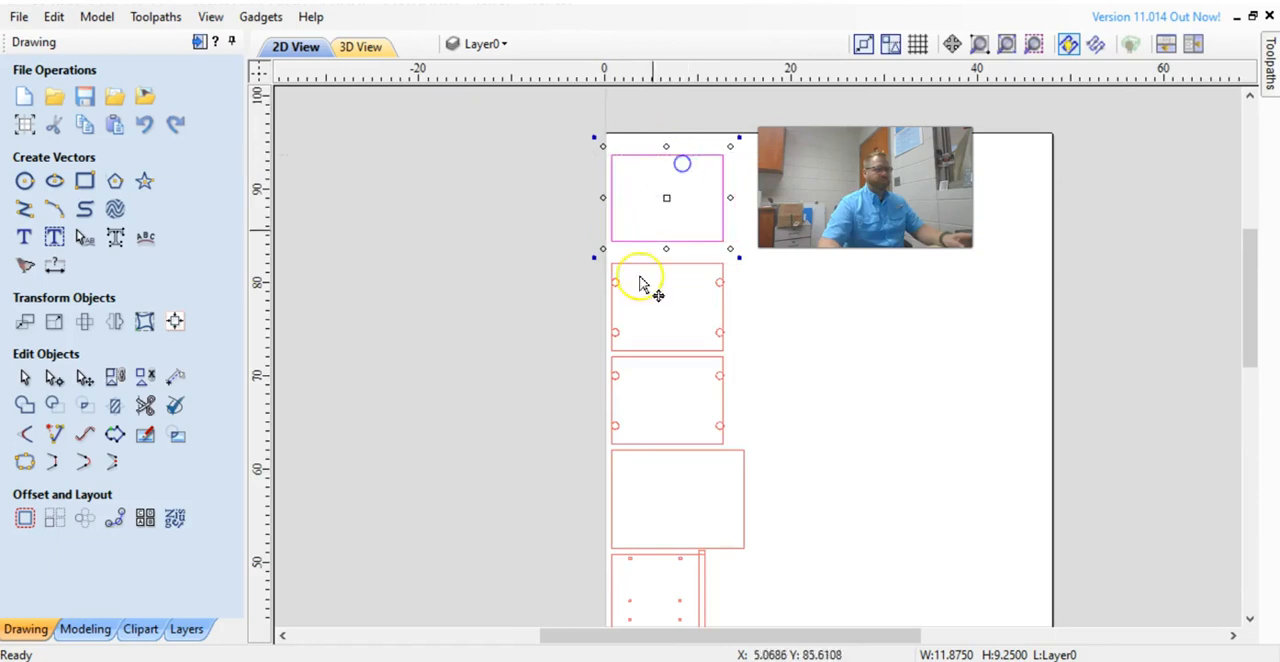
{"action": "scroll", "coordinate": [538, 357], "scroll_direction": "down", "scroll_amount": 5}
{"action": "middle_click_drag", "start_coordinate": [539, 368], "coordinate": [475, 281]}
{"action": "left_click", "coordinate": [791, 532]}
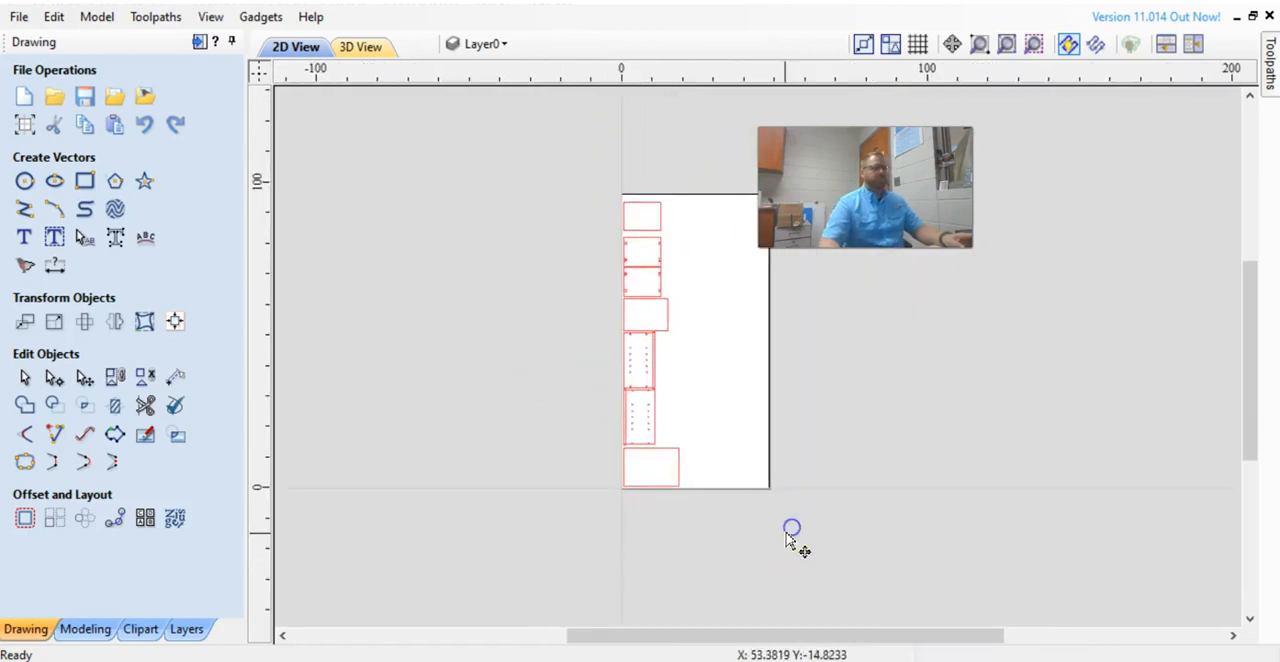
{"action": "scroll", "coordinate": [723, 502], "scroll_direction": "up", "scroll_amount": 1}
{"action": "middle_click_drag", "start_coordinate": [723, 502], "coordinate": [793, 495]}
{"action": "middle_click_drag", "start_coordinate": [893, 431], "coordinate": [770, 489]}
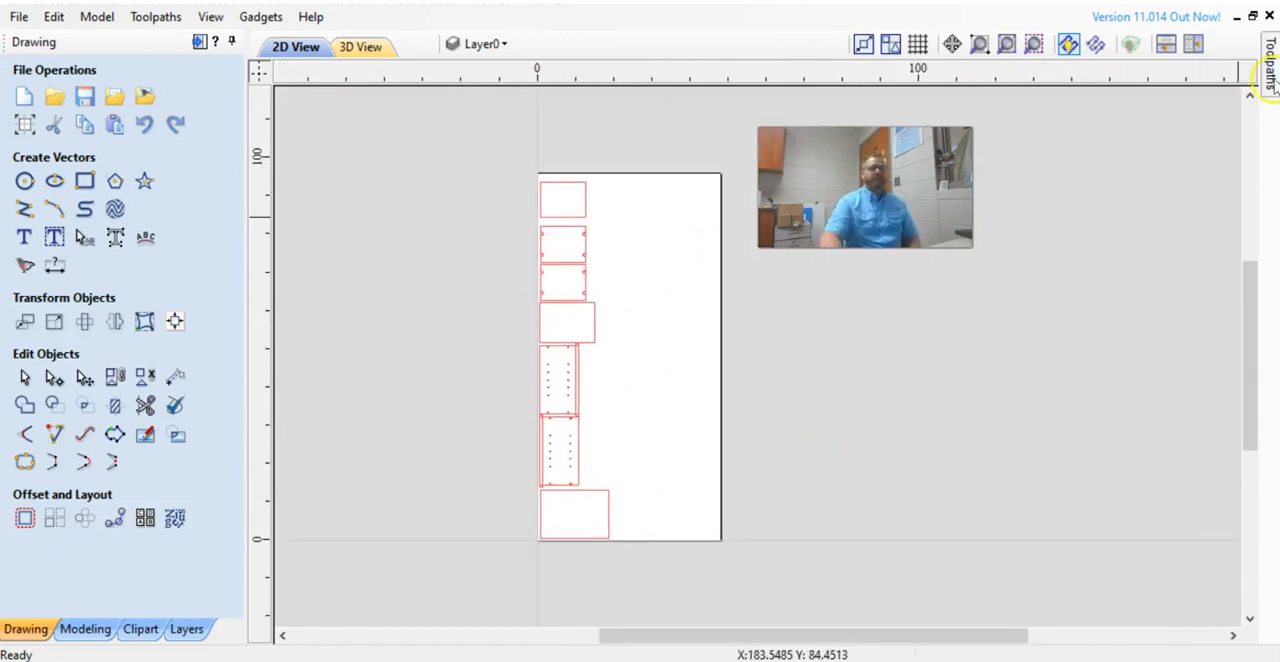
Show all toolpaths and recalculate them for the rearranged layout.
{"action": "left_click", "coordinate": [1270, 70]}
{"action": "left_click", "coordinate": [998, 580]}
{"action": "left_click", "coordinate": [1062, 626]}
{"action": "right_click", "coordinate": [1058, 626]}
{"action": "mouse_move", "coordinate": [1136, 540]}
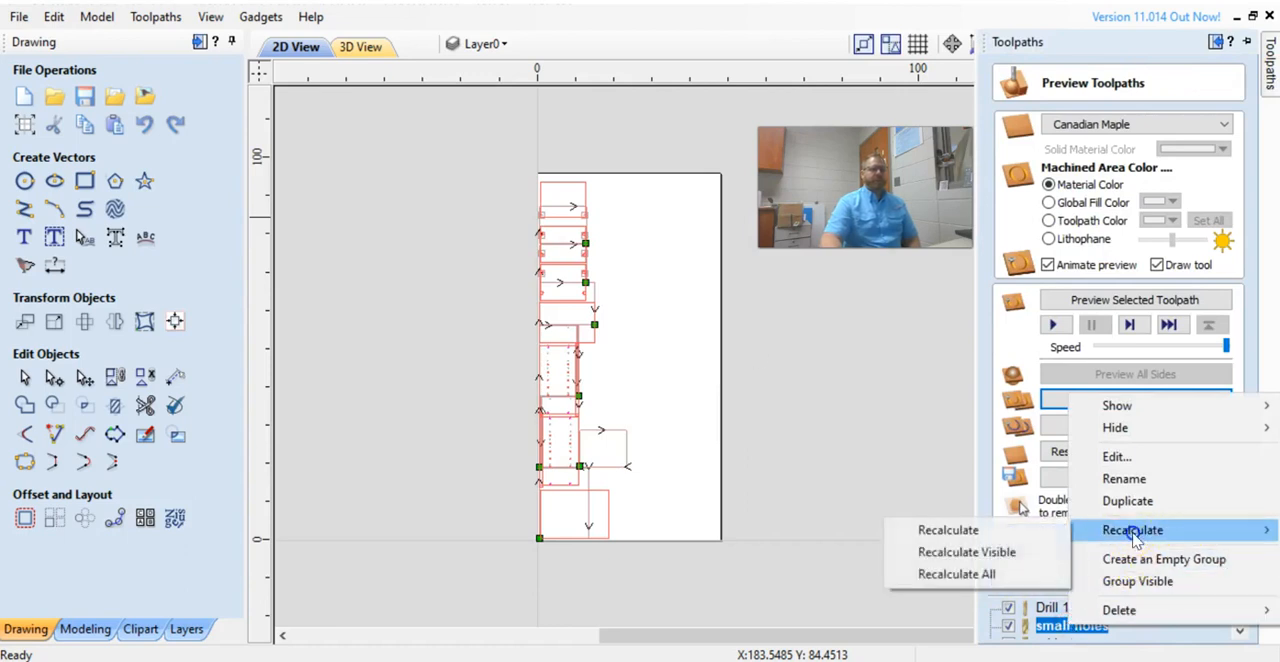
{"action": "left_click", "coordinate": [1000, 575]}
{"action": "left_click", "coordinate": [641, 408]}
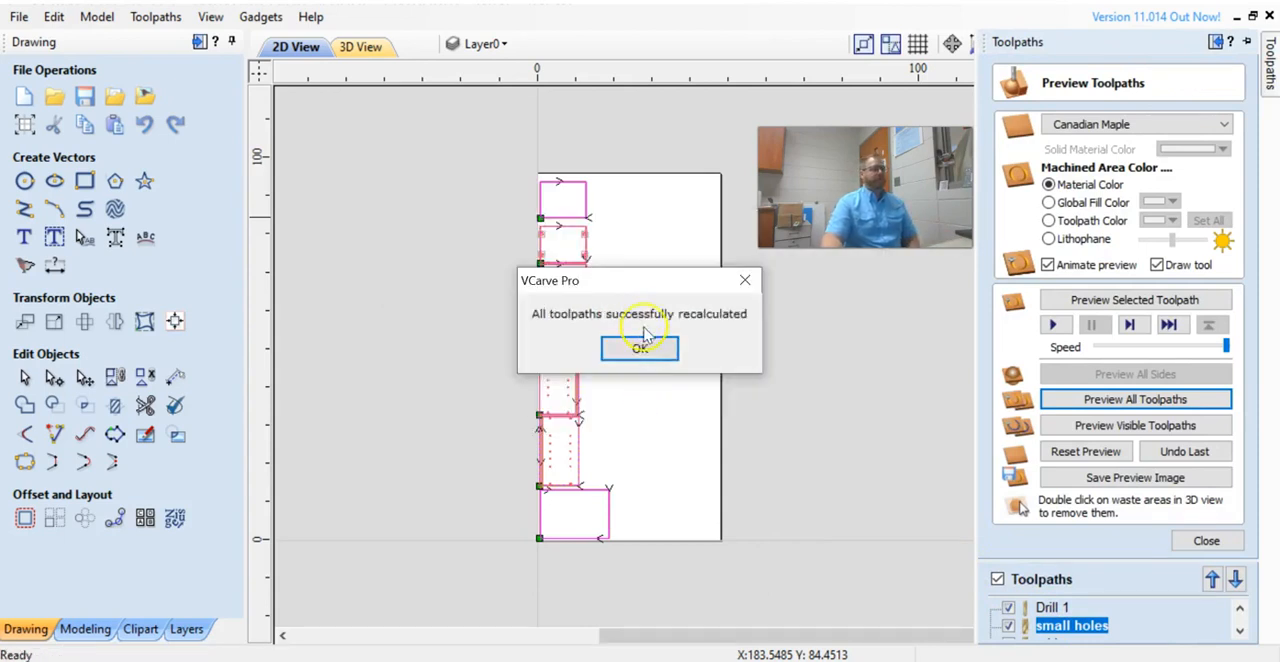
{"action": "left_click", "coordinate": [644, 336]}
Zoom in to examine the recalculated toolpaths on the parts, then hide all toolpaths.
{"action": "scroll", "coordinate": [600, 270], "scroll_direction": "up", "scroll_amount": 3}
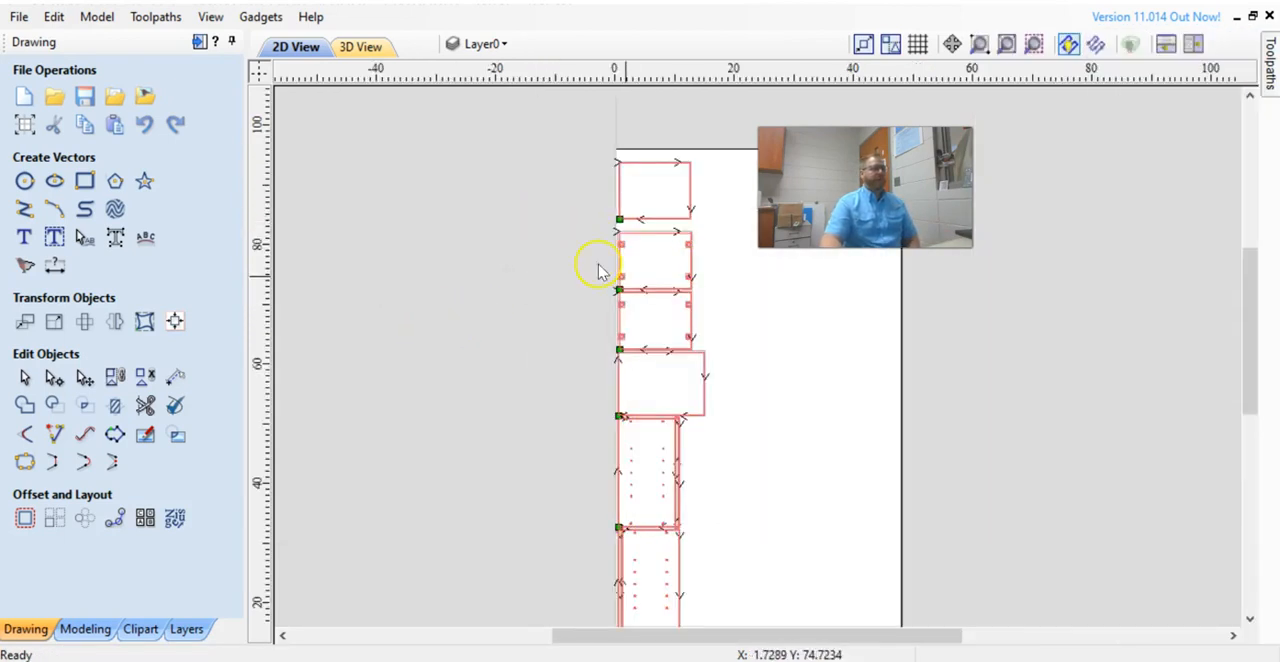
{"action": "scroll", "coordinate": [689, 289], "scroll_direction": "up", "scroll_amount": 2}
{"action": "scroll", "coordinate": [677, 277], "scroll_direction": "down", "scroll_amount": 4}
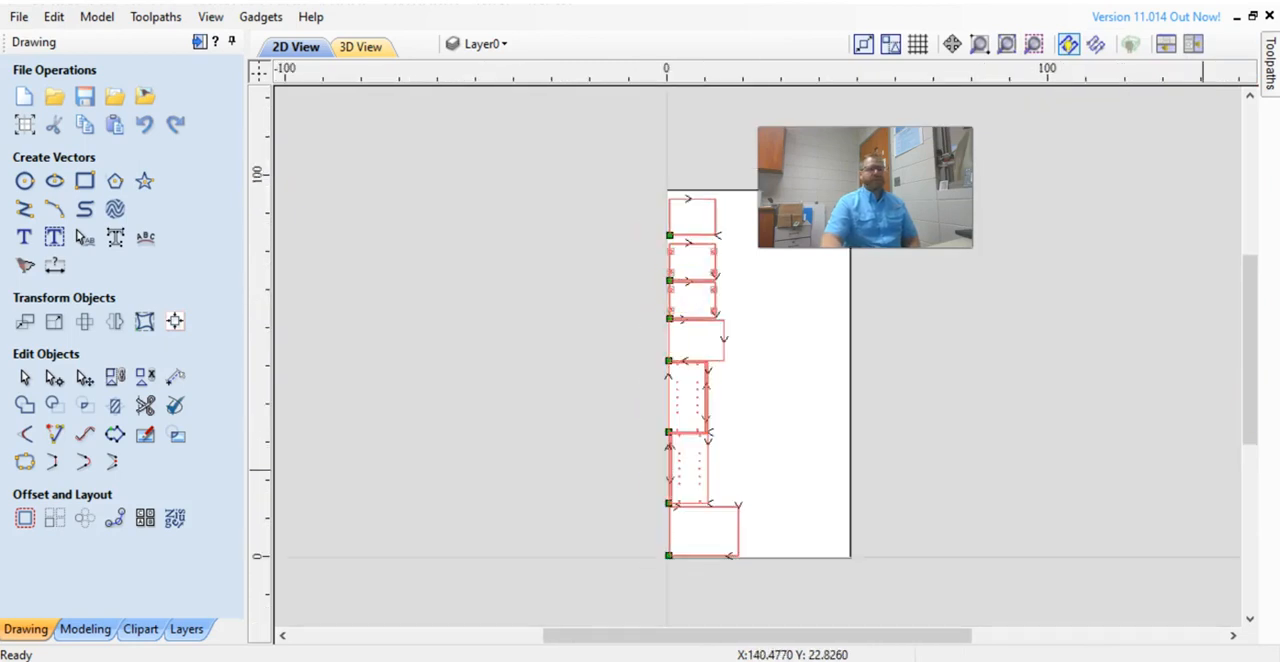
{"action": "mouse_move", "coordinate": [1270, 100]}
{"action": "left_click", "coordinate": [998, 580]}
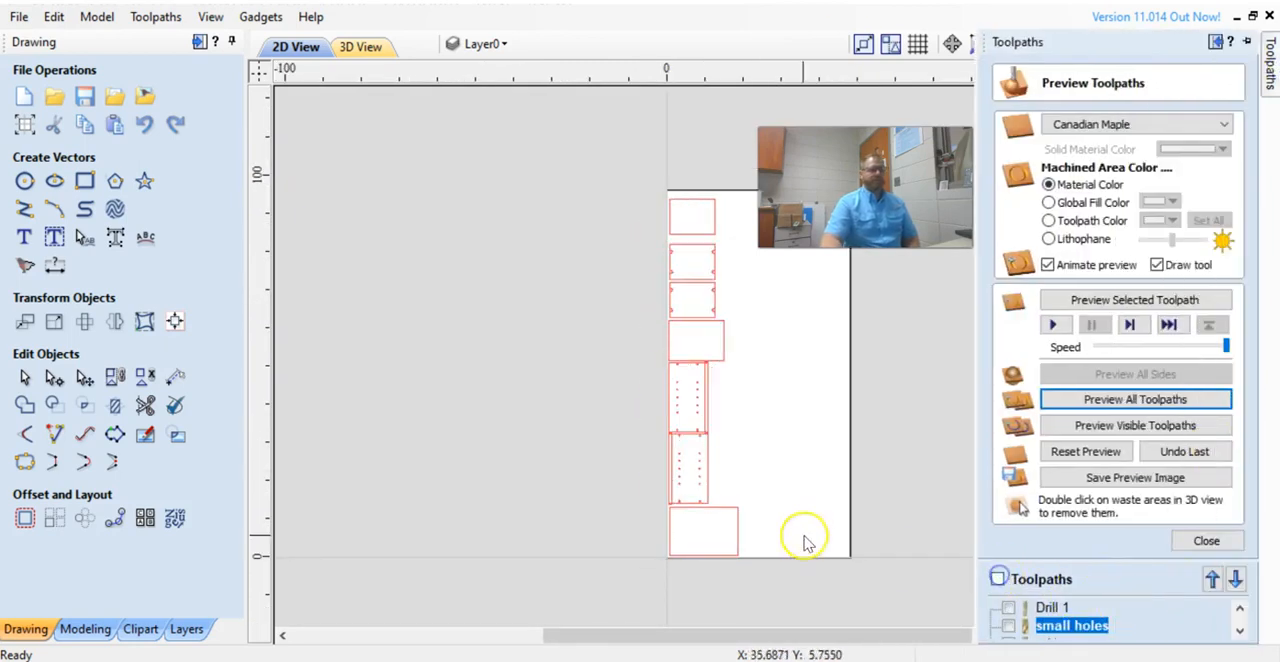
Duplicate the whole set of parts and nudge the copy into a second column beside the original.
{"action": "key", "text": "ctrl+a"}
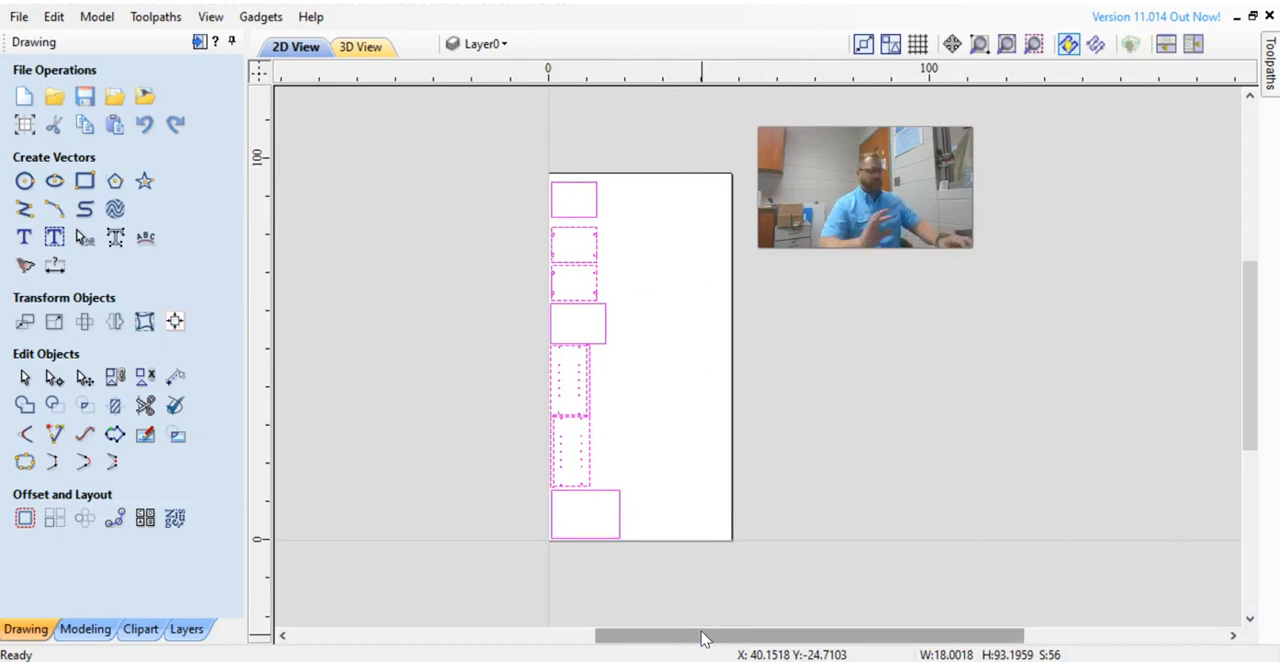
{"action": "key", "text": "Right"}
{"action": "key", "text": "Right"}
{"action": "key", "text": "Right"}
{"action": "key", "text": "Right"}
{"action": "key", "text": "Right"}
{"action": "key", "text": "Right"}
{"action": "key", "text": "Right"}
{"action": "key", "text": "Right"}
{"action": "key", "text": "Right"}
{"action": "key", "text": "Right"}
{"action": "key", "text": "Right"}
{"action": "key", "text": "Right"}
{"action": "key", "text": "Right"}
{"action": "key", "text": "Right"}
{"action": "key", "text": "Right"}
{"action": "key", "text": "Right"}
{"action": "key", "text": "Right"}
{"action": "key", "text": "Right"}
{"action": "key", "text": "Right"}
{"action": "key", "text": "Right"}
{"action": "key", "text": "Right"}
{"action": "key", "text": "Right"}
{"action": "key", "text": "Right"}
{"action": "key", "text": "Right"}
{"action": "key", "text": "Right"}
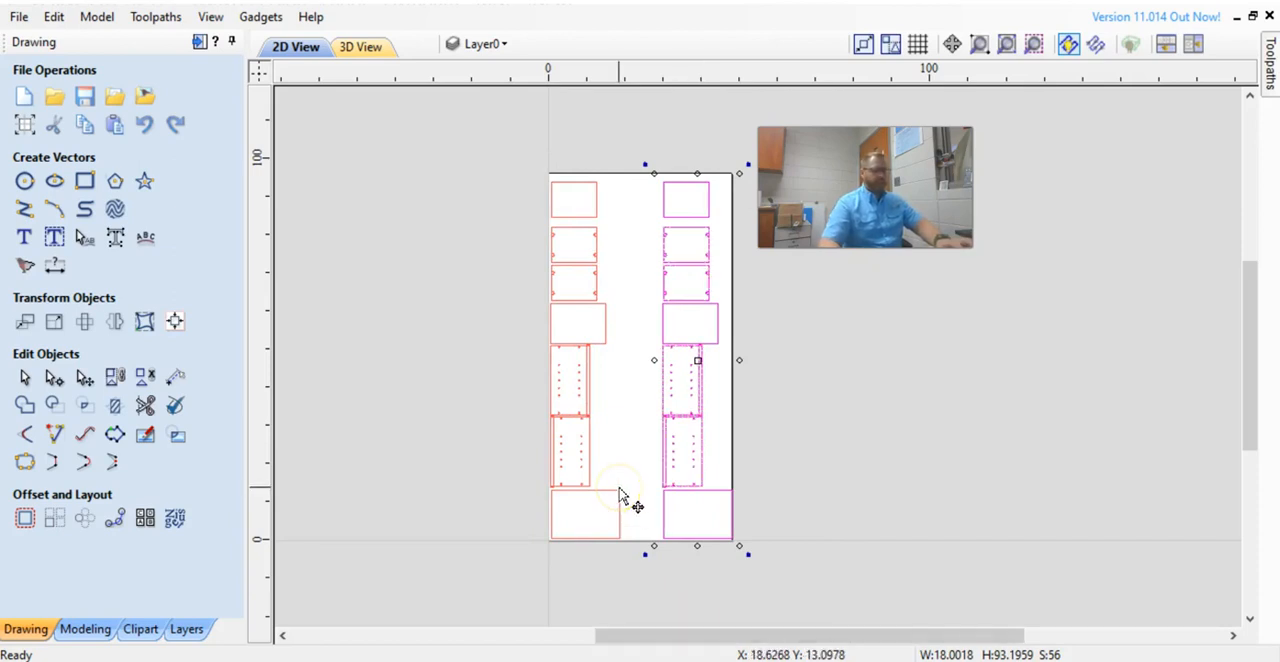
{"action": "key", "text": "Left"}
{"action": "key", "text": "Left"}
{"action": "key", "text": "Left"}
{"action": "key", "text": "Left"}
{"action": "key", "text": "Left"}
{"action": "key", "text": "Left"}
{"action": "key", "text": "Left"}
{"action": "key", "text": "Left"}
{"action": "key", "text": "Left"}
{"action": "key", "text": "Left"}
{"action": "key", "text": "Left"}
{"action": "key", "text": "Left"}
{"action": "key", "text": "Left"}
{"action": "key", "text": "Left"}
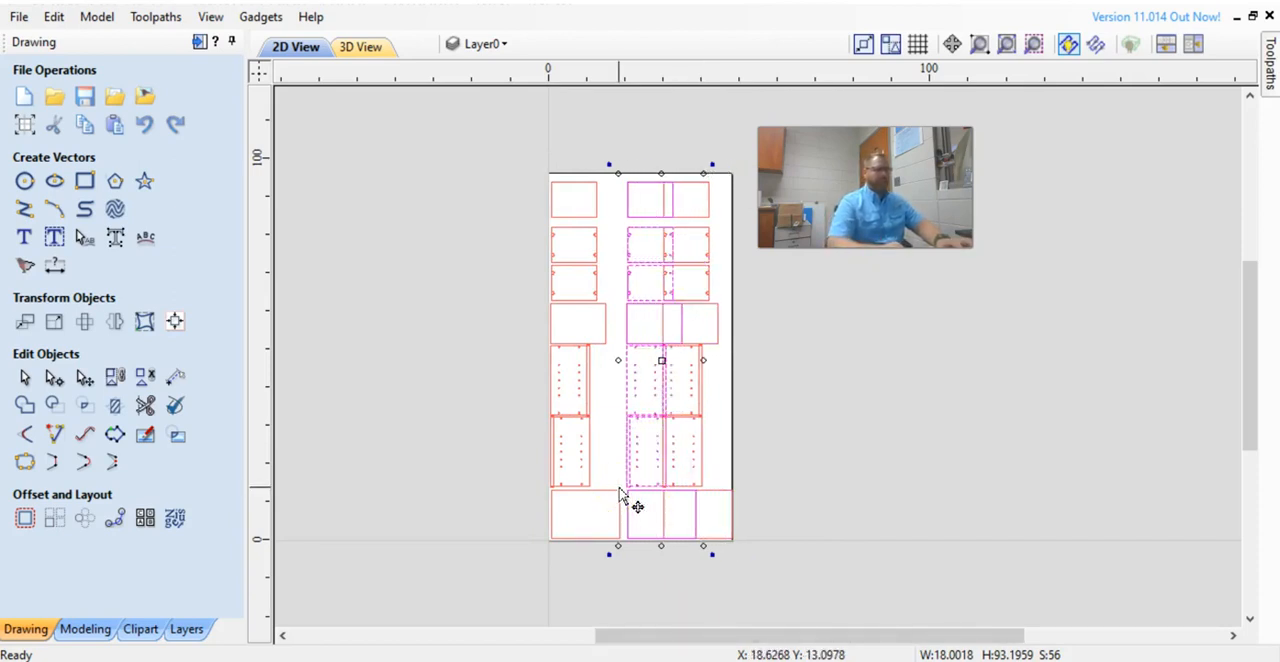
{"action": "key", "text": "Right"}
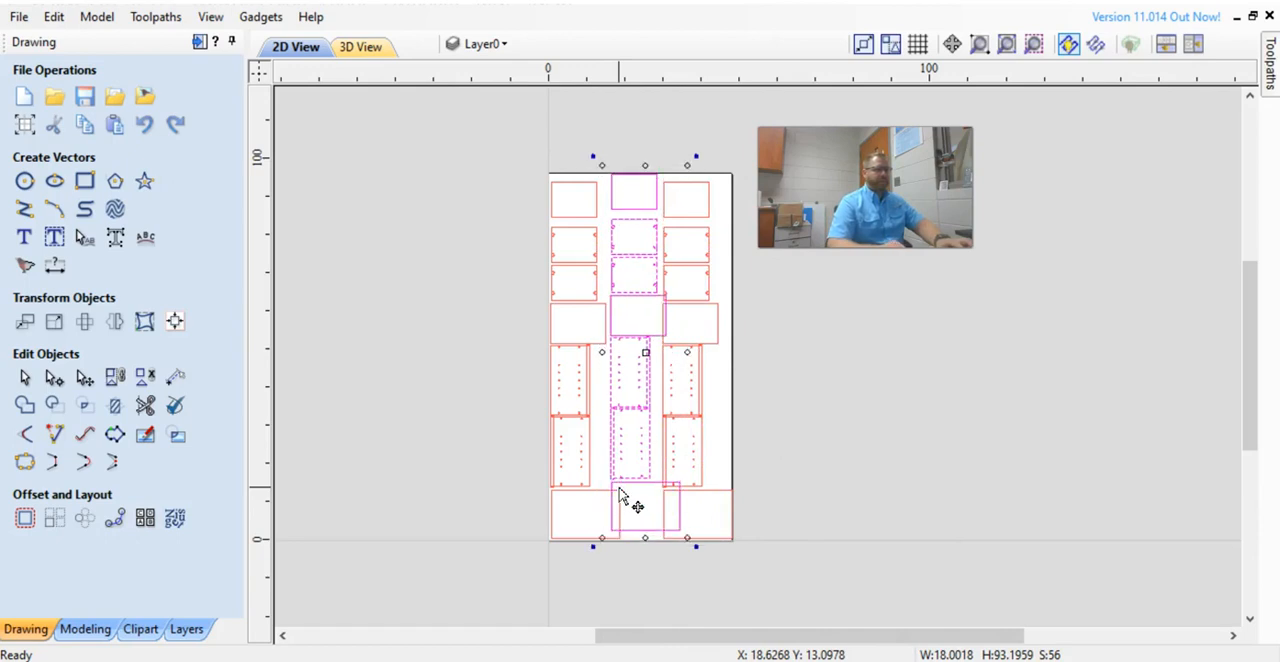
{"action": "key", "text": "Left"}
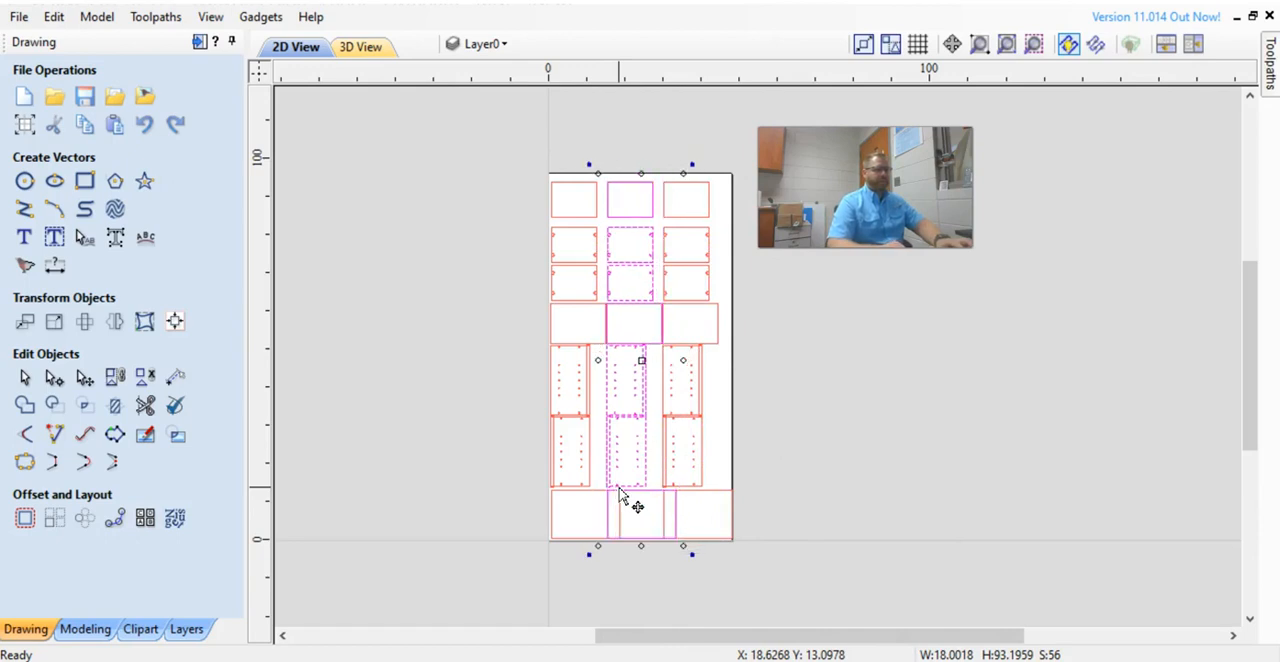
Add a third copy of the parts and nudge it right of the other two columns.
{"action": "scroll", "coordinate": [644, 330], "scroll_direction": "up", "scroll_amount": 1}
{"action": "middle_click_drag", "start_coordinate": [644, 330], "coordinate": [754, 335]}
{"action": "scroll", "coordinate": [849, 458], "scroll_direction": "up", "scroll_amount": 1}
{"action": "middle_click_drag", "start_coordinate": [849, 458], "coordinate": [741, 485]}
{"action": "scroll", "coordinate": [735, 447], "scroll_direction": "down", "scroll_amount": 2}
{"action": "middle_click_drag", "start_coordinate": [856, 437], "coordinate": [689, 395]}
{"action": "mouse_move", "coordinate": [403, 76]}
{"action": "left_mouse_down"}
{"action": "mouse_move", "coordinate": [648, 351]}
{"action": "mouse_move", "coordinate": [715, 607]}
{"action": "left_mouse_up"}
{"action": "key", "text": "Right"}
{"action": "key", "text": "Right"}
{"action": "key", "text": "Right"}
{"action": "key", "text": "Right"}
{"action": "key", "text": "Right"}
{"action": "key", "text": "Right"}
{"action": "key", "text": "Right"}
{"action": "key", "text": "Right"}
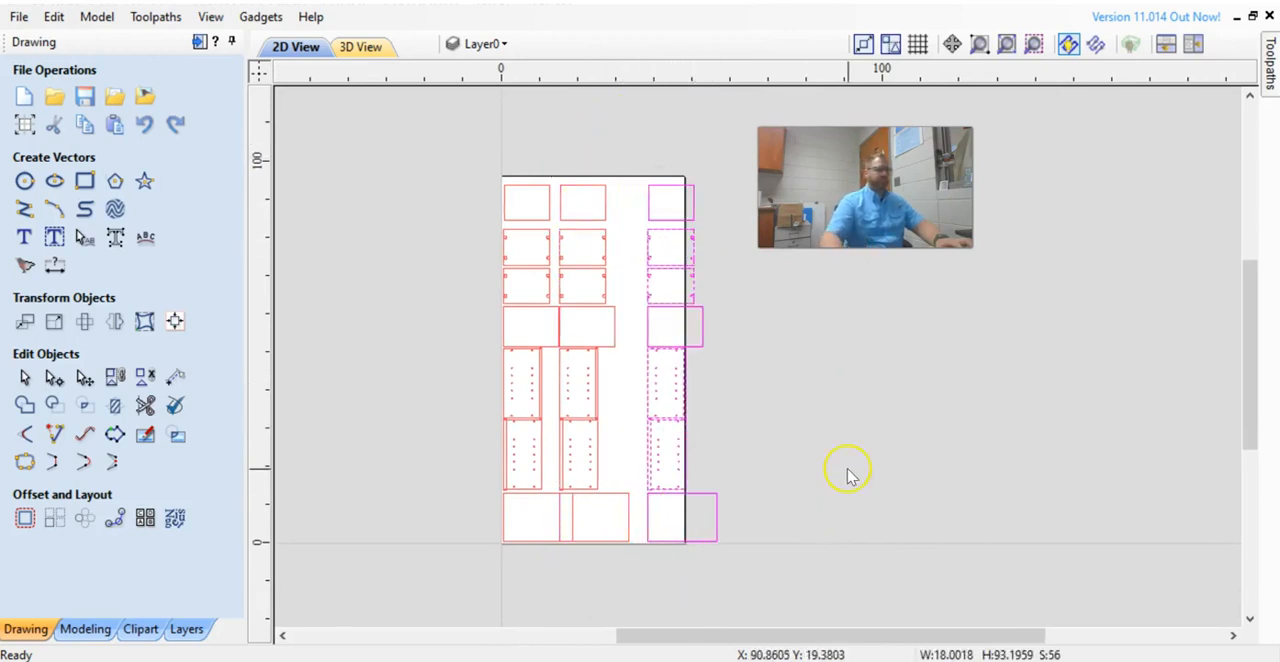
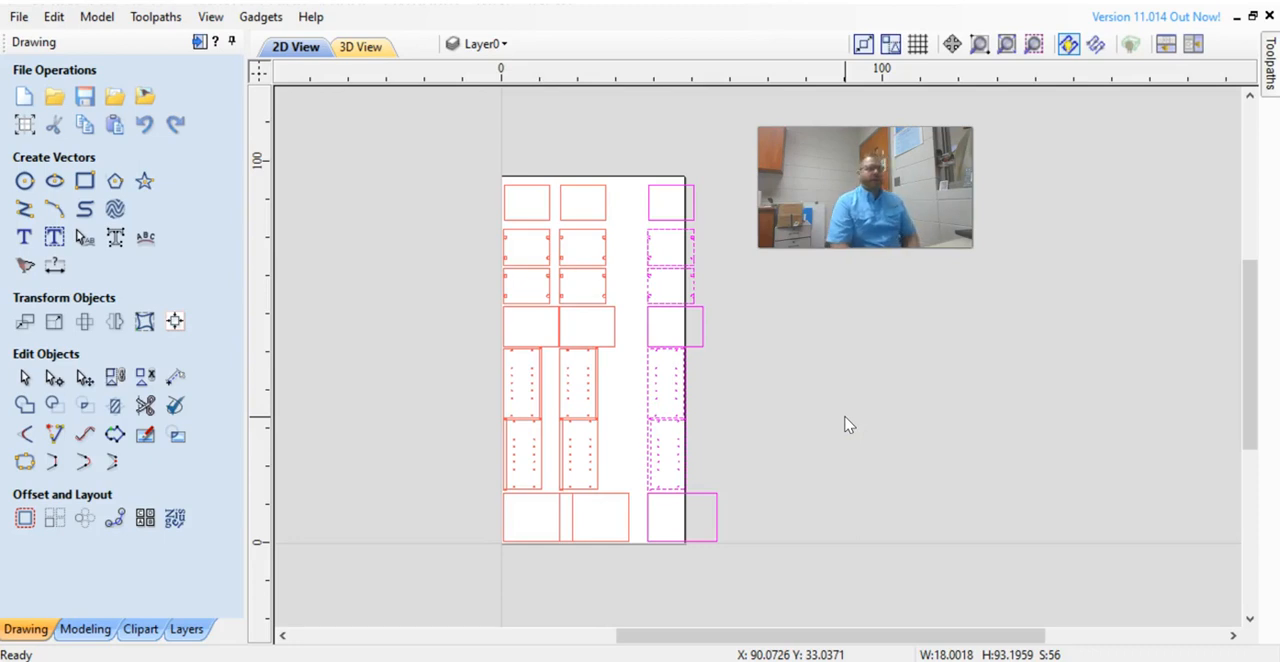
Delete the two copied columns of parts, keeping only the original column on the sheet.
{"action": "left_click_drag", "start_coordinate": [554, 154], "coordinate": [812, 570]}
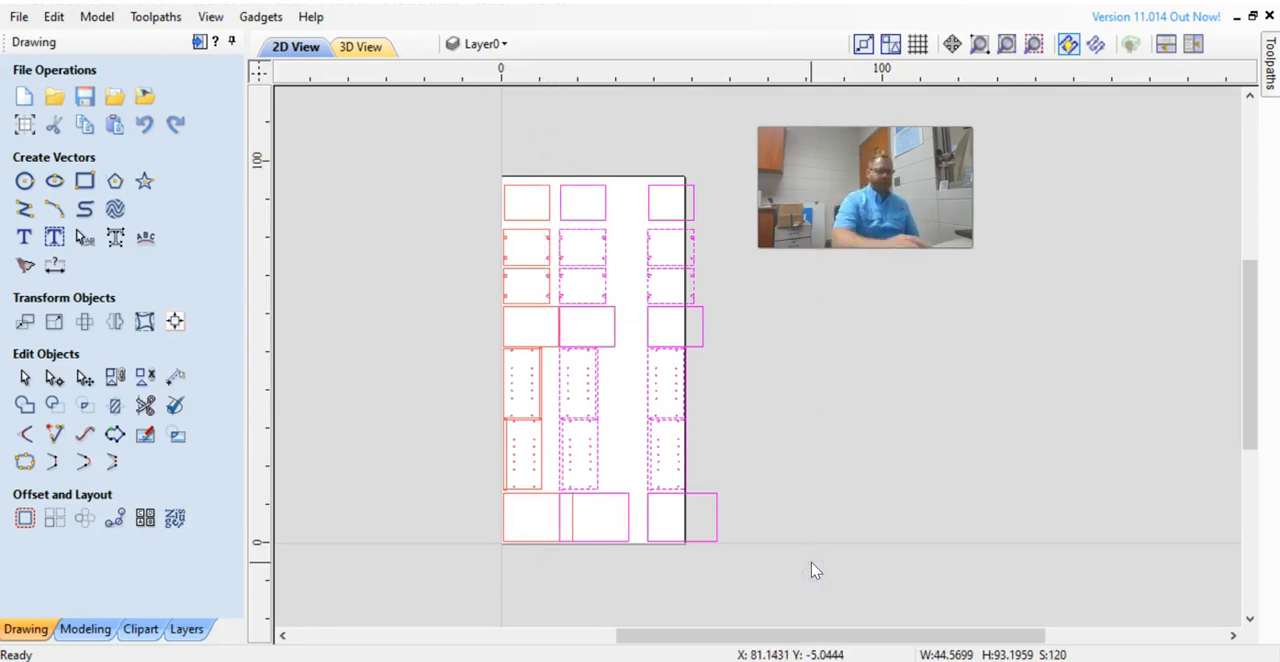
{"action": "key", "text": "Delete"}
Make all toolpaths visible again and leave the toolpath preview.
{"action": "left_click", "coordinate": [1271, 62]}
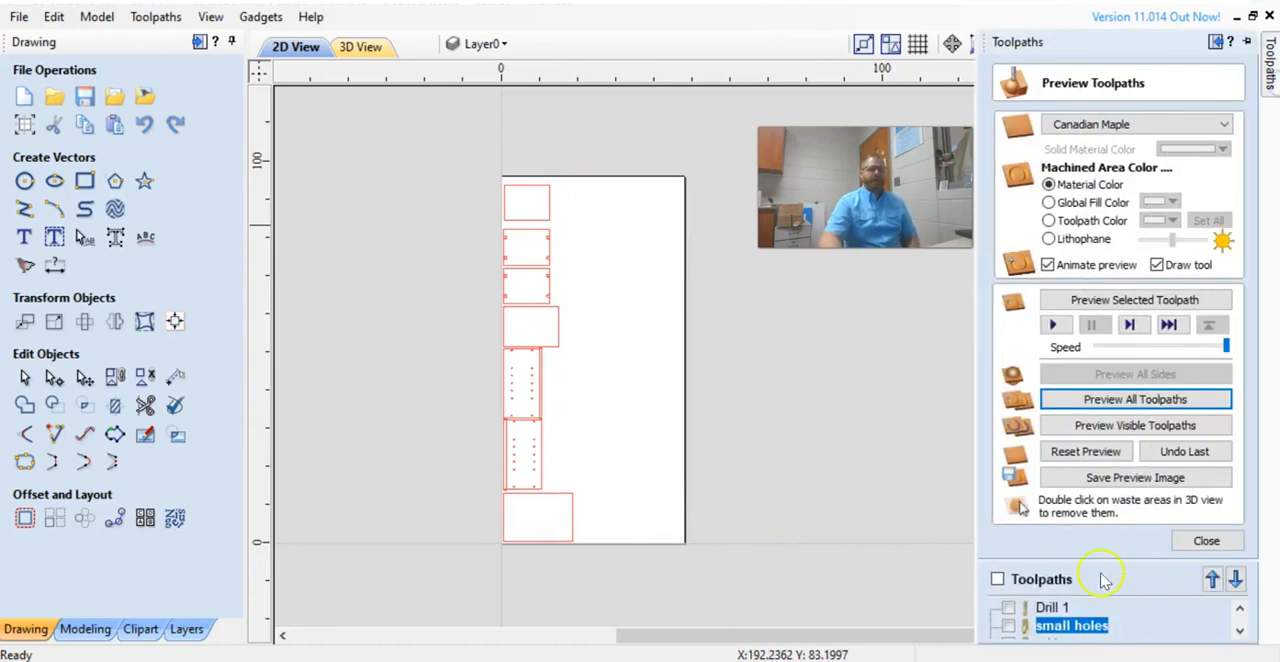
{"action": "left_click", "coordinate": [998, 580]}
{"action": "left_click", "coordinate": [1206, 540]}
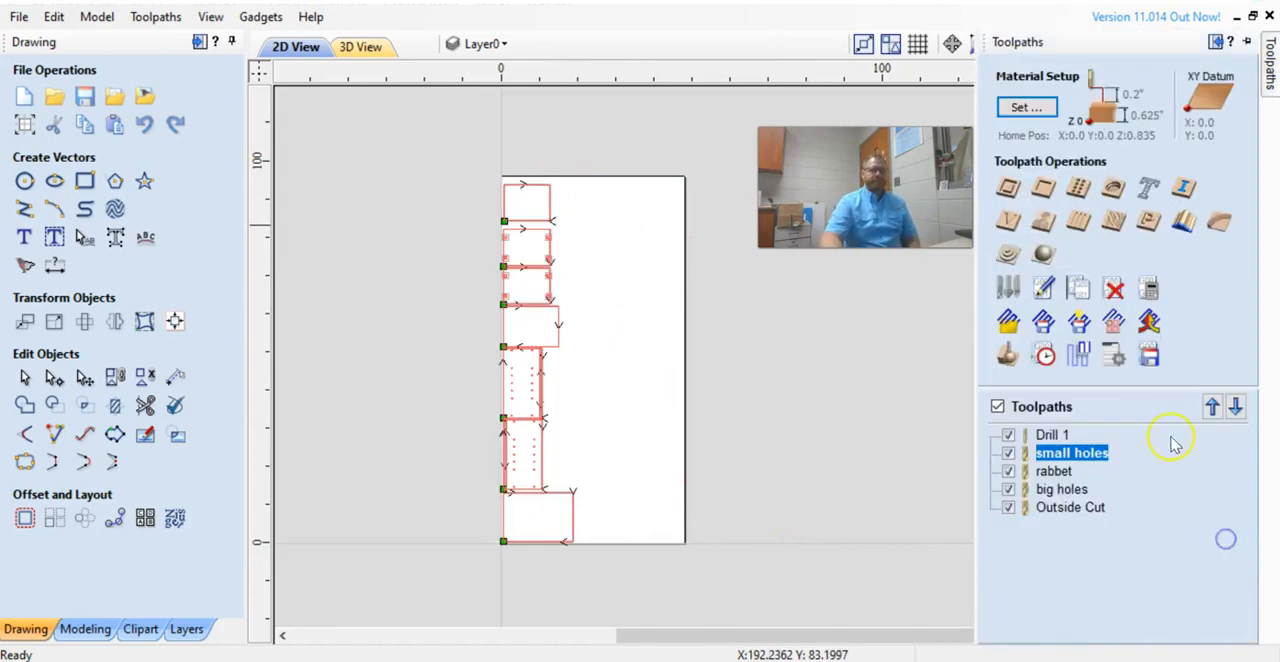
Save all visible toolpaths to one file named Titus Cabinet in Downloads, using the Laguna SMARTSHOP M ATC (mm) post processor.
{"action": "left_click", "coordinate": [1148, 352]}
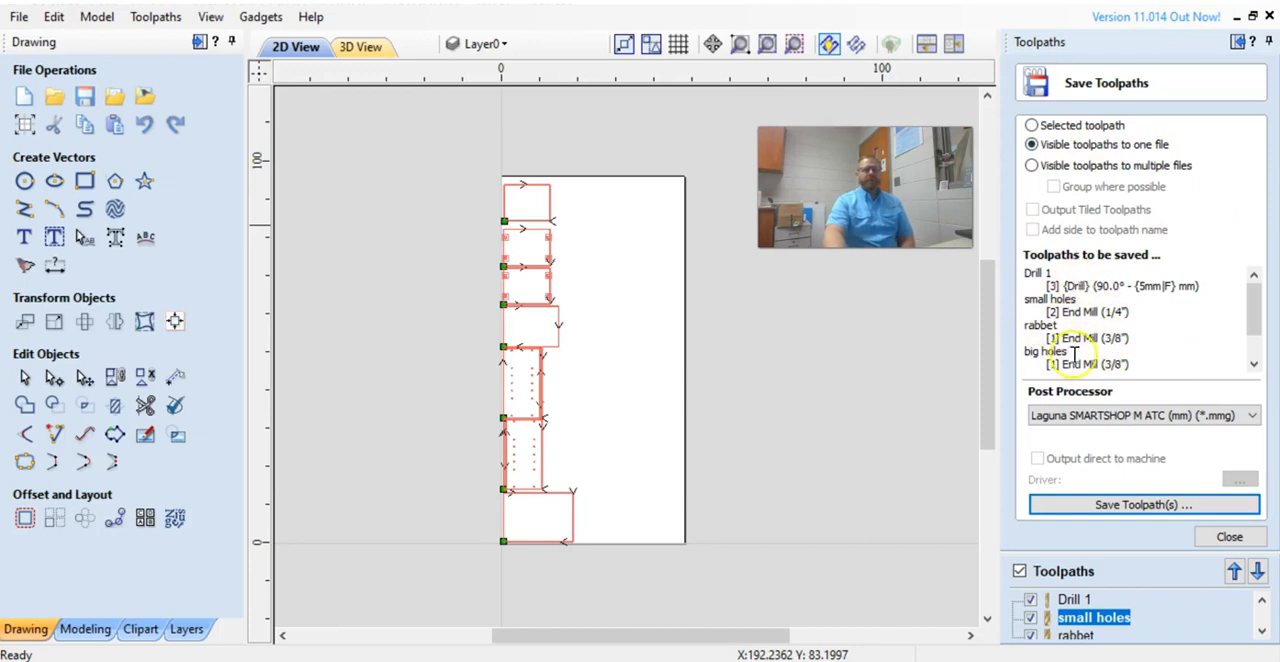
{"action": "left_click_drag", "start_coordinate": [1257, 326], "coordinate": [1260, 356]}
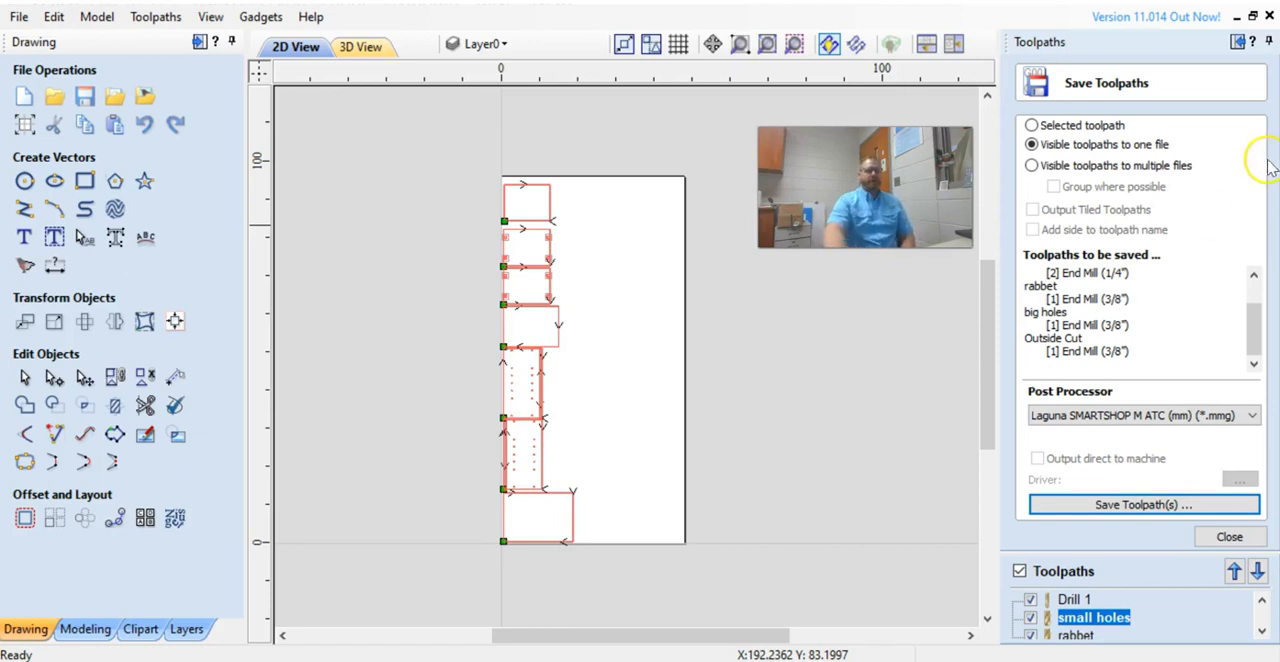
{"action": "left_click", "coordinate": [1128, 505]}
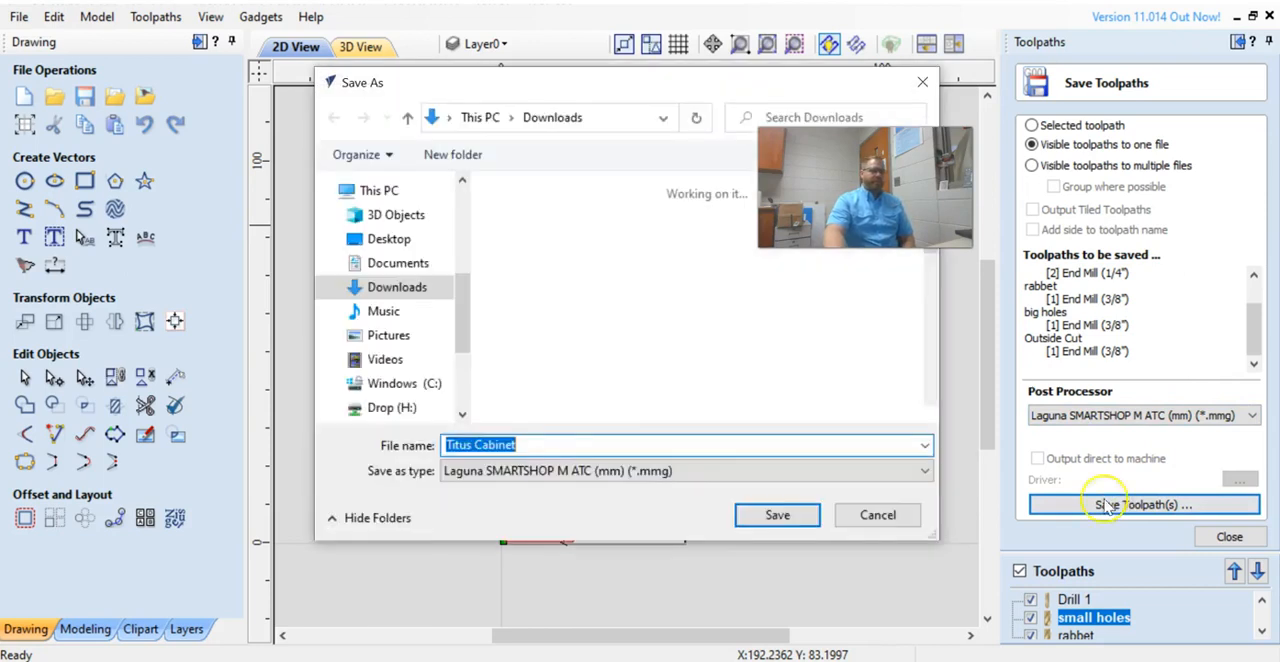
{"action": "left_click", "coordinate": [780, 515]}
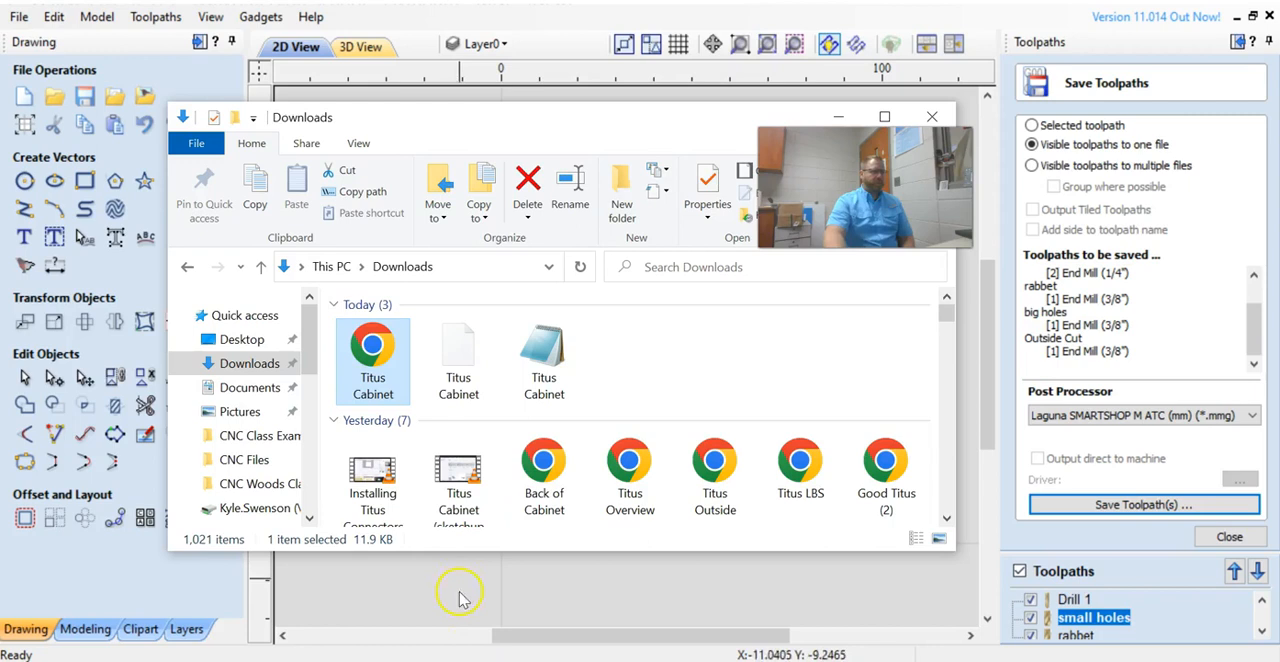
Open the saved Titus Cabinet MMG file in Notepad and examine the beginning and end of its G-code.
{"action": "double_click", "coordinate": [548, 392]}
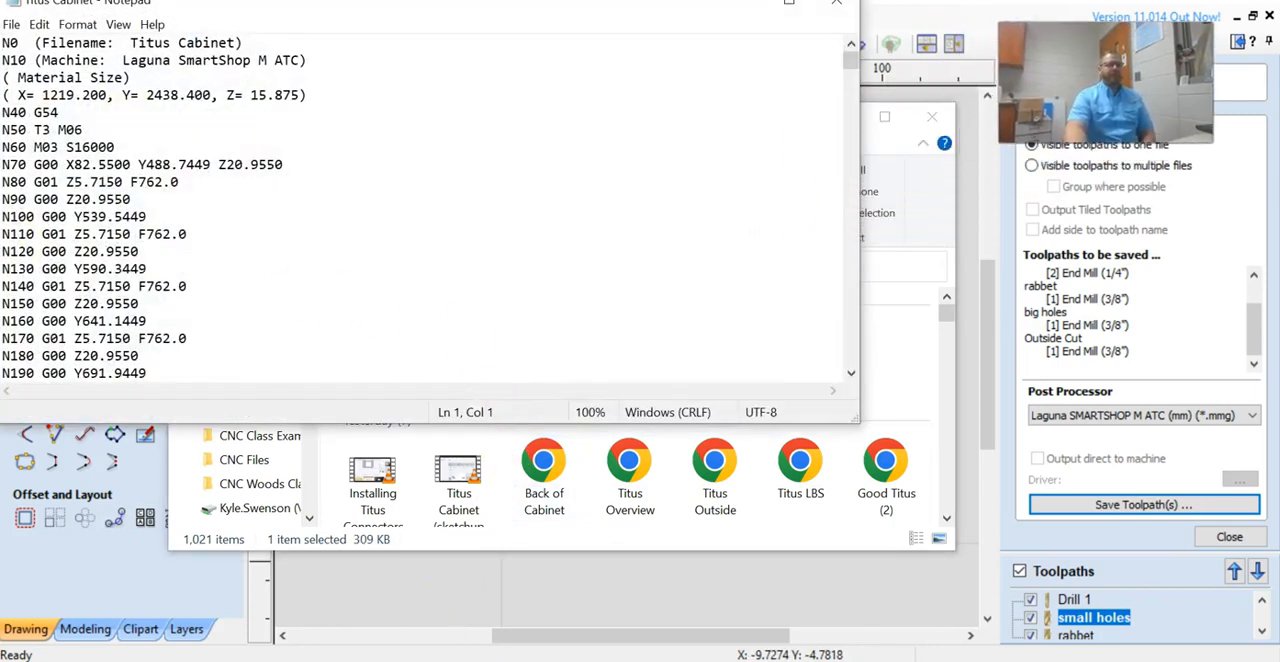
{"action": "left_click_drag", "start_coordinate": [848, 60], "coordinate": [850, 358]}
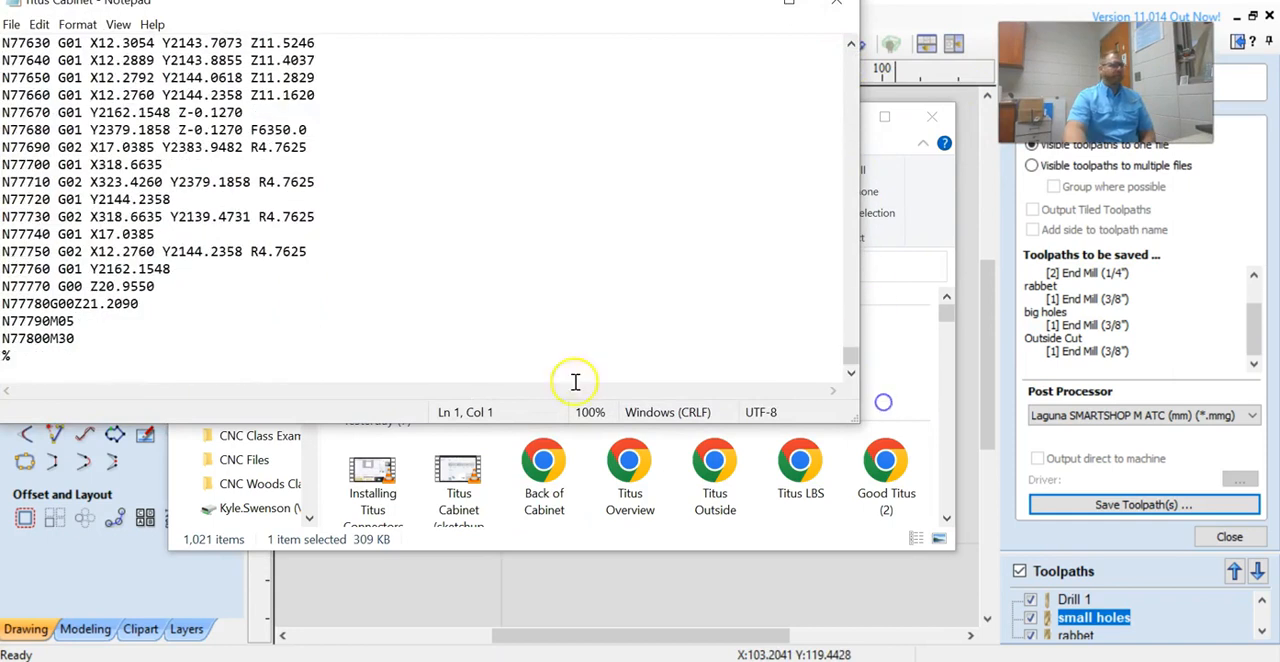
{"action": "left_click_drag", "start_coordinate": [43, 338], "coordinate": [16, 342]}
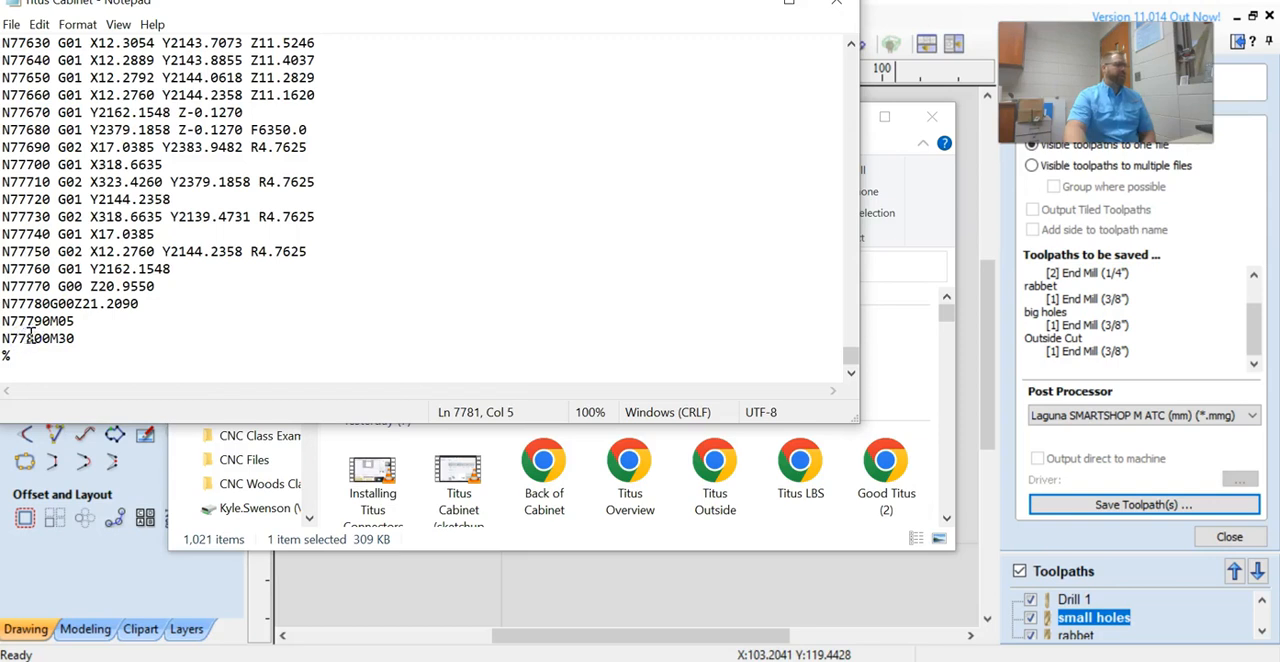
{"action": "left_click_drag", "start_coordinate": [850, 355], "coordinate": [852, 38]}
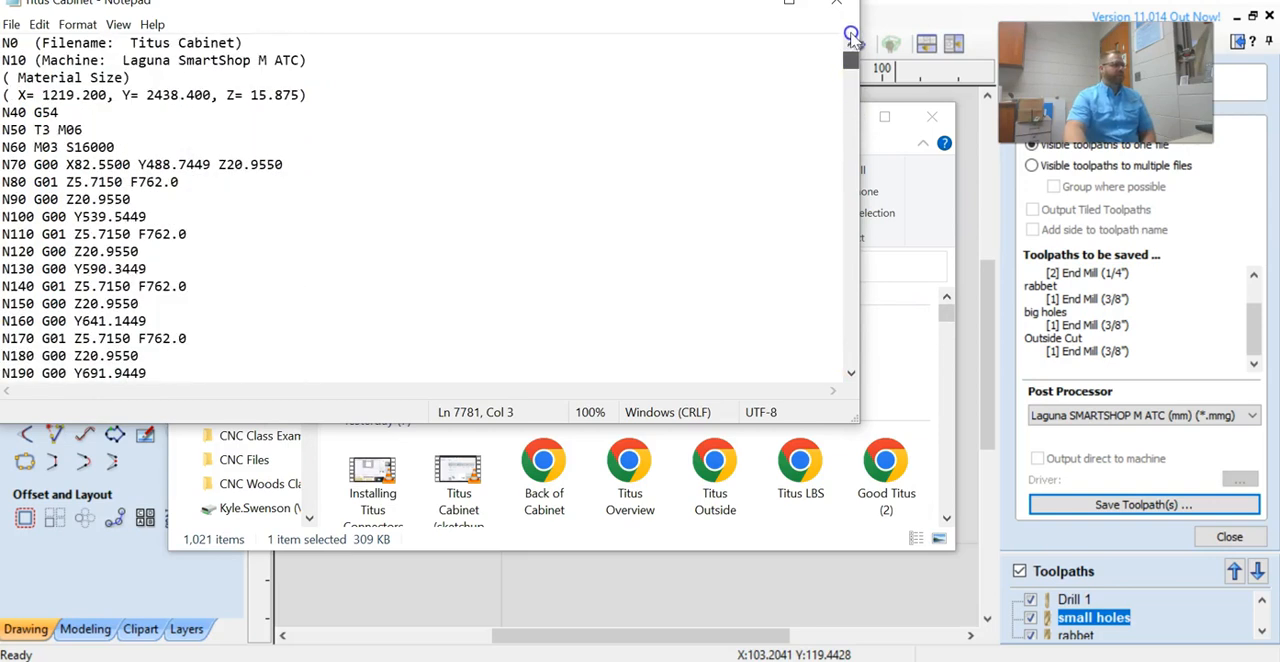
Search the G-code upward for "z-" to locate cutting moves with negative Z values.
{"action": "left_click_drag", "start_coordinate": [497, 14], "coordinate": [659, 63]}
{"action": "left_click", "coordinate": [172, 84]}
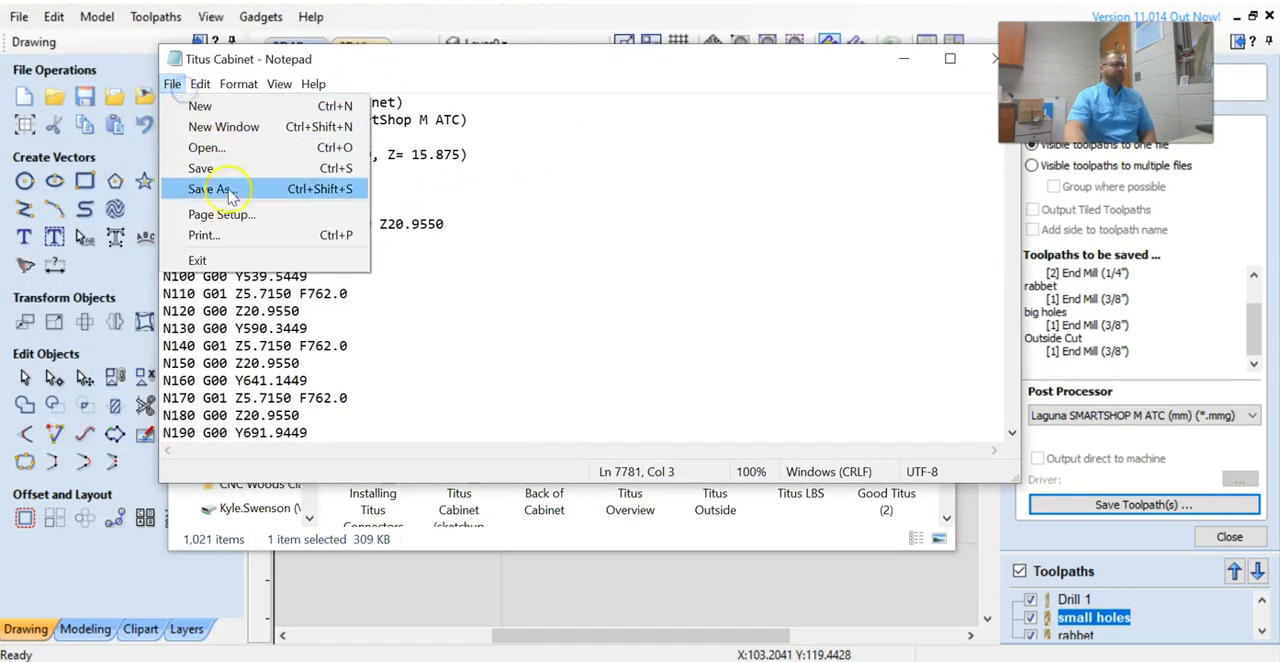
{"action": "mouse_move", "coordinate": [206, 82]}
{"action": "left_click", "coordinate": [270, 260]}
{"action": "type", "text": "z"}
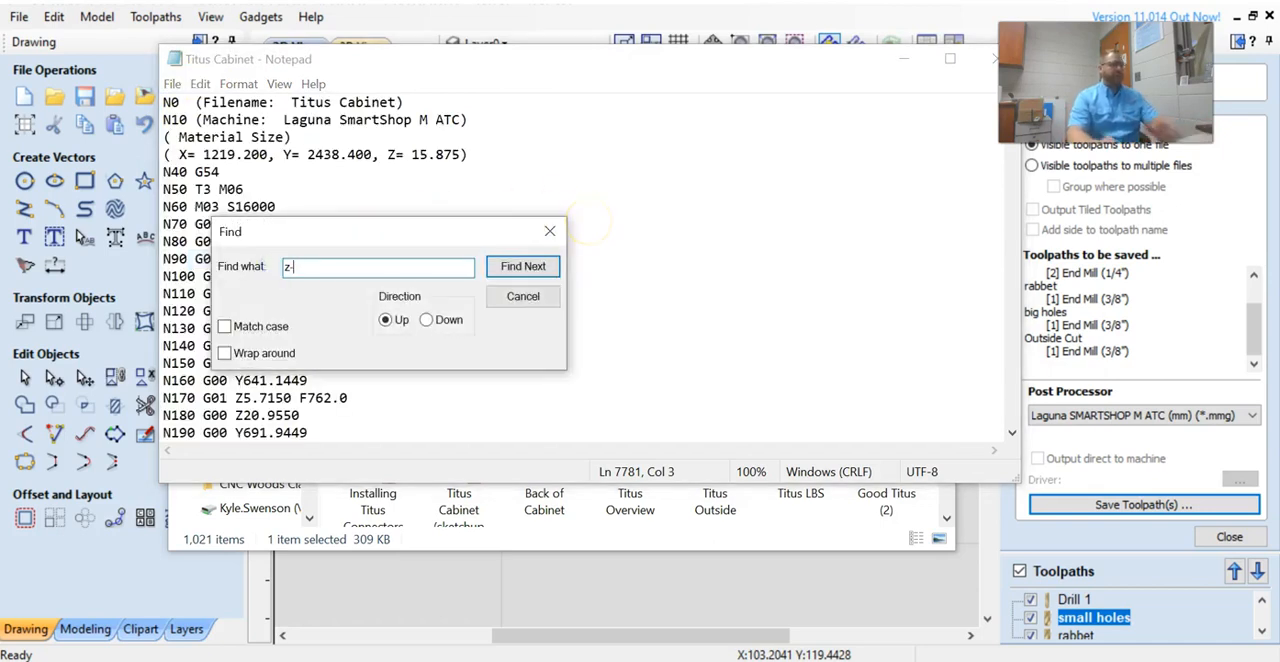
{"action": "type", "text": "-"}
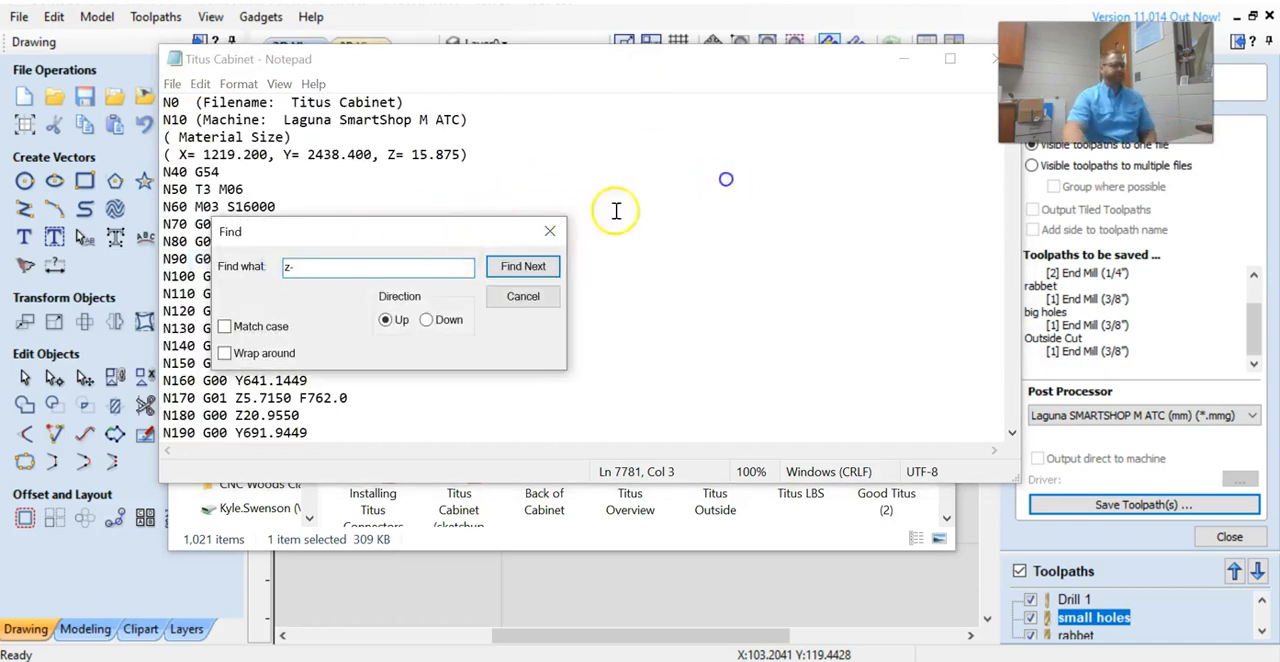
{"action": "left_click", "coordinate": [523, 266]}
{"action": "left_click_drag", "start_coordinate": [490, 230], "coordinate": [765, 133]}
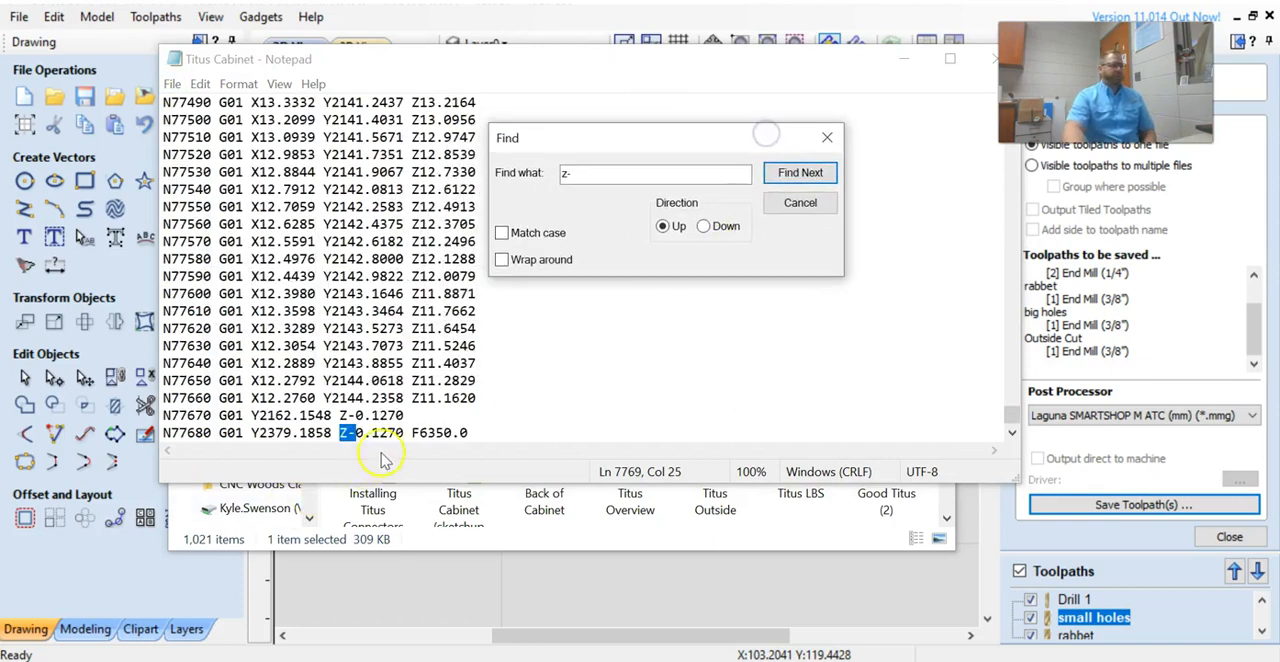
Step upward through the remaining "z-" matches until none are left, and close the search.
{"action": "left_click", "coordinate": [798, 178]}
{"action": "left_click", "coordinate": [798, 178]}
{"action": "left_click", "coordinate": [797, 177]}
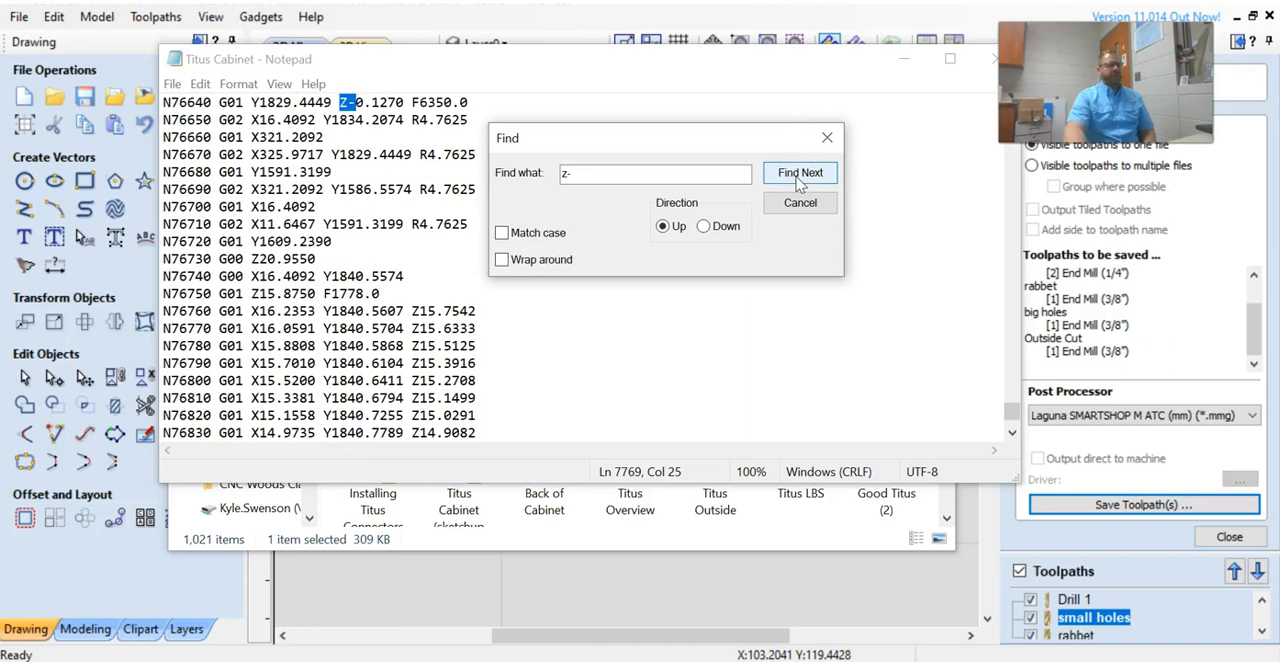
{"action": "left_click", "coordinate": [799, 178]}
{"action": "left_click", "coordinate": [799, 178]}
{"action": "left_click", "coordinate": [799, 176]}
{"action": "left_click", "coordinate": [799, 176]}
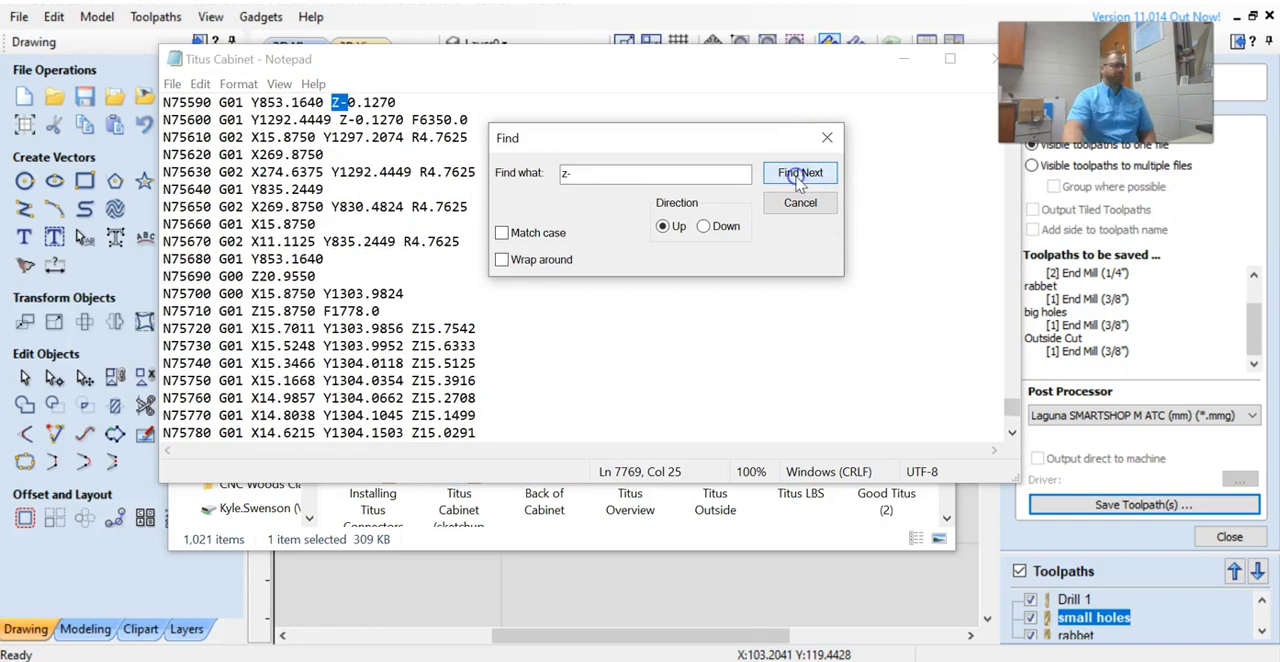
{"action": "left_click", "coordinate": [799, 176]}
{"action": "left_click", "coordinate": [799, 176]}
{"action": "left_click", "coordinate": [799, 176]}
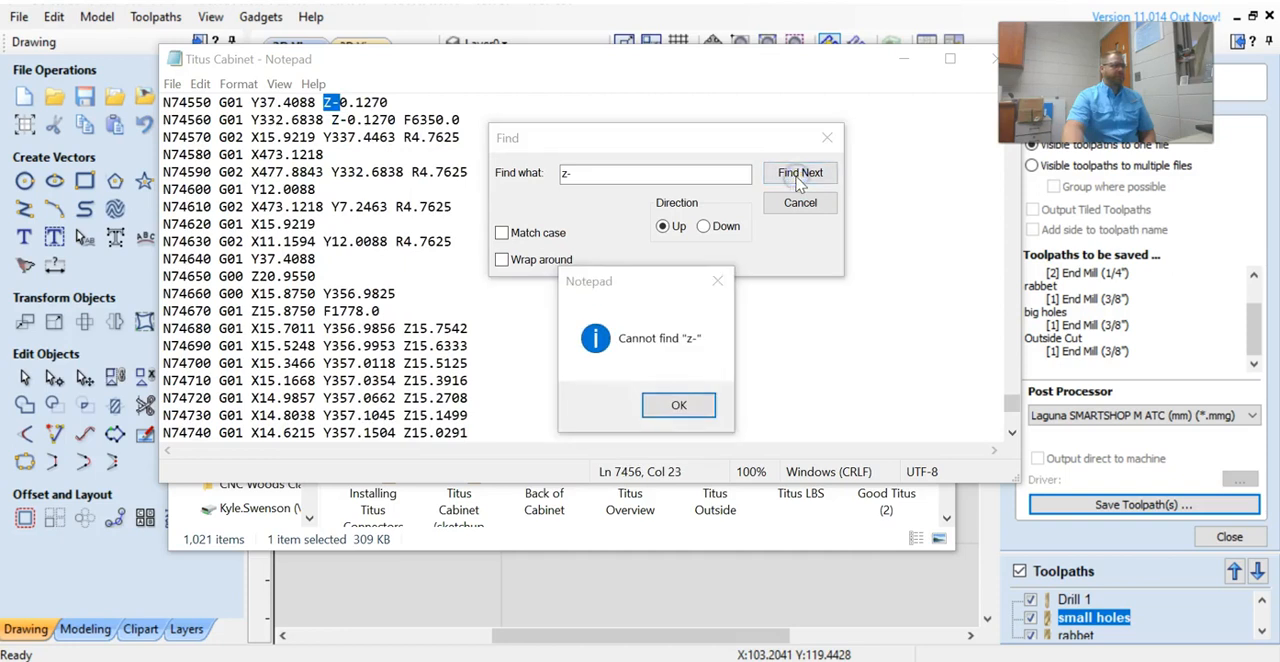
{"action": "left_click", "coordinate": [680, 408]}
{"action": "left_click", "coordinate": [827, 137]}
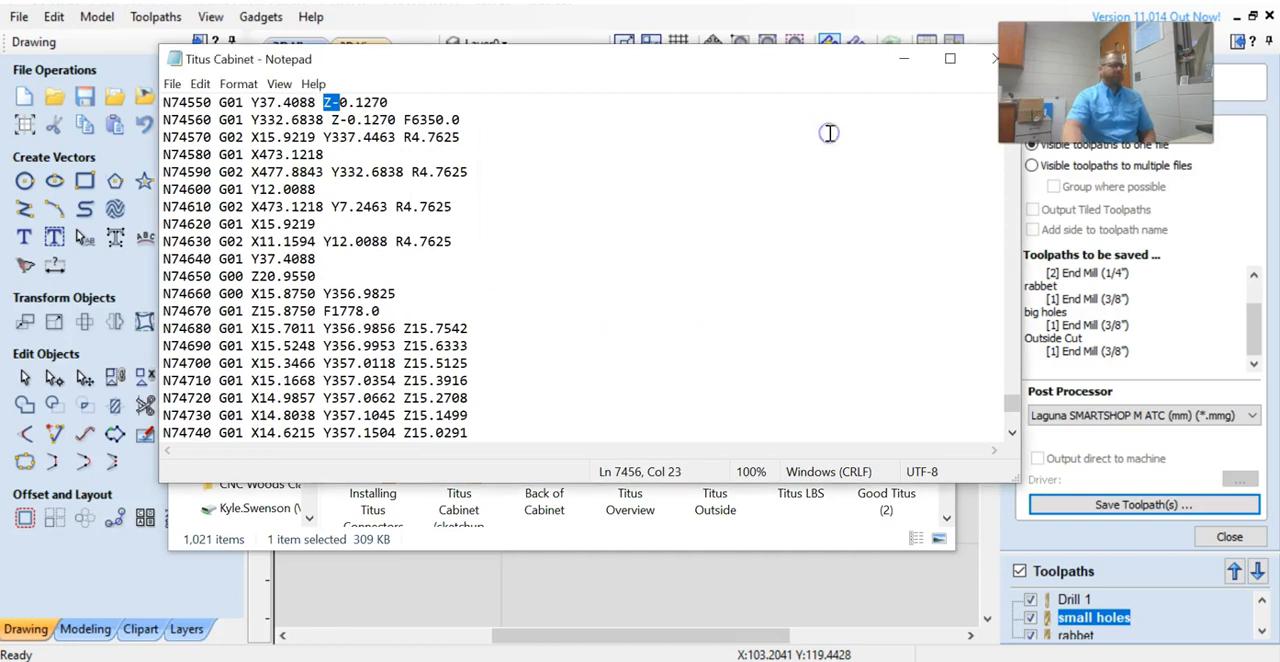
Inspect the code above the earliest negative Z move, and step forward through the following two "z-" matches.
{"action": "scroll", "coordinate": [734, 260], "scroll_direction": "up", "scroll_amount": 6}
{"action": "scroll", "coordinate": [726, 268], "scroll_direction": "up", "scroll_amount": 9}
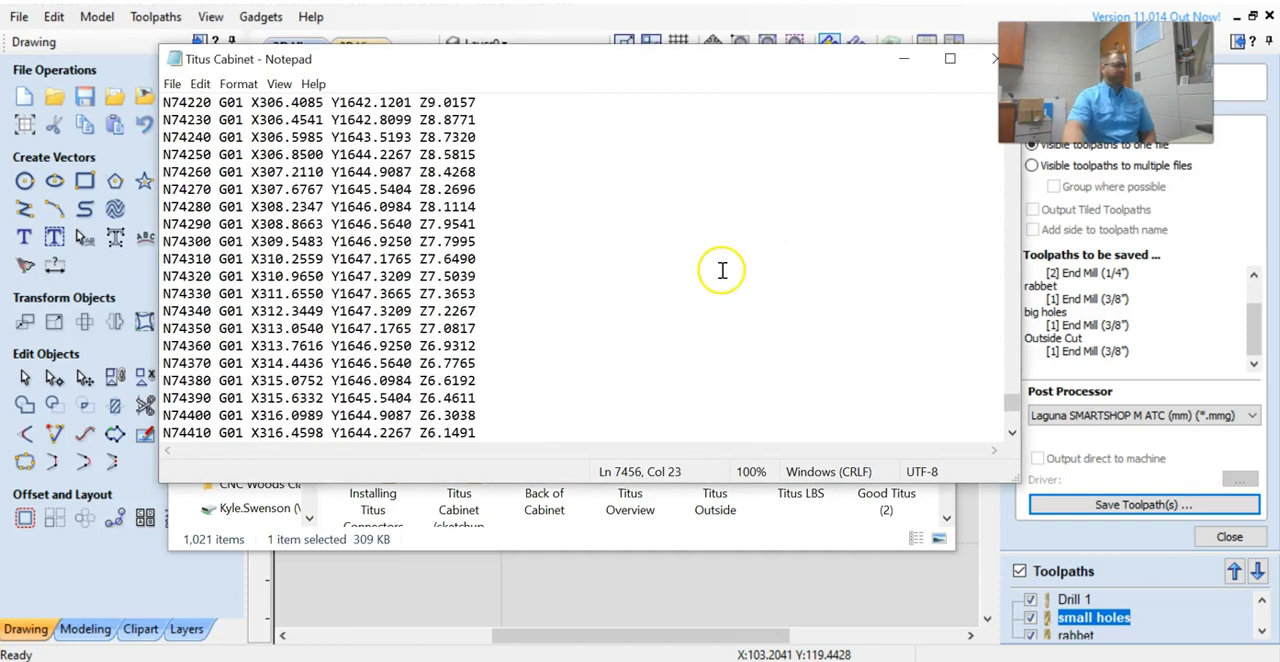
{"action": "left_click", "coordinate": [200, 84]}
{"action": "left_click", "coordinate": [305, 260]}
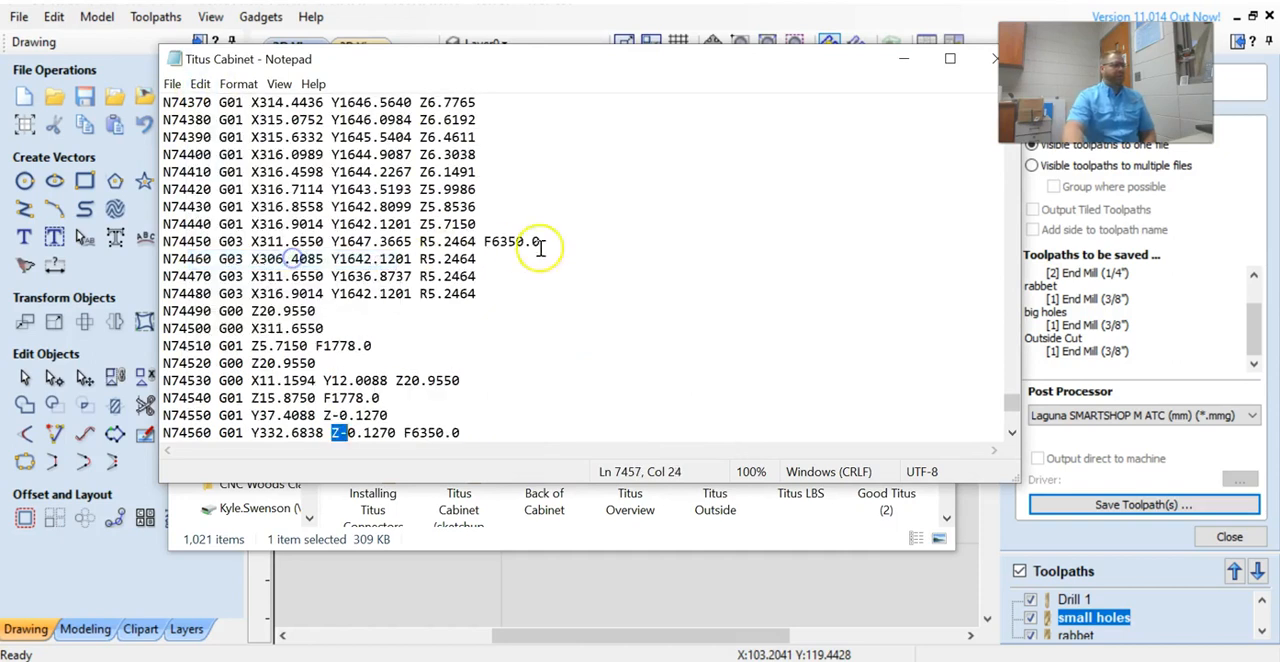
{"action": "left_click", "coordinate": [200, 84]}
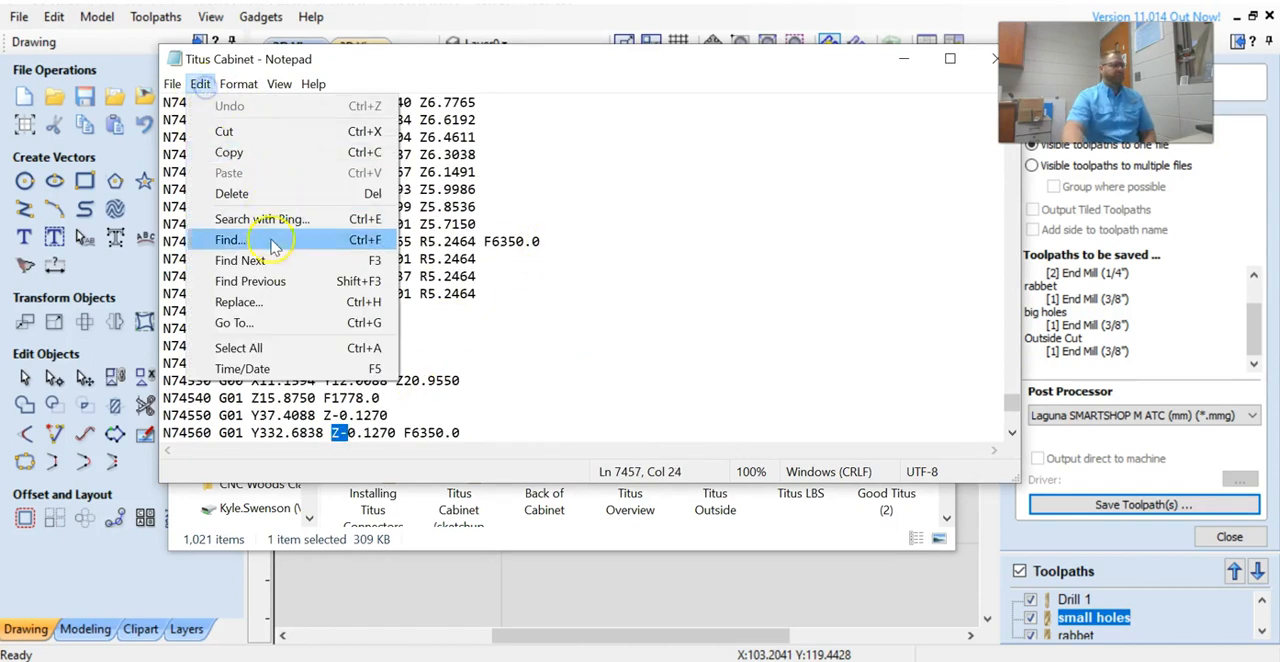
{"action": "left_click", "coordinate": [305, 260]}
Search the G-code upward for "T" and examine the tool-change lines back to the file header.
{"action": "left_click", "coordinate": [200, 84]}
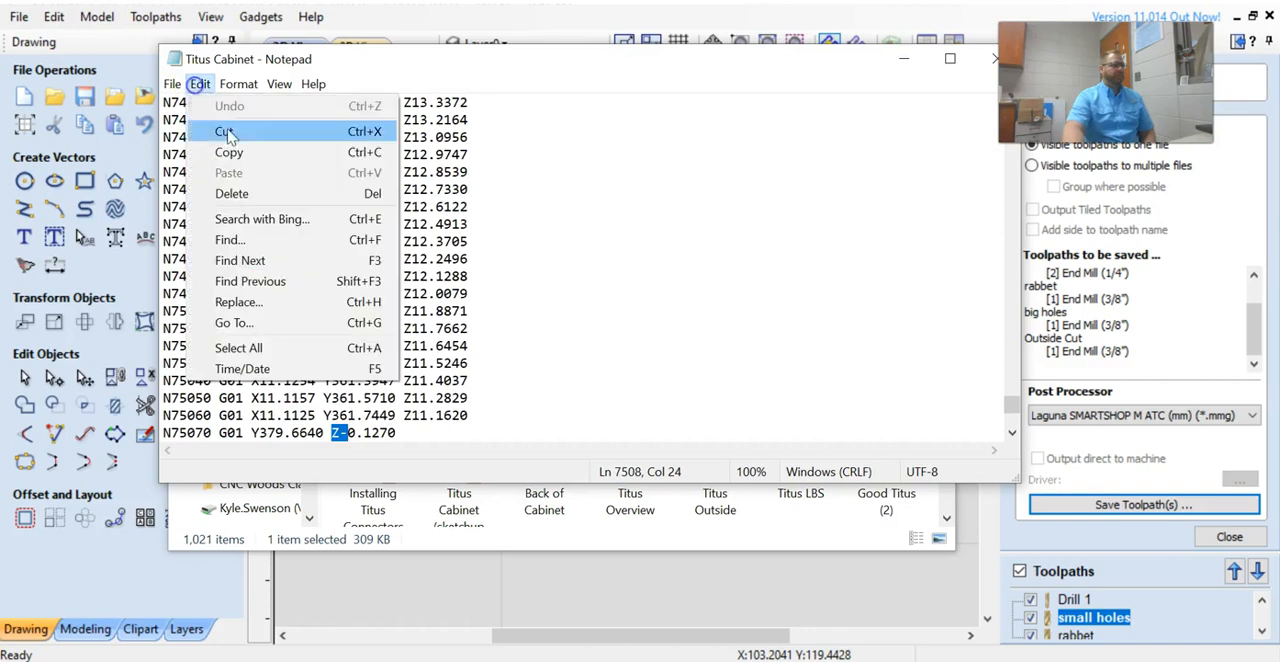
{"action": "left_click", "coordinate": [255, 240]}
{"action": "left_click_drag", "start_coordinate": [432, 234], "coordinate": [820, 157]}
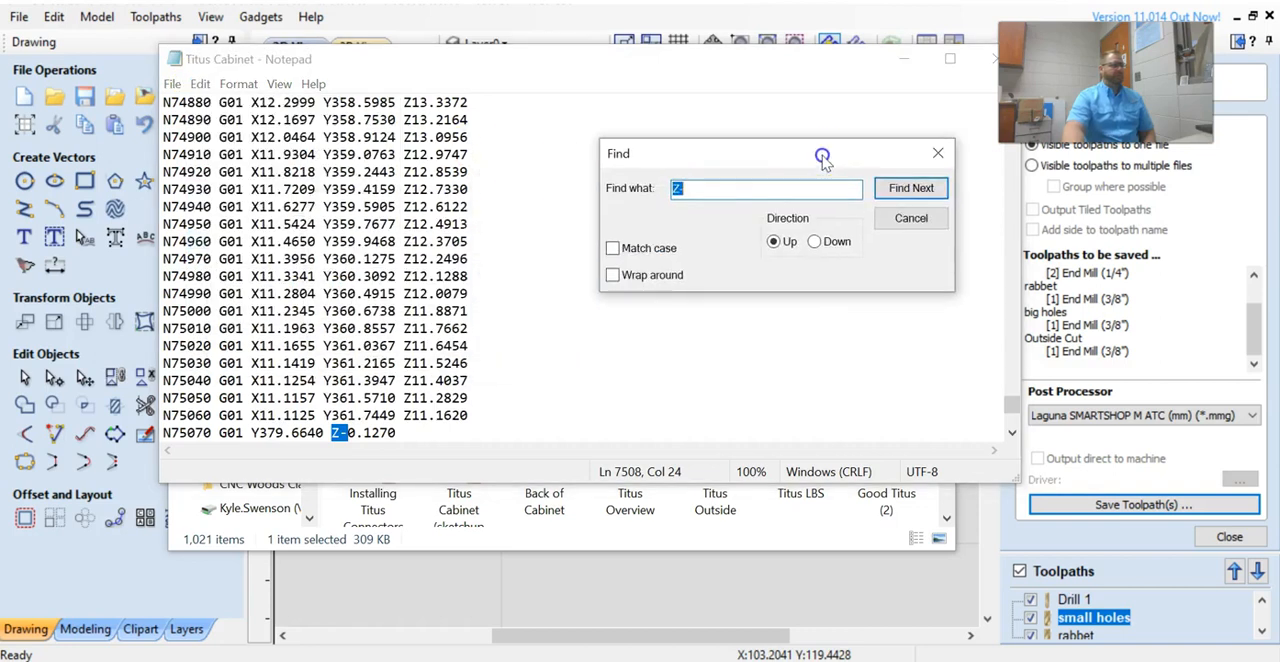
{"action": "type", "text": "T"}
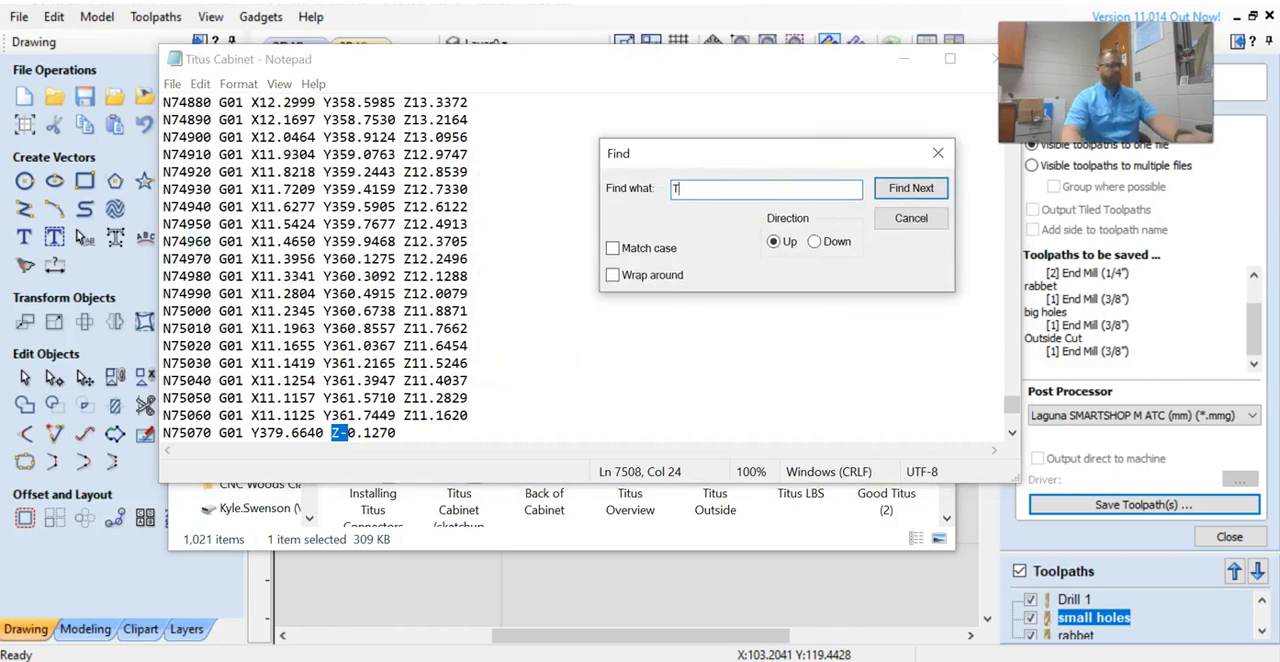
{"action": "left_click", "coordinate": [907, 188]}
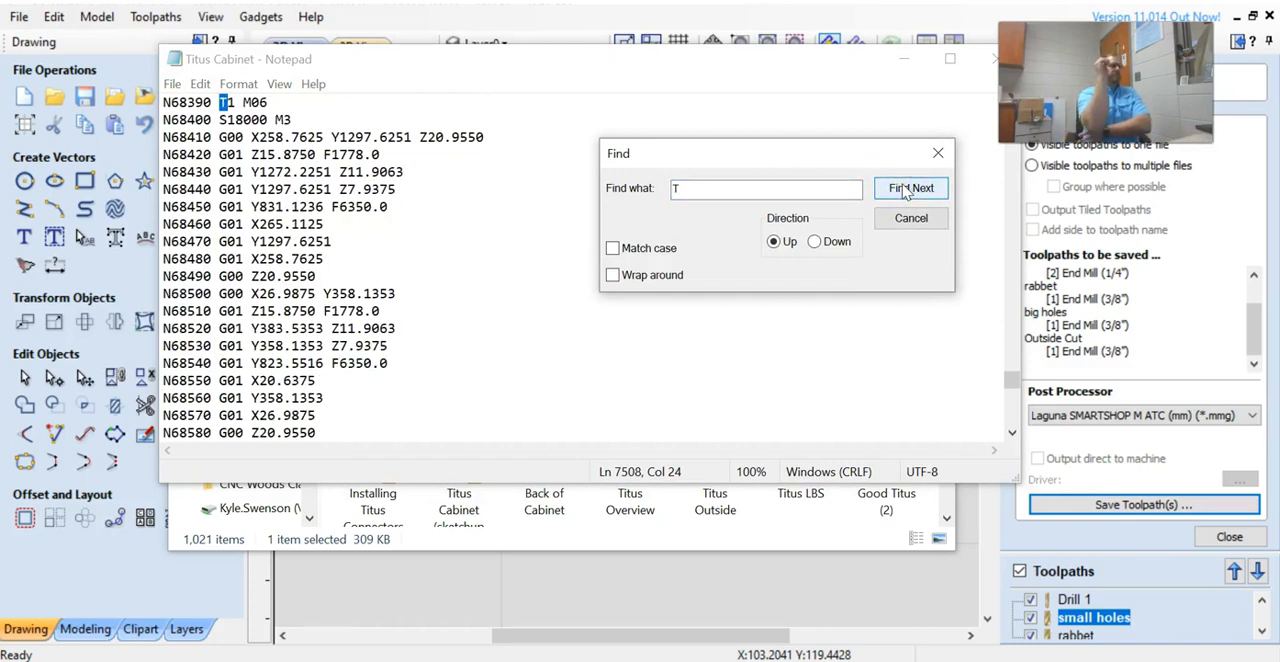
{"action": "left_click", "coordinate": [907, 188]}
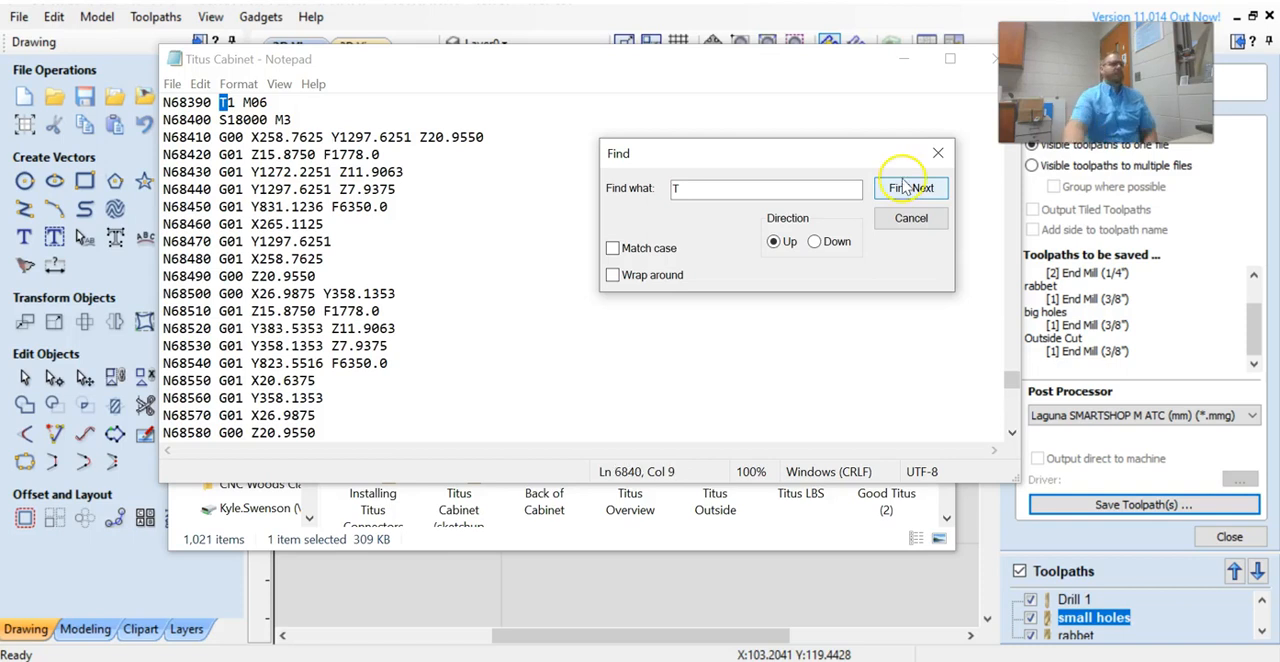
{"action": "scroll", "coordinate": [330, 310], "scroll_direction": "up", "scroll_amount": 10}
{"action": "left_click", "coordinate": [900, 190]}
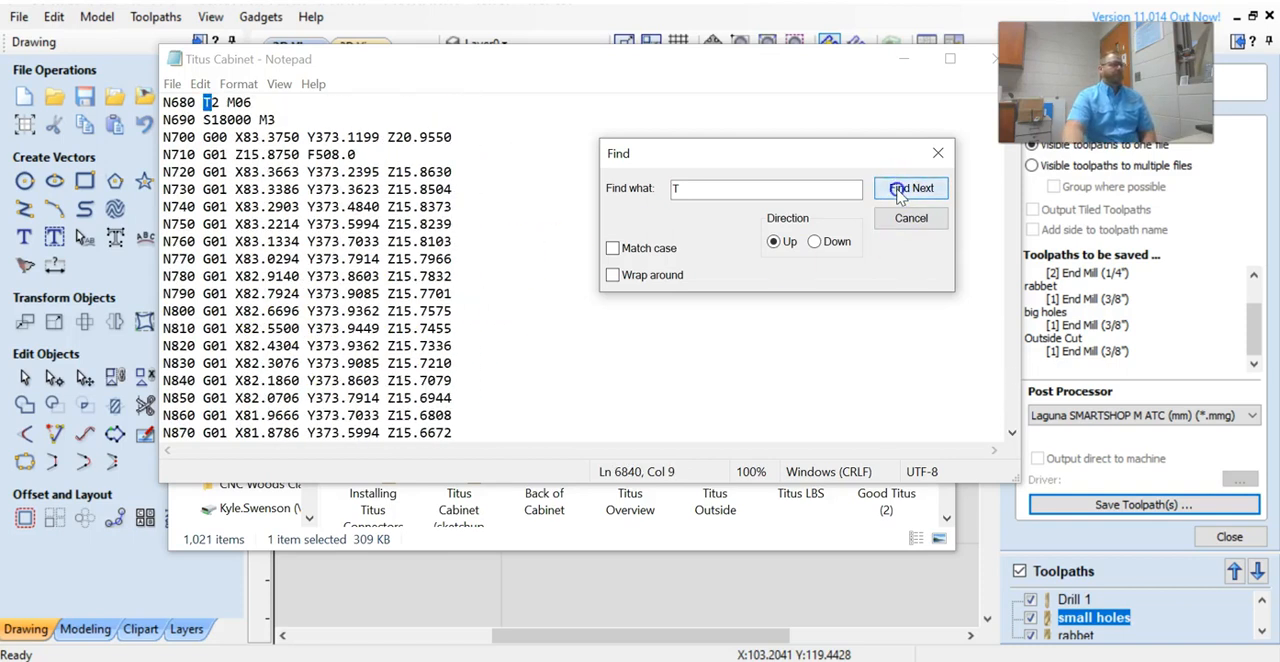
{"action": "left_click", "coordinate": [905, 188]}
{"action": "left_click", "coordinate": [899, 190]}
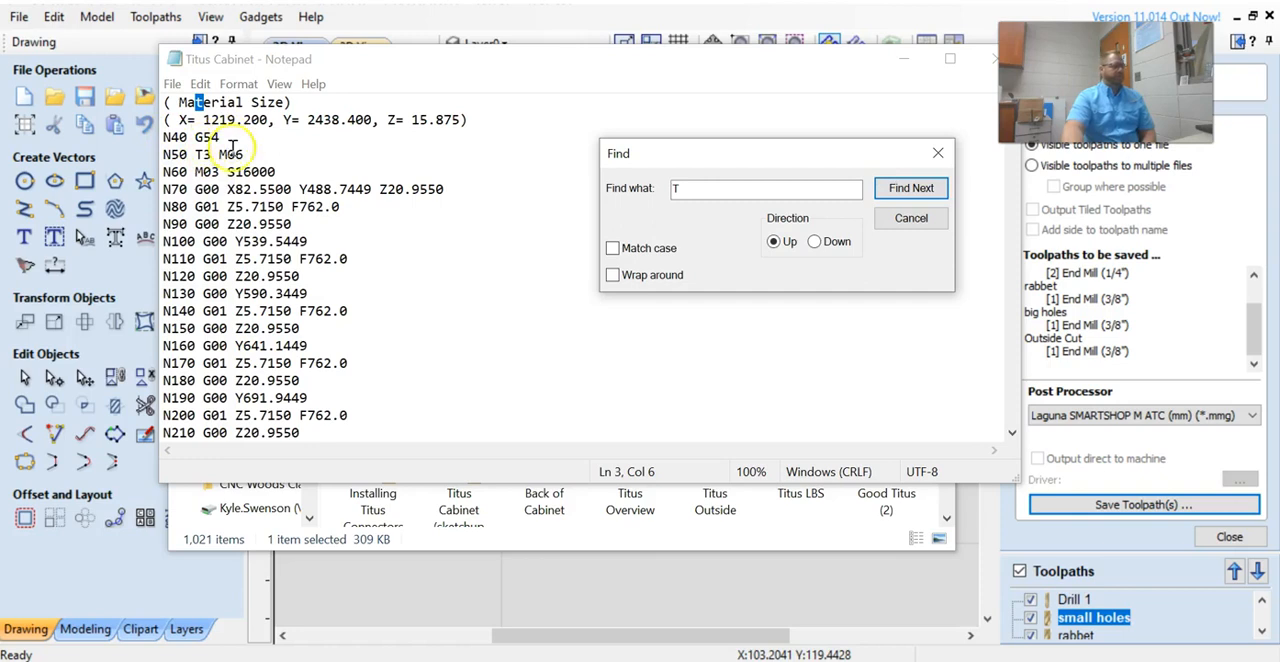
{"action": "scroll", "coordinate": [420, 257], "scroll_direction": "down", "scroll_amount": 20}
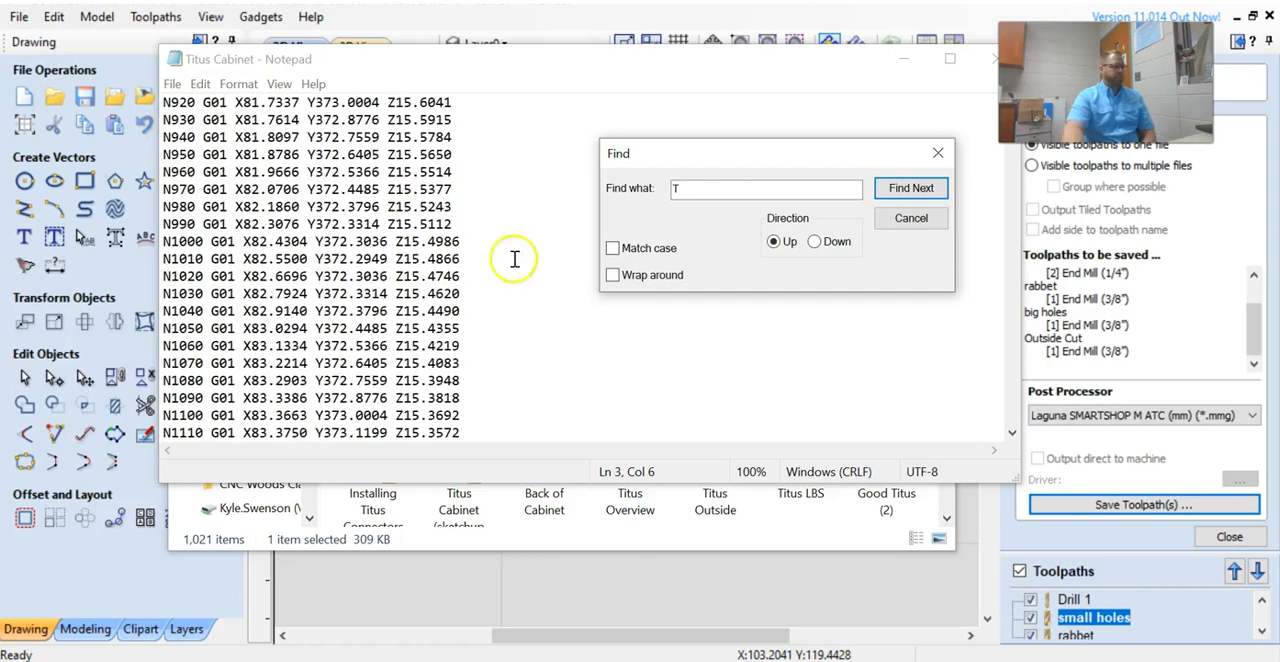
Close the text search and the Titus Cabinet G-code file, returning to the Downloads folder.
{"action": "left_click", "coordinate": [938, 153]}
{"action": "left_click_drag", "start_coordinate": [836, 65], "coordinate": [740, 86]}
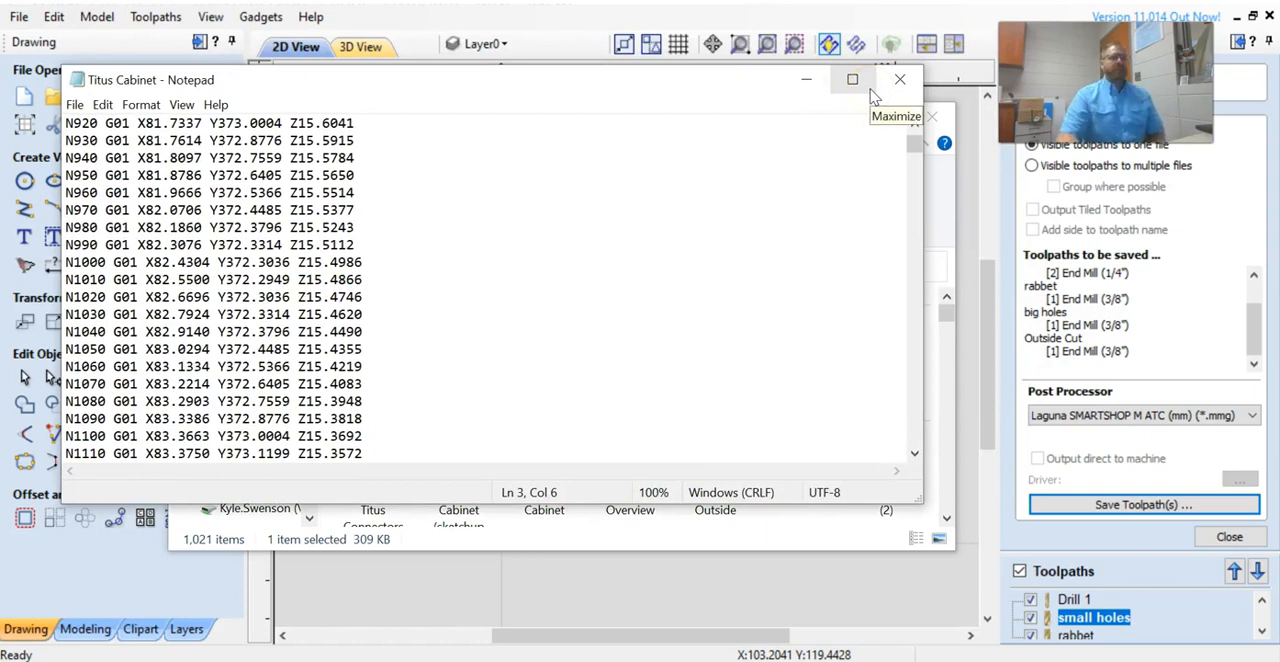
{"action": "left_click", "coordinate": [899, 80]}
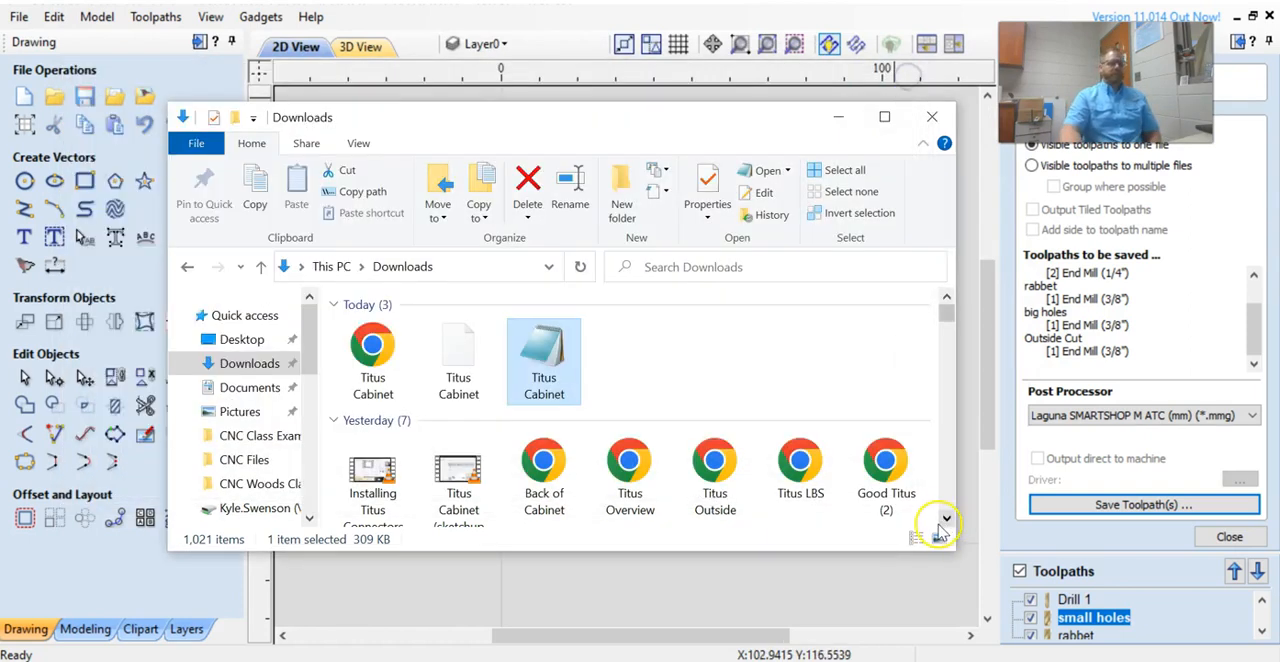
{"action": "left_click", "coordinate": [893, 661]}
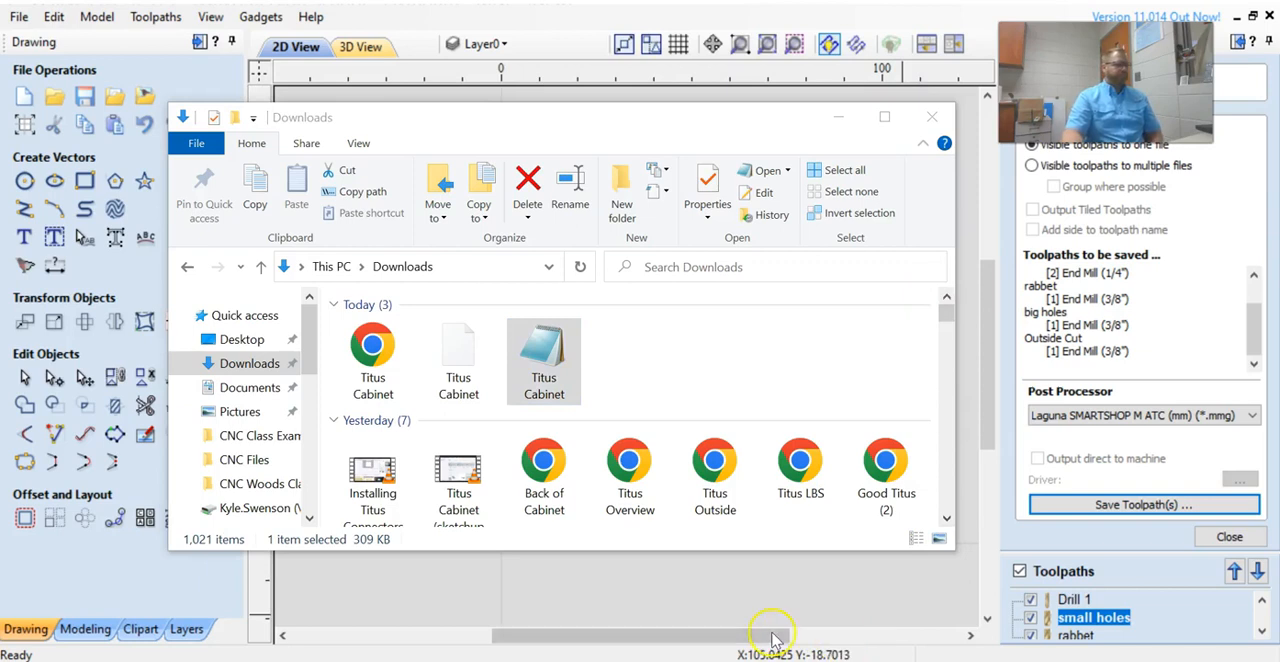